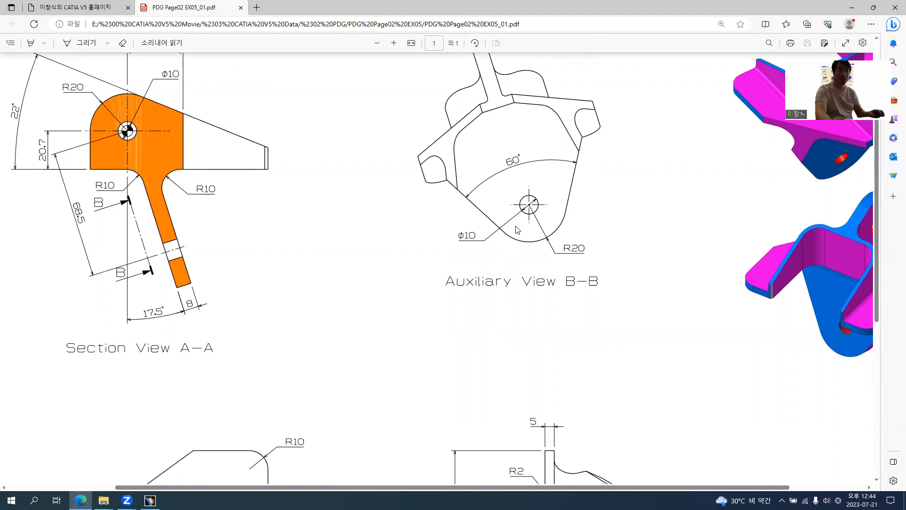
# Step: Compare the model's slanted leg with Section View A-A and Auxiliary View B-B in the PDF drawing
pyautogui.hotkey('alt', 'Tab')
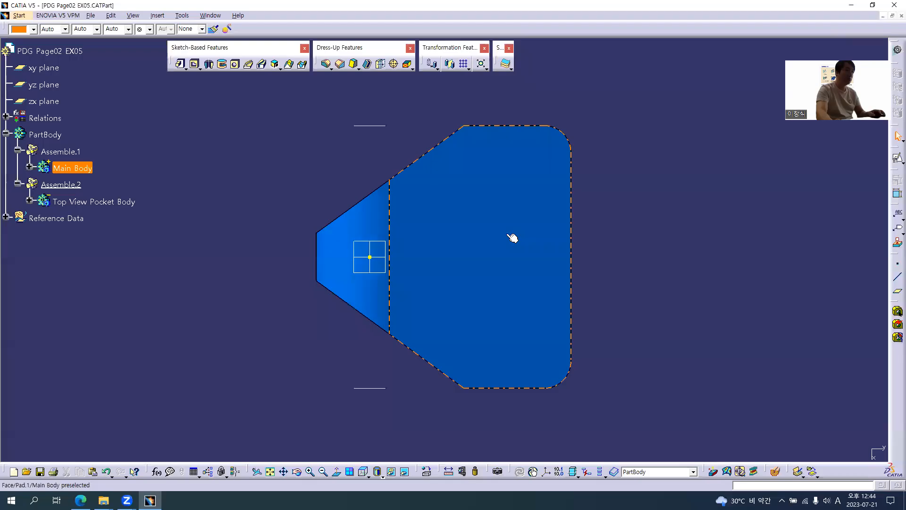
pyautogui.moveTo(423, 408); pyautogui.dragTo(464, 266, button='middle')
pyautogui.moveTo(409, 284); pyautogui.dragTo(427, 239, button='middle')
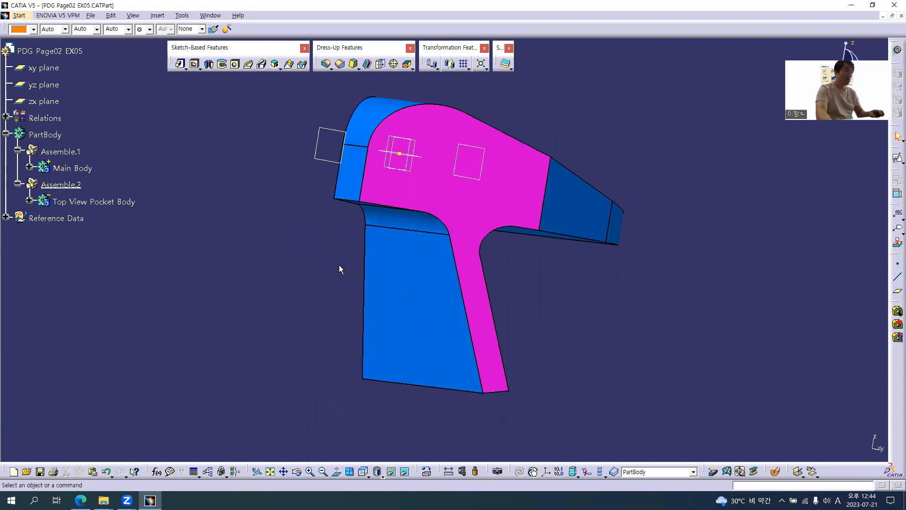
pyautogui.hotkey('alt', 'Tab')
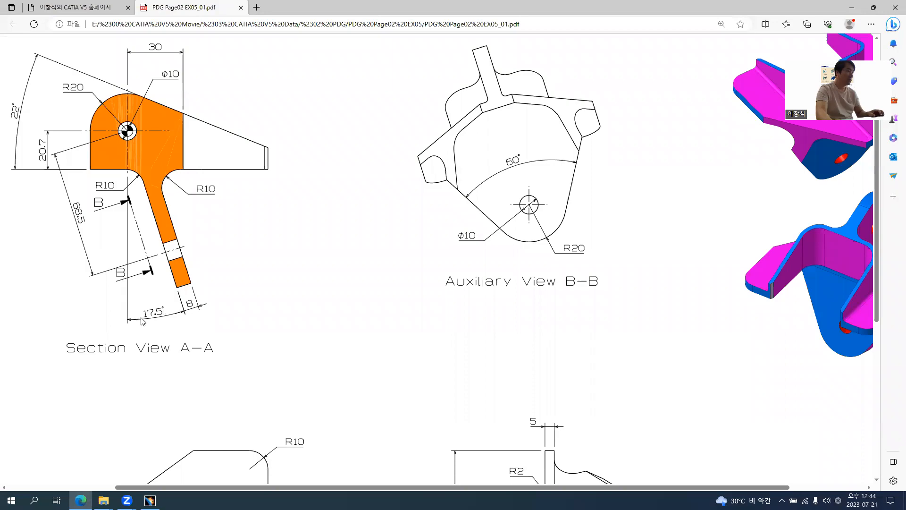
pyautogui.hotkey('alt', 'Tab')
pyautogui.moveTo(448, 270); pyautogui.dragTo(572, 260, button='middle')
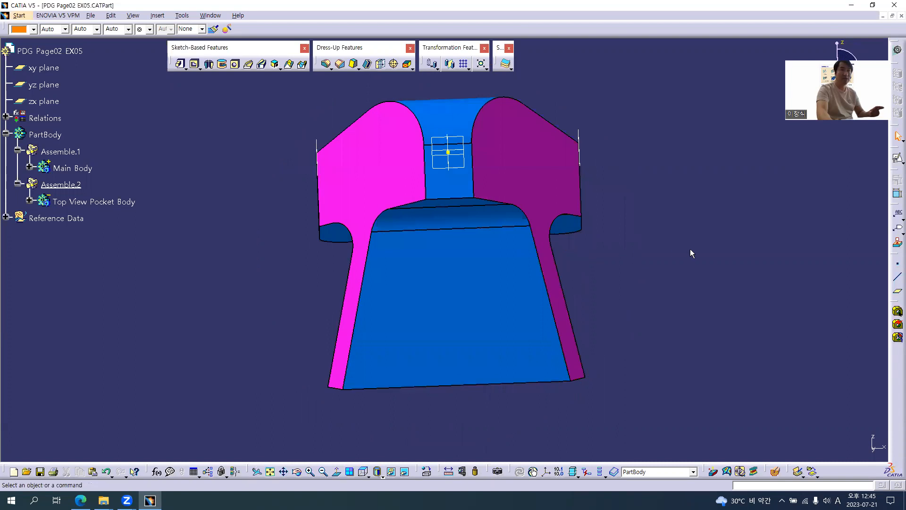
pyautogui.moveTo(647, 215); pyautogui.dragTo(501, 264, button='middle')
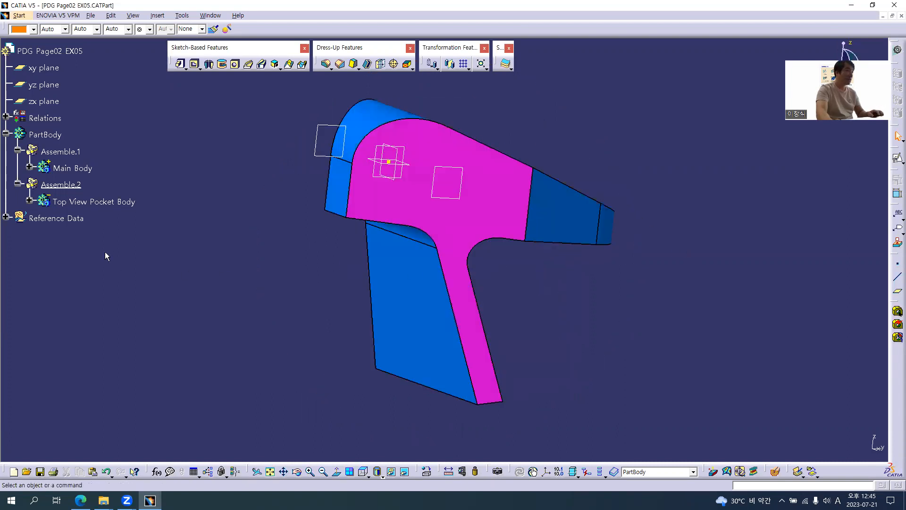
# Step: Expand the Reference Data set and show the 17.5deg angle line, Line.2
pyautogui.click(7, 218)
pyautogui.rightClick(70, 304)
pyautogui.press('h')
pyautogui.moveTo(423, 306); pyautogui.dragTo(416, 188, button='middle')
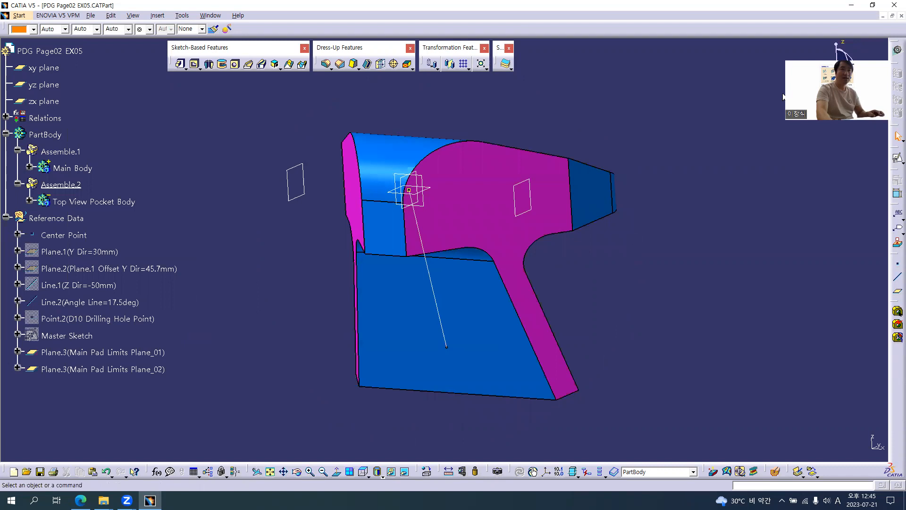
# Step: Define a Point-Direction line from the Center Point, using Plane.3(Main Pad Limits Plane_01) as its direction
pyautogui.click(895, 278)
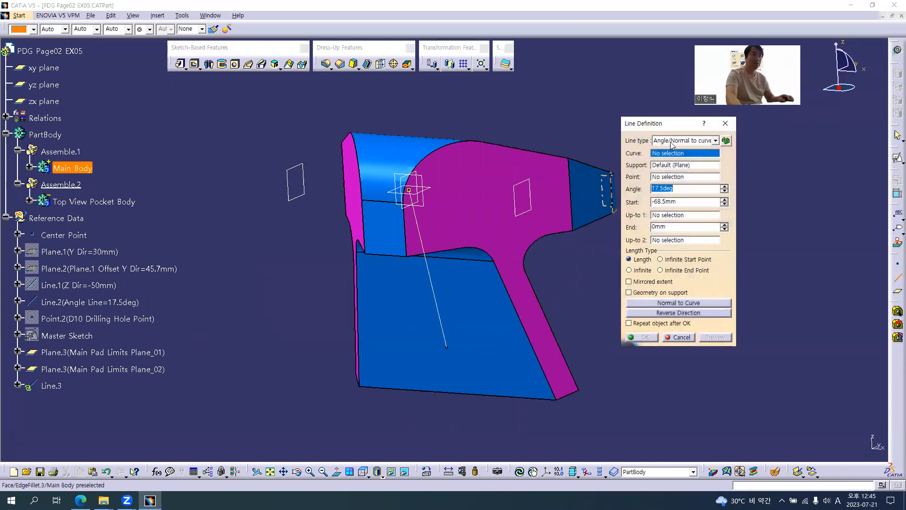
pyautogui.click(671, 143)
pyautogui.click(673, 157)
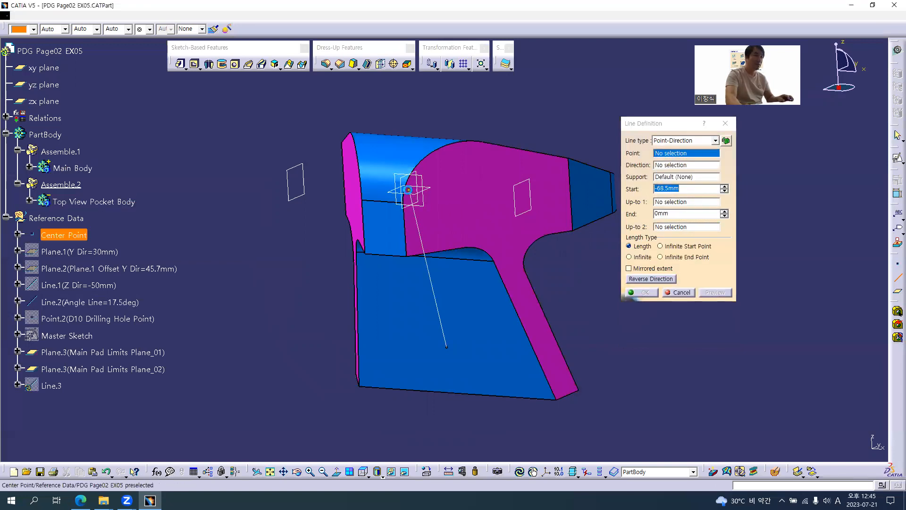
pyautogui.click(410, 191)
pyautogui.click(523, 218)
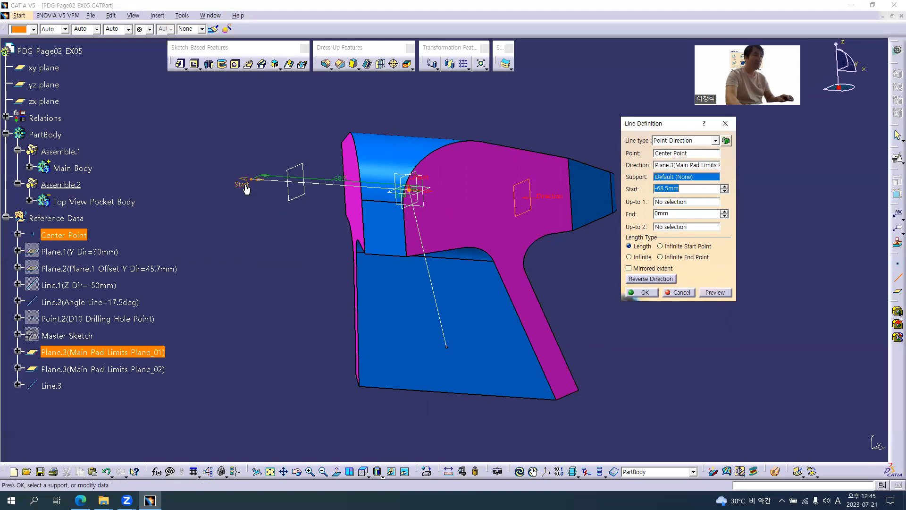
# Step: Limit the line's end up to Plane.3(Main Pad Limits Plane_01), set its start to 0 mm and create it
pyautogui.moveTo(246, 190); pyautogui.dragTo(324, 187)
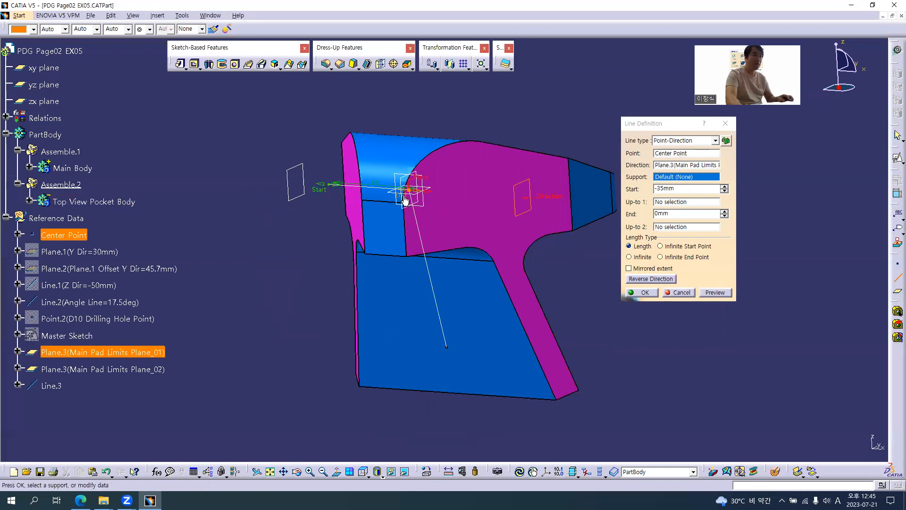
pyautogui.moveTo(409, 196); pyautogui.dragTo(515, 198)
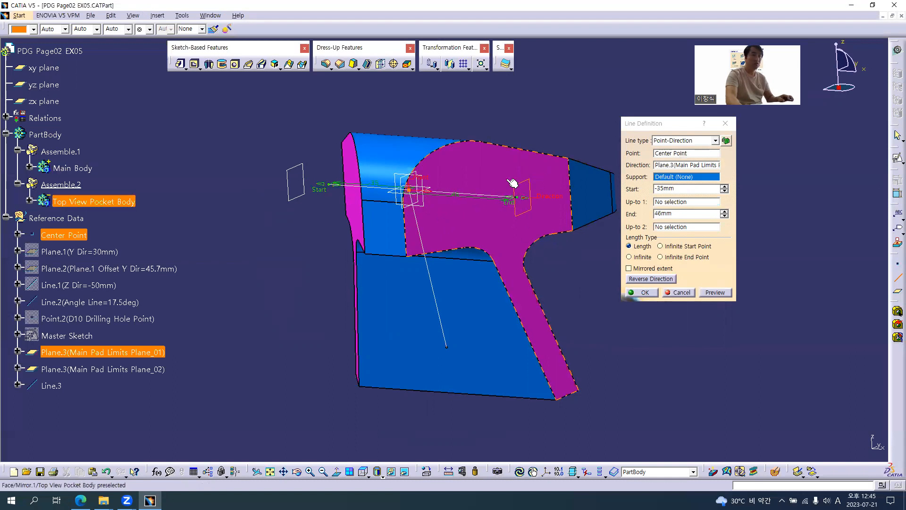
pyautogui.click(672, 230)
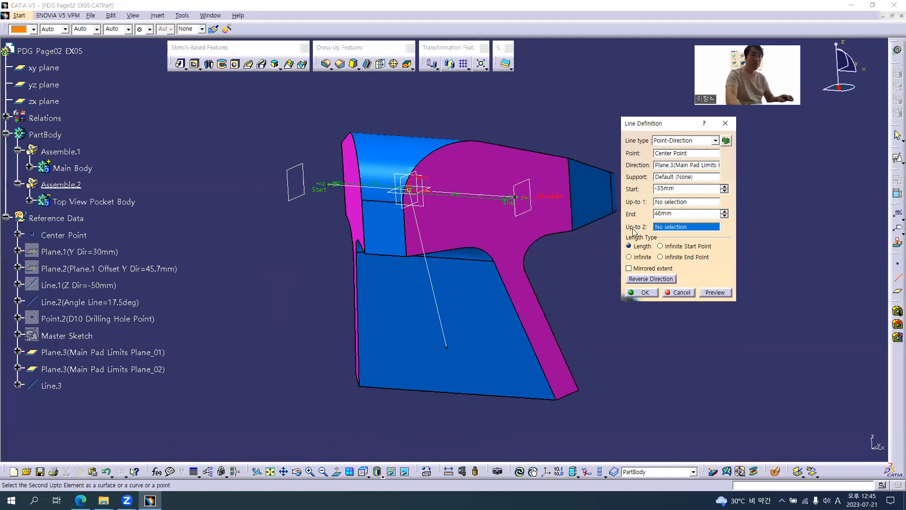
pyautogui.click(528, 211)
pyautogui.moveTo(687, 188); pyautogui.dragTo(580, 192)
pyautogui.write('0')
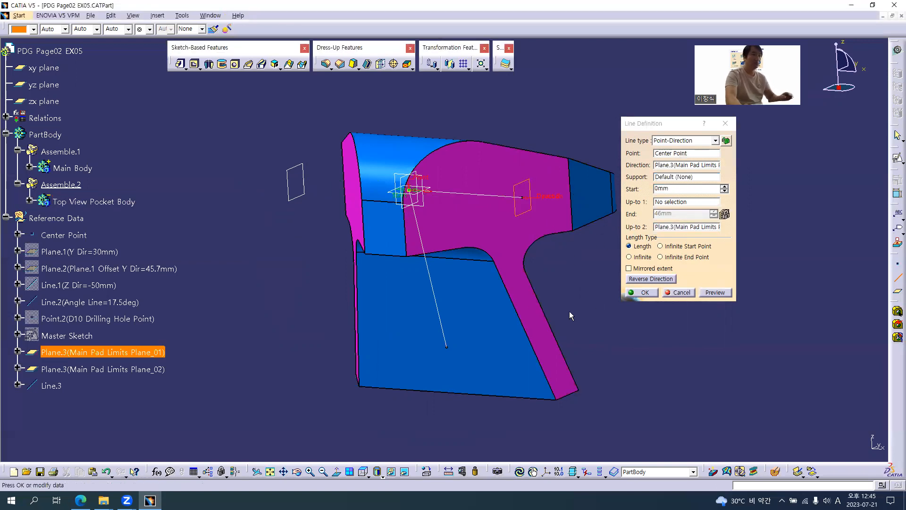
pyautogui.moveTo(491, 247); pyautogui.dragTo(460, 239, button='middle')
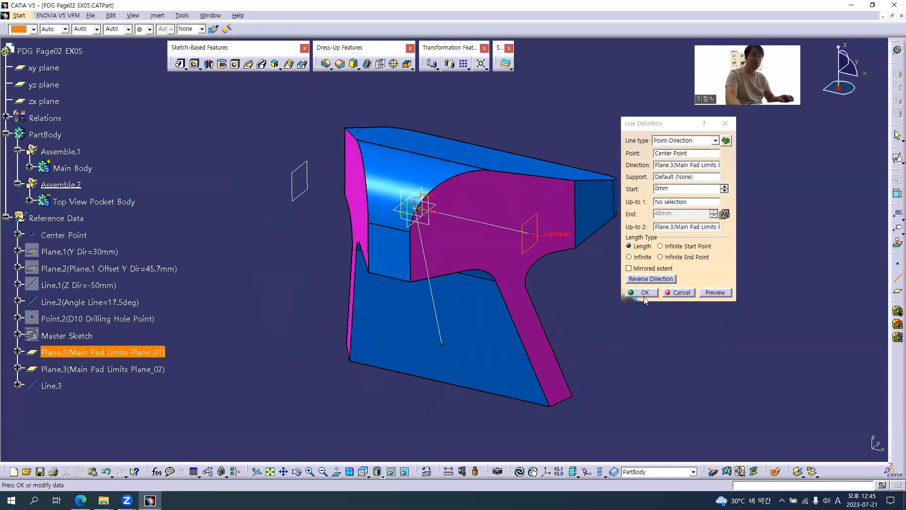
pyautogui.click(655, 293)
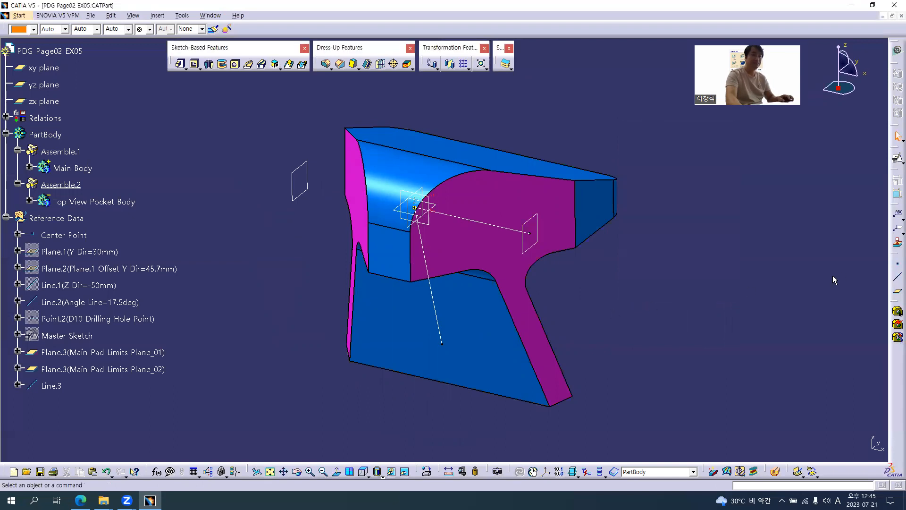
# Step: Create a reference plane through two lines, using Line.3 and Line.2(Angle Line=17.5deg)
pyautogui.click(897, 291)
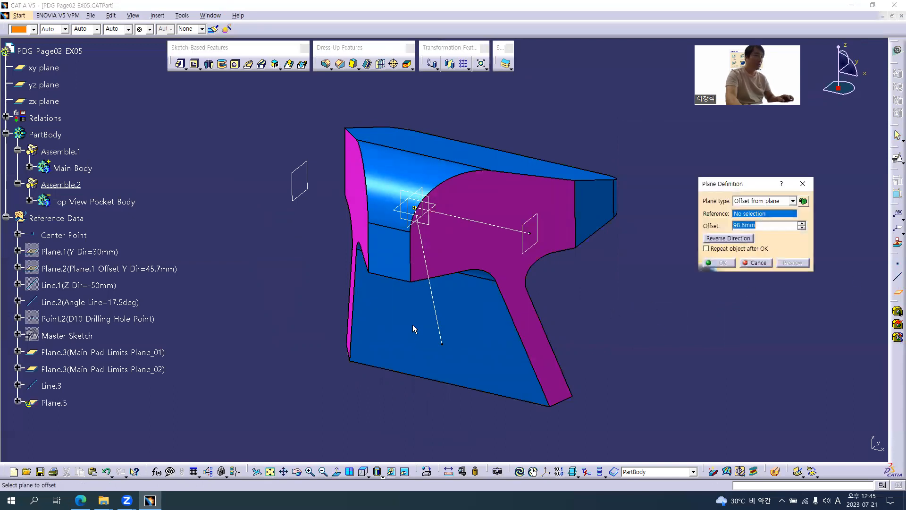
pyautogui.click(743, 200)
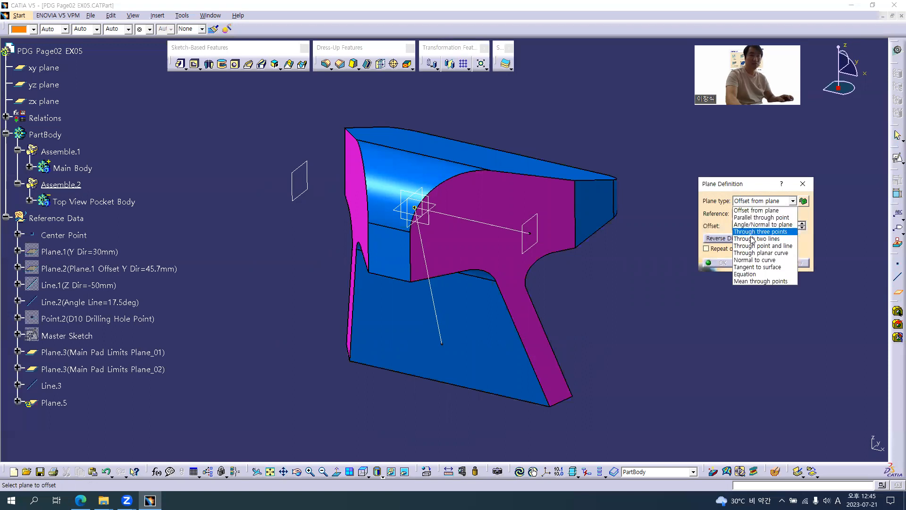
pyautogui.click(752, 239)
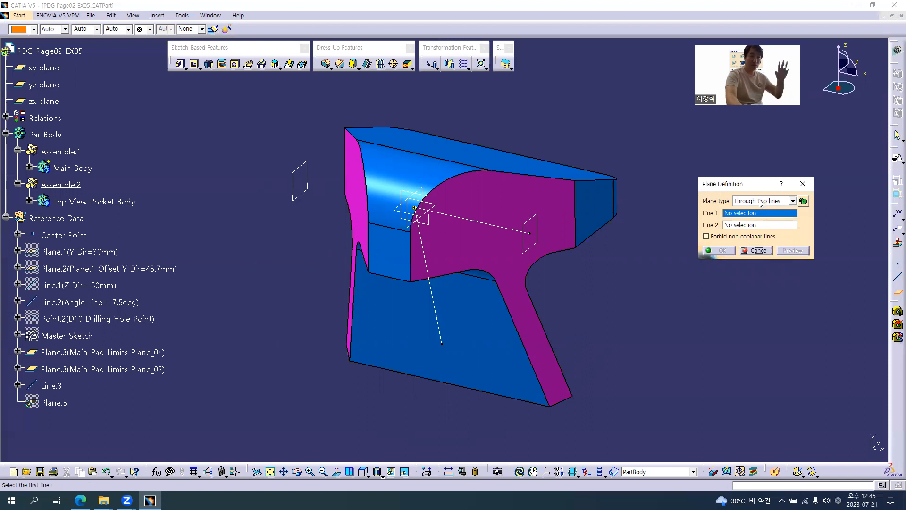
pyautogui.click(468, 239)
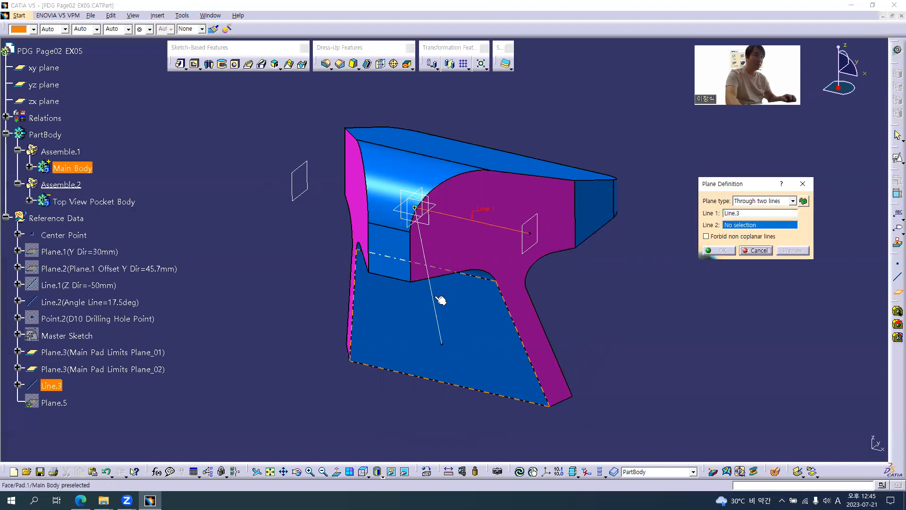
pyautogui.click(437, 303)
pyautogui.moveTo(481, 319); pyautogui.dragTo(675, 281, button='middle')
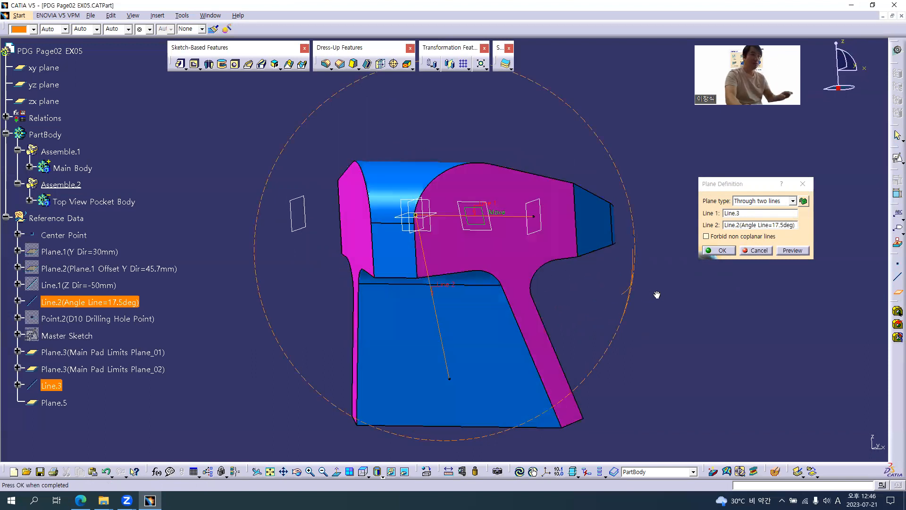
pyautogui.click(721, 251)
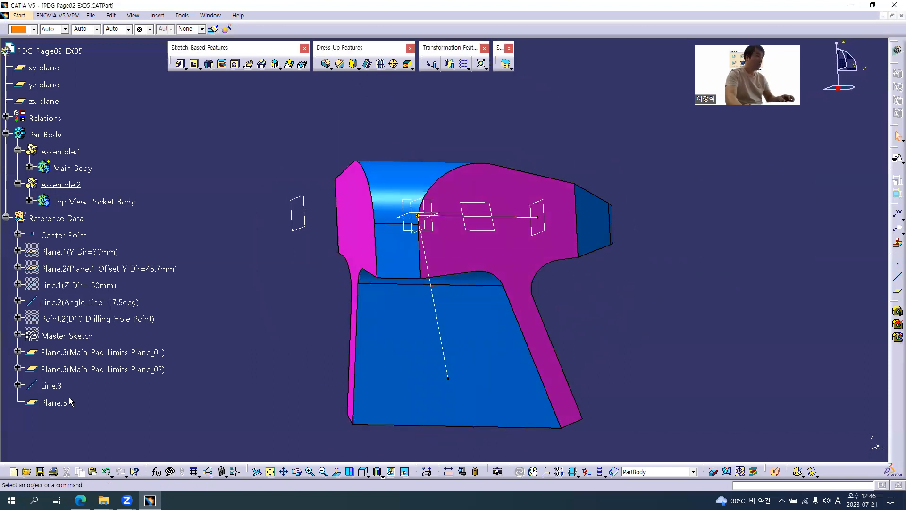
# Step: Rename the new plane as Plane.5(Auxiliary View Support Plane)
pyautogui.click(55, 402)
pyautogui.hotkey('alt', 'Return')
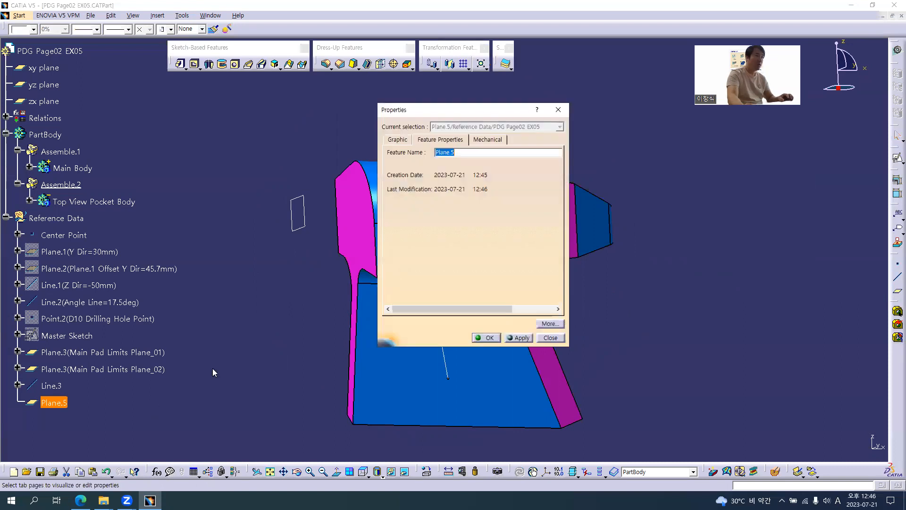
pyautogui.click(477, 153)
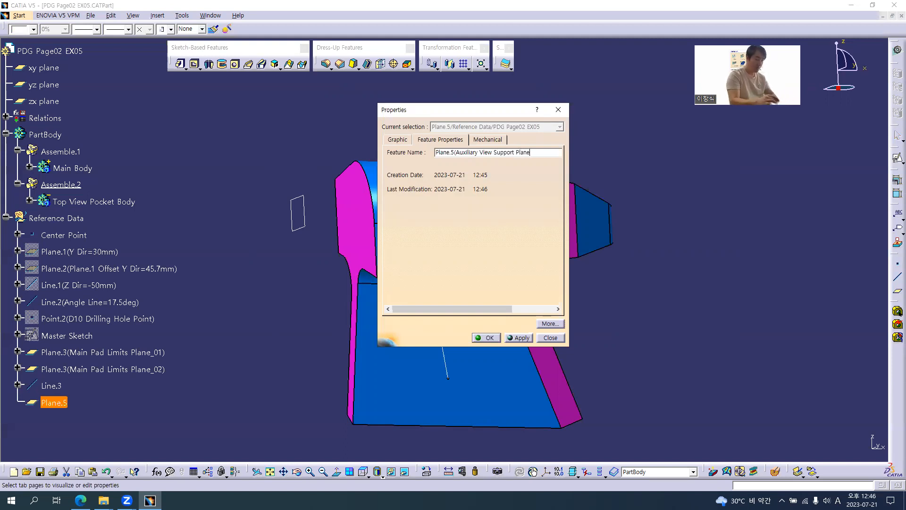
pyautogui.press('Return')
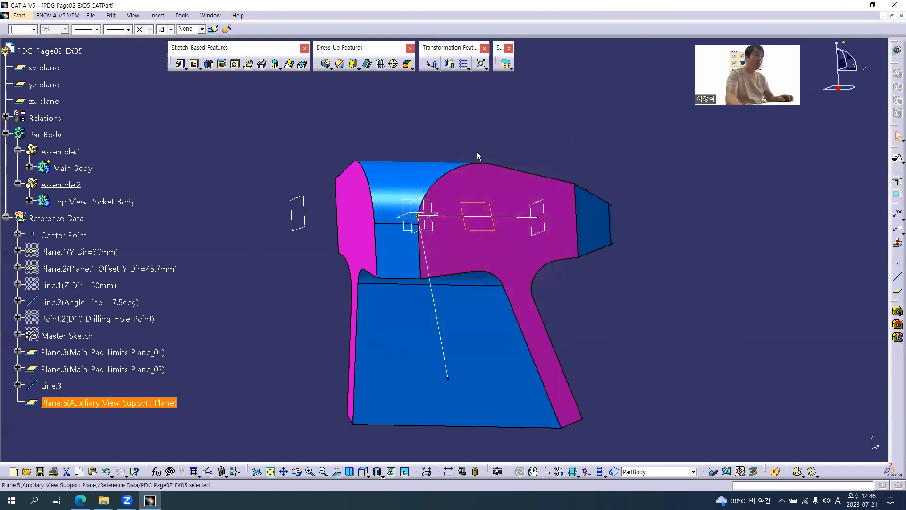
# Step: Hide the two Main Pad Limits planes, Line.2(Angle Line=17.5deg) and Line.3
pyautogui.click(269, 315)
pyautogui.moveTo(317, 304); pyautogui.dragTo(374, 283, button='middle')
pyautogui.click(101, 352)
pyautogui.keyDown('ctrl'); pyautogui.click(124, 370); pyautogui.keyUp('ctrl')
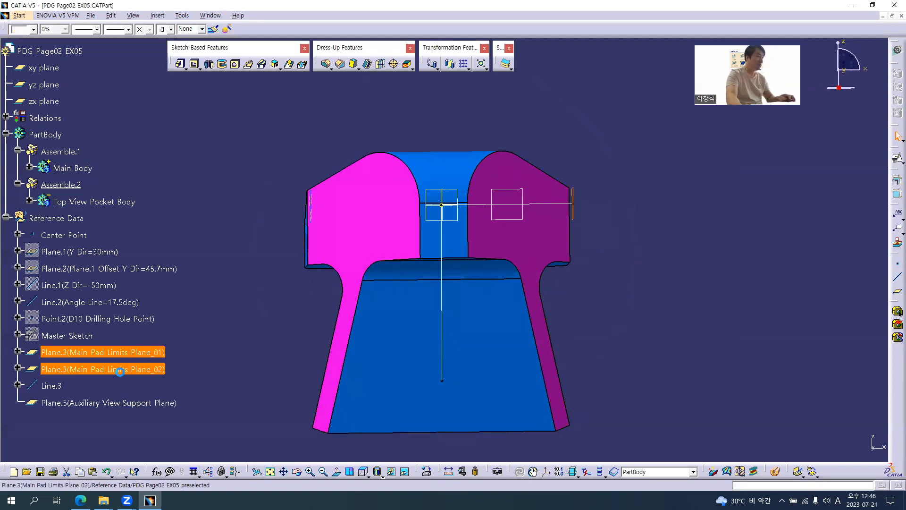
pyautogui.rightClick(122, 373)
pyautogui.press('h')
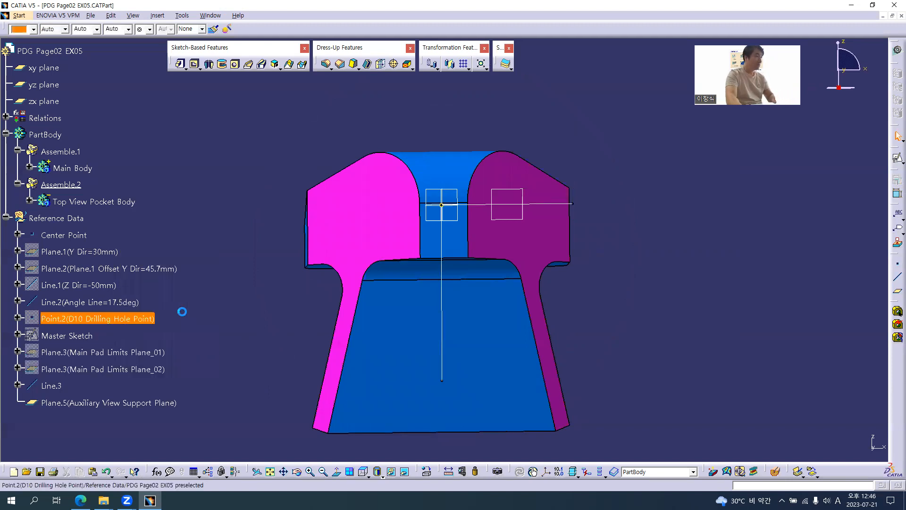
pyautogui.rightClick(100, 303)
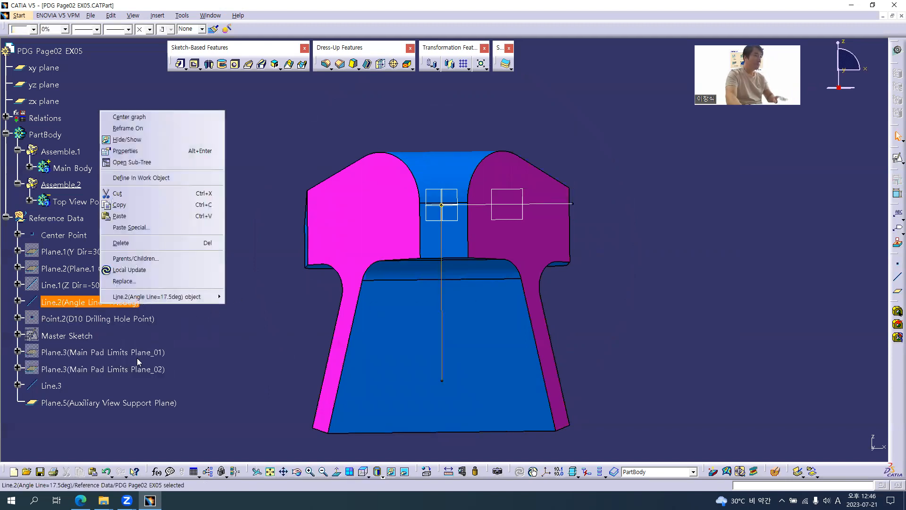
pyautogui.press('h')
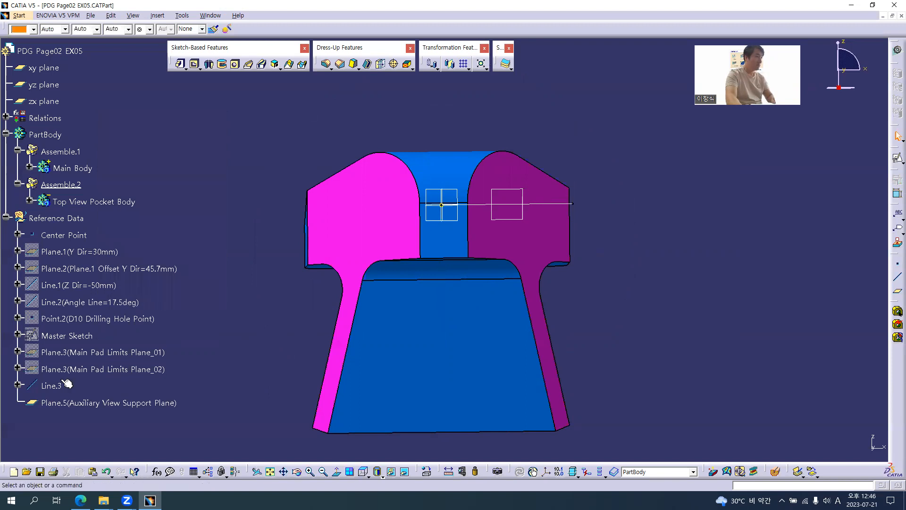
pyautogui.click(898, 158)
pyautogui.click(515, 220)
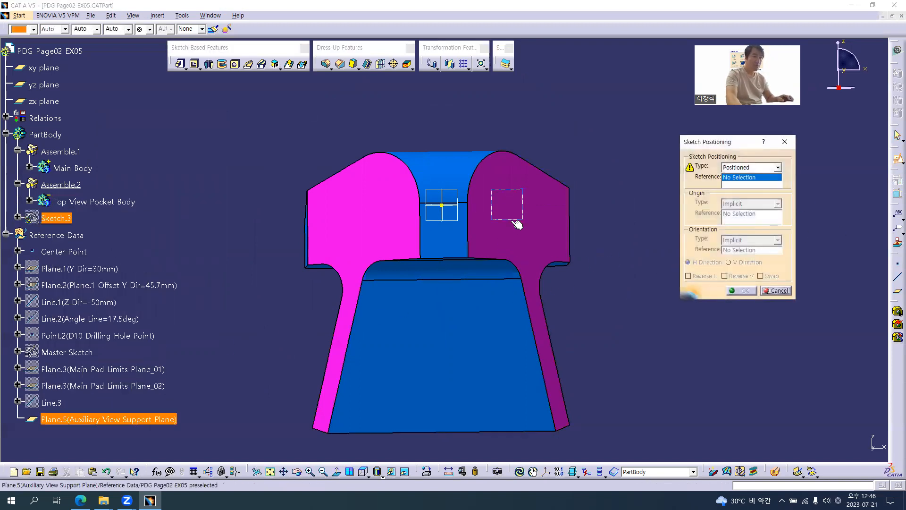
pyautogui.click(750, 202)
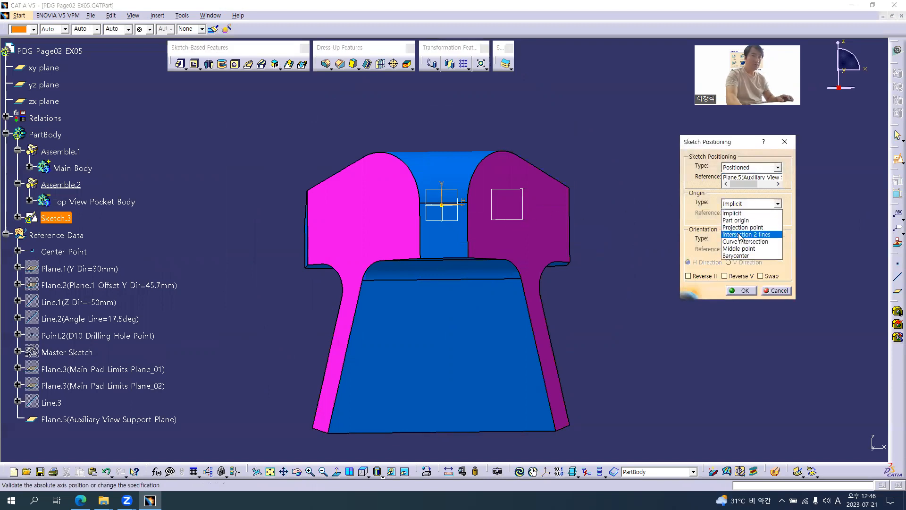
pyautogui.click(742, 226)
pyautogui.click(77, 251)
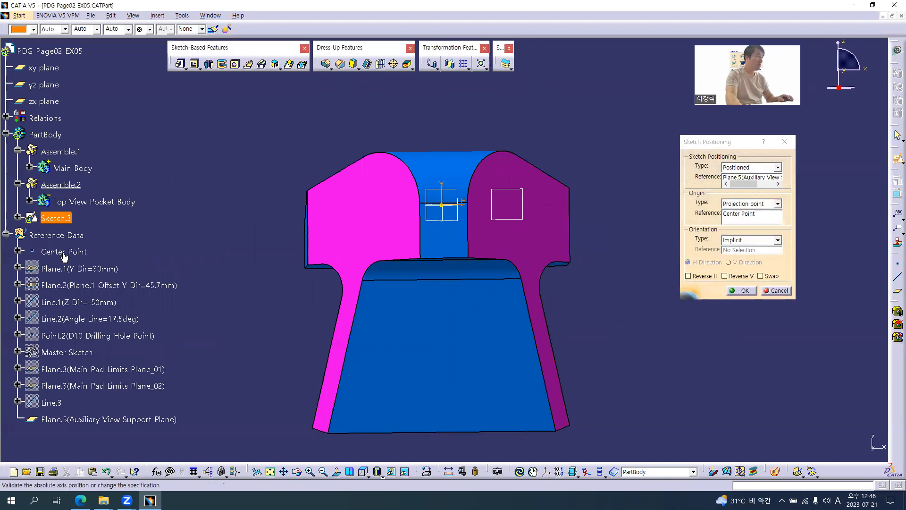
pyautogui.press('Escape')
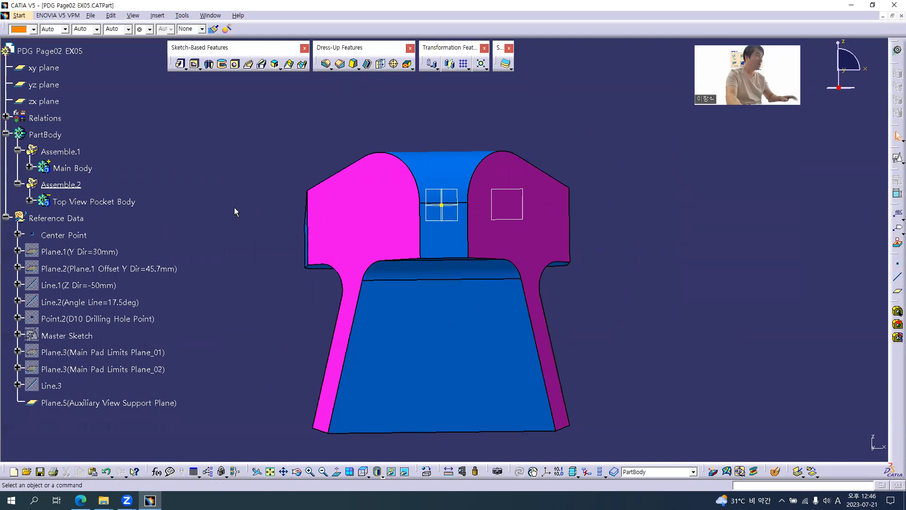
# Step: Insert a new body and rename it Auxiliary View Pocket Body
pyautogui.hotkey('ctrl', 'b')
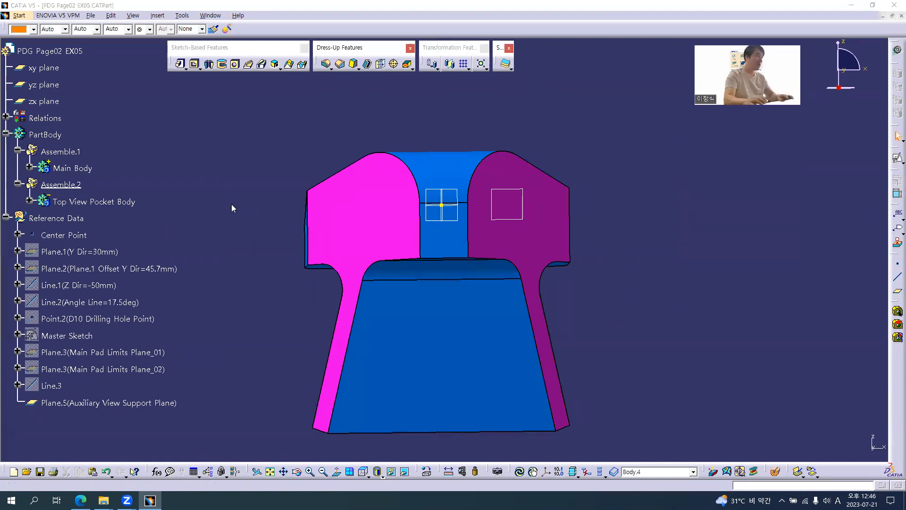
pyautogui.press('Return')
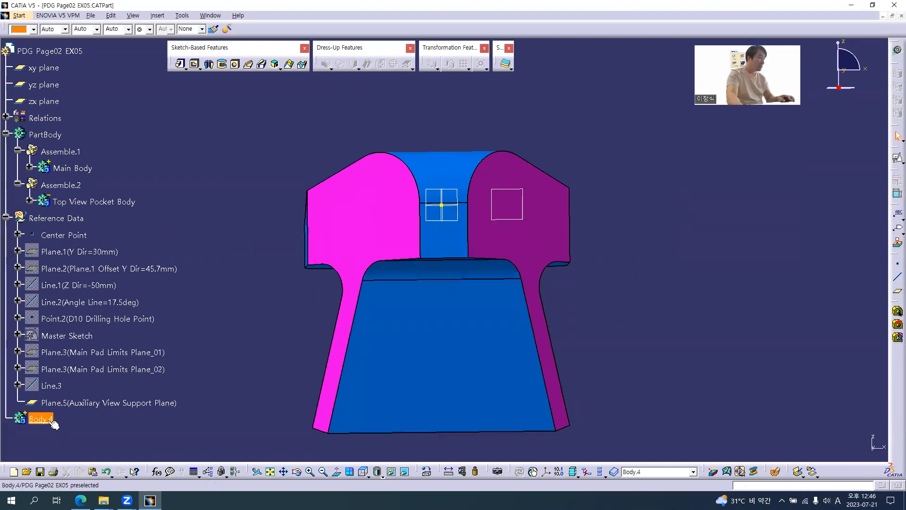
pyautogui.hotkey('alt', 'Return')
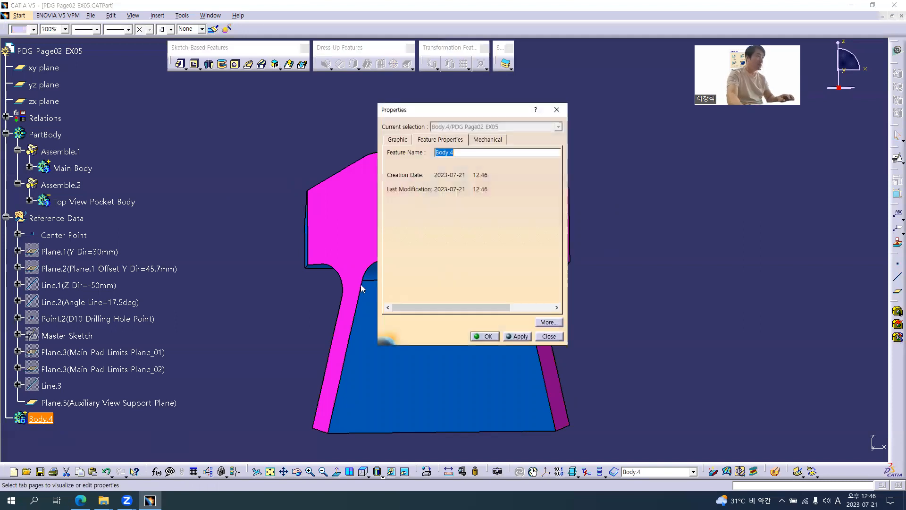
pyautogui.write('A')
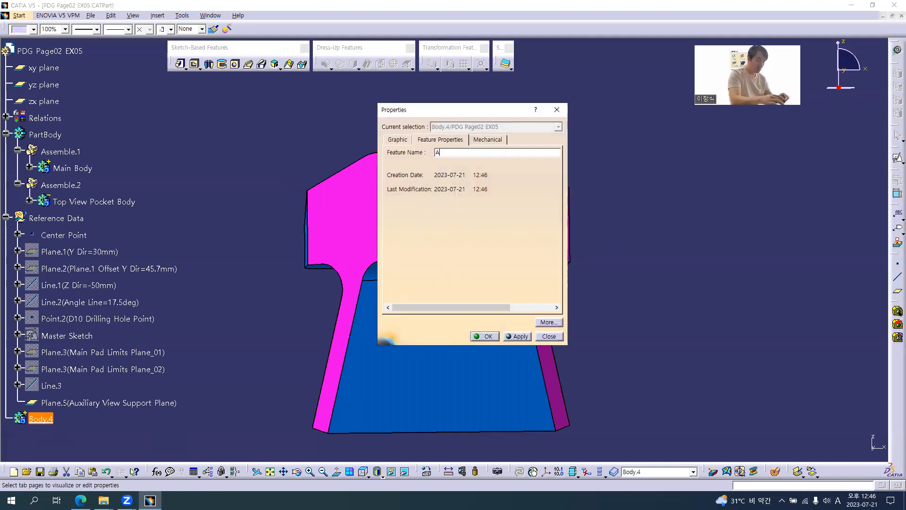
pyautogui.write('uxiliary View Pocket Body')
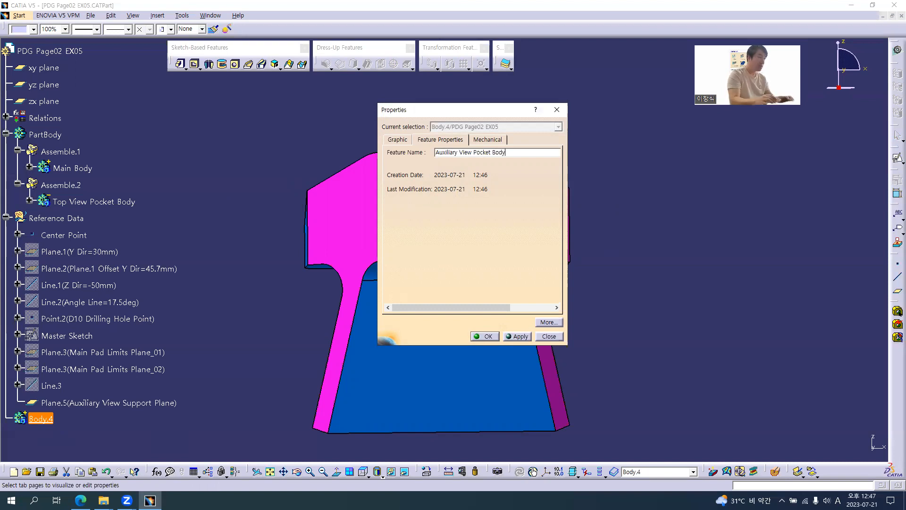
pyautogui.press('Return')
# Step: Start a positioned sketch on Plane.5(Auxiliary View Support Plane), with its origin set to the projection point of Center Point
pyautogui.click(896, 158)
pyautogui.click(520, 221)
pyautogui.click(736, 203)
pyautogui.click(741, 229)
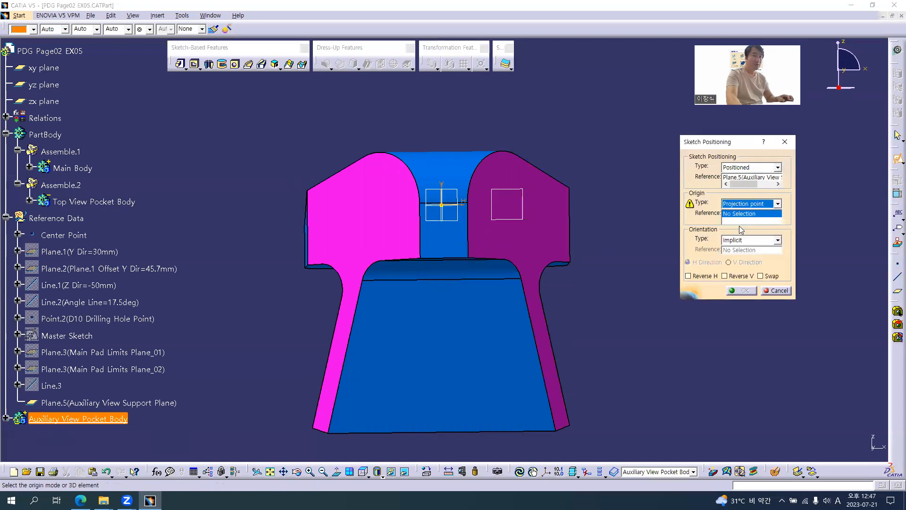
pyautogui.click(80, 235)
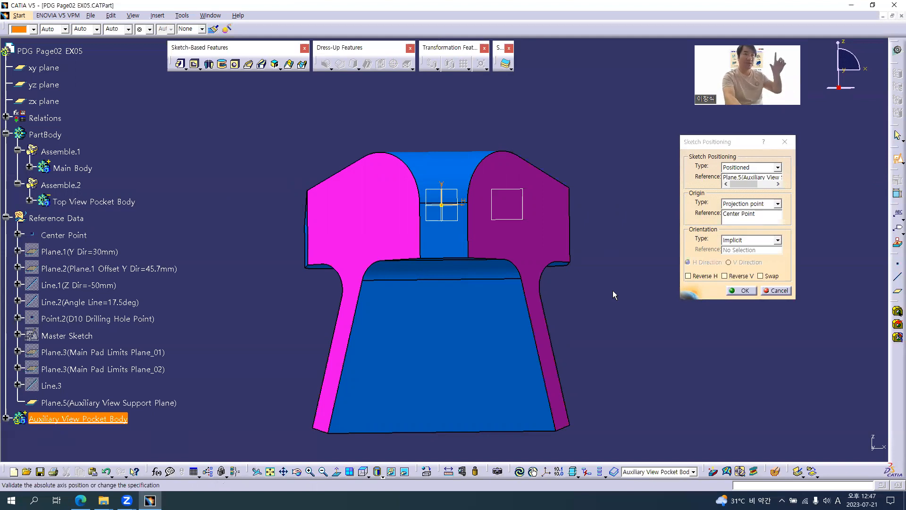
pyautogui.click(742, 290)
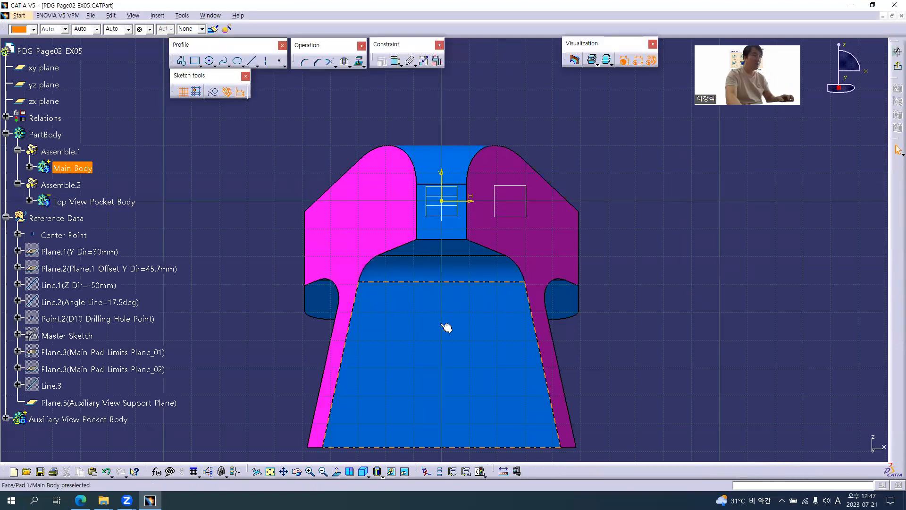
# Step: Sketch a V-shaped profile over the lower plate: a descending slanted line, a tangent arc of about 17 mm radius and a rising slanted line
pyautogui.moveTo(446, 327); pyautogui.dragTo(442, 216, button='middle')
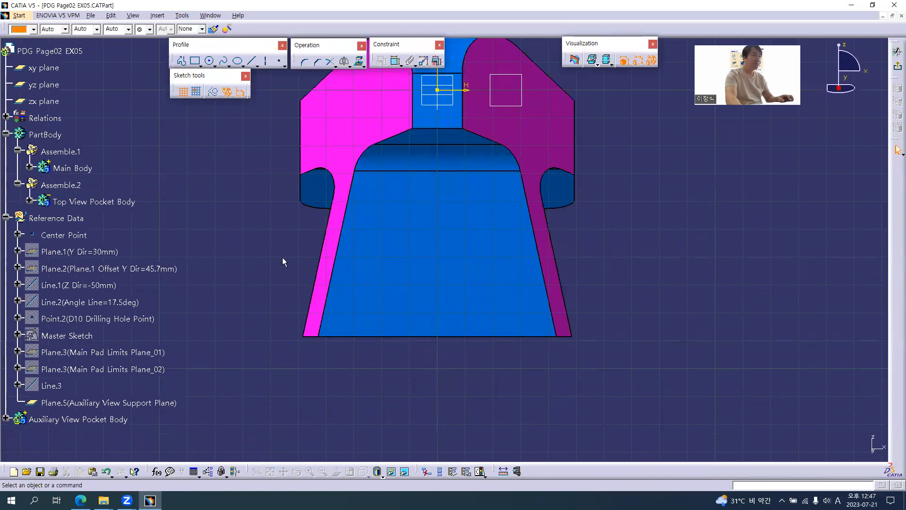
pyautogui.click(182, 60)
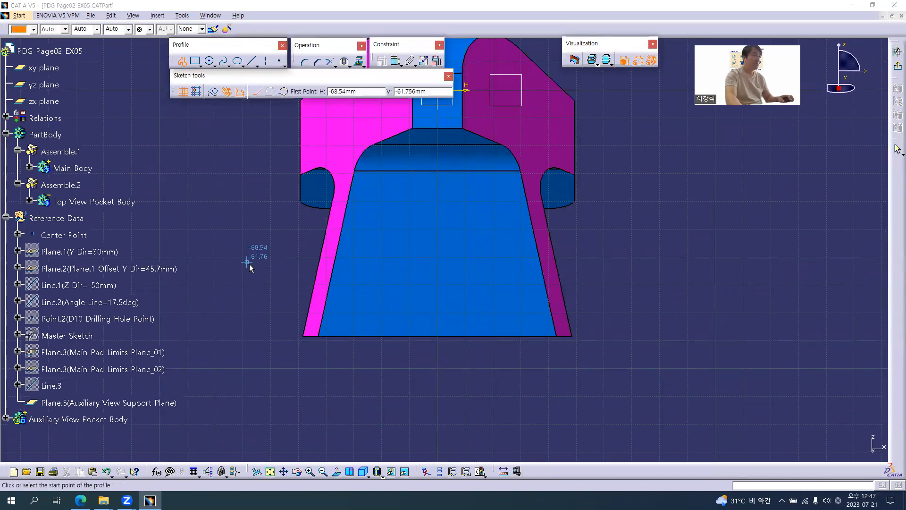
pyautogui.hotkey('alt', 'Tab')
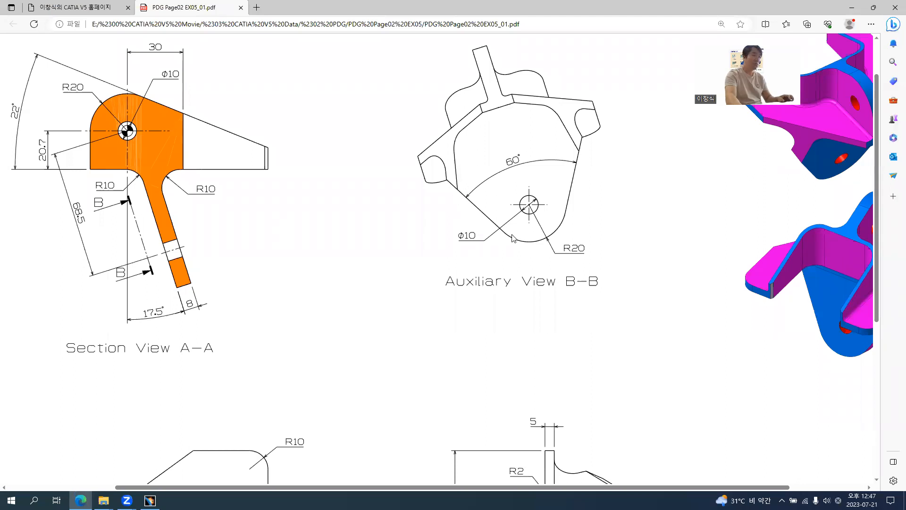
pyautogui.hotkey('alt', 'Tab')
pyautogui.click(325, 178)
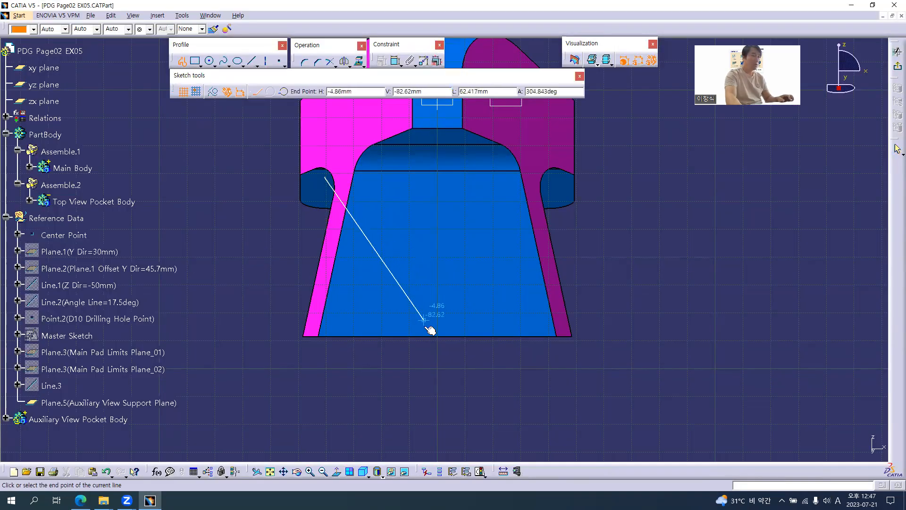
pyautogui.moveTo(396, 295); pyautogui.dragTo(492, 330)
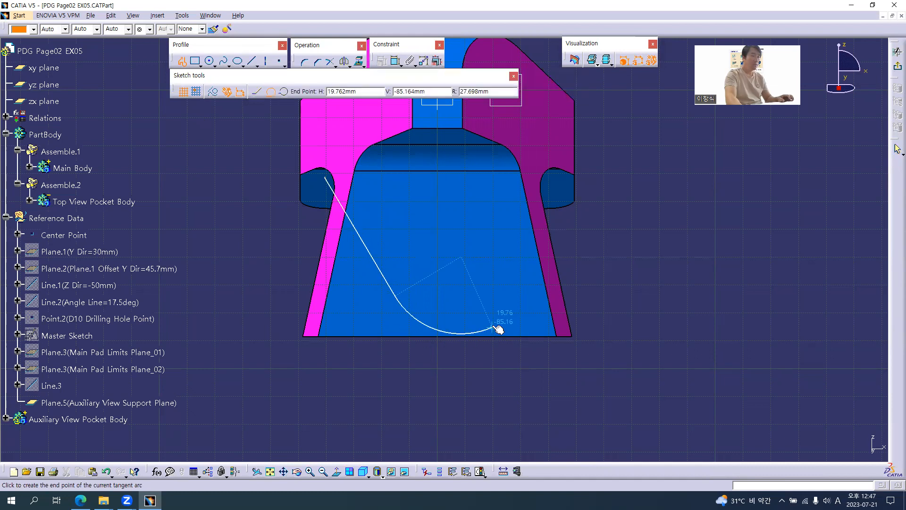
pyautogui.click(472, 305)
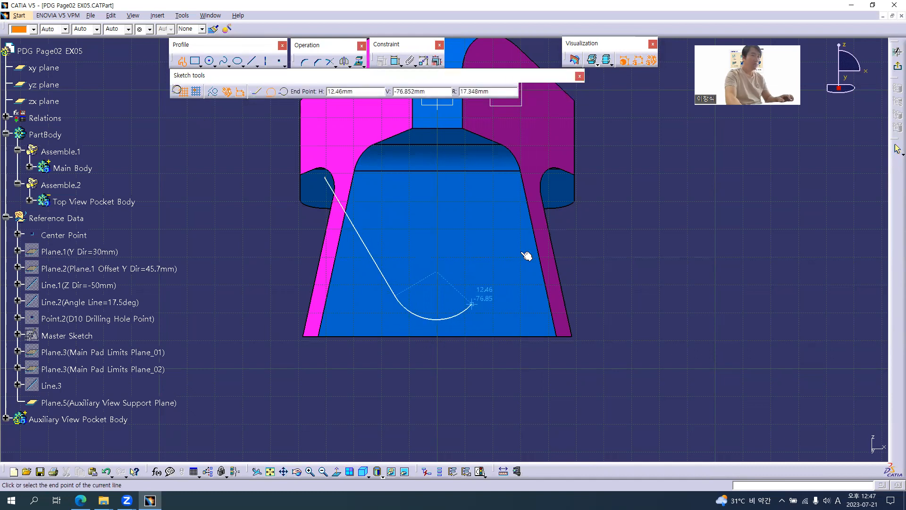
pyautogui.click(562, 177)
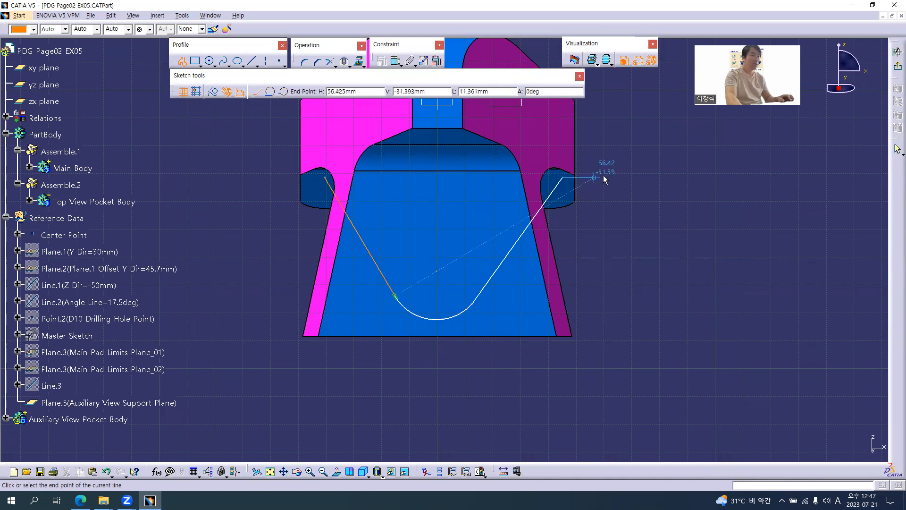
# Step: Close the profile around the plate's lower end with horizontal and vertical lines, the vertical sides about 75 mm long
pyautogui.click(604, 177)
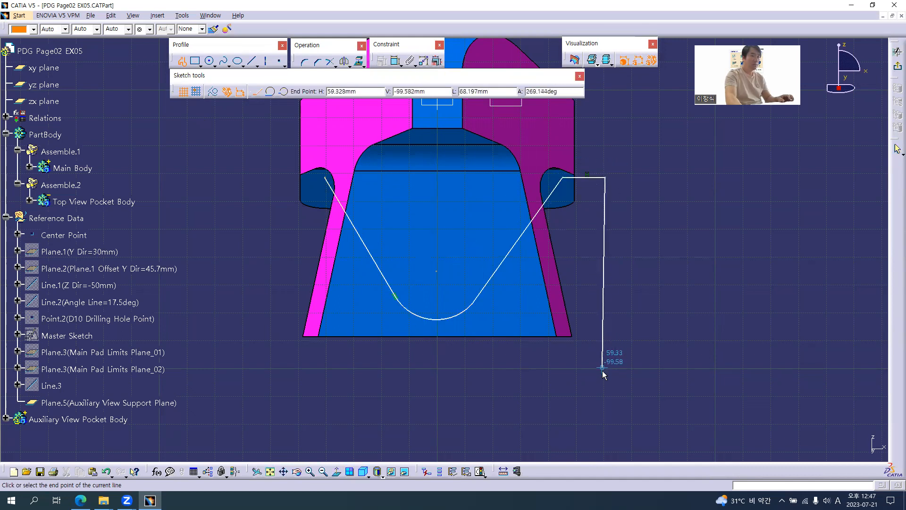
pyautogui.click(604, 385)
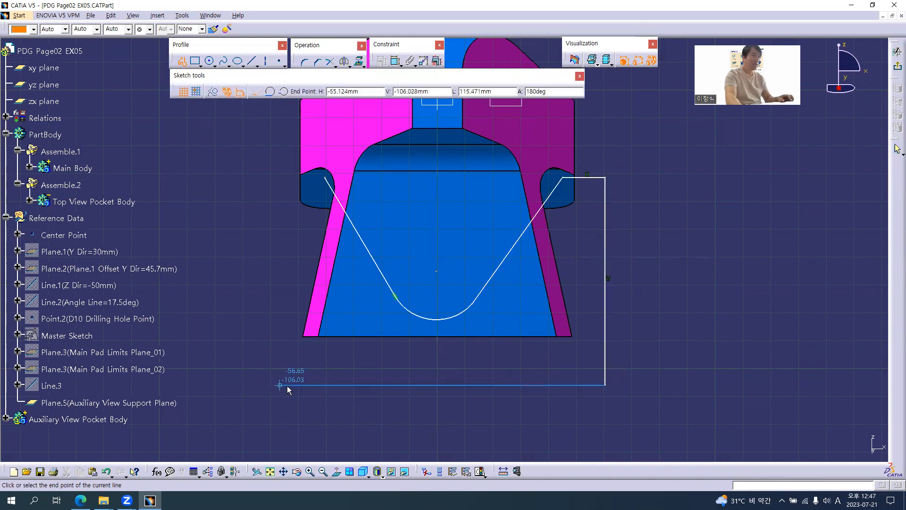
pyautogui.click(275, 385)
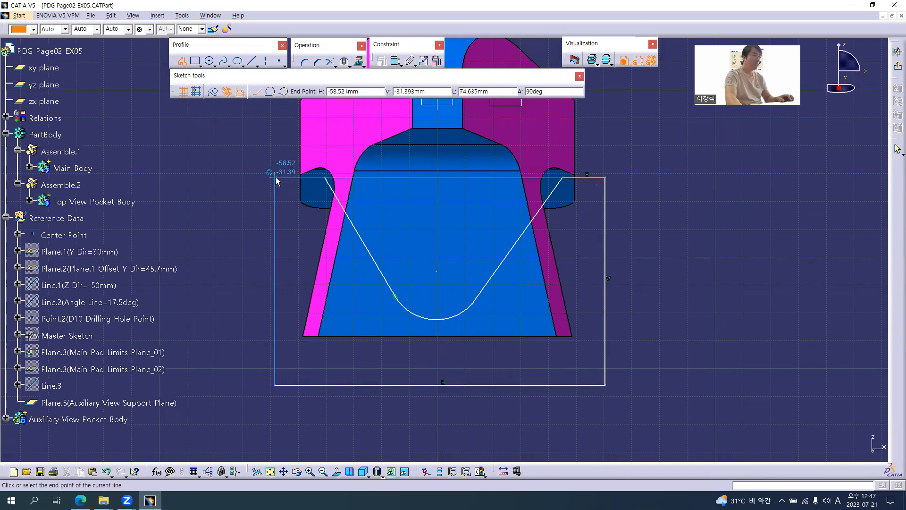
pyautogui.click(274, 177)
pyautogui.click(325, 178)
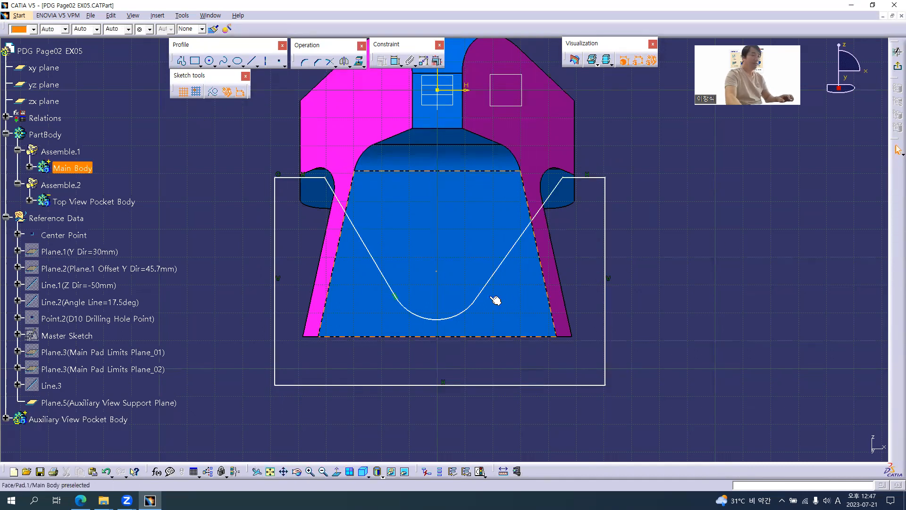
# Step: Constrain the profile's second slanted line tangent to the bottom arc
pyautogui.click(395, 61)
pyautogui.click(493, 273)
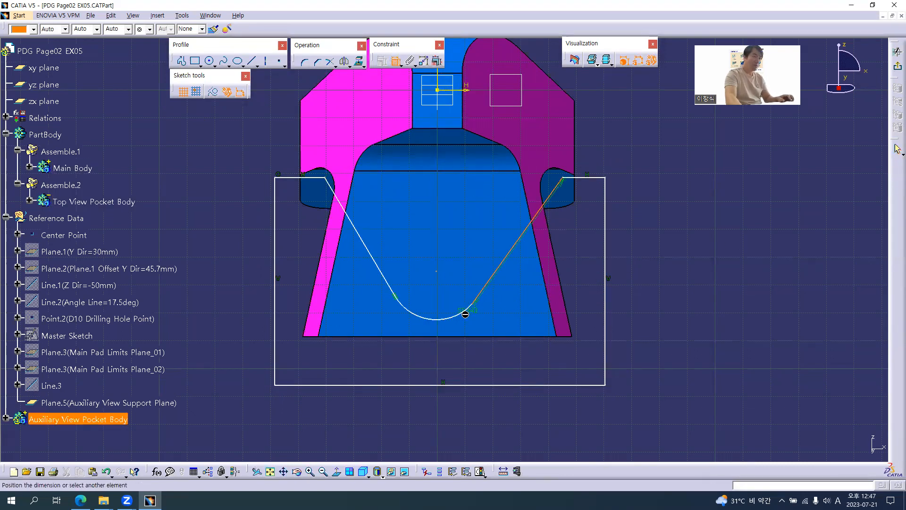
pyautogui.click(457, 317)
pyautogui.rightClick(482, 312)
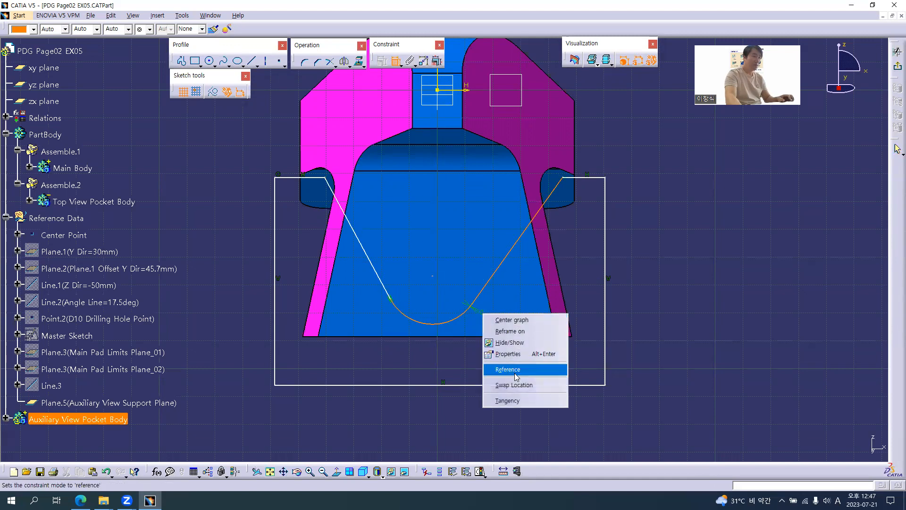
pyautogui.click(505, 401)
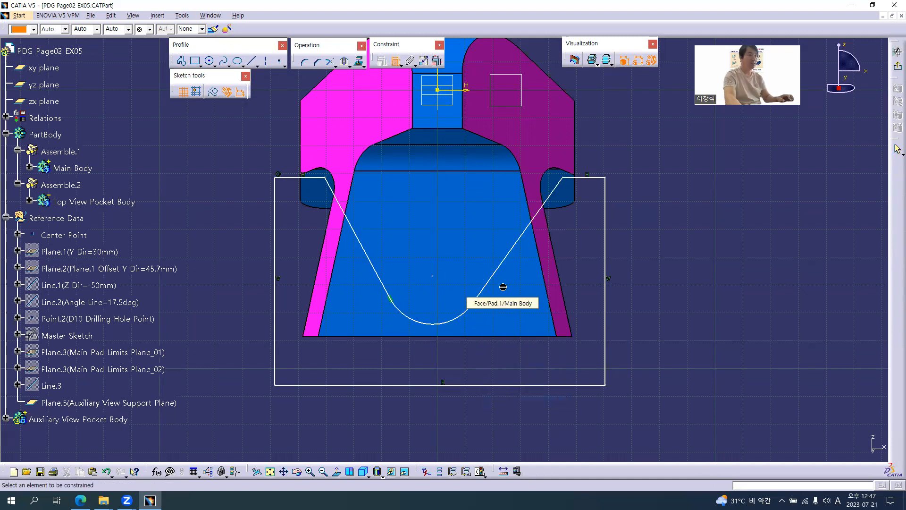
# Step: Make the two slanted lines symmetric about the sketch's vertical axis
pyautogui.click(356, 227)
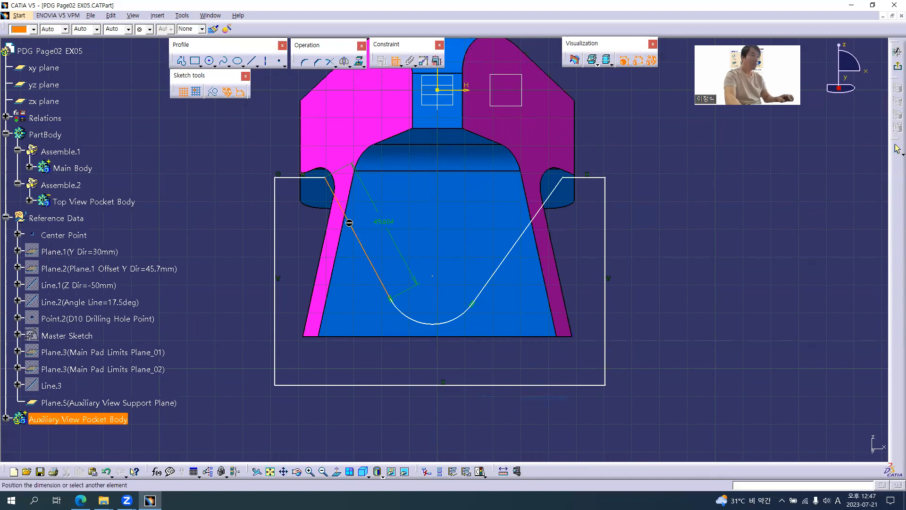
pyautogui.click(521, 237)
pyautogui.rightClick(464, 214)
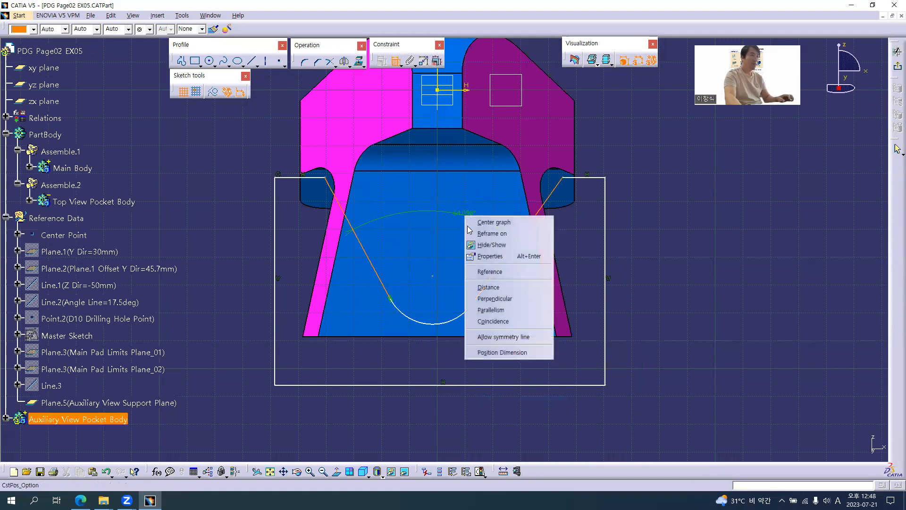
pyautogui.click(491, 338)
pyautogui.moveTo(443, 112); pyautogui.dragTo(451, 193, button='middle')
pyautogui.click(450, 146)
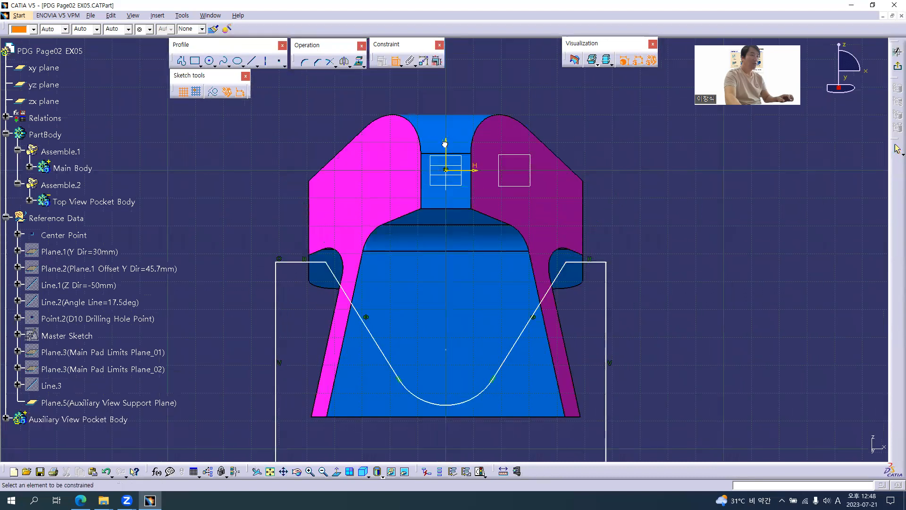
# Step: Check Auxiliary View B-B in the drawing and dimension the angle between the slanted lines and the arc's radius
pyautogui.moveTo(449, 317); pyautogui.dragTo(448, 220, button='middle')
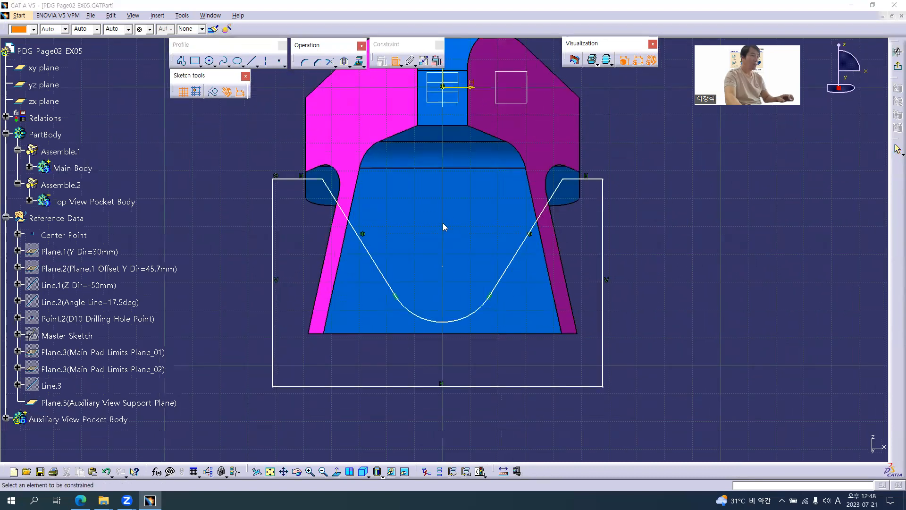
pyautogui.hotkey('alt', 'Tab')
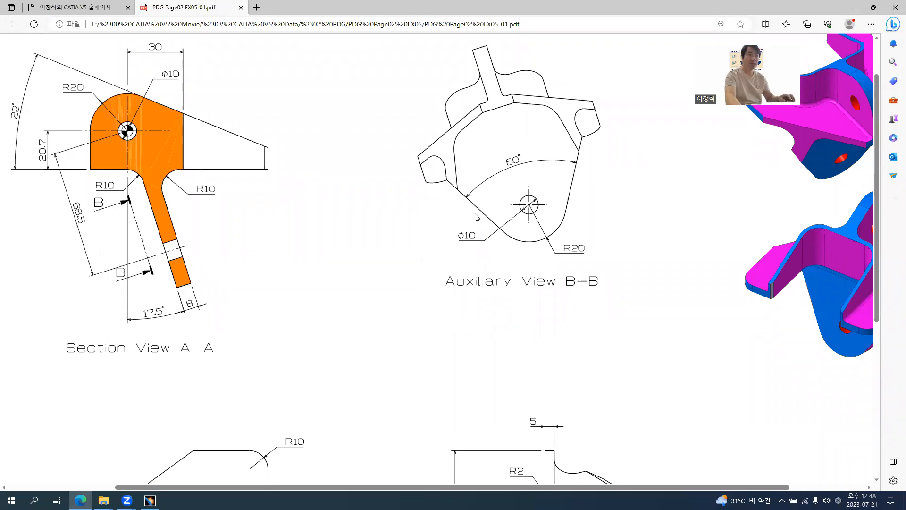
pyautogui.hotkey('alt', 'Tab')
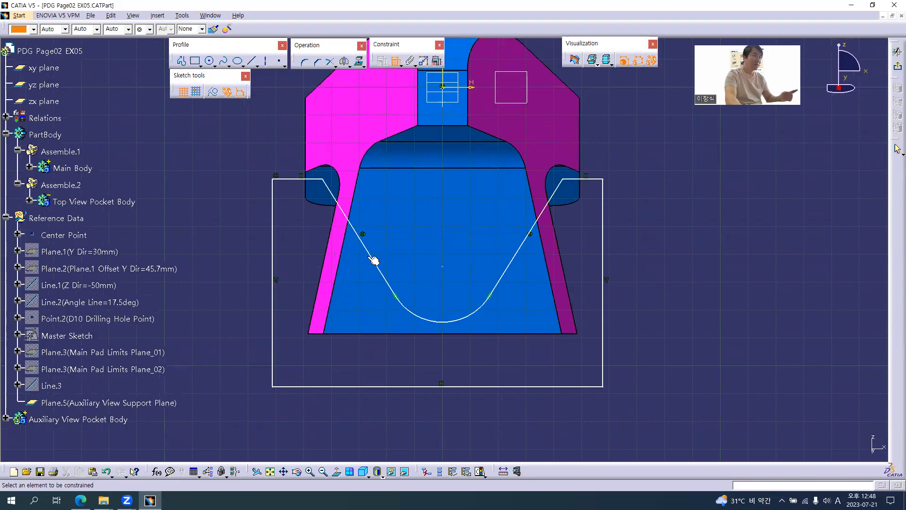
pyautogui.click(375, 257)
pyautogui.click(519, 259)
pyautogui.click(461, 239)
pyautogui.click(457, 324)
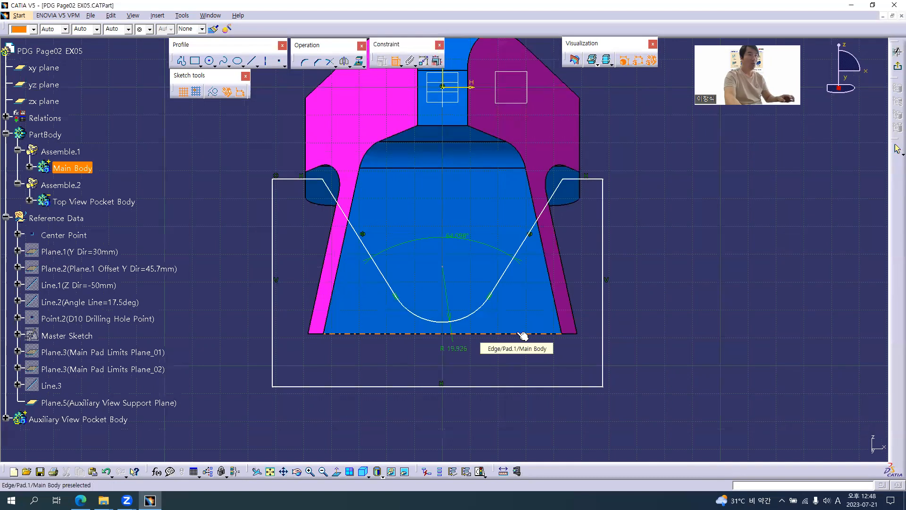
# Step: Show the two hidden planes, Main Pad Limits Plane_01 and Plane_02
pyautogui.click(522, 336)
pyautogui.rightClick(83, 358)
pyautogui.click(104, 380)
pyautogui.rightClick(81, 370)
pyautogui.click(104, 397)
# Step: Make the upper endpoints of both slanted lines coincident with the Main Pad Limits planes on their respective sides
pyautogui.moveTo(477, 217); pyautogui.dragTo(477, 265, button='middle')
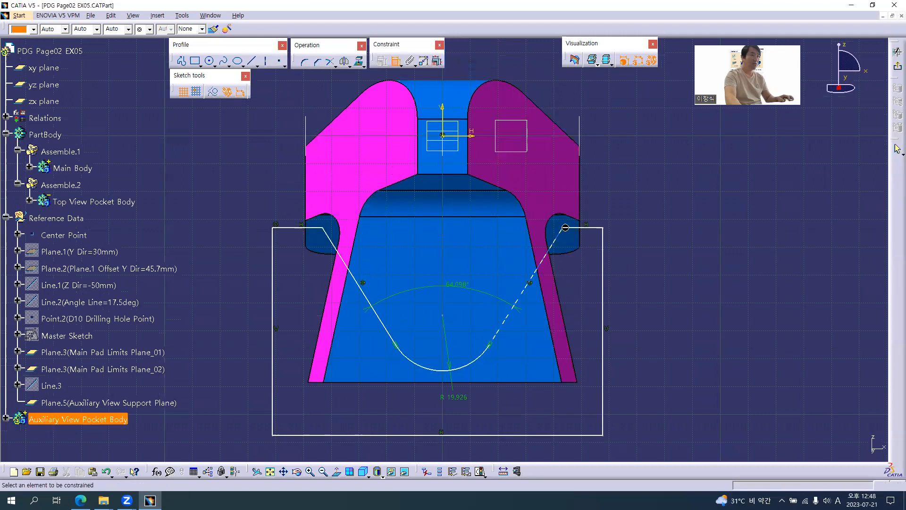
pyautogui.click(563, 227)
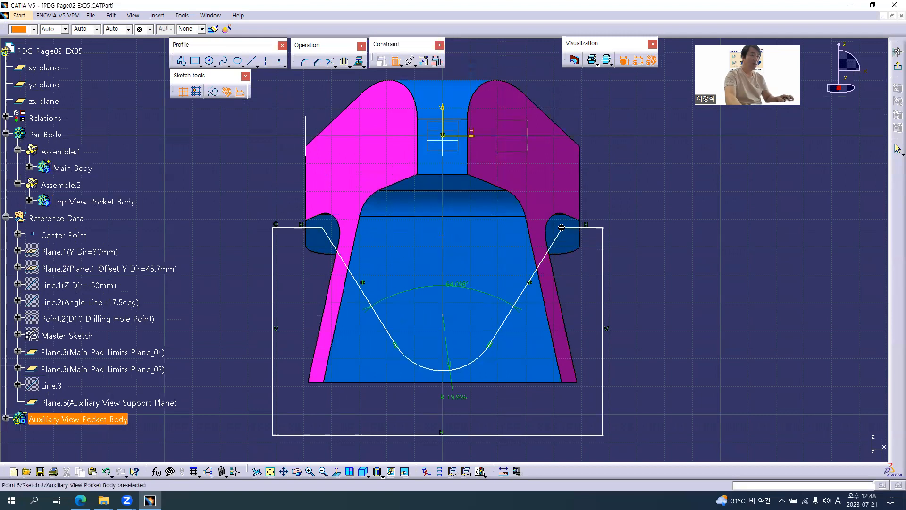
pyautogui.rightClick(599, 124)
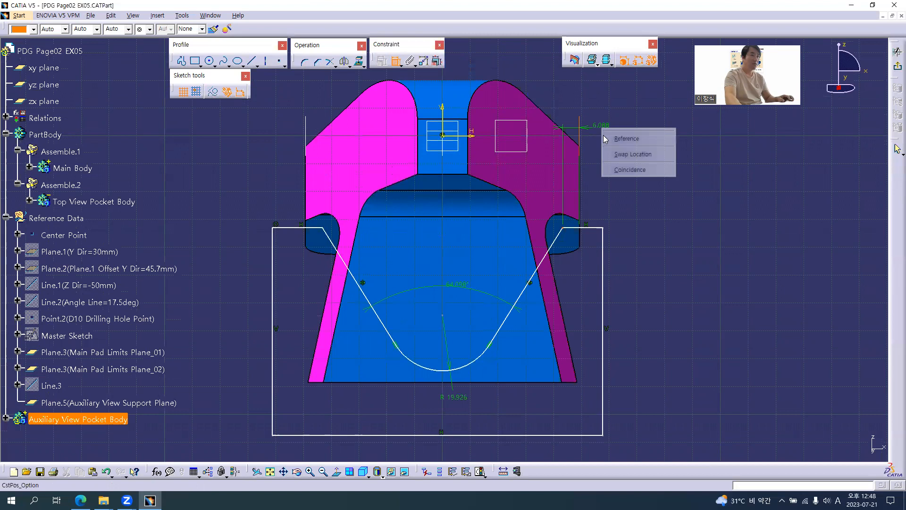
pyautogui.click(630, 168)
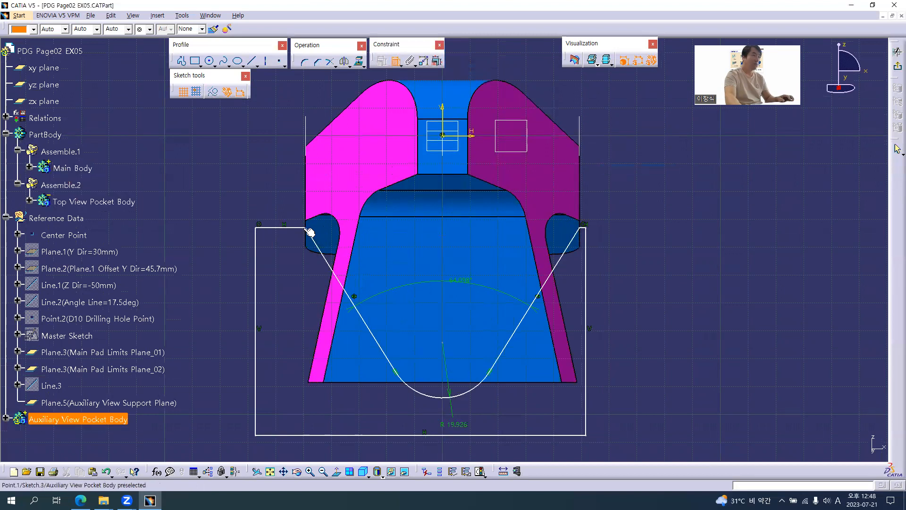
pyautogui.click(306, 228)
pyautogui.click(306, 132)
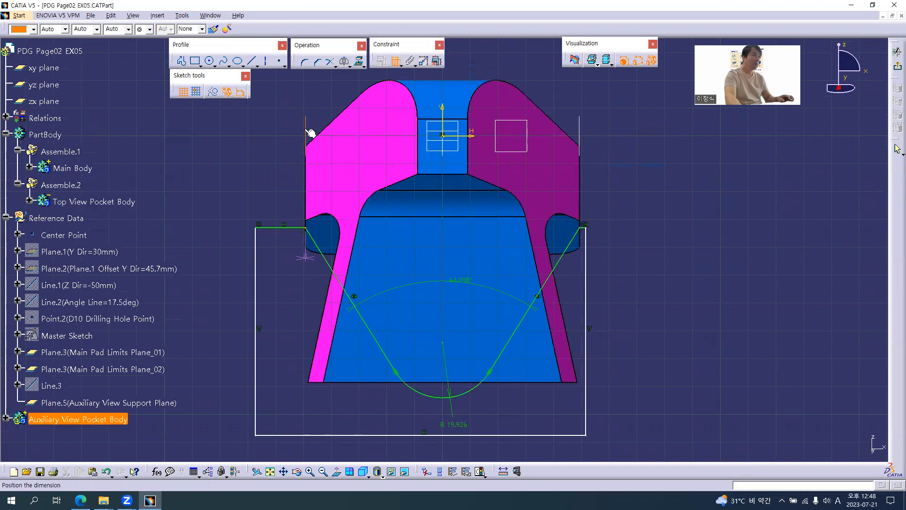
pyautogui.rightClick(259, 147)
pyautogui.click(286, 188)
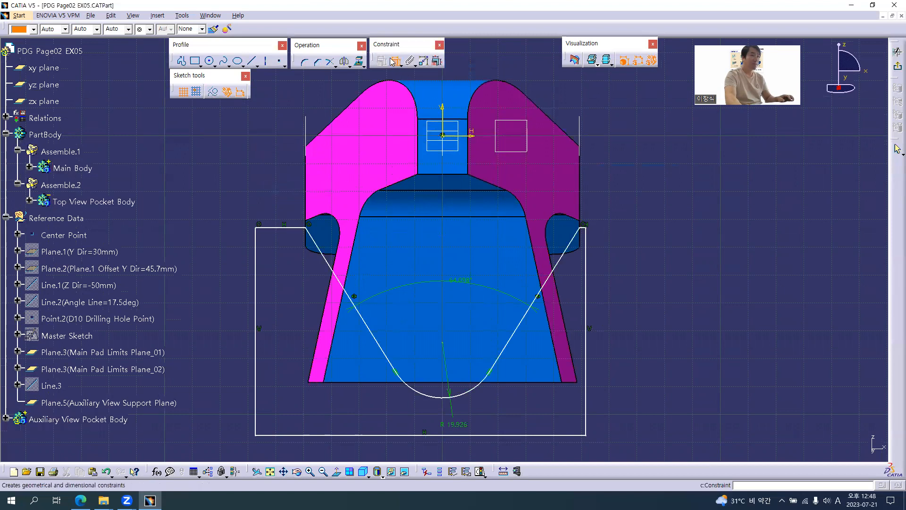
# Step: Move the profile's right-hand vertical line outward, clear of the Main Pad Limits plane, and shift the arc slightly upward
pyautogui.moveTo(585, 273)
pyautogui.mouseDown()
pyautogui.moveTo(629, 271)
pyautogui.moveTo(631, 283)
pyautogui.mouseUp()
pyautogui.click(676, 288)
pyautogui.moveTo(657, 266); pyautogui.dragTo(666, 230, button='middle')
pyautogui.moveTo(451, 317)
pyautogui.mouseDown()
pyautogui.moveTo(449, 298)
pyautogui.moveTo(447, 345)
pyautogui.moveTo(455, 307)
pyautogui.mouseUp()
# Step: Check the hole position in the drawing's Auxiliary View B-B and show the hidden Point.2(D10 Drilling Hole Point)
pyautogui.hotkey('alt', 'Tab')
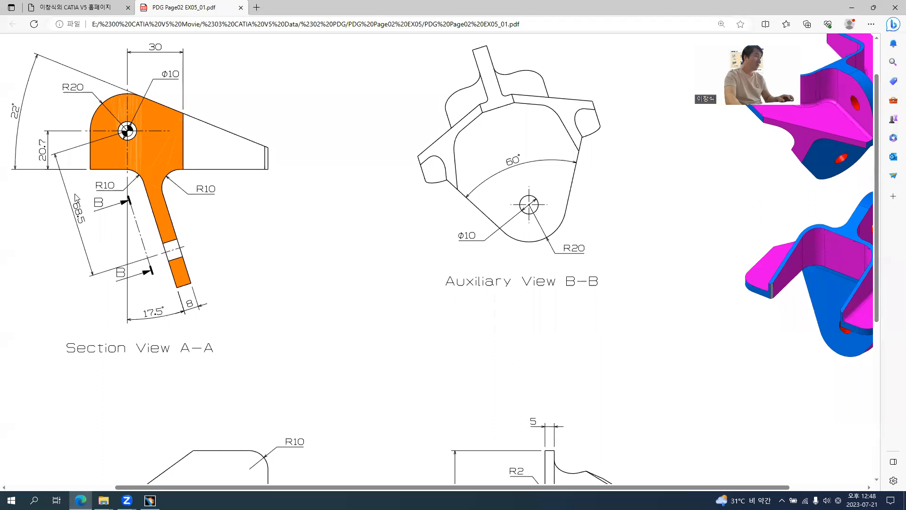
pyautogui.hotkey('alt', 'Tab')
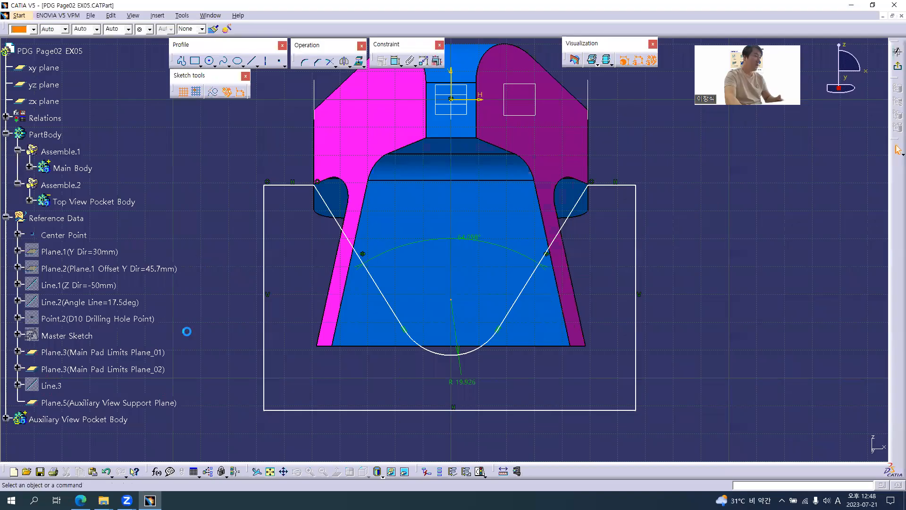
pyautogui.rightClick(90, 322)
pyautogui.click(114, 349)
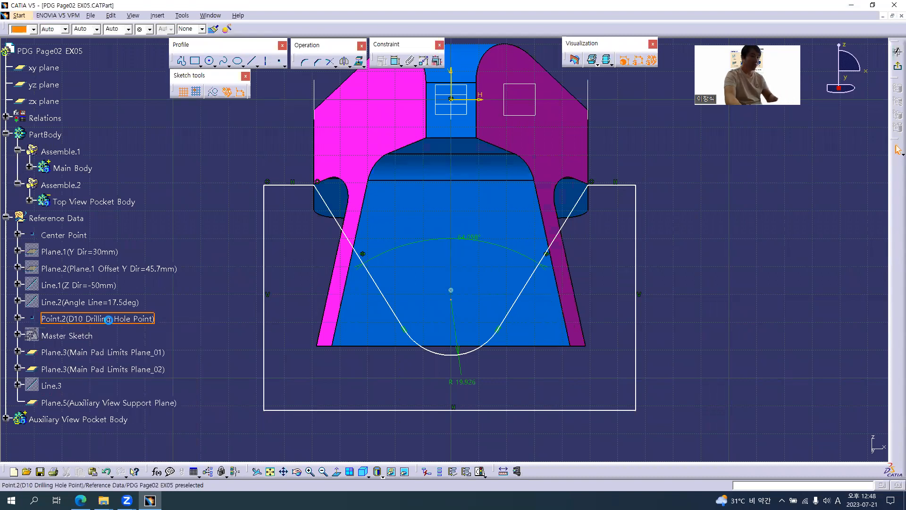
# Step: Make the bottom arc's centre coincident with the D10 Drilling Hole Point
pyautogui.click(396, 61)
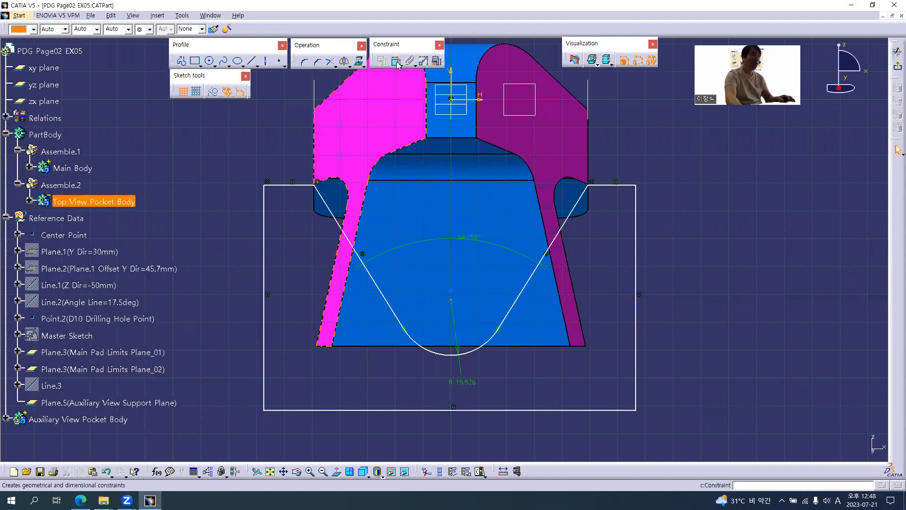
pyautogui.click(453, 301)
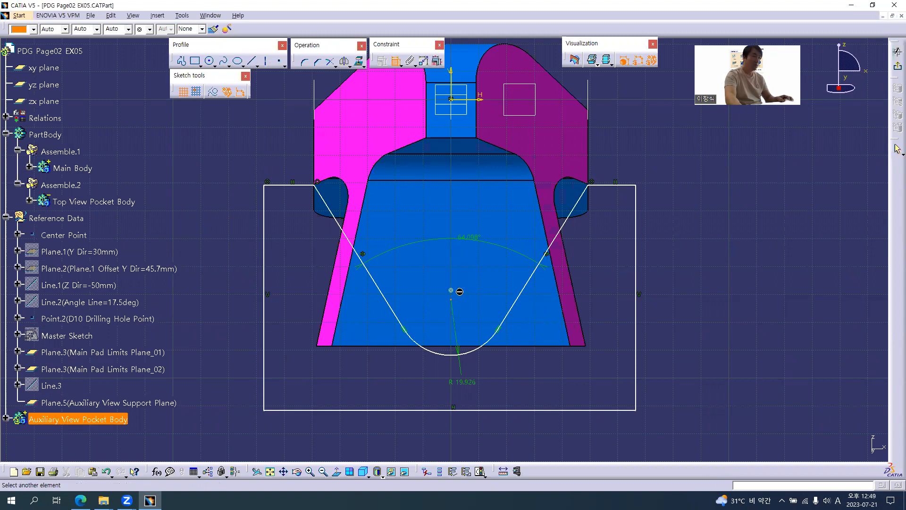
pyautogui.click(451, 291)
pyautogui.rightClick(492, 294)
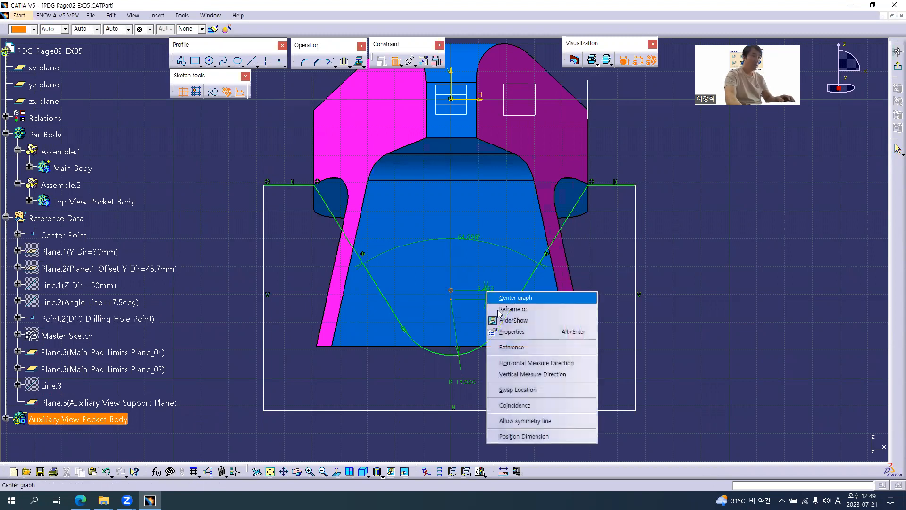
pyautogui.click(519, 405)
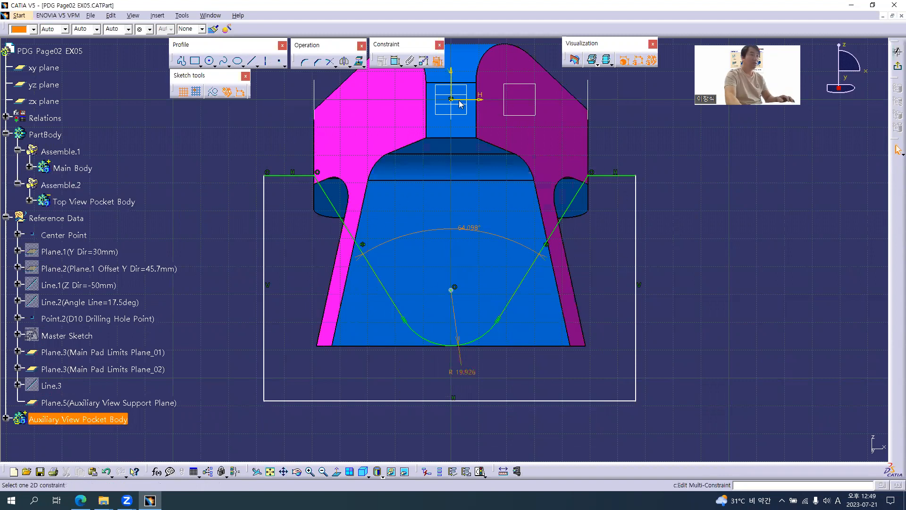
# Step: Set the angle between the slanted lines to 60 degrees and the bottom arc's radius to 20 mm
pyautogui.click(473, 231)
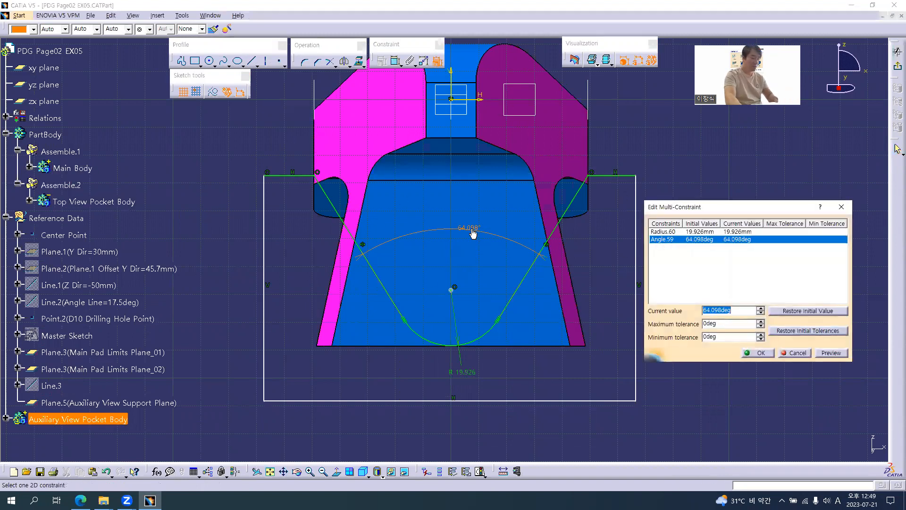
pyautogui.press('Return')
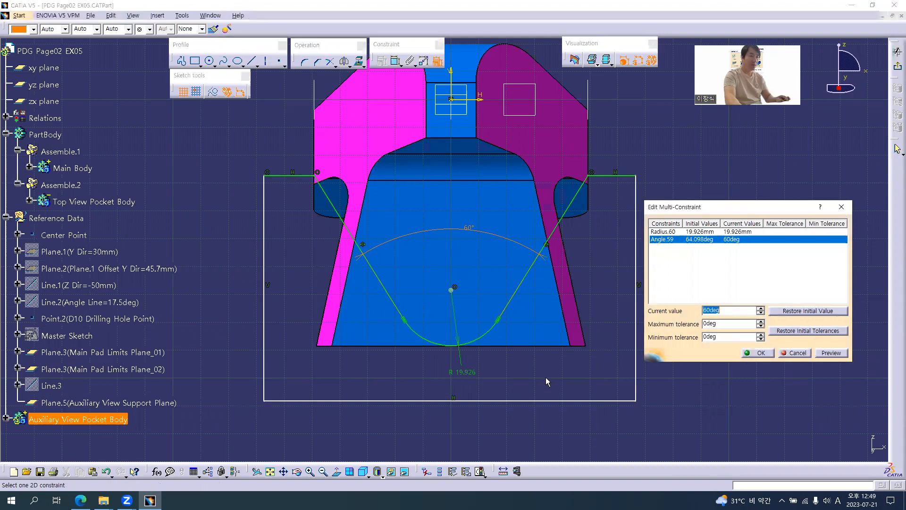
pyautogui.click(465, 373)
pyautogui.write('20')
pyautogui.press('Return')
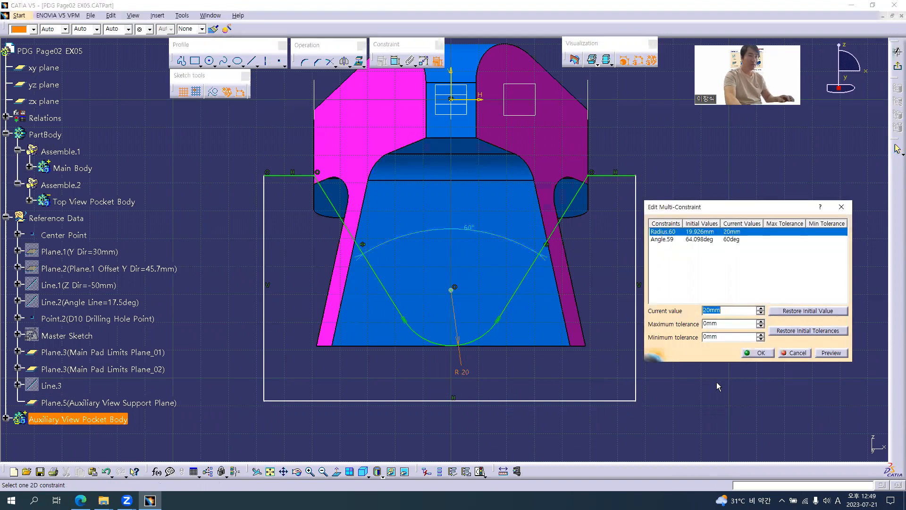
pyautogui.click(756, 353)
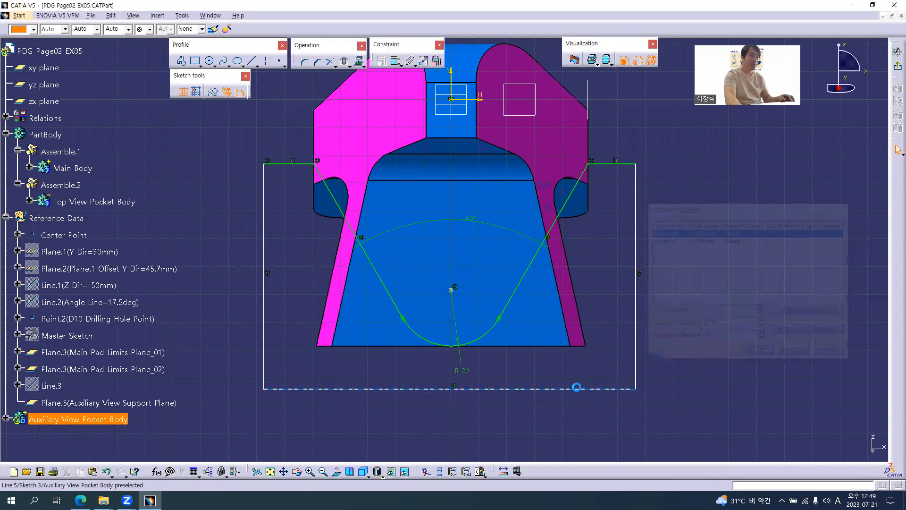
# Step: Add a formula linking the bottom arc's radius to the Master Sketch parameter Offset.27\Offset
pyautogui.click(466, 373)
pyautogui.rightClick(466, 374)
pyautogui.moveTo(538, 362)
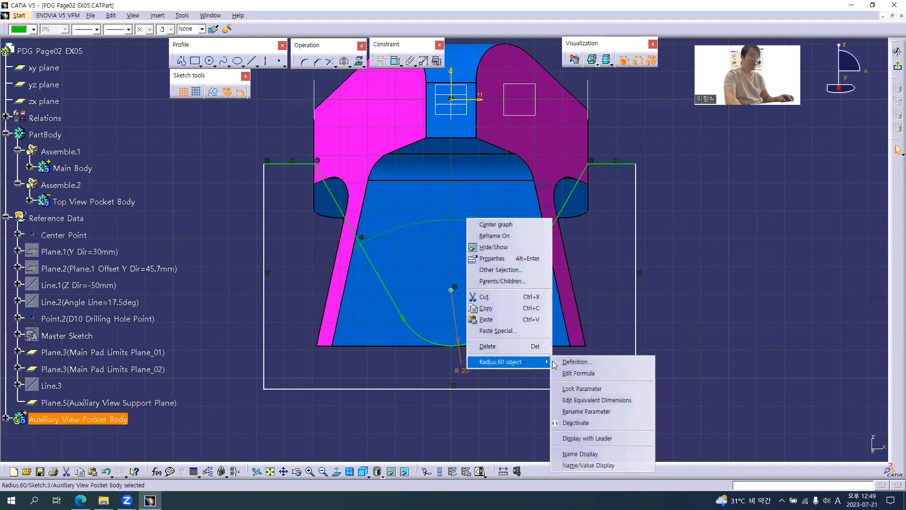
pyautogui.click(588, 374)
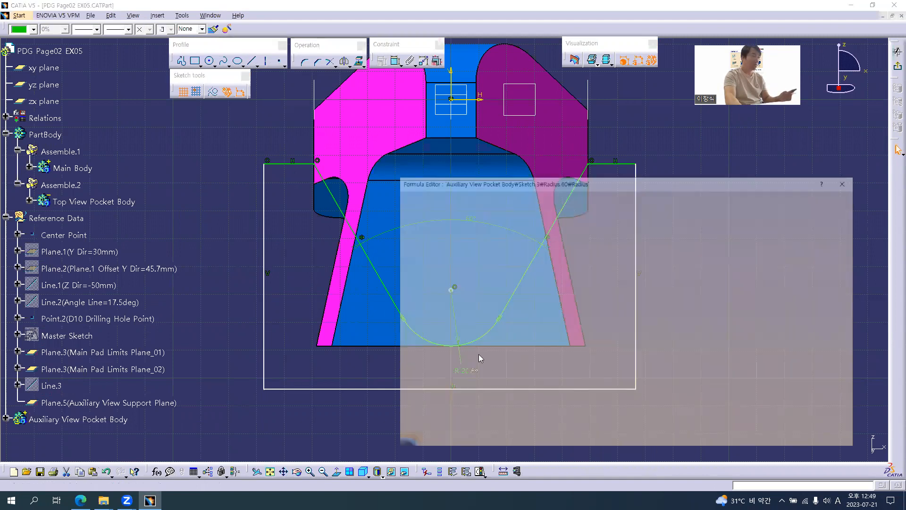
pyautogui.moveTo(195, 321)
pyautogui.mouseDown(button='middle')
pyautogui.moveTo(124, 197)
pyautogui.moveTo(127, 207)
pyautogui.mouseUp(button='middle')
pyautogui.moveTo(481, 181); pyautogui.dragTo(523, 181)
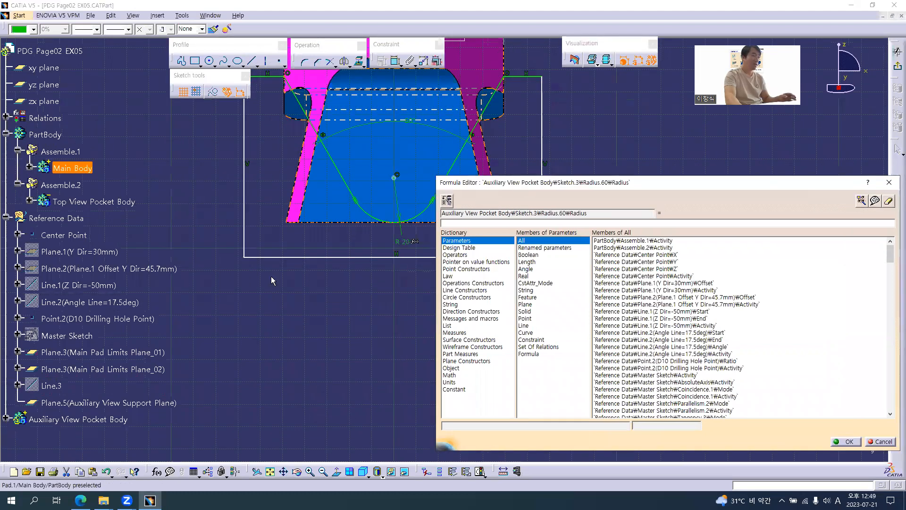
pyautogui.click(86, 335)
pyautogui.moveTo(283, 257); pyautogui.dragTo(214, 244, button='middle')
pyautogui.moveTo(298, 243); pyautogui.dragTo(273, 223, button='middle')
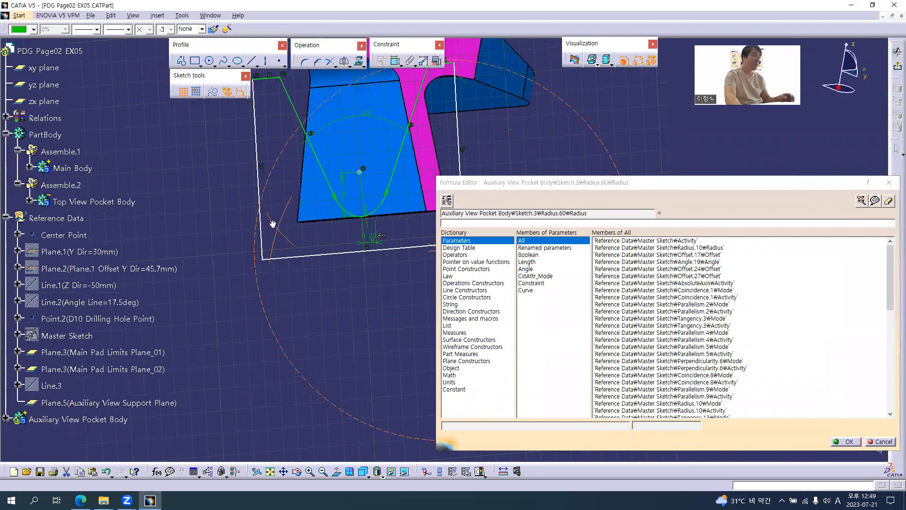
pyautogui.moveTo(399, 269)
pyautogui.mouseDown(button='middle')
pyautogui.moveTo(404, 311)
pyautogui.moveTo(394, 322)
pyautogui.moveTo(322, 211)
pyautogui.moveTo(361, 317)
pyautogui.mouseUp(button='middle')
pyautogui.moveTo(262, 247); pyautogui.dragTo(309, 201, button='middle')
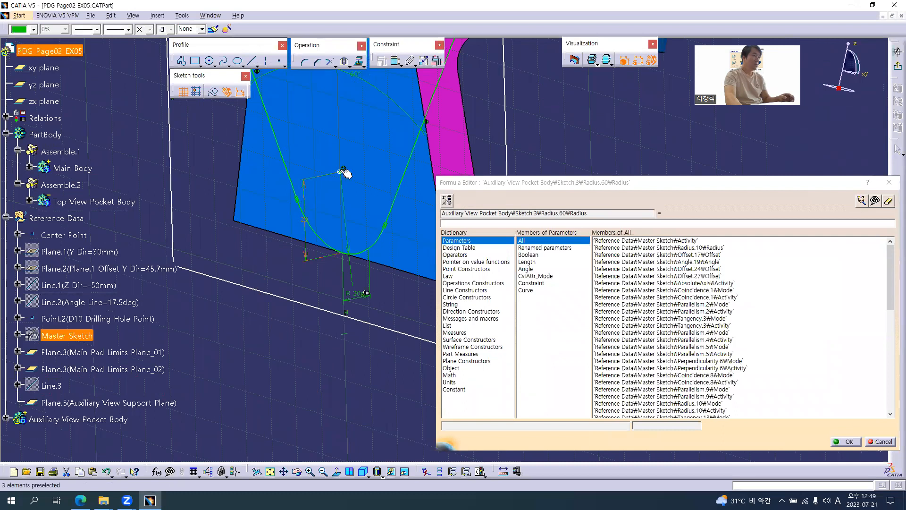
pyautogui.click(306, 257)
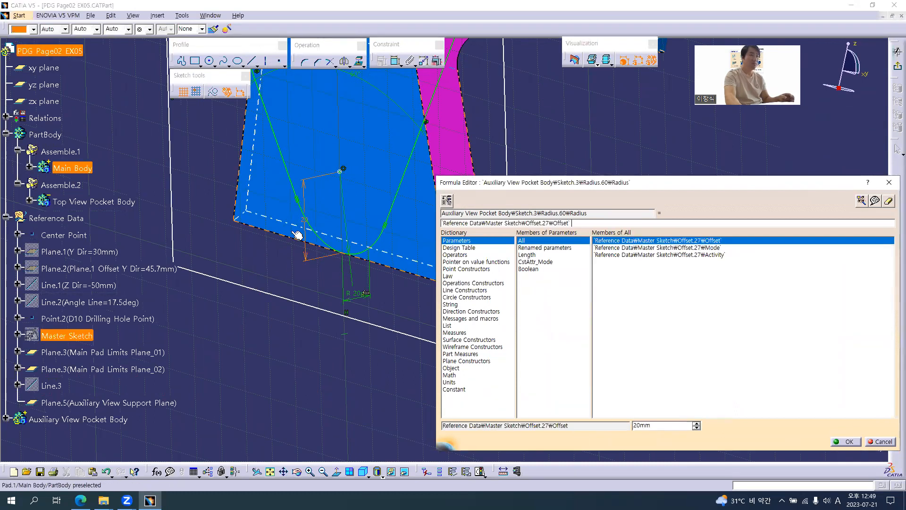
pyautogui.click(849, 441)
# Step: Inspect the constrained V-shaped profile on the part and compare it with Auxiliary View B-B in the drawing
pyautogui.moveTo(413, 287)
pyautogui.mouseDown(button='middle')
pyautogui.moveTo(421, 311)
pyautogui.moveTo(492, 324)
pyautogui.moveTo(501, 362)
pyautogui.mouseUp(button='middle')
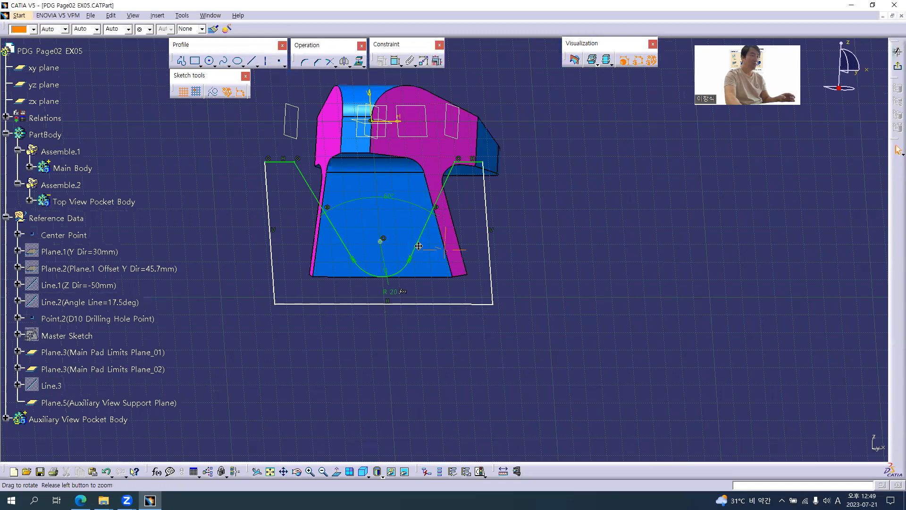
pyautogui.moveTo(509, 252); pyautogui.dragTo(410, 325, button='middle')
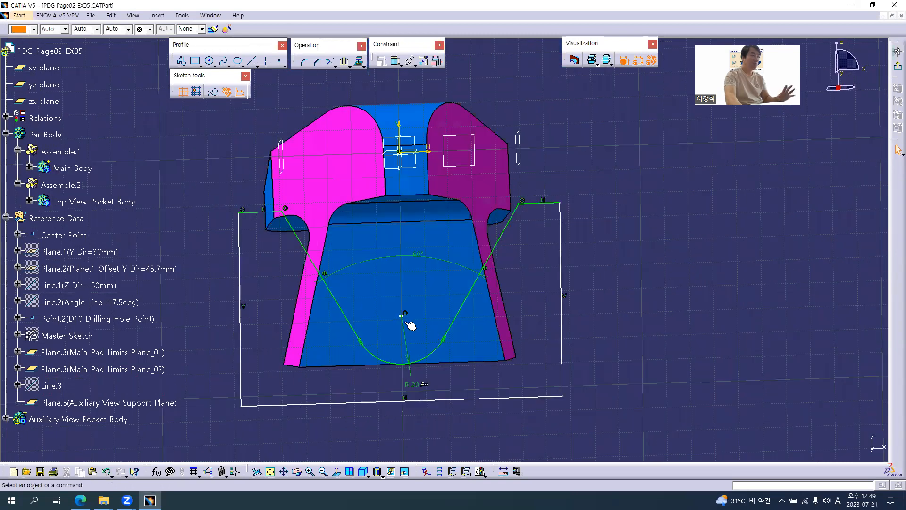
pyautogui.moveTo(469, 289); pyautogui.dragTo(464, 272, button='middle')
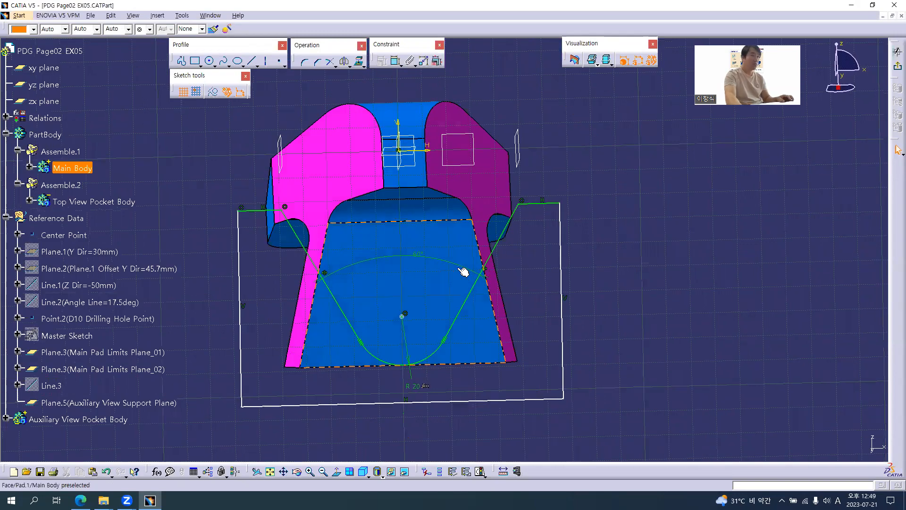
pyautogui.hotkey('alt', 'Tab')
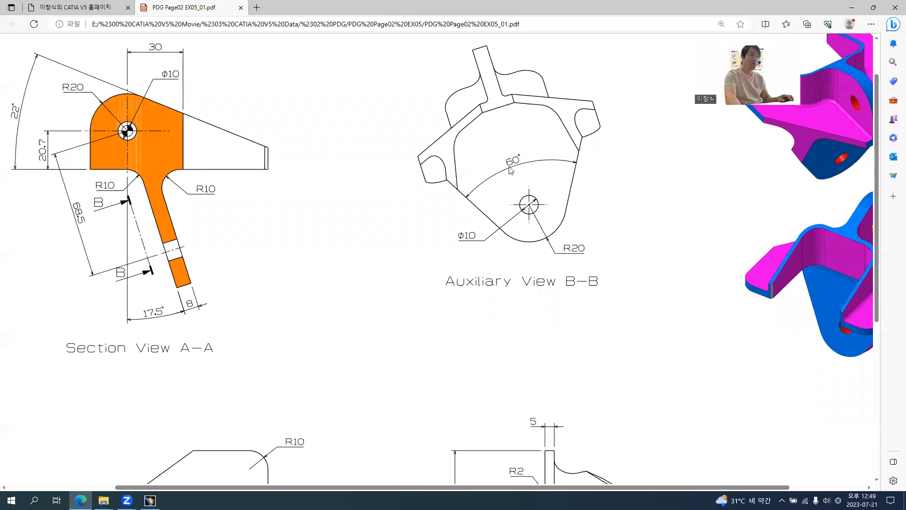
pyautogui.hotkey('alt', 'Tab')
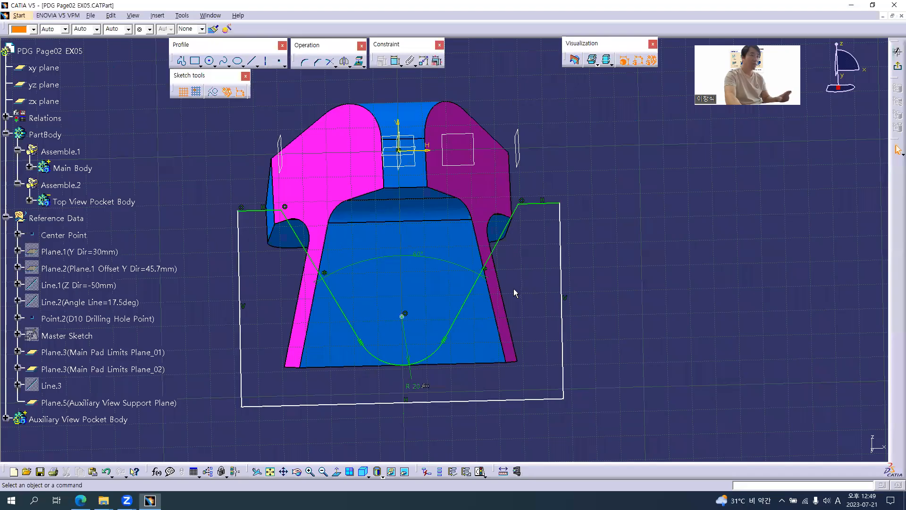
pyautogui.moveTo(530, 283); pyautogui.dragTo(582, 189, button='middle')
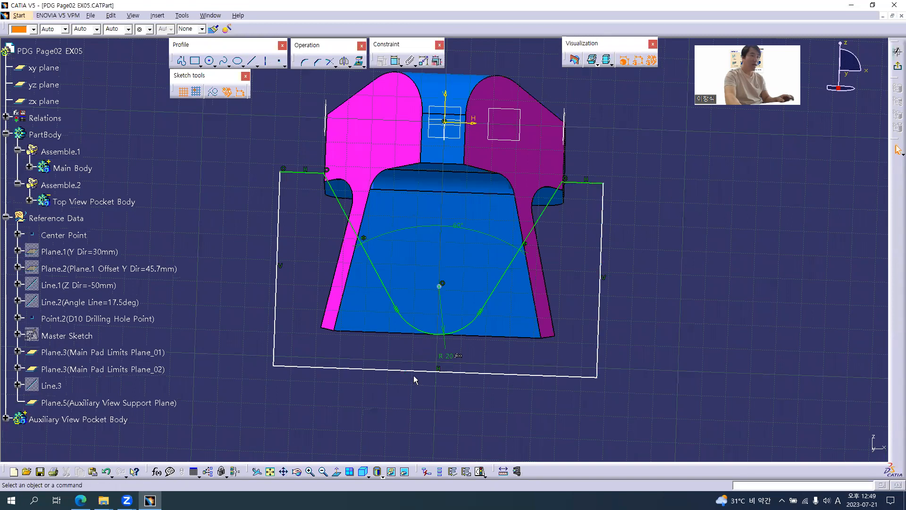
# Step: Dimension both outer vertical lines horizontally from the slanted lines' upper ends, and the profile's height from its bottom line to its upper edge
pyautogui.click(395, 60)
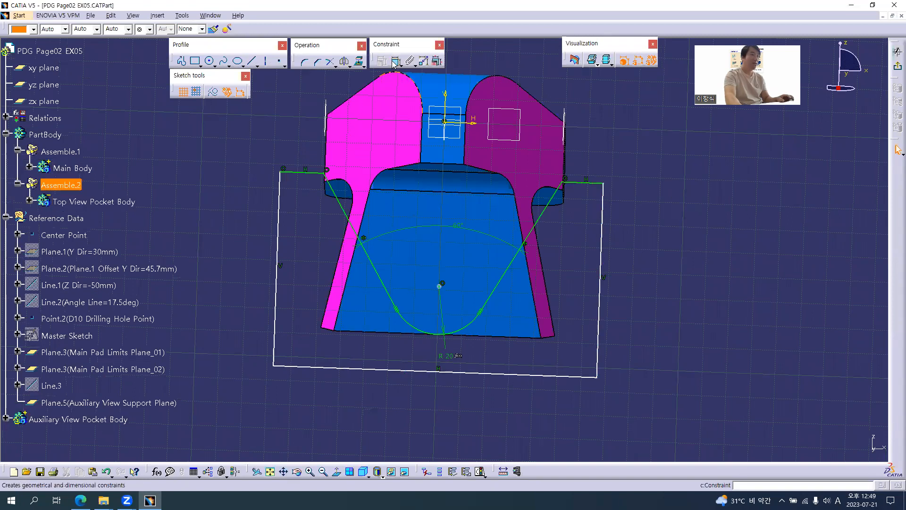
pyautogui.click(602, 203)
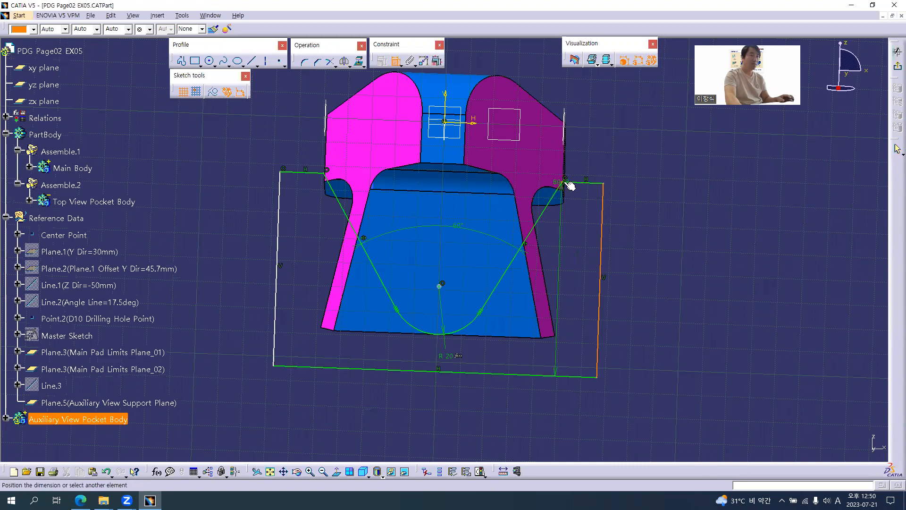
pyautogui.click(565, 184)
pyautogui.click(583, 153)
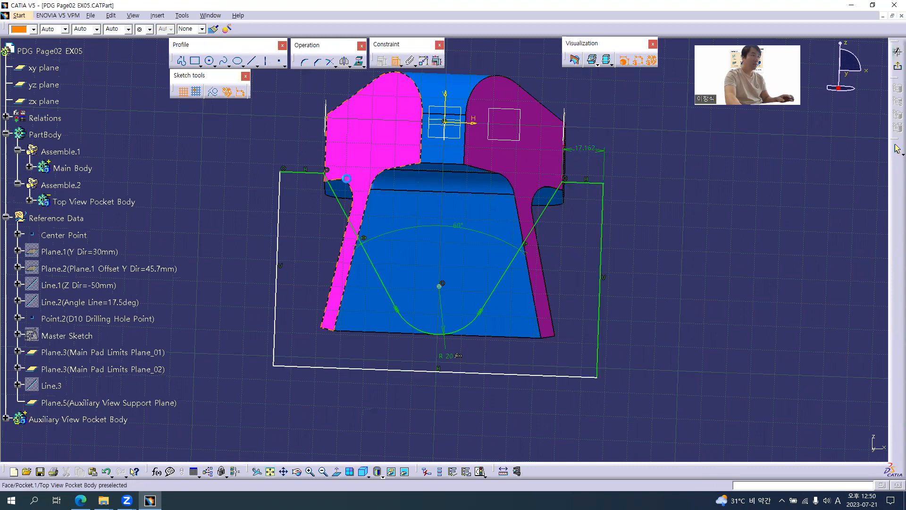
pyautogui.click(279, 182)
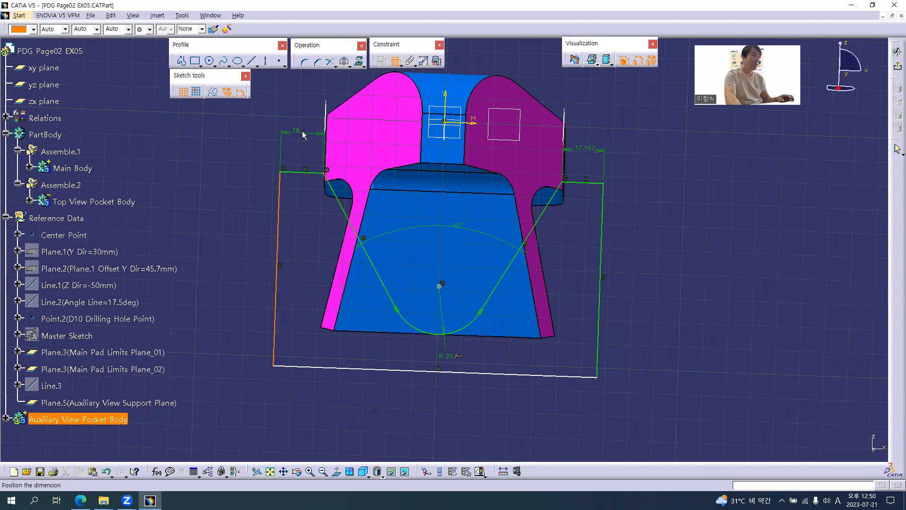
pyautogui.click(305, 132)
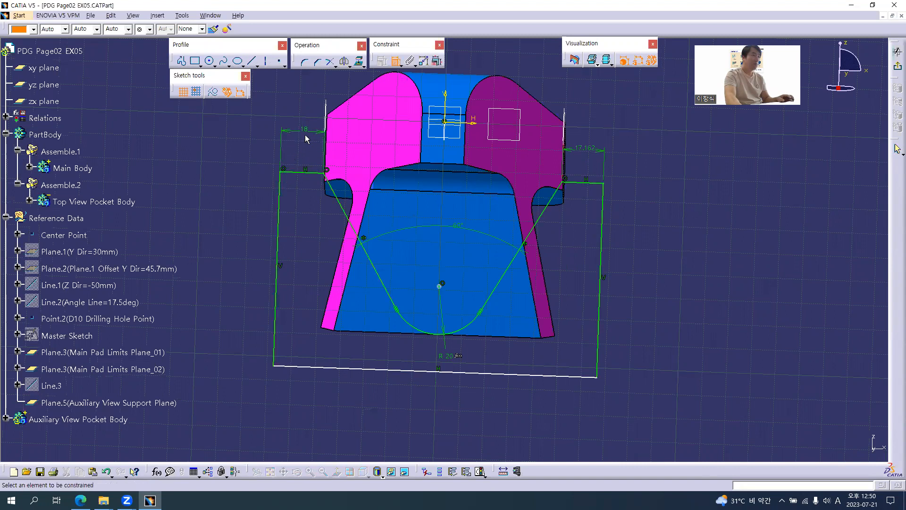
pyautogui.click(473, 377)
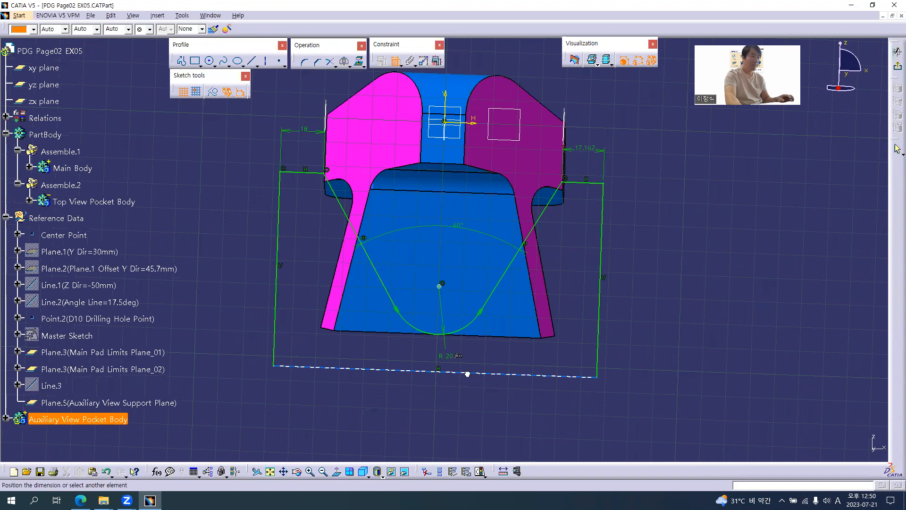
pyautogui.click(588, 184)
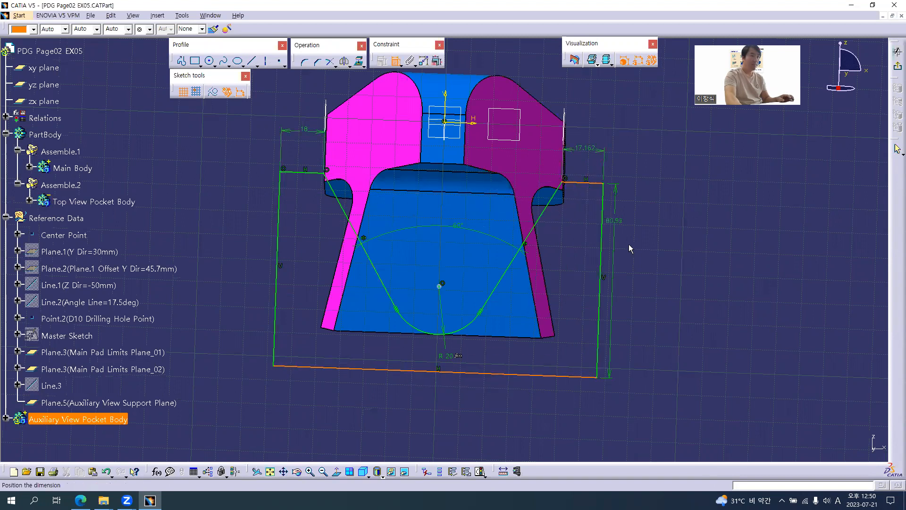
pyautogui.click(649, 282)
# Step: Set both horizontal offsets of the outer vertical lines to 15 mm and the profile's height to 80 mm
pyautogui.click(437, 60)
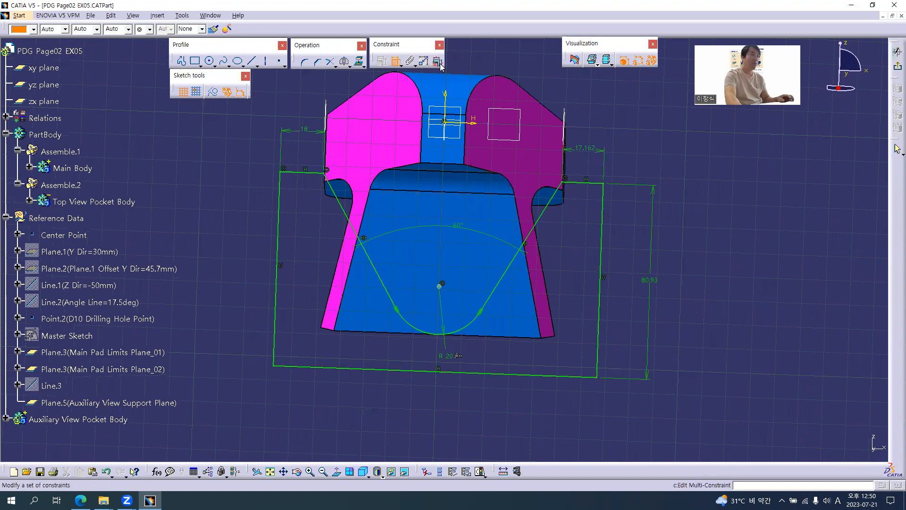
pyautogui.click(583, 151)
pyautogui.write('15')
pyautogui.click(304, 128)
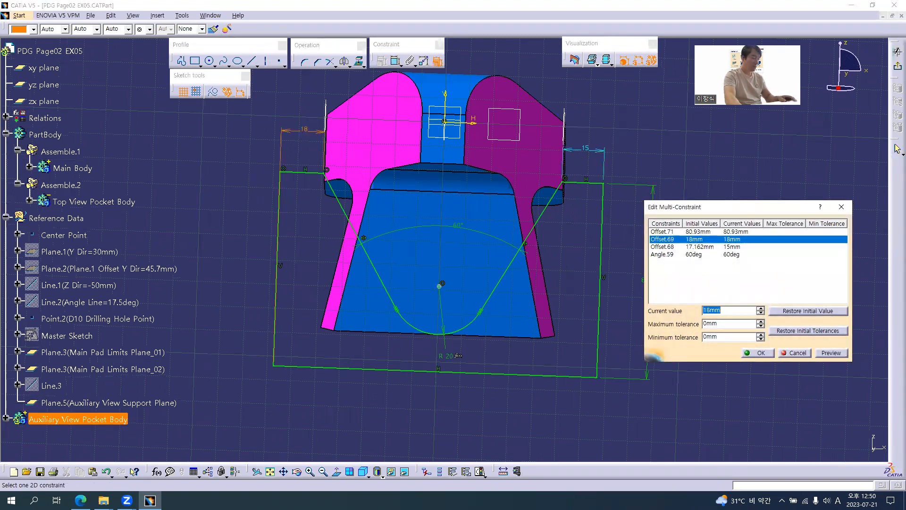
pyautogui.press('Return')
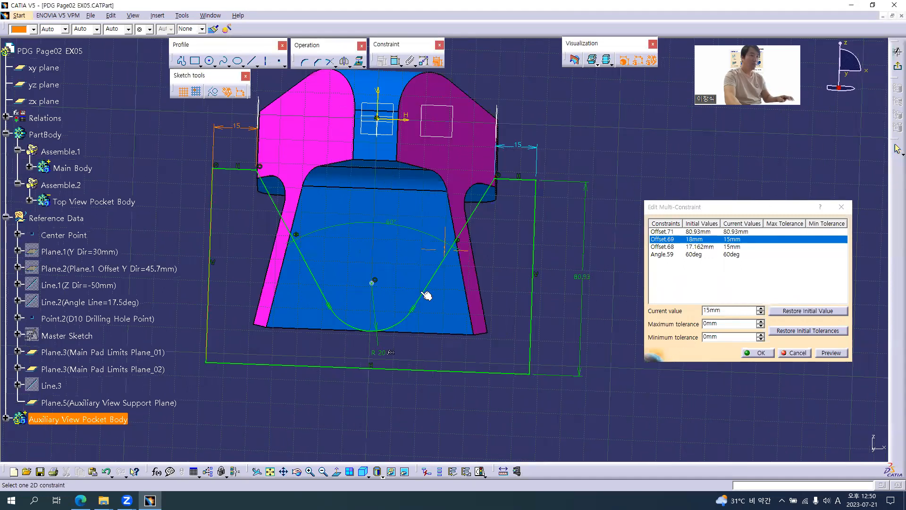
pyautogui.click(576, 278)
pyautogui.write('80')
pyautogui.press('Return')
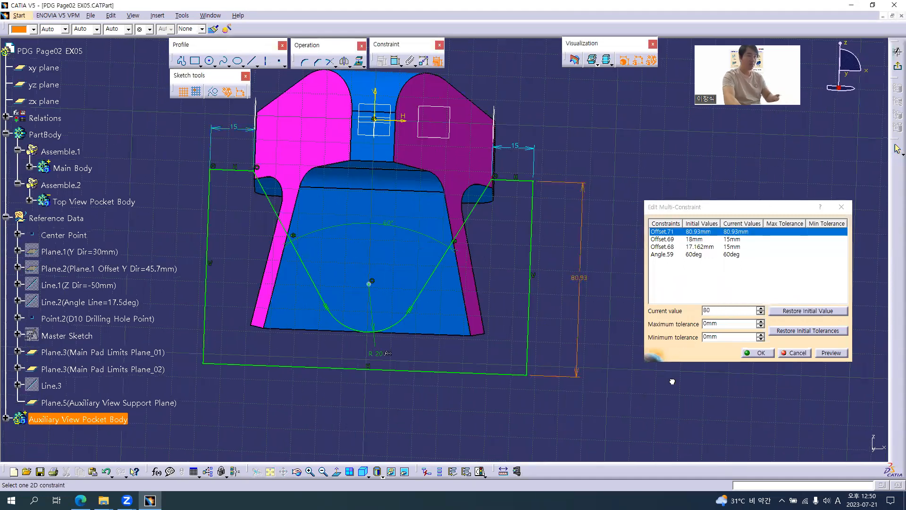
pyautogui.click(767, 353)
pyautogui.moveTo(404, 267); pyautogui.dragTo(412, 297, button='middle')
pyautogui.moveTo(341, 292)
pyautogui.mouseDown(button='middle')
pyautogui.moveTo(254, 267)
pyautogui.moveTo(296, 275)
pyautogui.moveTo(817, 149)
pyautogui.mouseUp(button='middle')
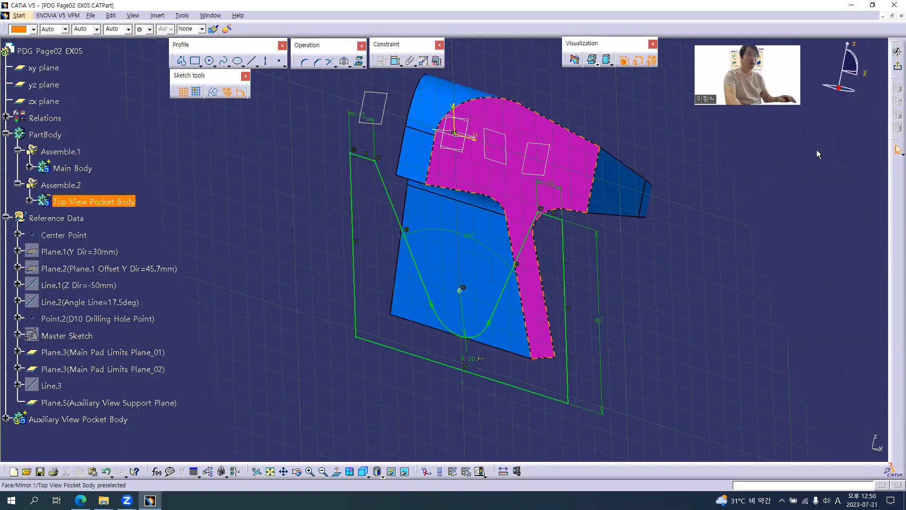
# Step: Exit the pocket profile sketch and check the profile against Auxiliary View B-B in the drawing
pyautogui.click(896, 66)
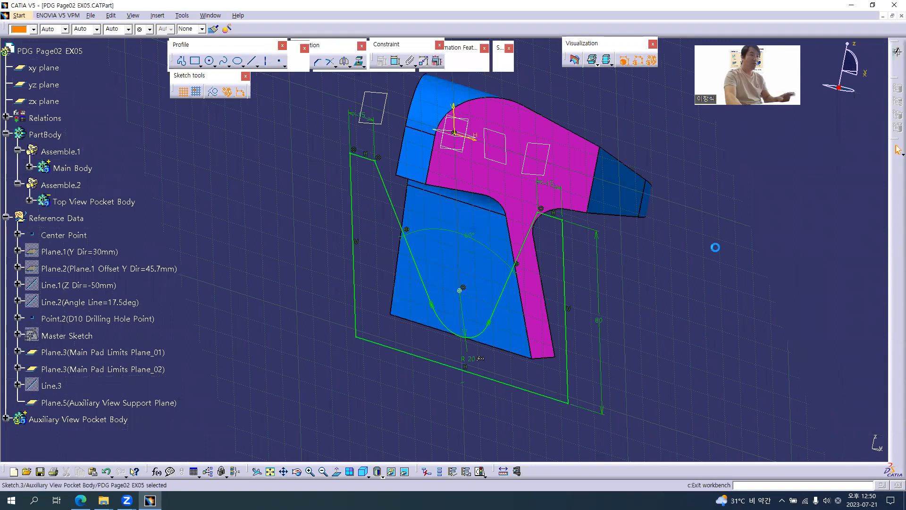
pyautogui.moveTo(516, 263)
pyautogui.mouseDown(button='middle')
pyautogui.moveTo(400, 303)
pyautogui.moveTo(331, 283)
pyautogui.mouseUp(button='middle')
pyautogui.click(203, 260)
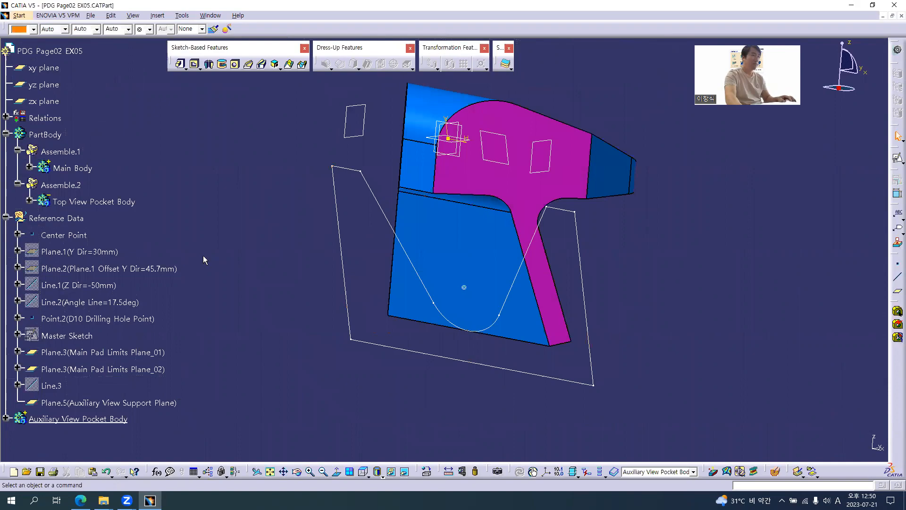
pyautogui.hotkey('alt', 'Tab')
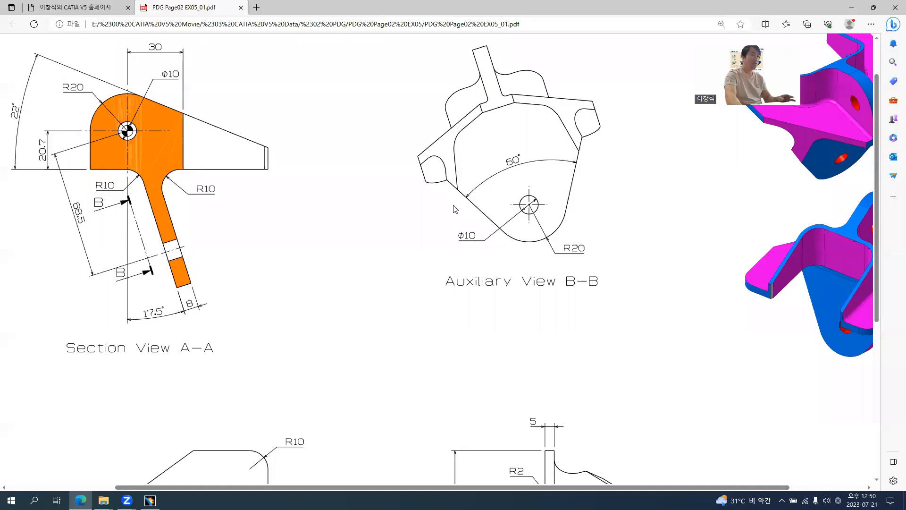
pyautogui.hotkey('alt', 'Tab')
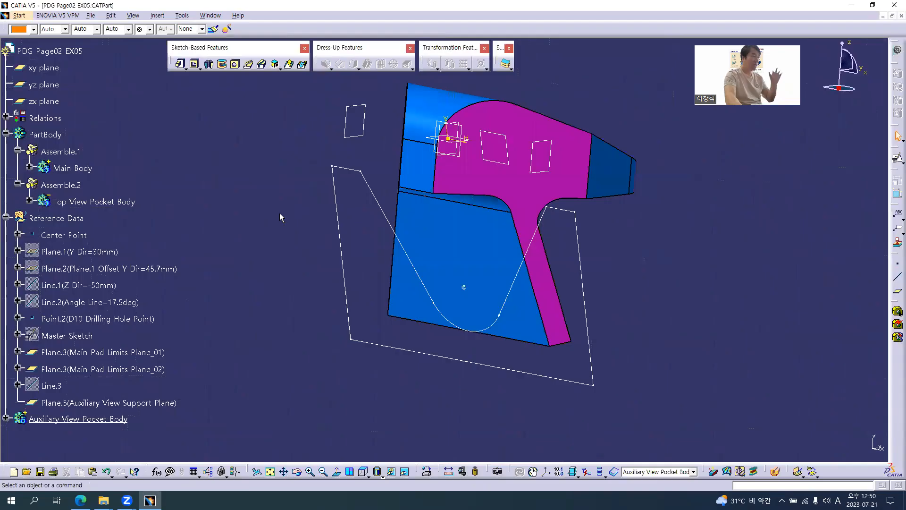
# Step: Create a 20 mm deep pocket from the V-shaped profile sketch in the Auxiliary View Pocket Body
pyautogui.click(195, 65)
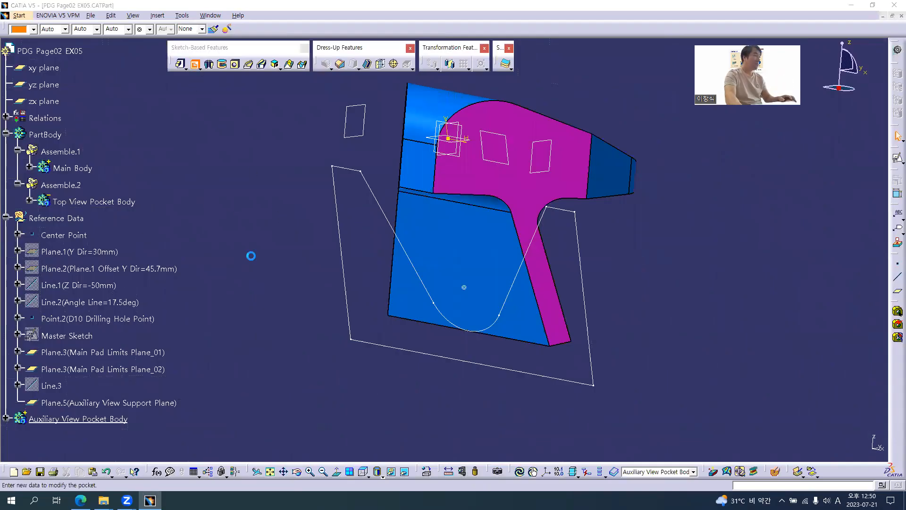
pyautogui.click(494, 332)
pyautogui.moveTo(494, 332)
pyautogui.mouseDown(button='middle')
pyautogui.moveTo(515, 308)
pyautogui.moveTo(532, 212)
pyautogui.mouseUp(button='middle')
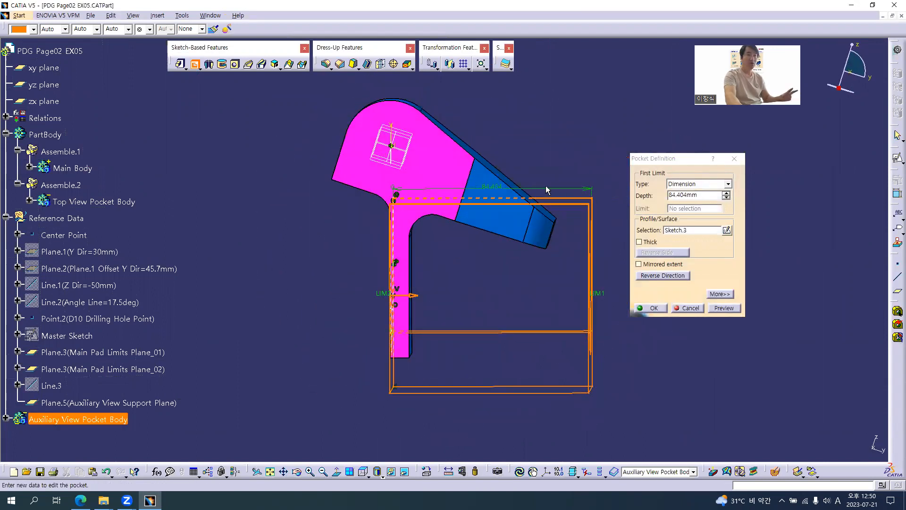
pyautogui.moveTo(701, 195); pyautogui.dragTo(626, 208)
pyautogui.write('20')
pyautogui.press('Return')
pyautogui.moveTo(558, 232)
pyautogui.mouseDown(button='middle')
pyautogui.moveTo(474, 242)
pyautogui.moveTo(562, 299)
pyautogui.moveTo(548, 288)
pyautogui.moveTo(542, 229)
pyautogui.mouseUp(button='middle')
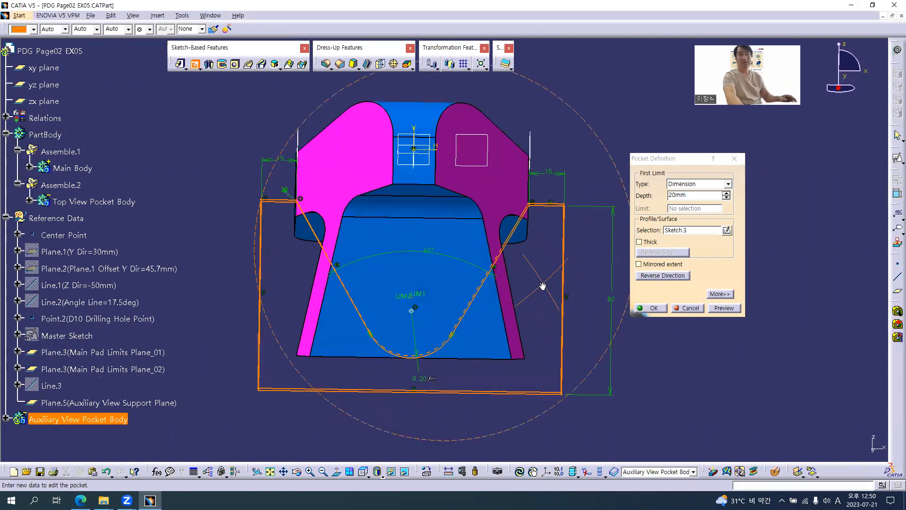
pyautogui.click(725, 309)
pyautogui.moveTo(368, 283); pyautogui.dragTo(623, 331, button='middle')
pyautogui.click(654, 308)
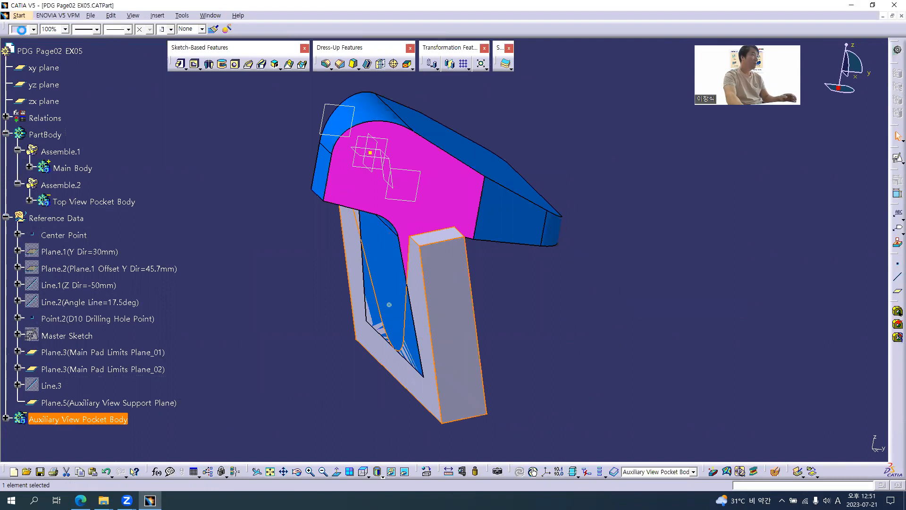
# Step: Color the Auxiliary View Pocket Body magenta
pyautogui.click(33, 30)
pyautogui.click(32, 134)
pyautogui.click(199, 243)
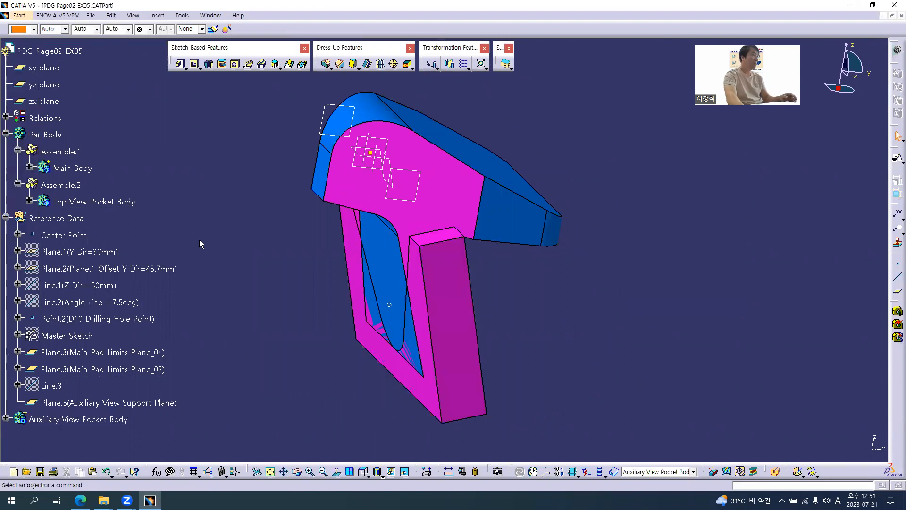
# Step: Assemble the Auxiliary View Pocket Body into the PartBody and orbit the part to view the cut
pyautogui.click(96, 419)
pyautogui.rightClick(95, 418)
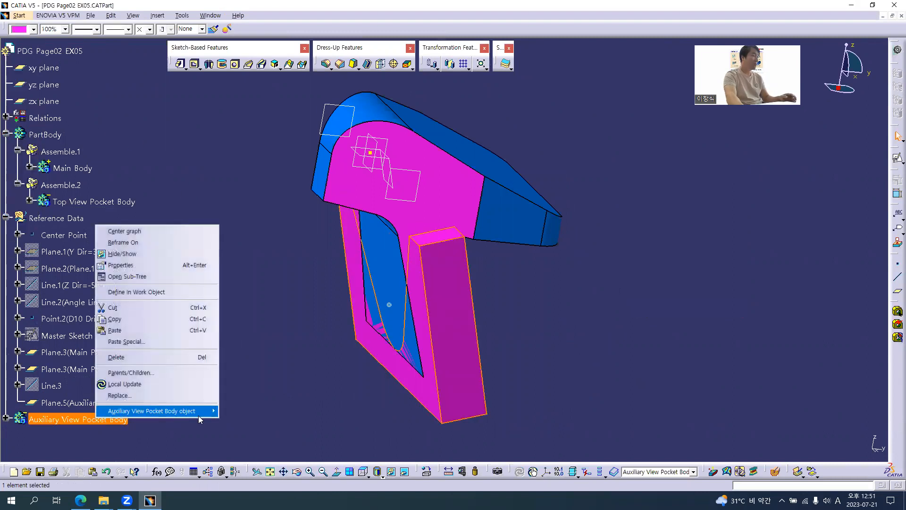
pyautogui.moveTo(198, 412)
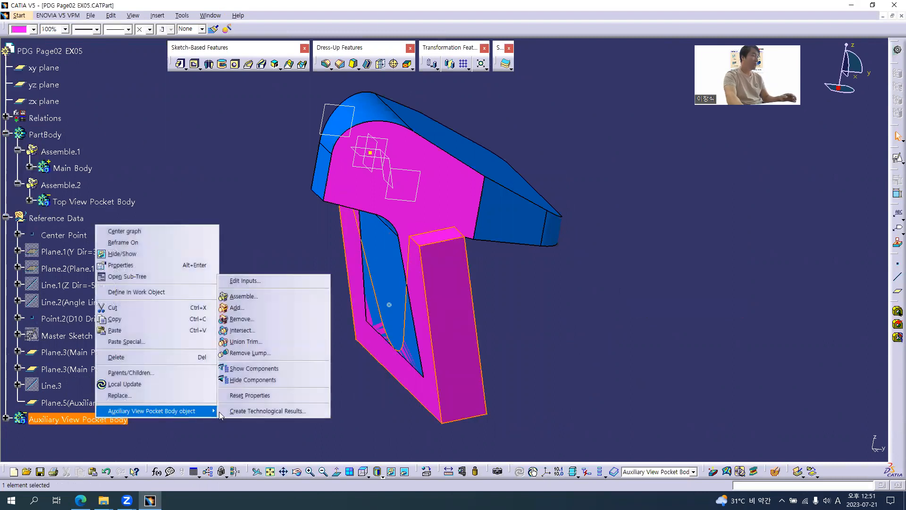
pyautogui.click(266, 294)
pyautogui.moveTo(339, 259); pyautogui.dragTo(476, 259, button='middle')
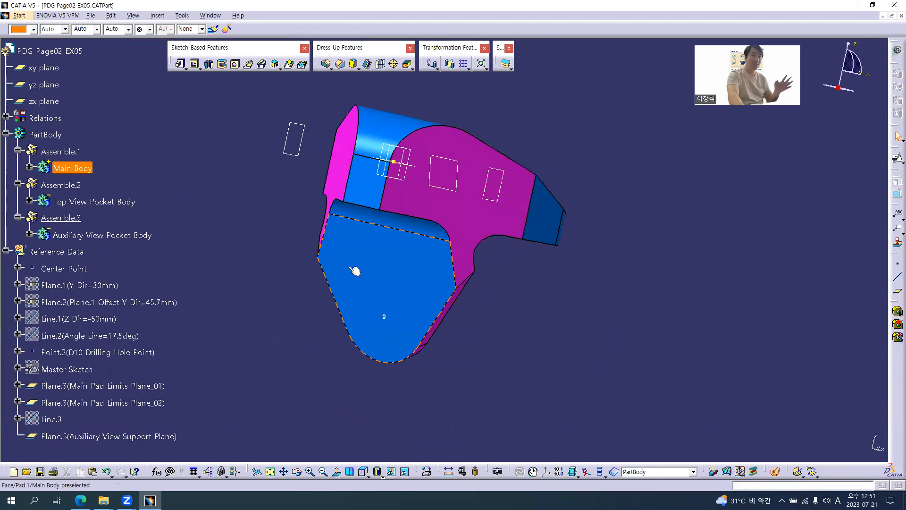
# Step: Expand the Auxiliary View Pocket Body's features and examine the cut lower flange in a standard orthographic view
pyautogui.click(30, 234)
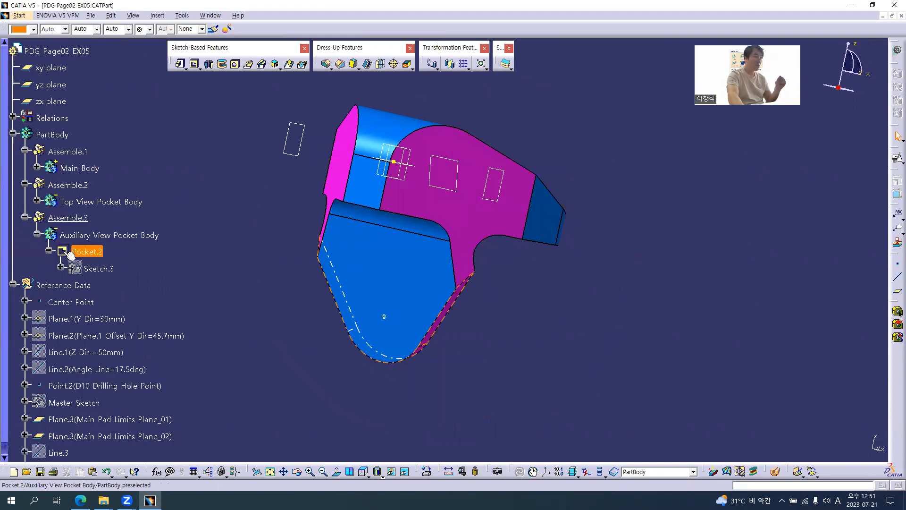
pyautogui.moveTo(331, 324); pyautogui.dragTo(415, 250, button='middle')
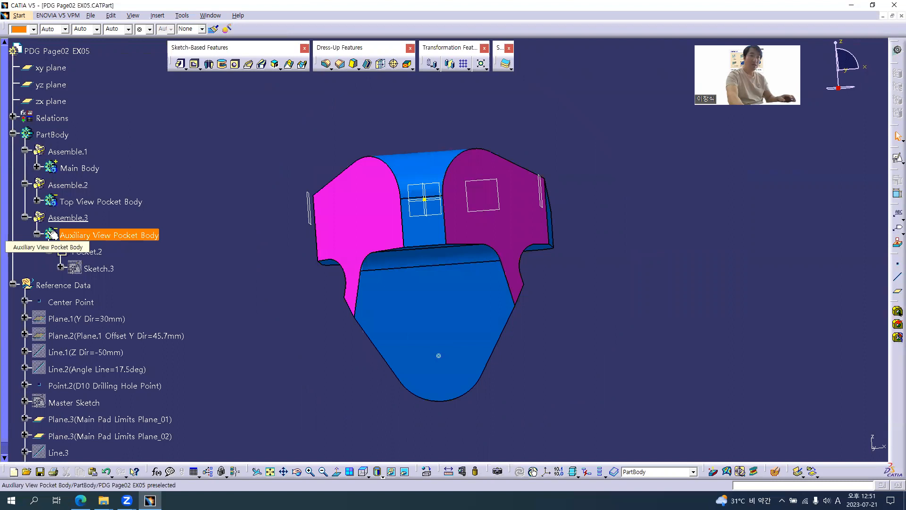
pyautogui.moveTo(606, 201); pyautogui.dragTo(617, 222, button='middle')
pyautogui.moveTo(449, 277); pyautogui.dragTo(447, 258, button='middle')
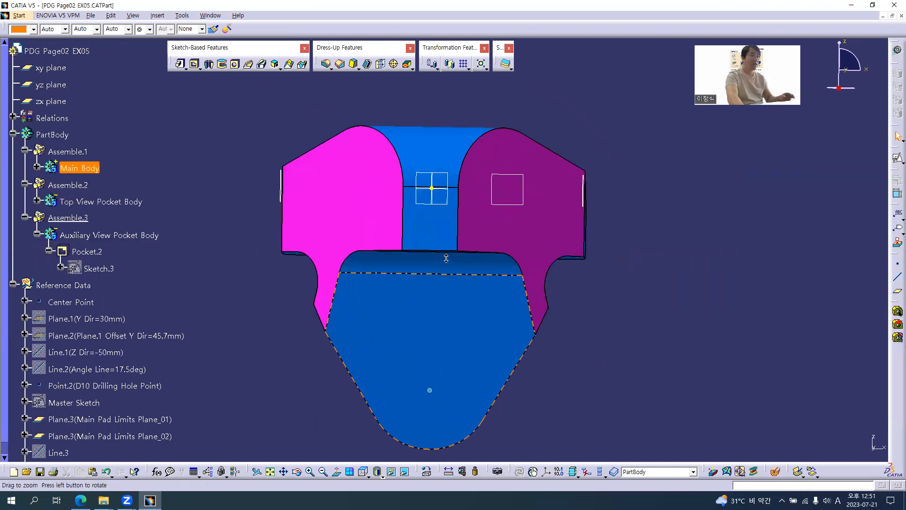
pyautogui.click(366, 474)
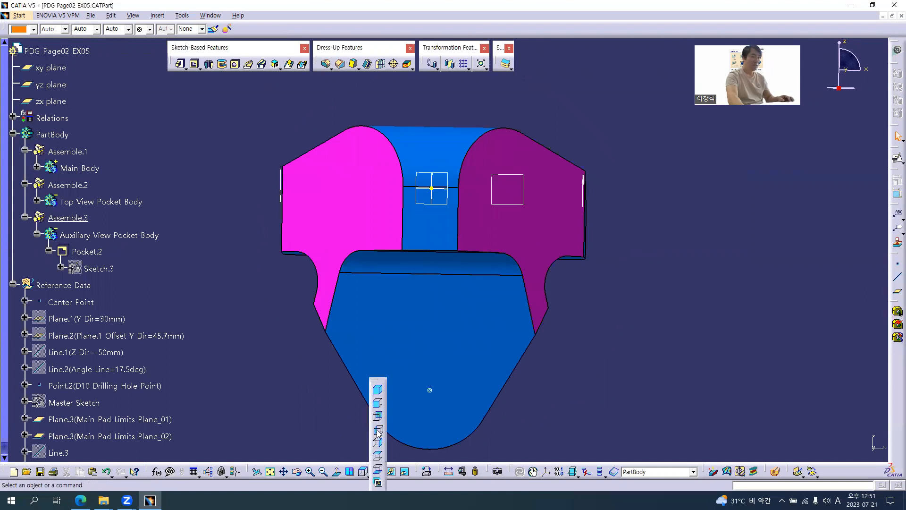
pyautogui.click(377, 431)
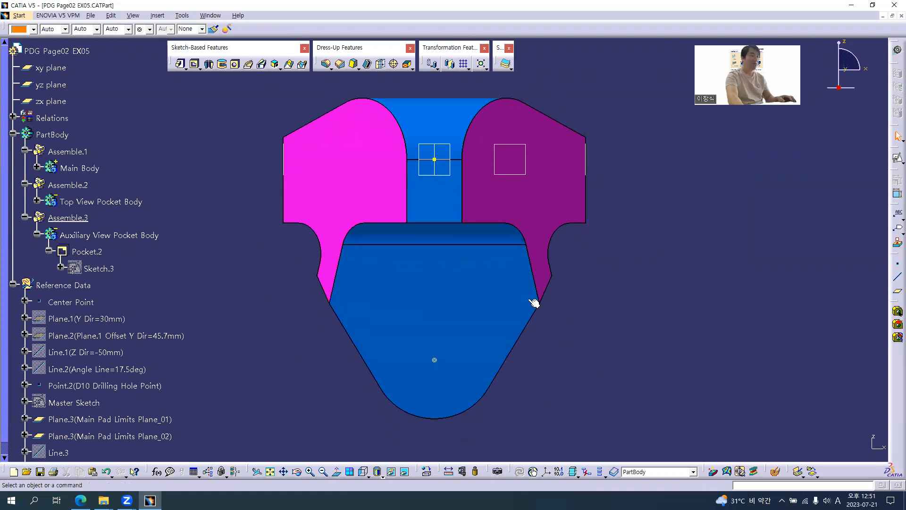
# Step: Compare the lower flange's outline with Auxiliary View B-B in the drawing and examine the part from several angles
pyautogui.hotkey('alt', 'Tab')
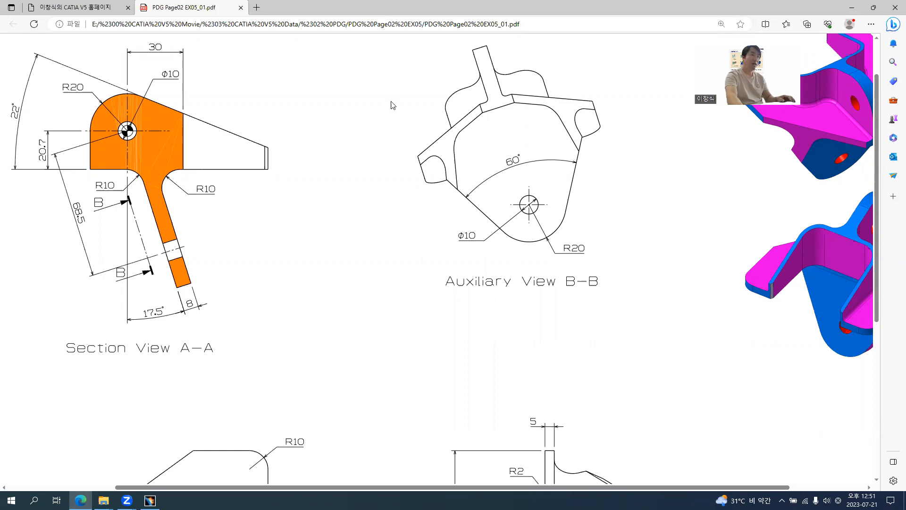
pyautogui.keyDown('ctrl'); pyautogui.scroll(-4, 334, 264); pyautogui.keyUp('ctrl')
pyautogui.keyDown('ctrl'); pyautogui.scroll(3, 281, 330); pyautogui.keyUp('ctrl')
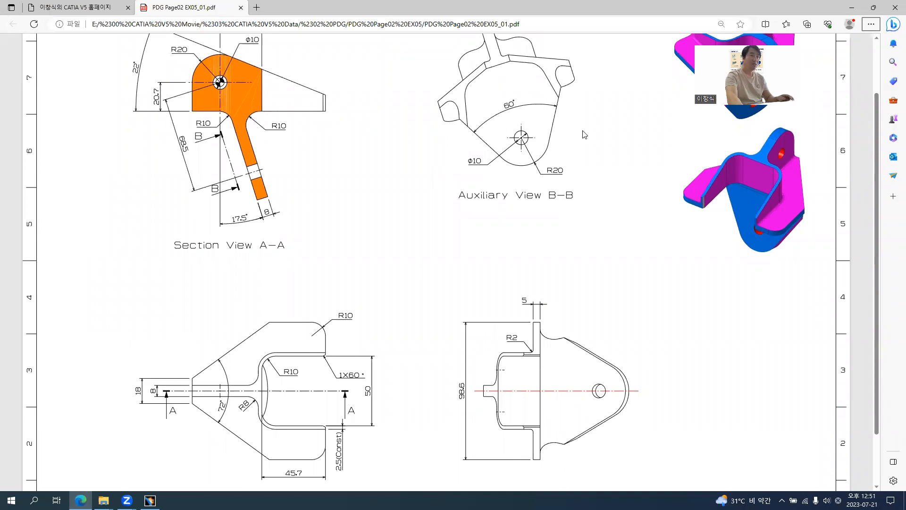
pyautogui.keyDown('ctrl'); pyautogui.scroll(2, 556, 134); pyautogui.keyUp('ctrl')
pyautogui.keyDown('ctrl'); pyautogui.scroll(-2, 478, 145); pyautogui.keyUp('ctrl')
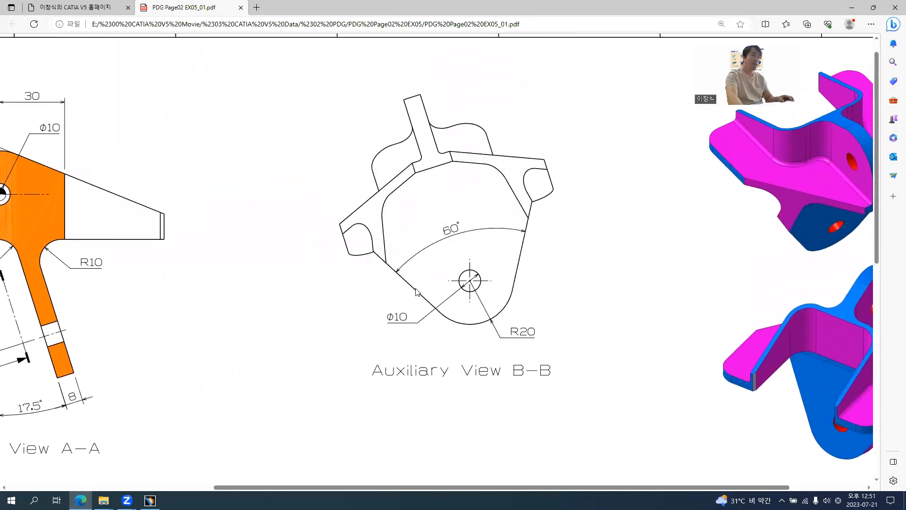
pyautogui.hotkey('alt', 'Tab')
pyautogui.moveTo(441, 274); pyautogui.dragTo(278, 370, button='middle')
pyautogui.moveTo(451, 353); pyautogui.dragTo(374, 330, button='middle')
pyautogui.moveTo(540, 323); pyautogui.dragTo(546, 339, button='middle')
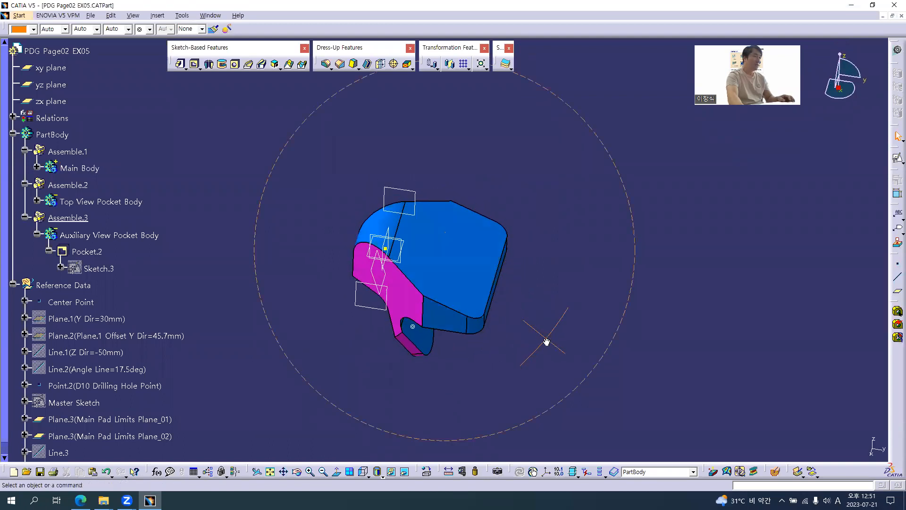
# Step: Show the part in the standard view facing the top flange and study the inner cutout in the drawing's top view
pyautogui.click(367, 477)
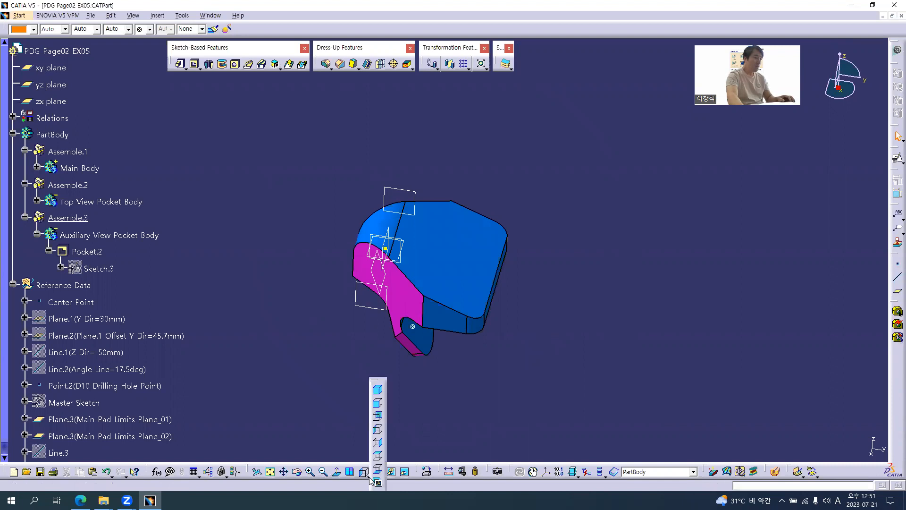
pyautogui.click(376, 402)
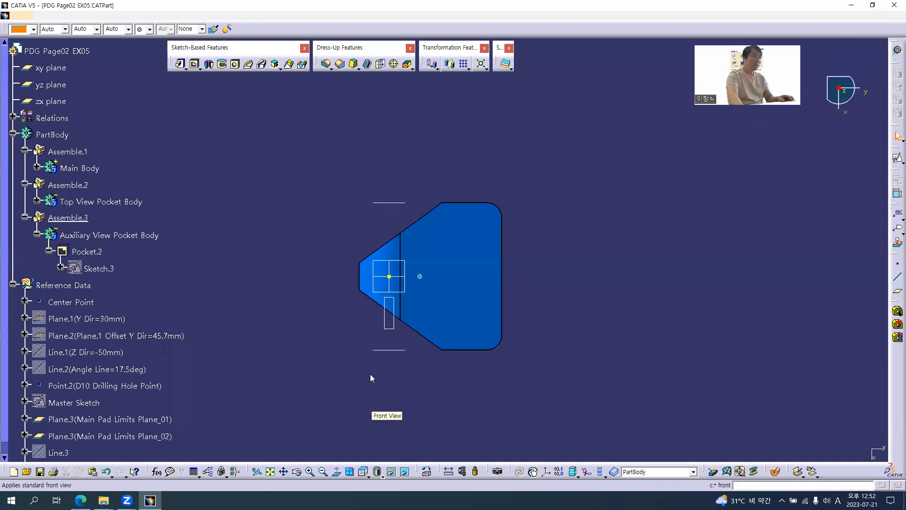
pyautogui.hotkey('alt', 'Tab')
pyautogui.keyDown('ctrl'); pyautogui.scroll(-3, 391, 331); pyautogui.keyUp('ctrl')
pyautogui.scroll(-2, 276, 367)
pyautogui.keyDown('ctrl'); pyautogui.scroll(1, 274, 361); pyautogui.keyUp('ctrl')
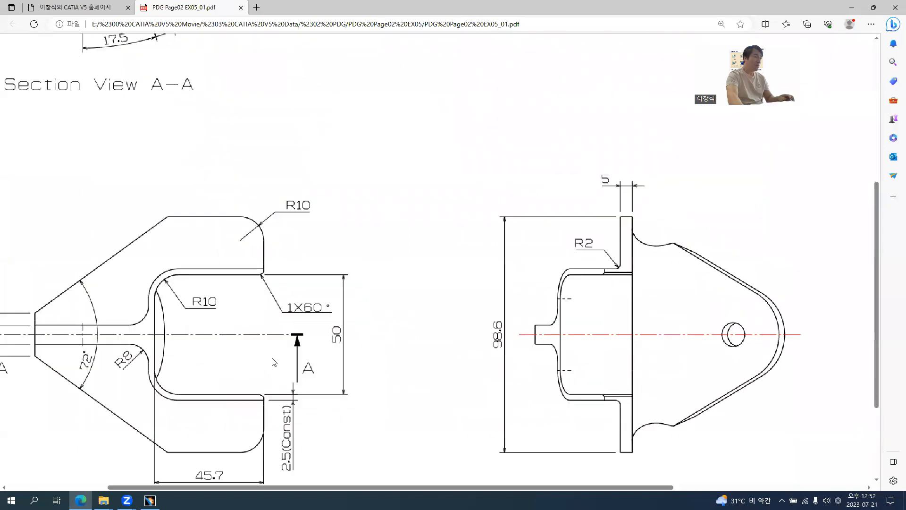
pyautogui.scroll(-1, 264, 331)
pyautogui.keyDown('ctrl'); pyautogui.scroll(2, 241, 315); pyautogui.keyUp('ctrl')
pyautogui.keyDown('ctrl'); pyautogui.scroll(2, 241, 314); pyautogui.keyUp('ctrl')
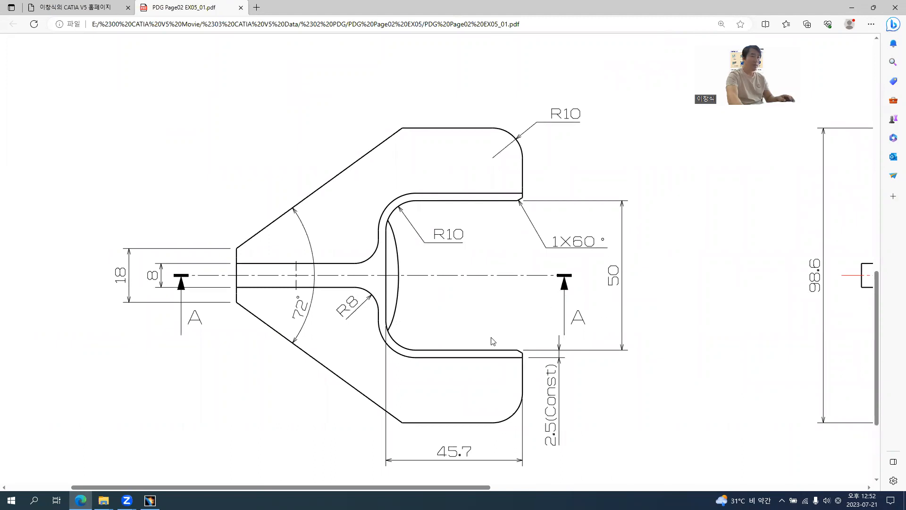
pyautogui.scroll(-2, 492, 341)
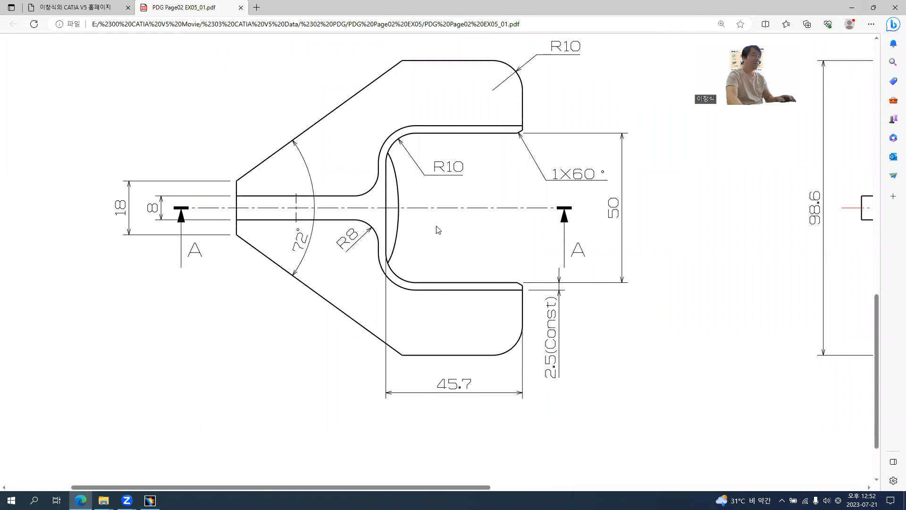
# Step: Inspect the features inside the Top View Pocket Body and check them against the drawing's top view
pyautogui.hotkey('alt', 'Tab')
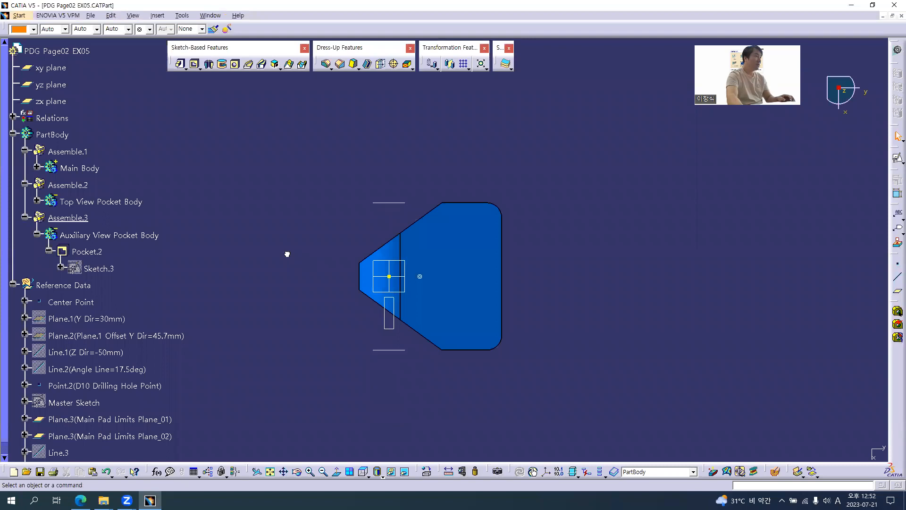
pyautogui.click(37, 236)
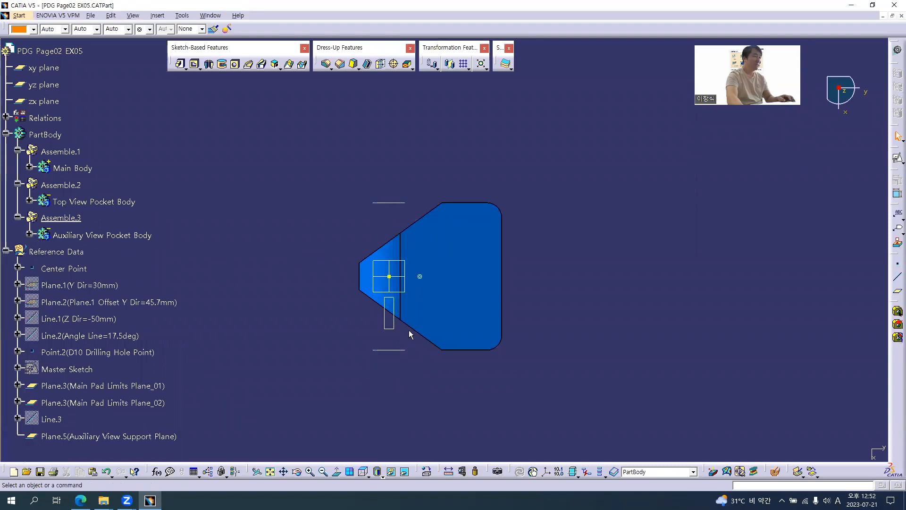
pyautogui.moveTo(450, 366); pyautogui.dragTo(481, 225, button='middle')
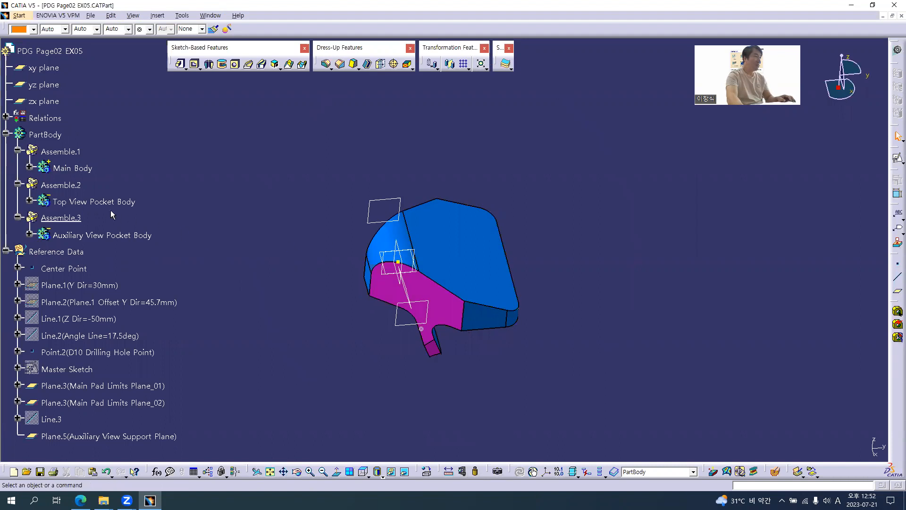
pyautogui.click(29, 201)
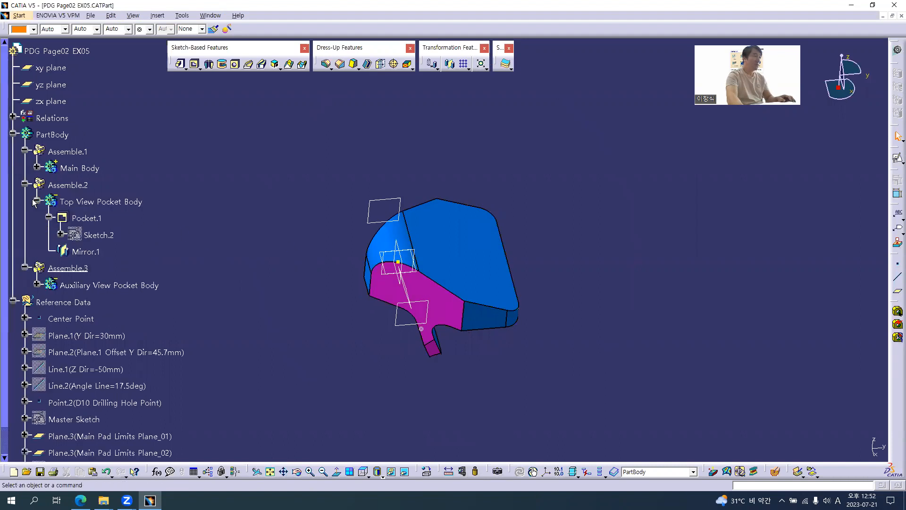
pyautogui.hotkey('alt', 'Tab')
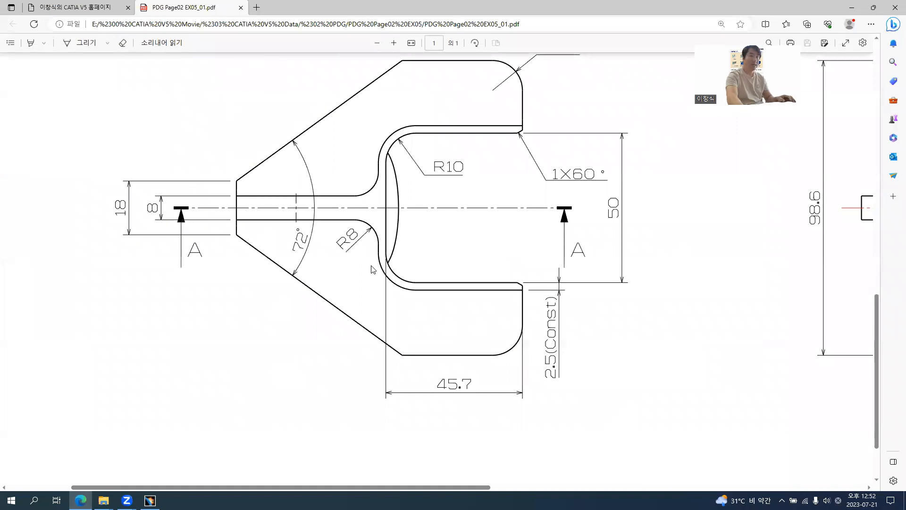
pyautogui.hotkey('alt', 'Tab')
# Step: Paste a copy of the Top View Pocket Body at the part's root level and collapse the reference data and original body branches
pyautogui.click(94, 201)
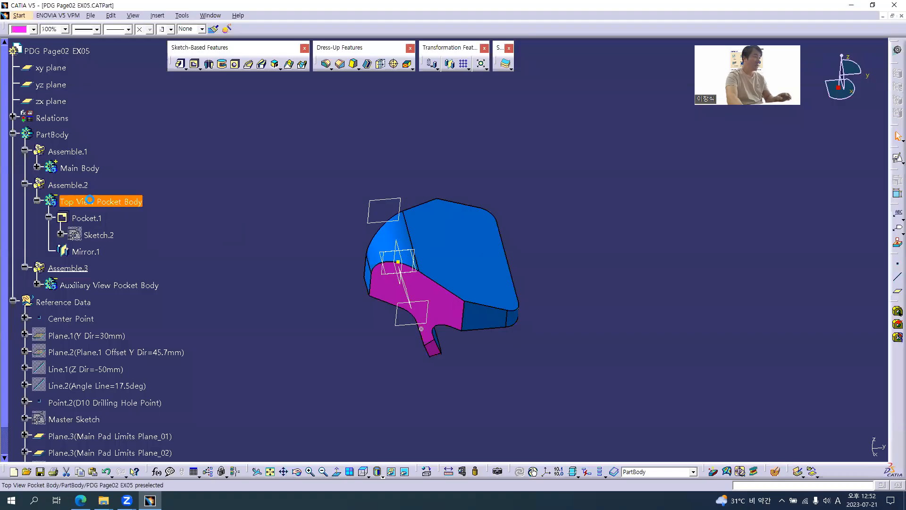
pyautogui.click(59, 51)
pyautogui.hotkey('ctrl', 'v')
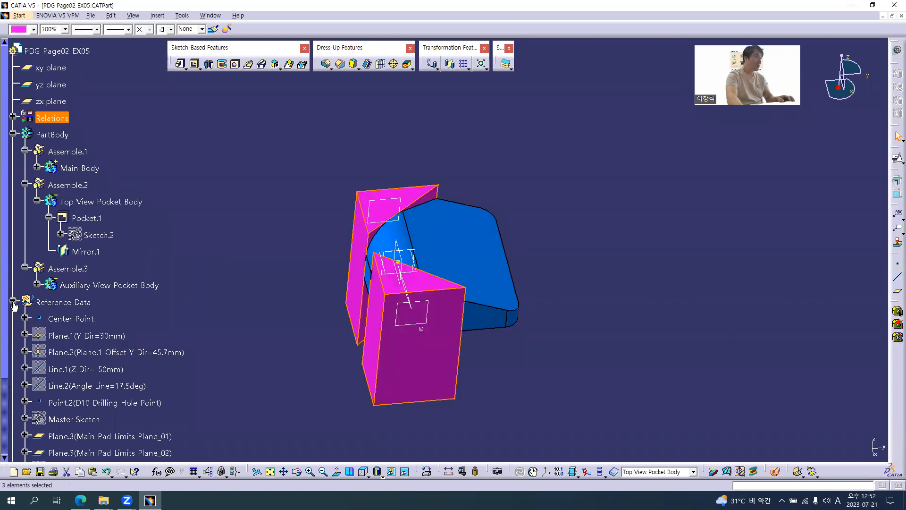
pyautogui.click(12, 301)
pyautogui.click(29, 201)
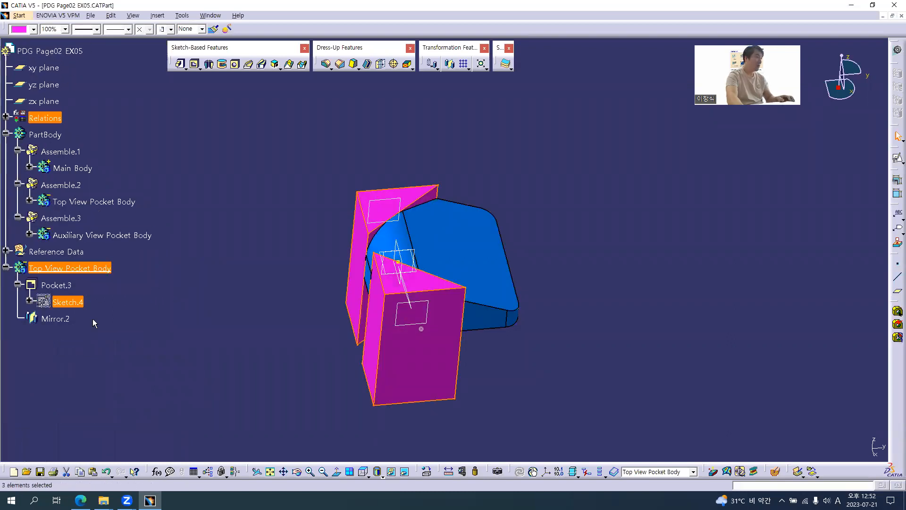
pyautogui.click(93, 319)
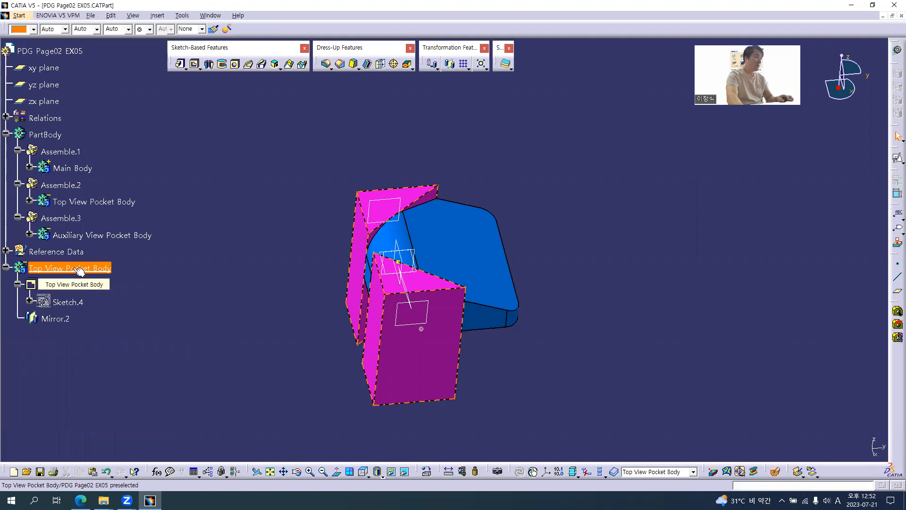
# Step: Rename the pasted body copy as Top View Rectangle Pocket Body
pyautogui.click(86, 268)
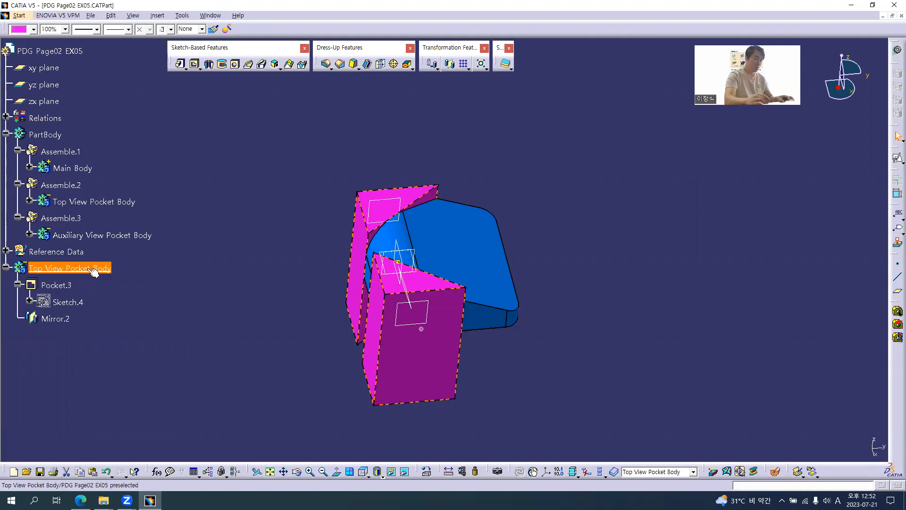
pyautogui.hotkey('alt', 'Return')
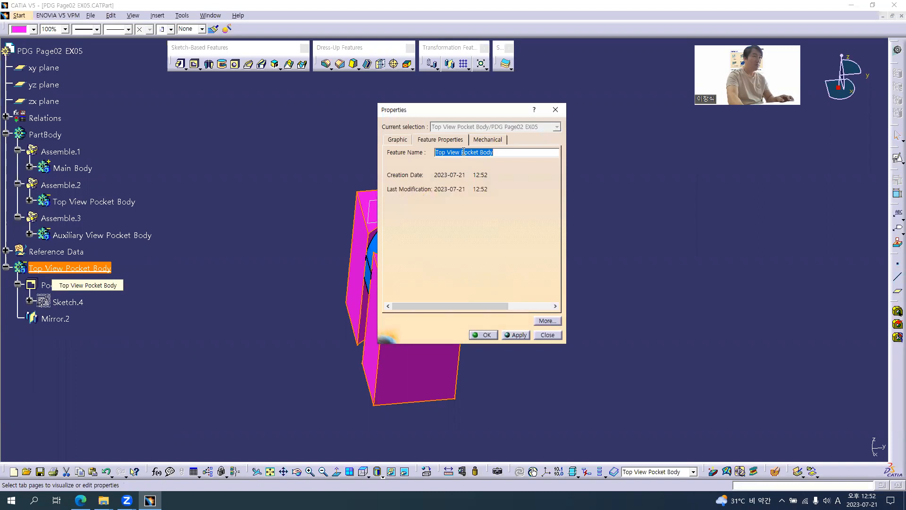
pyautogui.write('R')
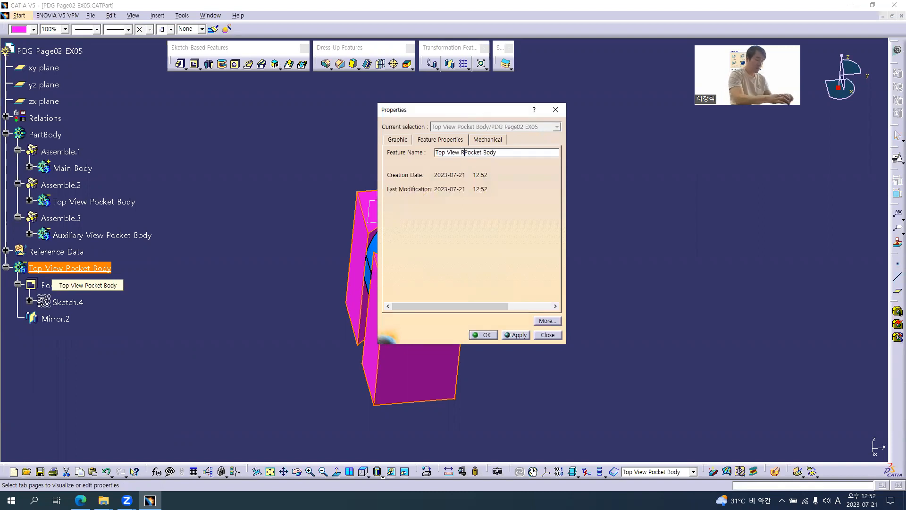
pyautogui.write('ectangle')
pyautogui.press('Return')
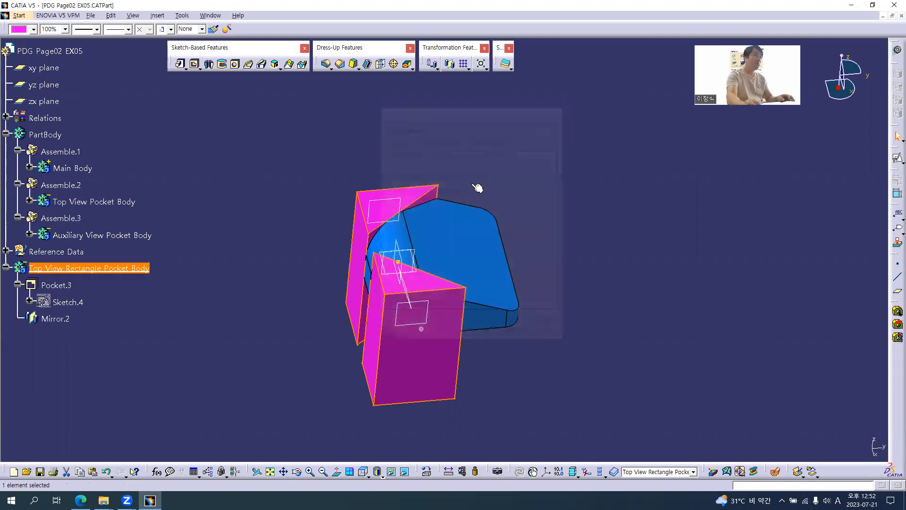
pyautogui.click(183, 318)
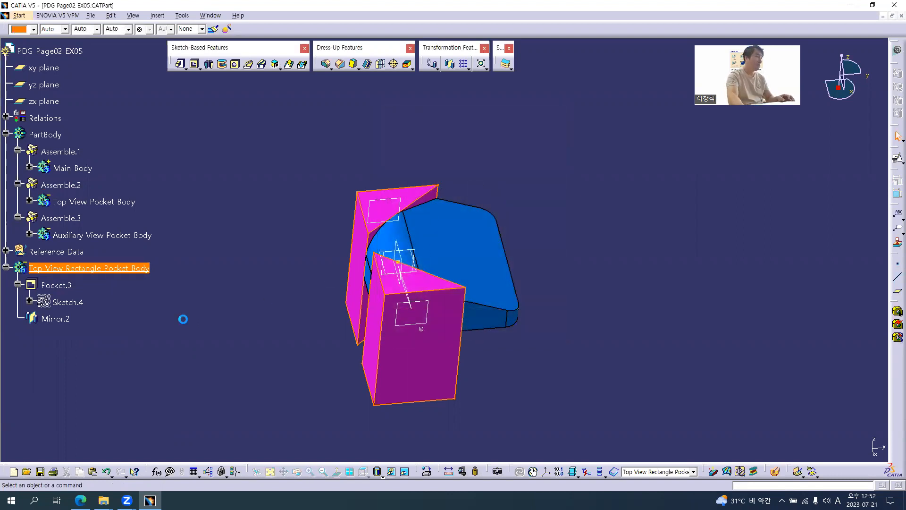
# Step: Delete Mirror.2 from the Top View Rectangle Pocket Body and erase all existing geometry in Sketch.4
pyautogui.rightClick(46, 315)
pyautogui.press('d')
pyautogui.doubleClick(78, 301)
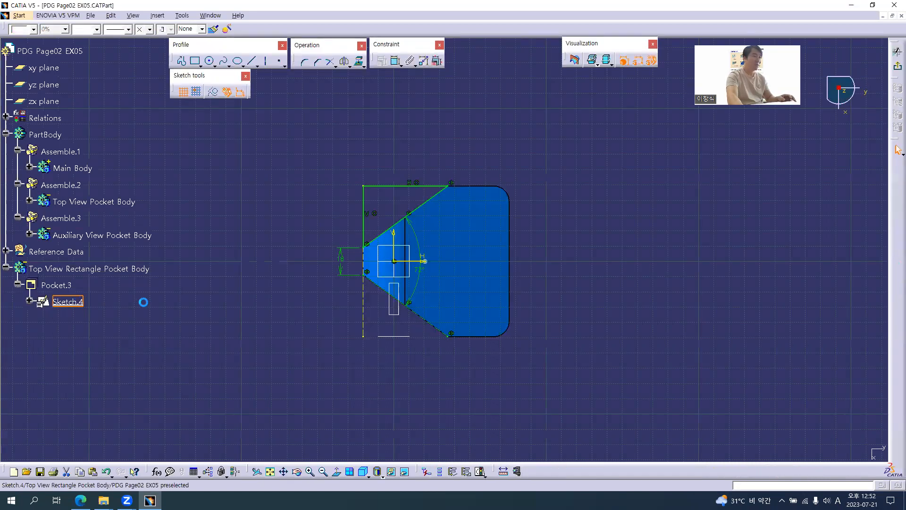
pyautogui.moveTo(300, 140); pyautogui.dragTo(556, 410)
pyautogui.press('Delete')
# Step: Sketch a rectangle about 44 mm high in Sketch.4, reaching from inside the top flange to its straight outer edge
pyautogui.moveTo(529, 371); pyautogui.dragTo(522, 333, button='middle')
pyautogui.moveTo(289, 141); pyautogui.dragTo(269, 126, button='middle')
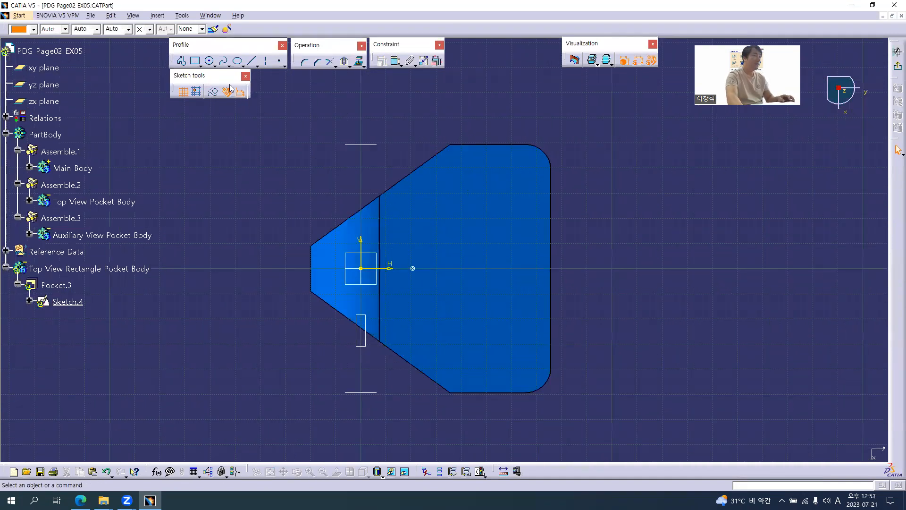
pyautogui.click(195, 62)
pyautogui.click(425, 214)
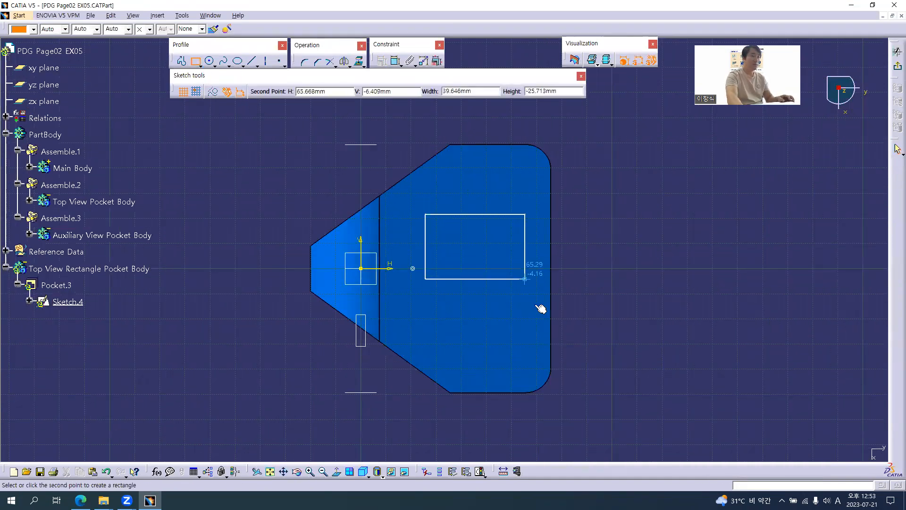
pyautogui.click(553, 324)
pyautogui.moveTo(486, 267)
pyautogui.mouseDown(button='middle')
pyautogui.moveTo(410, 265)
pyautogui.moveTo(421, 262)
pyautogui.mouseUp(button='middle')
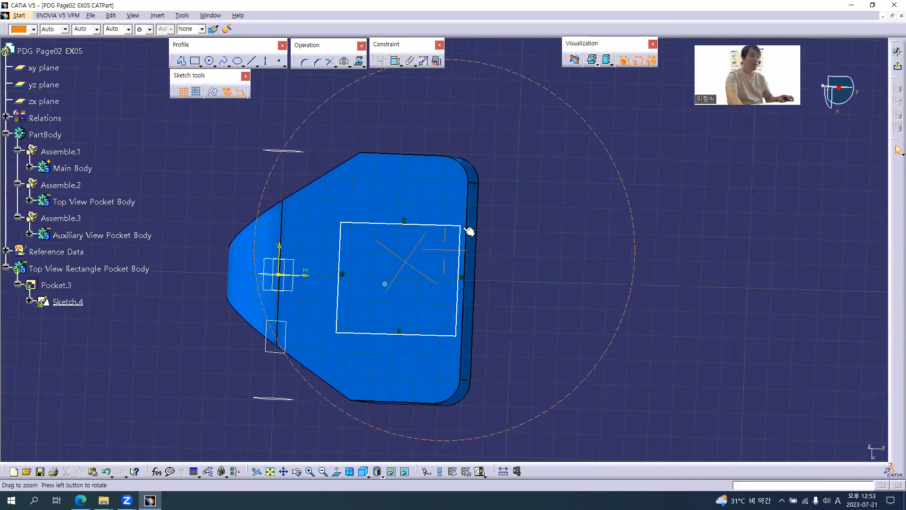
# Step: Check the cutout in the drawing's top view, expand Reference Data and show Plane.2(Plane.1 Offset Y Dir=45.7mm)
pyautogui.hotkey('alt', 'Tab')
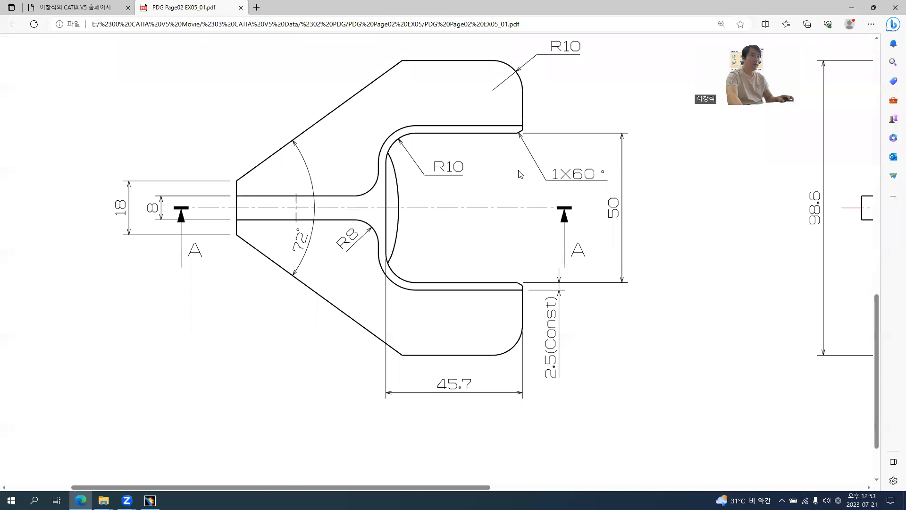
pyautogui.hotkey('alt', 'Tab')
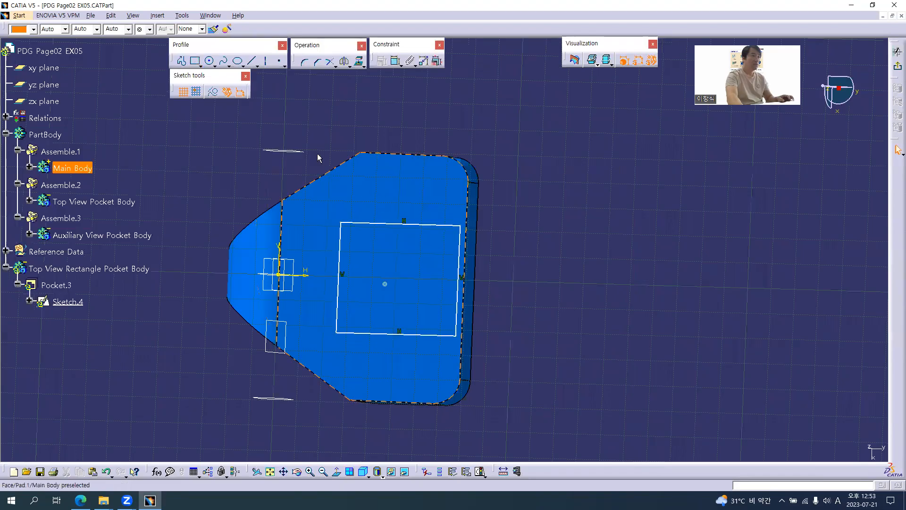
pyautogui.moveTo(420, 303); pyautogui.dragTo(438, 301, button='middle')
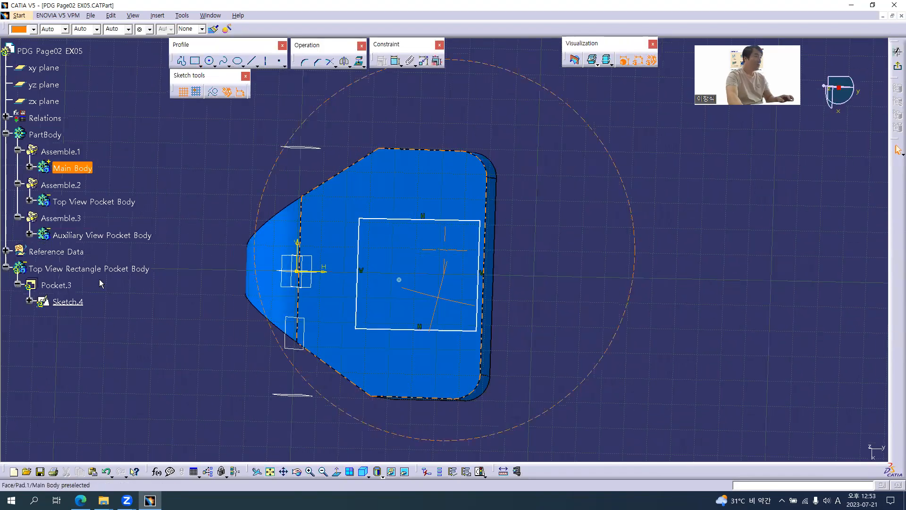
pyautogui.click(6, 251)
pyautogui.scroll(-1, 56, 336)
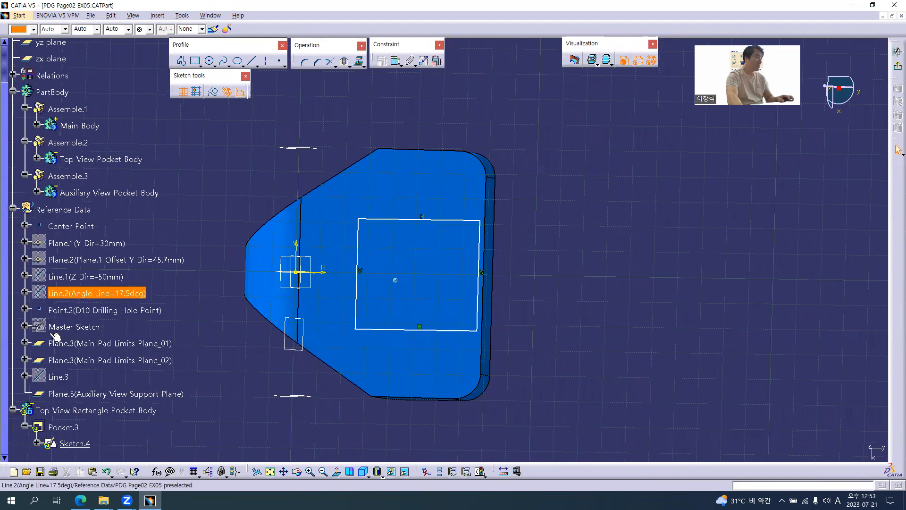
pyautogui.rightClick(94, 258)
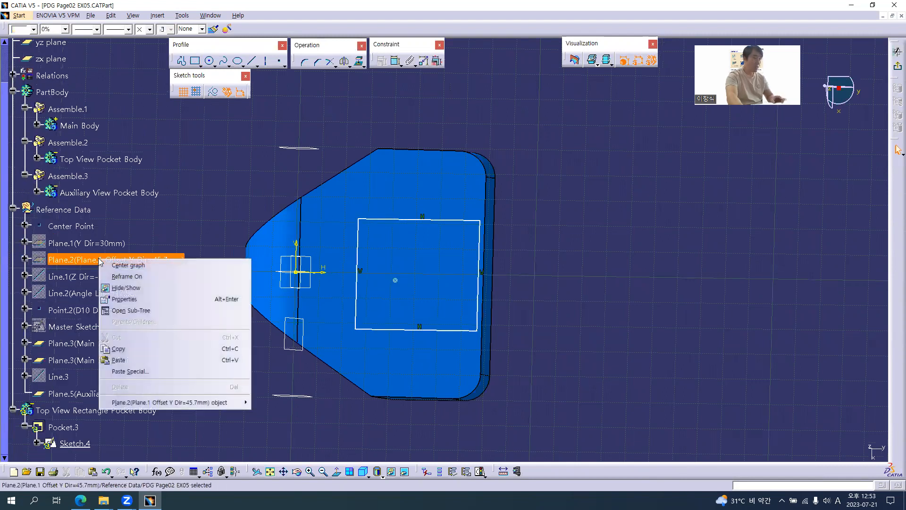
pyautogui.click(122, 286)
# Step: Constrain the rectangle's outer vertical edge to coincide with Plane.2
pyautogui.moveTo(317, 304); pyautogui.dragTo(442, 260, button='middle')
pyautogui.moveTo(441, 220); pyautogui.dragTo(423, 180, button='middle')
pyautogui.moveTo(394, 67); pyautogui.dragTo(433, 131, button='middle')
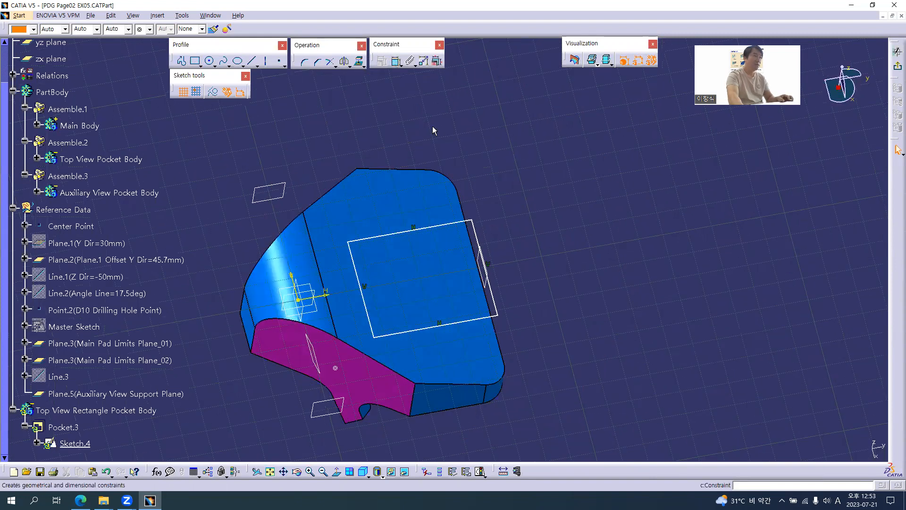
pyautogui.click(481, 254)
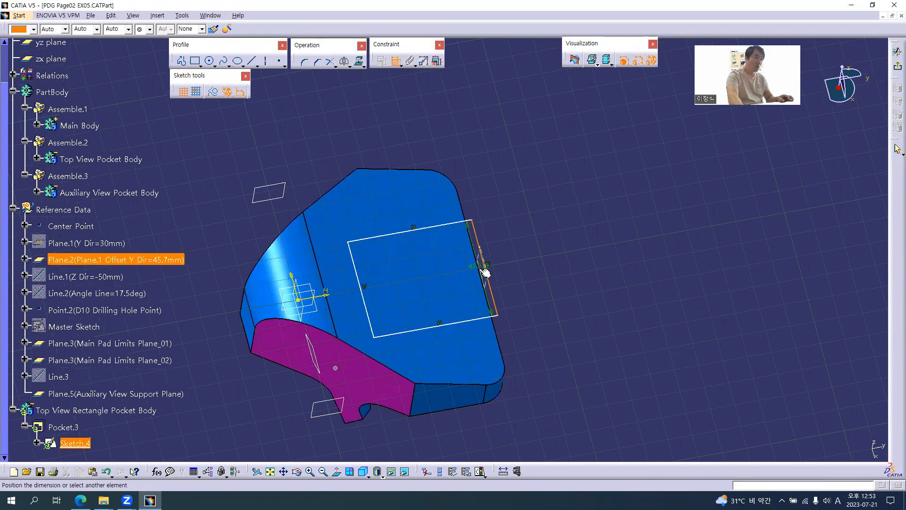
pyautogui.rightClick(527, 234)
pyautogui.click(543, 306)
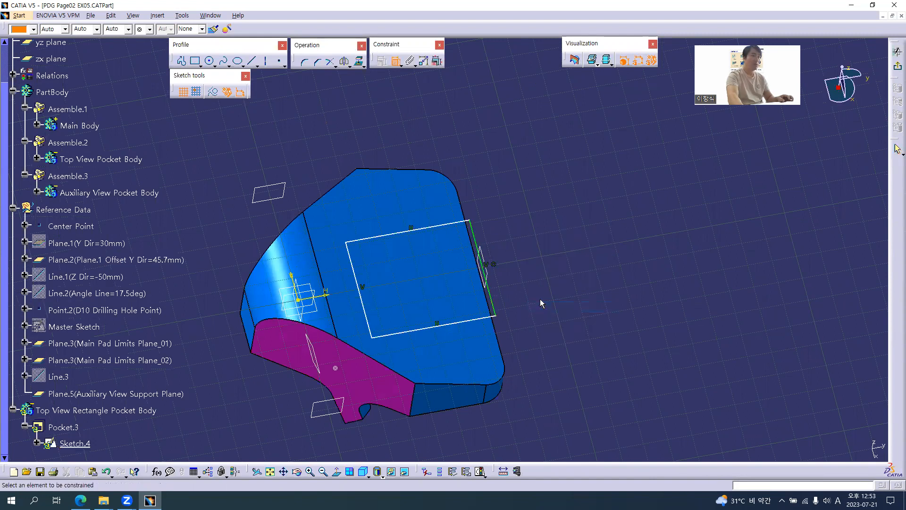
# Step: Make the rectangle's two horizontal edges symmetric about the sketch's H axis and dimension the distance between them
pyautogui.click(439, 227)
pyautogui.click(454, 322)
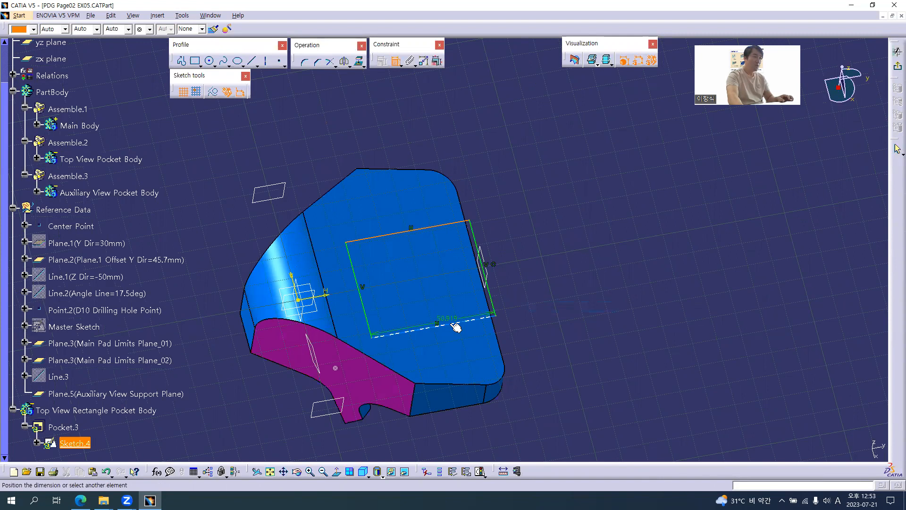
pyautogui.rightClick(462, 291)
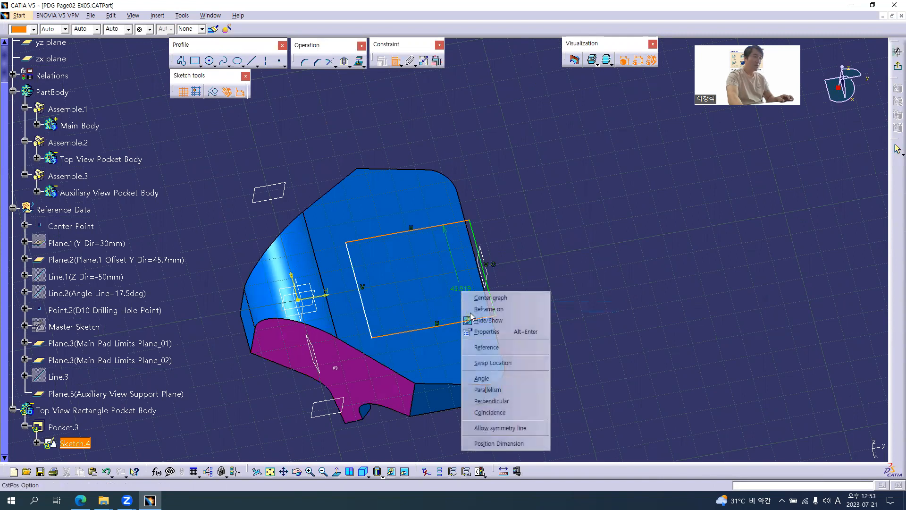
pyautogui.click(490, 427)
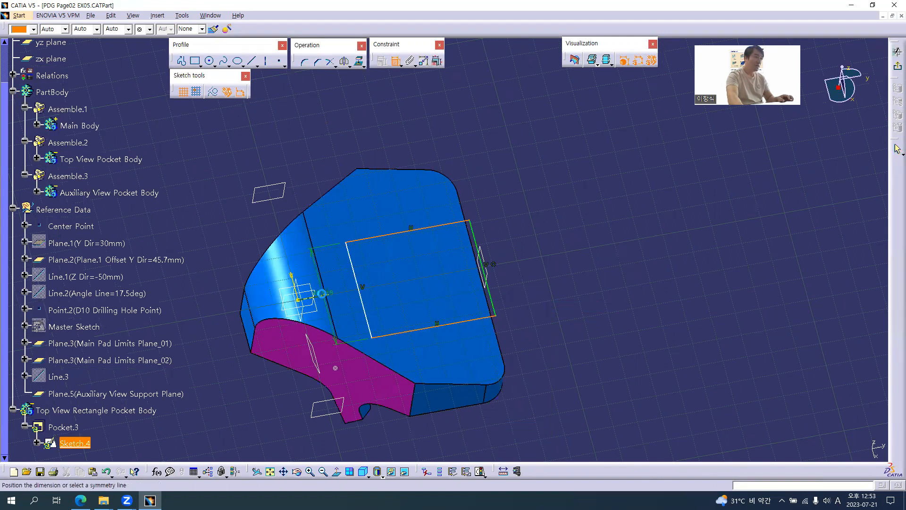
pyautogui.click(452, 224)
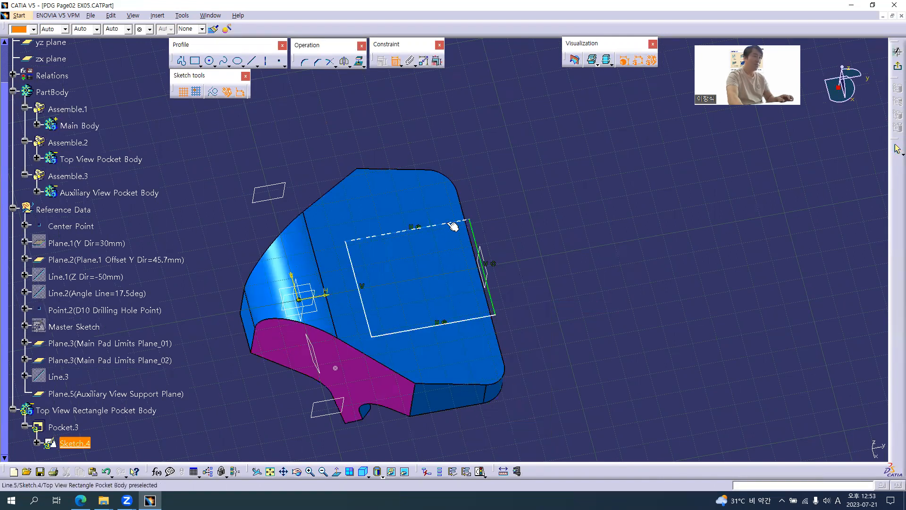
pyautogui.click(466, 320)
pyautogui.click(519, 259)
# Step: Check the cutout's length in the drawing, start constraining the rectangle's inner vertical edge and show Plane.1(Y Dir=30mm)
pyautogui.hotkey('alt', 'Tab')
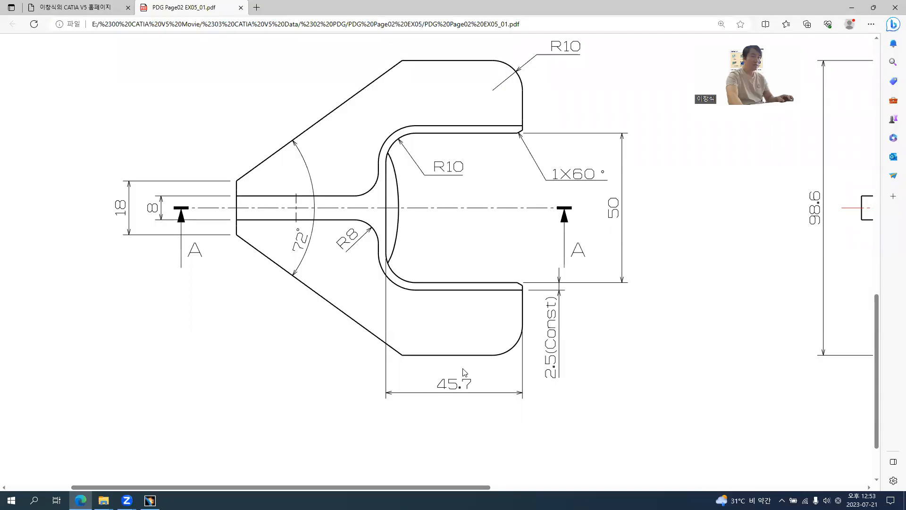
pyautogui.hotkey('alt', 'Tab')
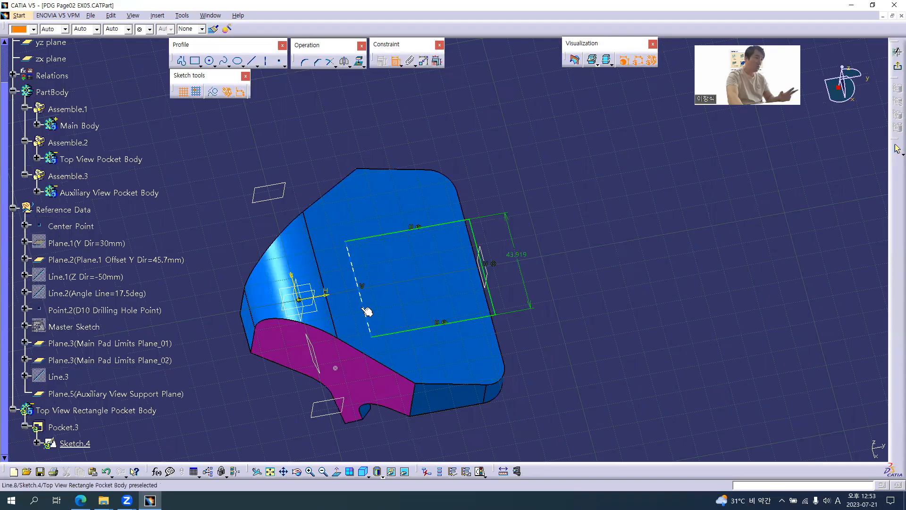
pyautogui.click(365, 309)
pyautogui.moveTo(409, 371); pyautogui.dragTo(417, 349, button='middle')
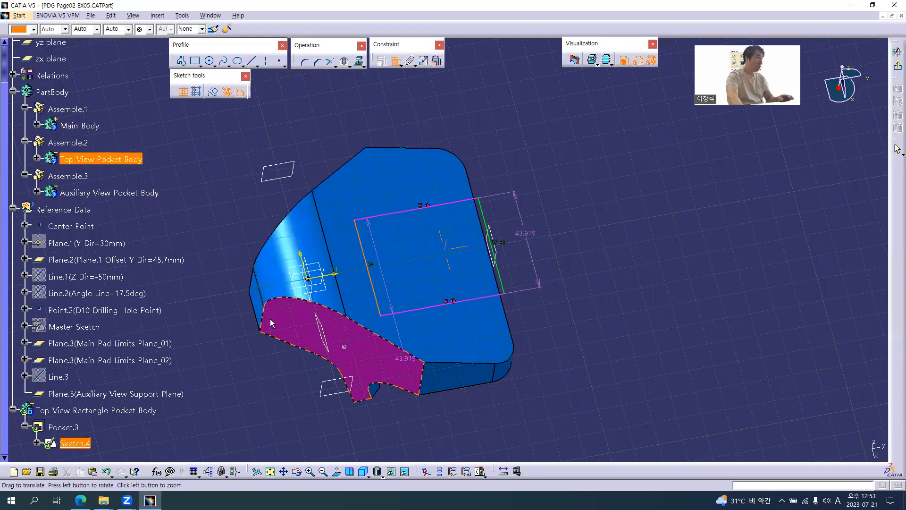
pyautogui.moveTo(270, 319); pyautogui.dragTo(155, 288, button='middle')
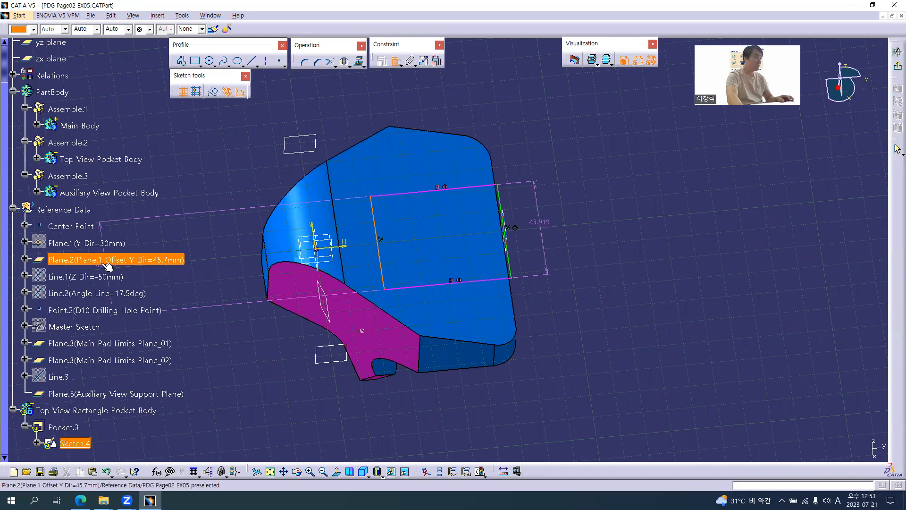
pyautogui.click(74, 244)
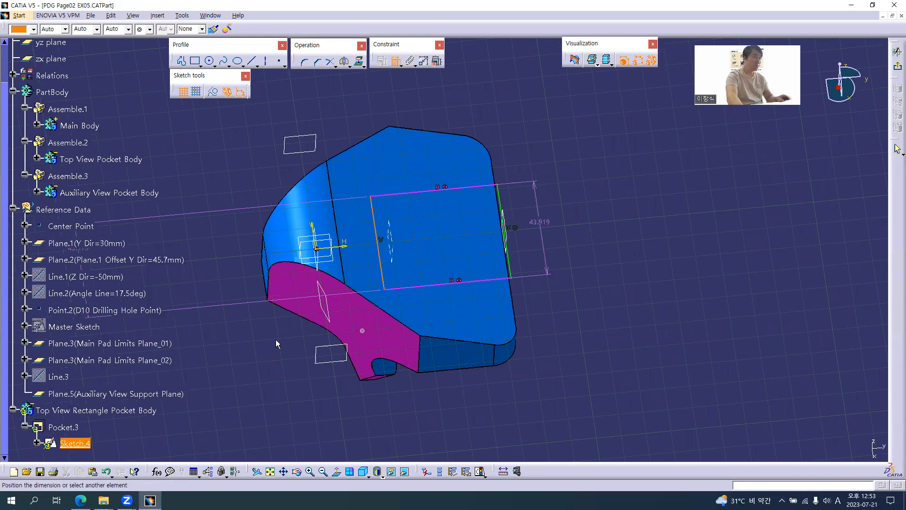
# Step: Examine Section View A-A and the top view in the drawing to locate the cutout's inner edge
pyautogui.hotkey('alt', 'Tab')
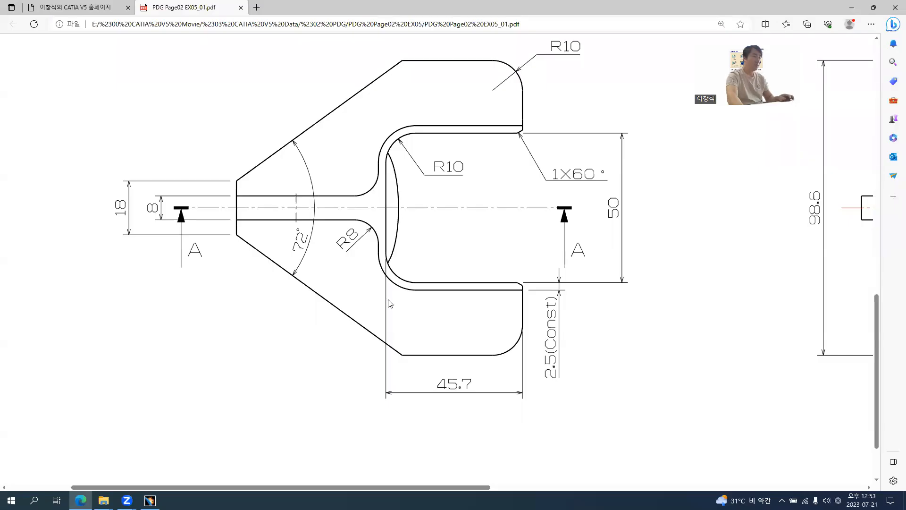
pyautogui.keyDown('ctrl'); pyautogui.scroll(-5, 390, 304); pyautogui.keyUp('ctrl')
pyautogui.scroll(3, 329, 257)
pyautogui.keyDown('ctrl'); pyautogui.scroll(5, 329, 256); pyautogui.keyUp('ctrl')
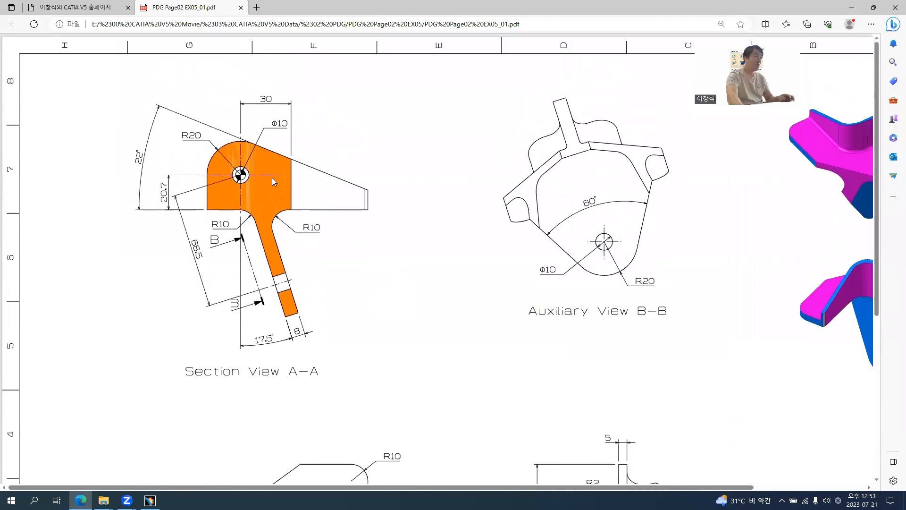
pyautogui.keyDown('ctrl'); pyautogui.scroll(2, 272, 180); pyautogui.keyUp('ctrl')
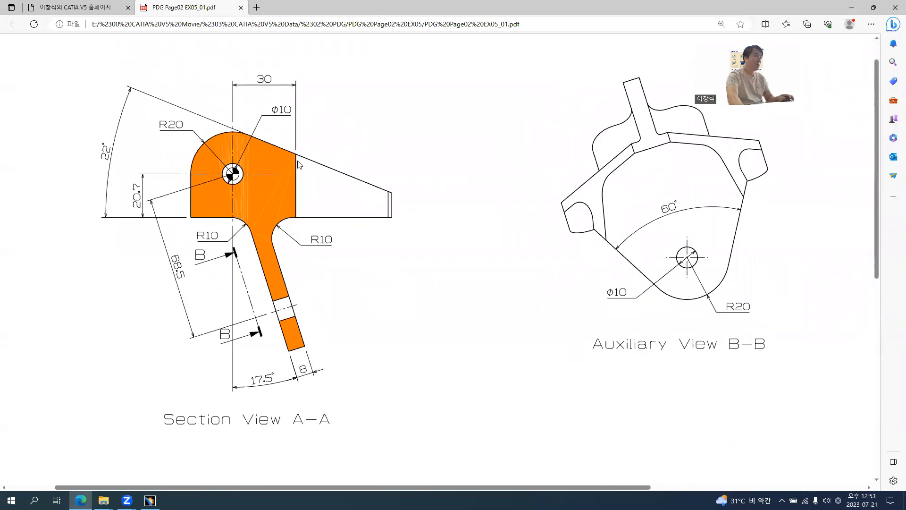
pyautogui.scroll(-5, 308, 334)
pyautogui.keyDown('ctrl'); pyautogui.scroll(3, 297, 284); pyautogui.keyUp('ctrl')
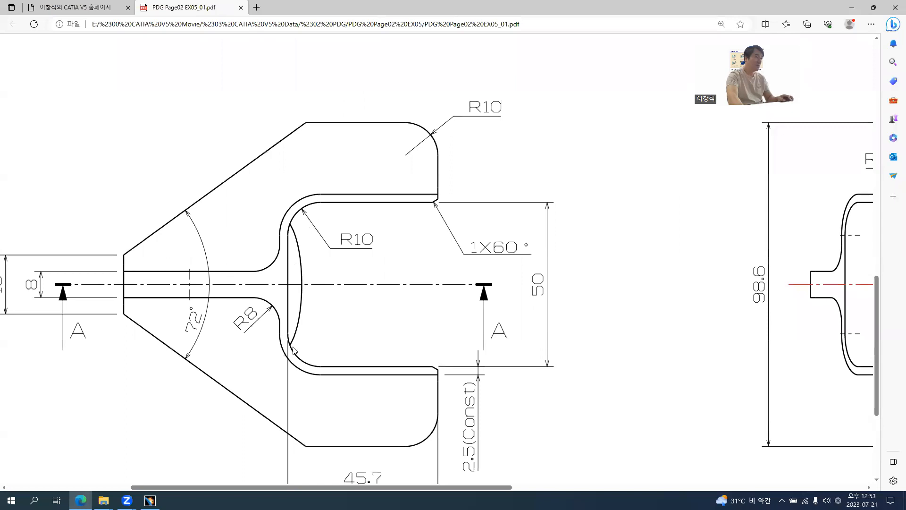
pyautogui.scroll(-1, 294, 363)
pyautogui.hotkey('alt', 'Tab')
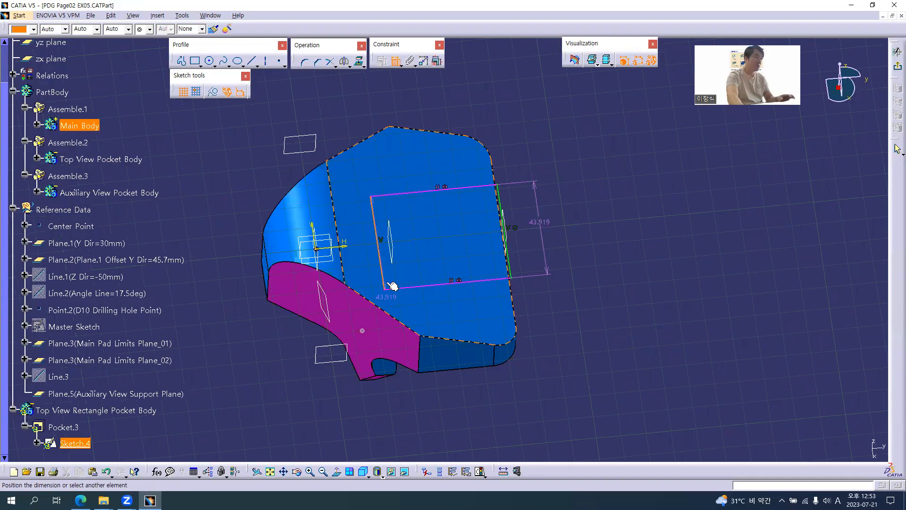
# Step: Make the rectangle's inner vertical edge coincident with Plane.1 and set the distance between the horizontal edges to 50 mm
pyautogui.rightClick(450, 407)
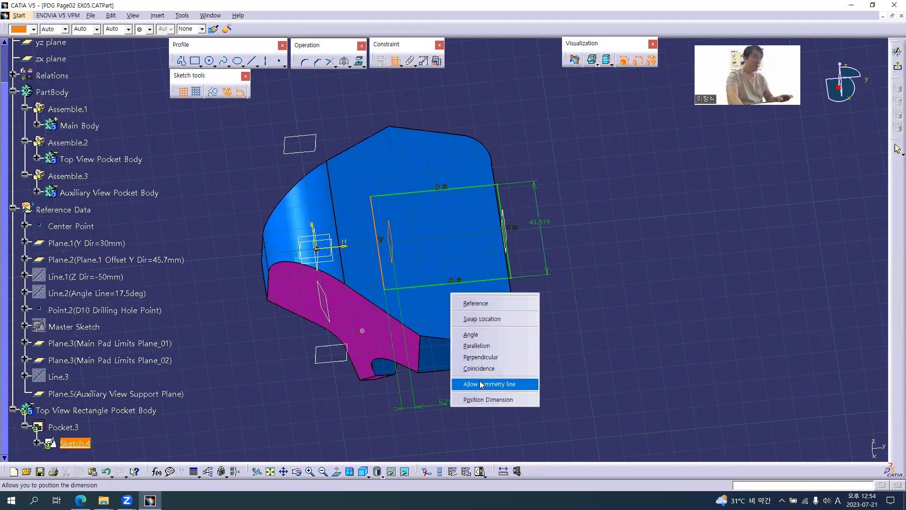
pyautogui.click(486, 369)
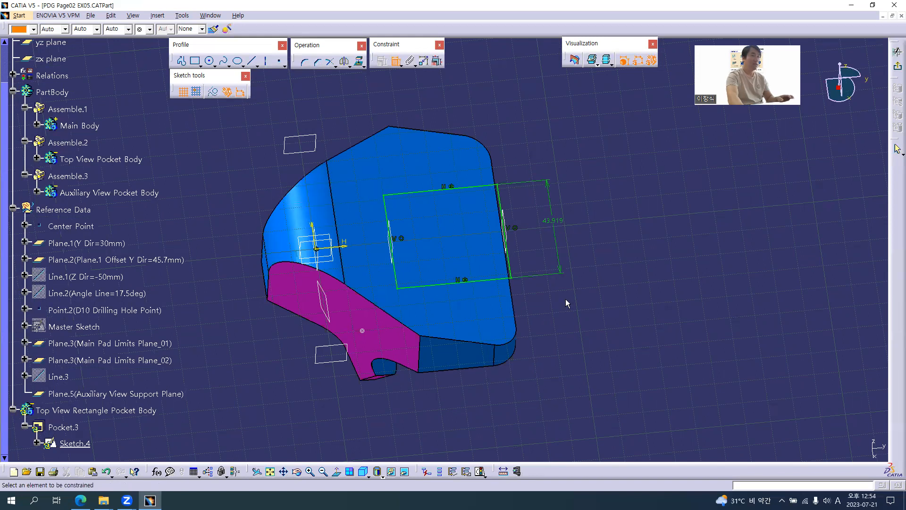
pyautogui.doubleClick(552, 220)
pyautogui.write('50')
pyautogui.press('Return')
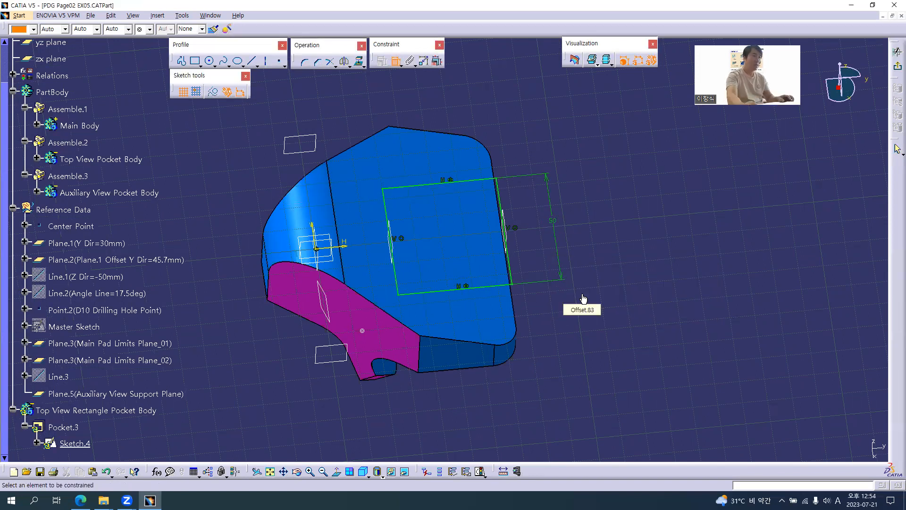
# Step: Move the 50 mm dimension closer to the rectangle and exit Sketch.4
pyautogui.click(398, 65)
pyautogui.moveTo(563, 264); pyautogui.dragTo(549, 267)
pyautogui.click(897, 66)
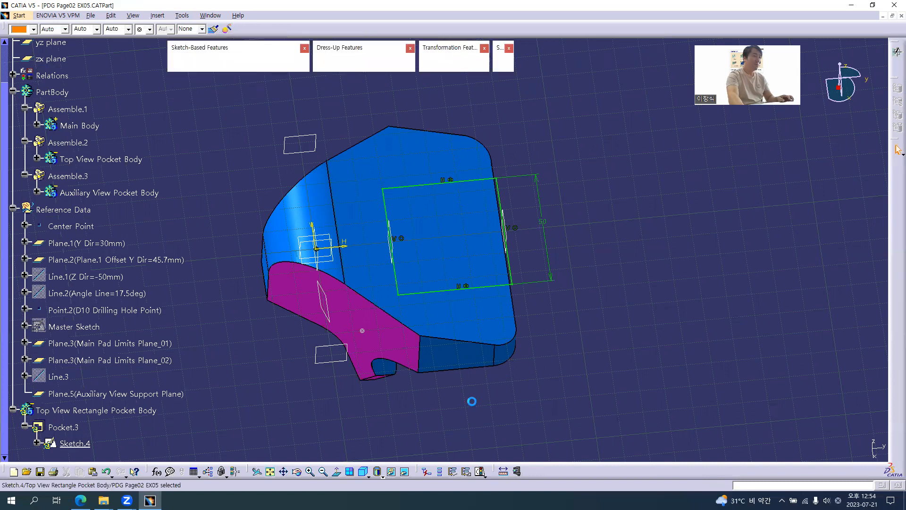
# Step: Check the top view and Section View A-A in the drawing, and erase the depth formula of Pocket.3
pyautogui.moveTo(448, 392)
pyautogui.mouseDown(button='middle')
pyautogui.moveTo(408, 376)
pyautogui.moveTo(491, 358)
pyautogui.moveTo(593, 250)
pyautogui.moveTo(616, 277)
pyautogui.moveTo(582, 318)
pyautogui.moveTo(574, 387)
pyautogui.mouseUp(button='middle')
pyautogui.hotkey('alt', 'Tab')
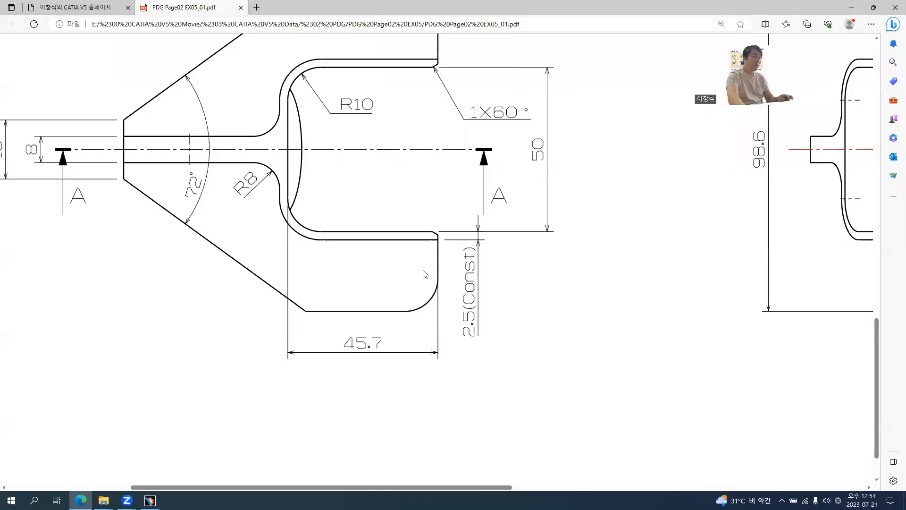
pyautogui.keyDown('ctrl'); pyautogui.scroll(-3, 425, 273); pyautogui.keyUp('ctrl')
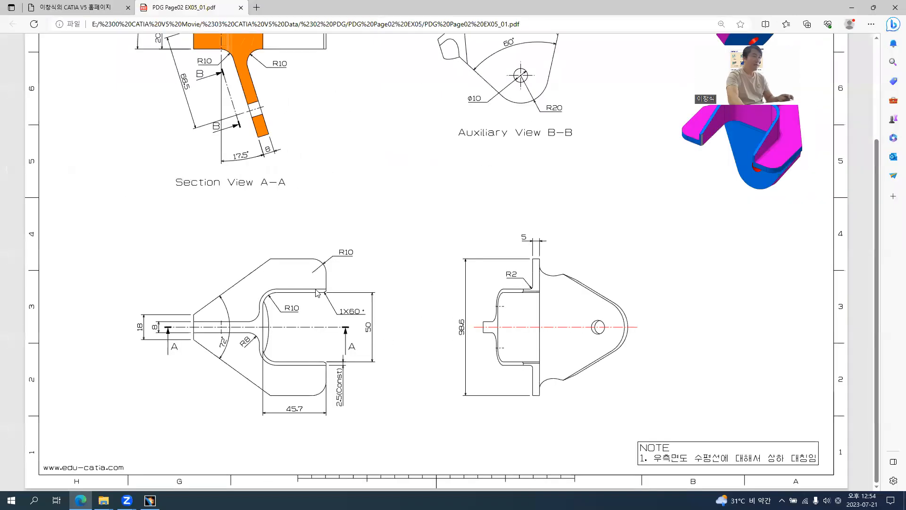
pyautogui.scroll(3, 316, 293)
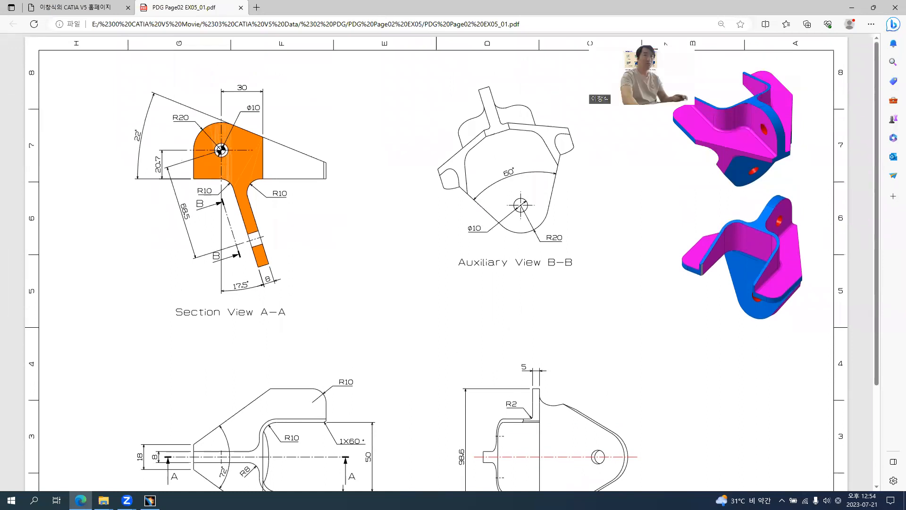
pyautogui.hotkey('alt', 'Tab')
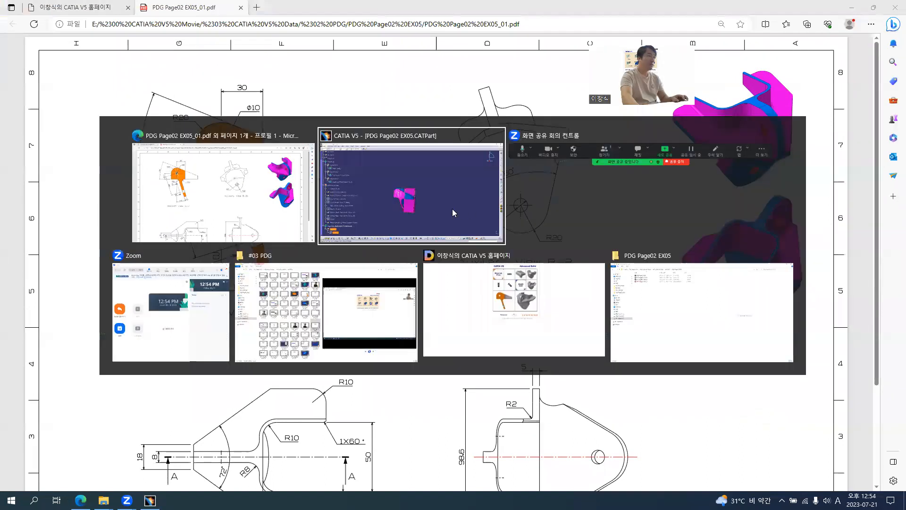
pyautogui.keyDown('ctrl'); pyautogui.moveTo(439, 306); pyautogui.dragTo(500, 254, button='middle'); pyautogui.keyUp('ctrl')
pyautogui.doubleClick(465, 126)
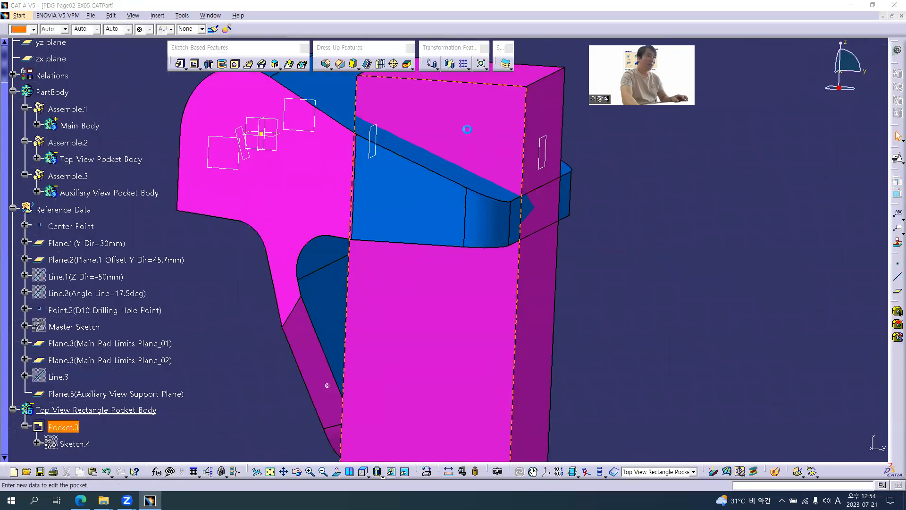
pyautogui.moveTo(374, 269); pyautogui.dragTo(452, 198, button='middle')
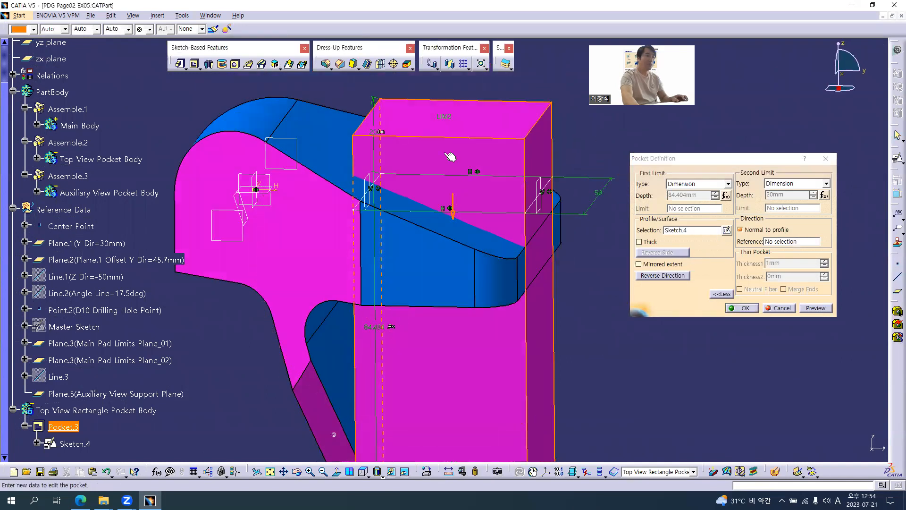
pyautogui.click(726, 195)
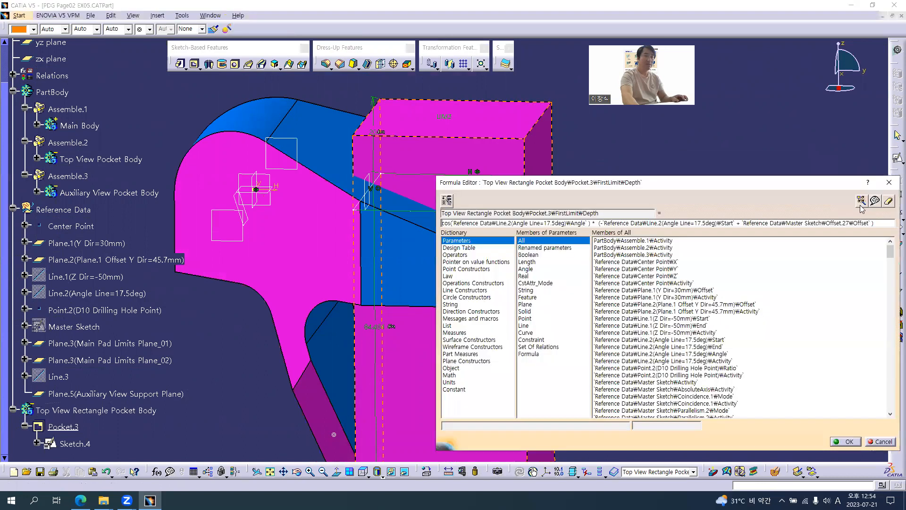
pyautogui.click(889, 202)
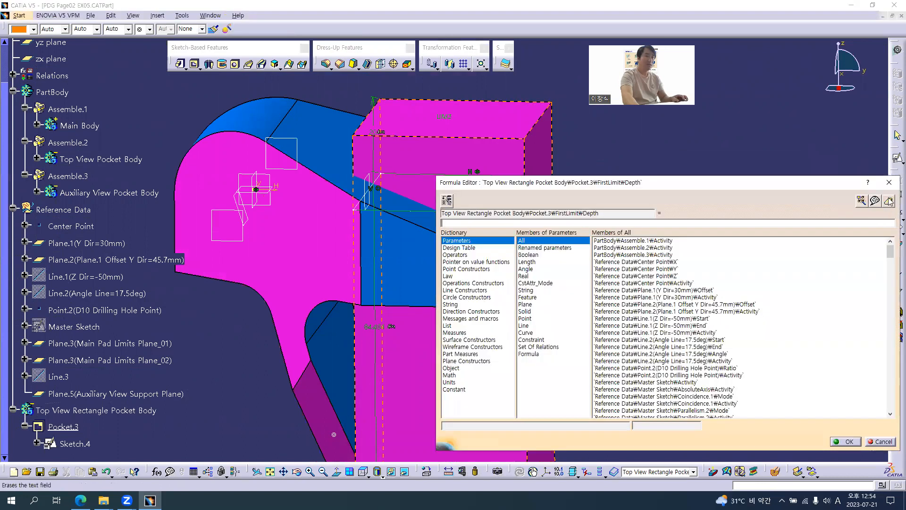
pyautogui.click(842, 441)
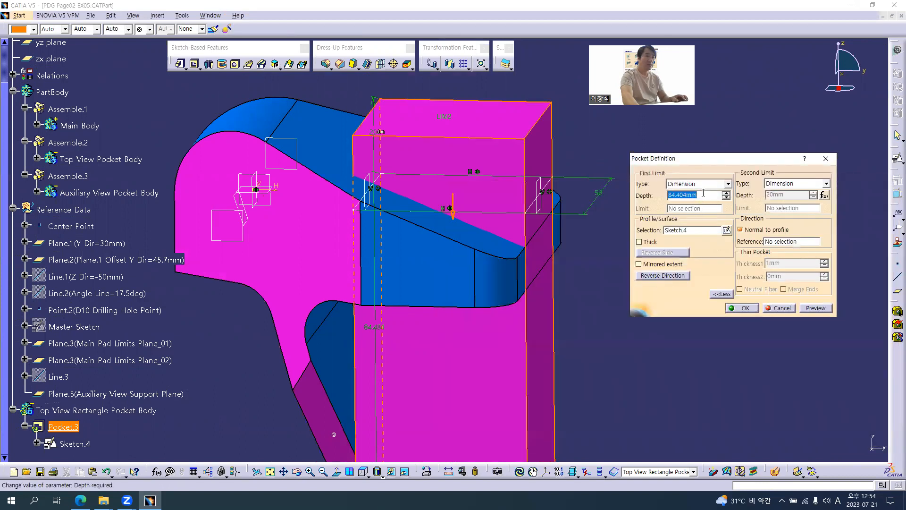
# Step: Link Pocket.3's first-limit depth by formula to the Master Sketch's 20.7 mm offset and apply the pocket
pyautogui.rightClick(703, 194)
pyautogui.click(726, 199)
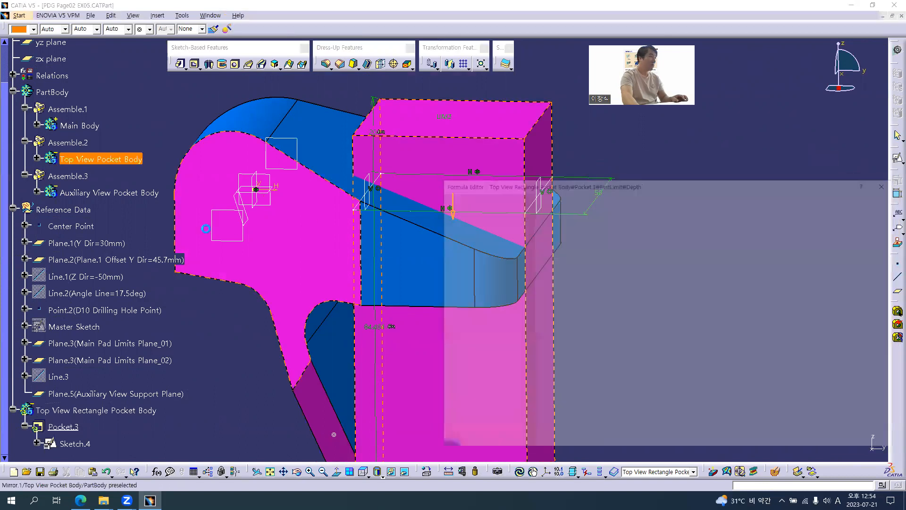
pyautogui.click(75, 326)
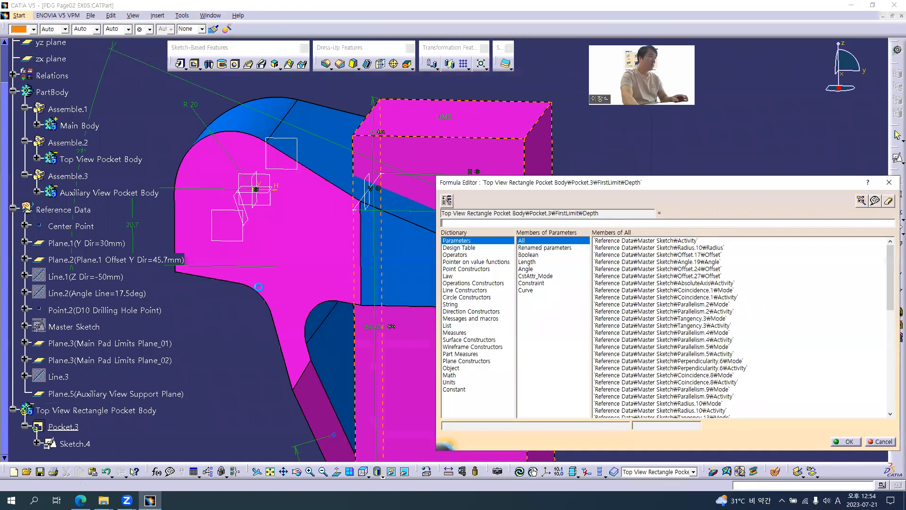
pyautogui.moveTo(379, 247); pyautogui.dragTo(396, 202, button='middle')
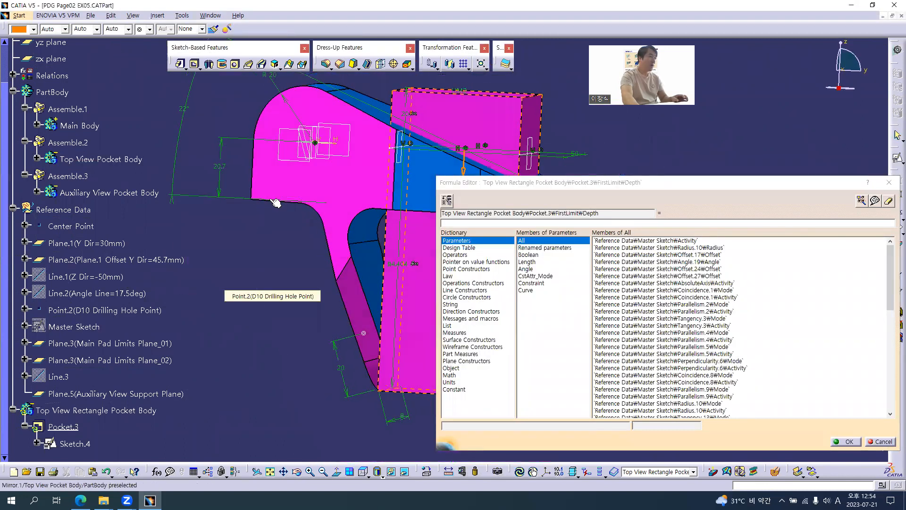
pyautogui.click(218, 168)
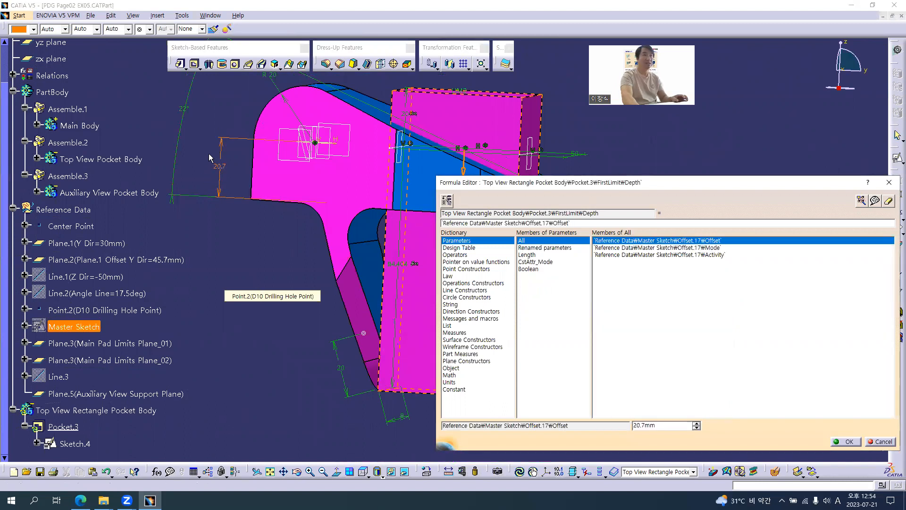
pyautogui.click(850, 441)
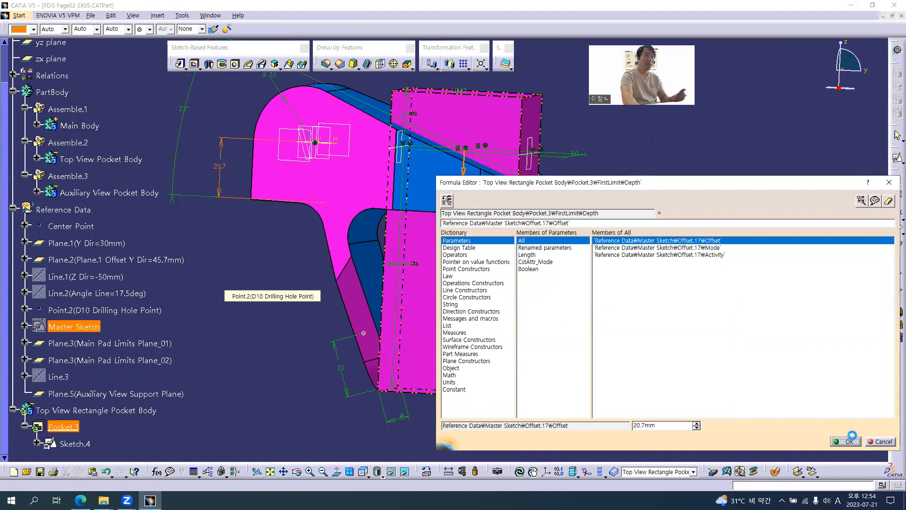
pyautogui.click(814, 308)
pyautogui.moveTo(471, 264); pyautogui.dragTo(514, 278, button='middle')
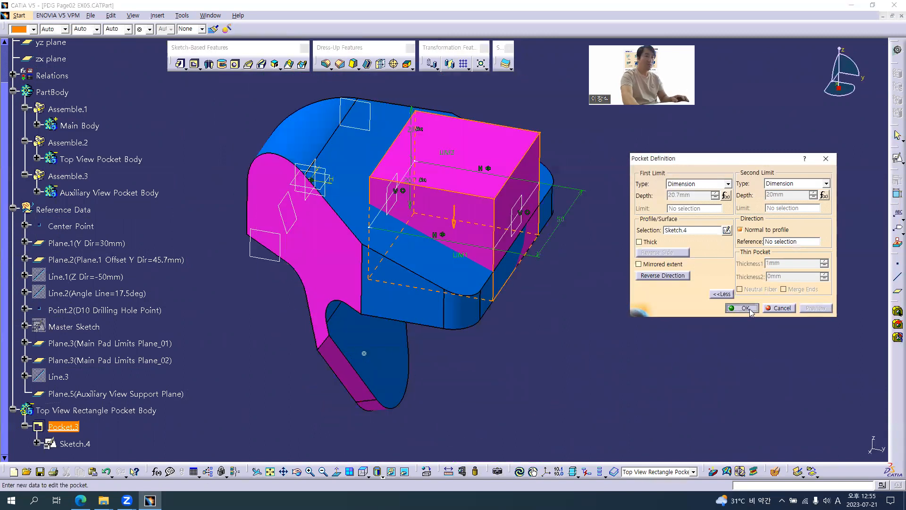
pyautogui.click(750, 308)
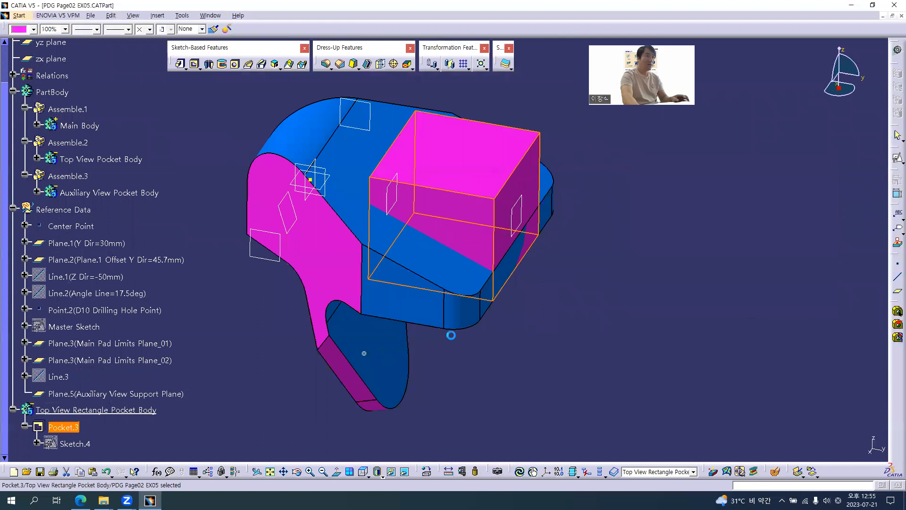
# Step: Assemble the Top View Rectangle Pocket Body into PartBody and expand the body in the tree
pyautogui.rightClick(121, 411)
pyautogui.moveTo(226, 406)
pyautogui.click(276, 293)
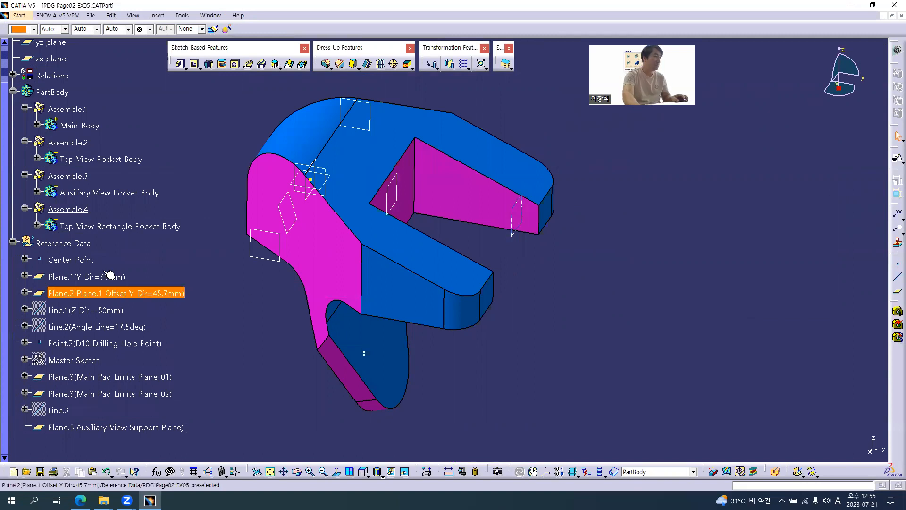
pyautogui.click(36, 226)
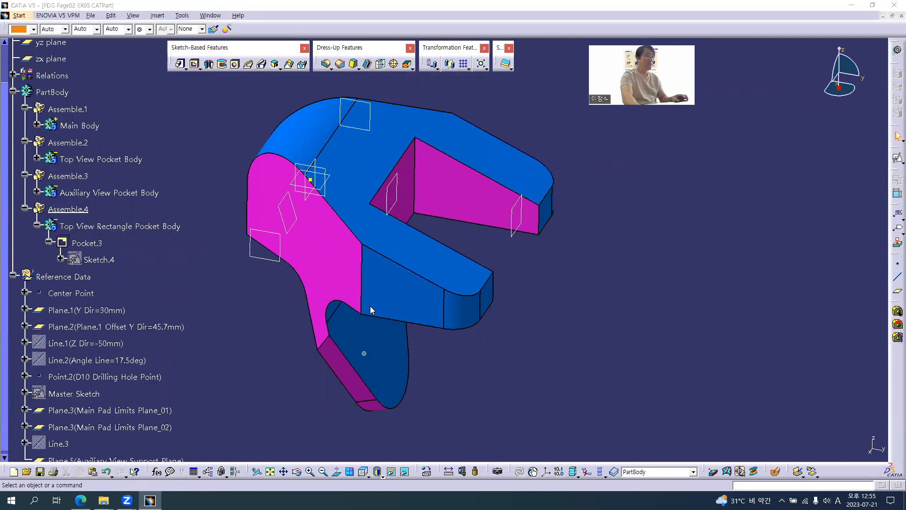
# Step: Check the cutout's inner corner radius in the drawing's top view and define Top View Rectangle Pocket Body as the work object
pyautogui.hotkey('alt', 'Tab')
pyautogui.scroll(-3, 313, 309)
pyautogui.keyDown('ctrl'); pyautogui.scroll(3, 282, 302); pyautogui.keyUp('ctrl')
pyautogui.keyDown('ctrl'); pyautogui.scroll(1, 282, 306); pyautogui.keyUp('ctrl')
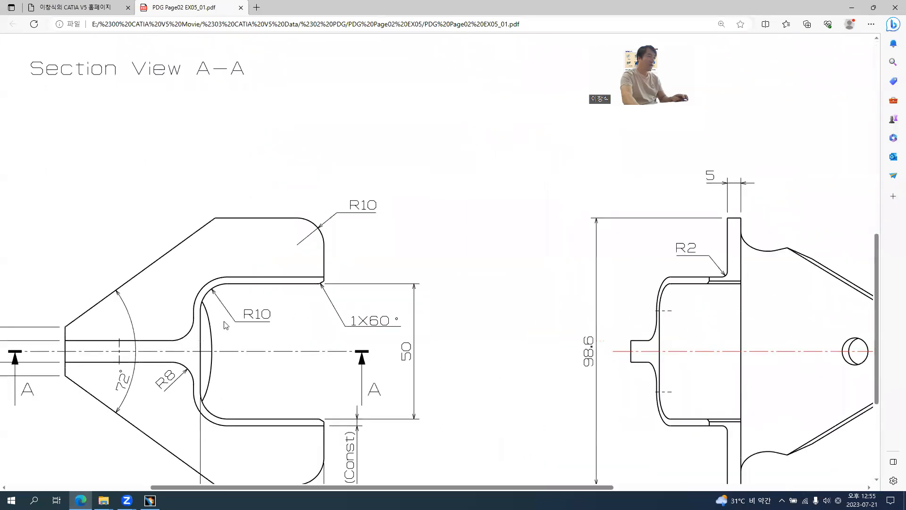
pyautogui.hotkey('alt', 'Tab')
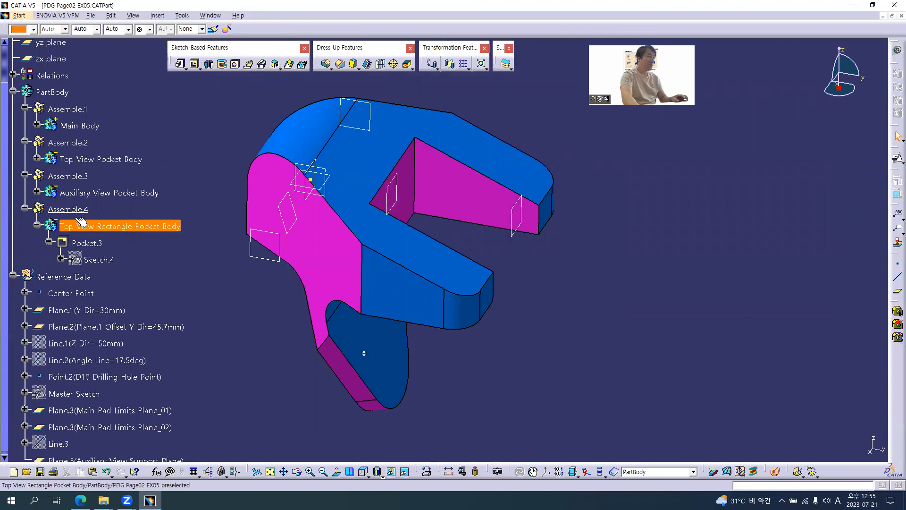
pyautogui.rightClick(99, 227)
pyautogui.click(203, 279)
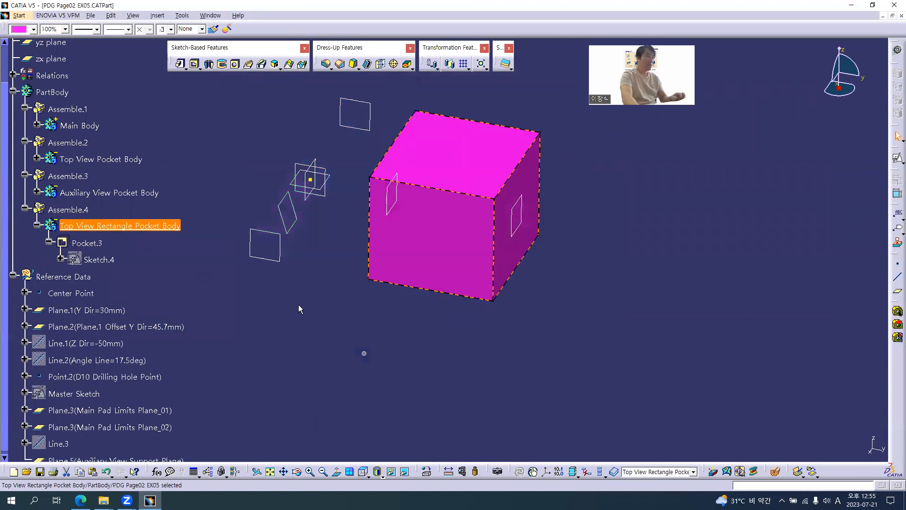
# Step: Fillet the two inner vertical edges of the pocket block with a 10 mm radius
pyautogui.moveTo(343, 252); pyautogui.dragTo(439, 281, button='middle')
pyautogui.click(326, 64)
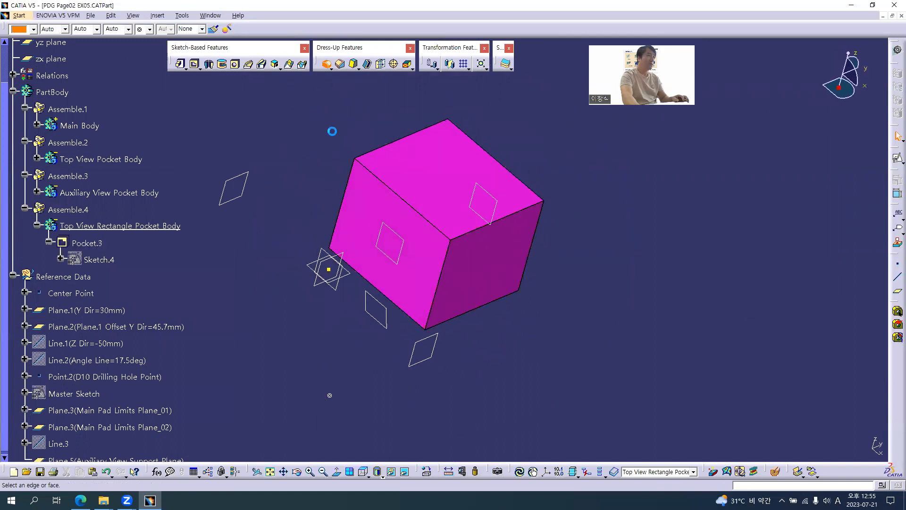
pyautogui.click(345, 197)
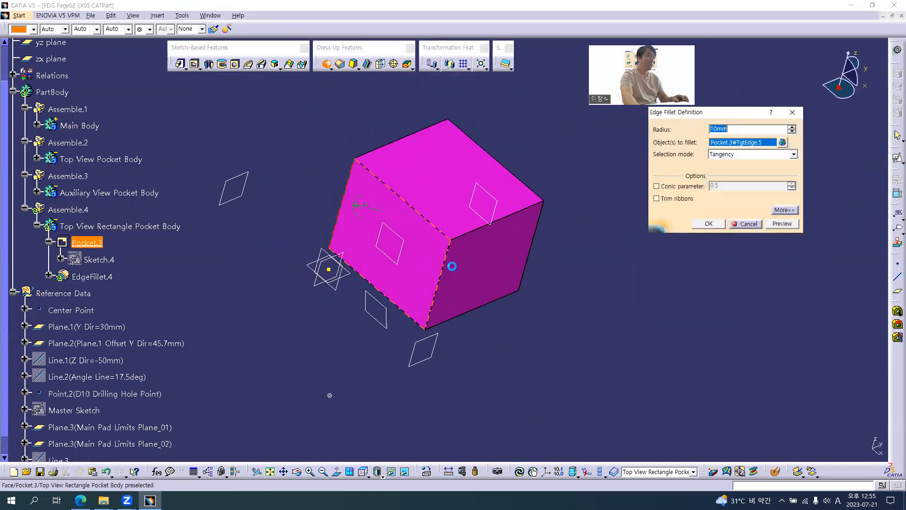
pyautogui.click(441, 296)
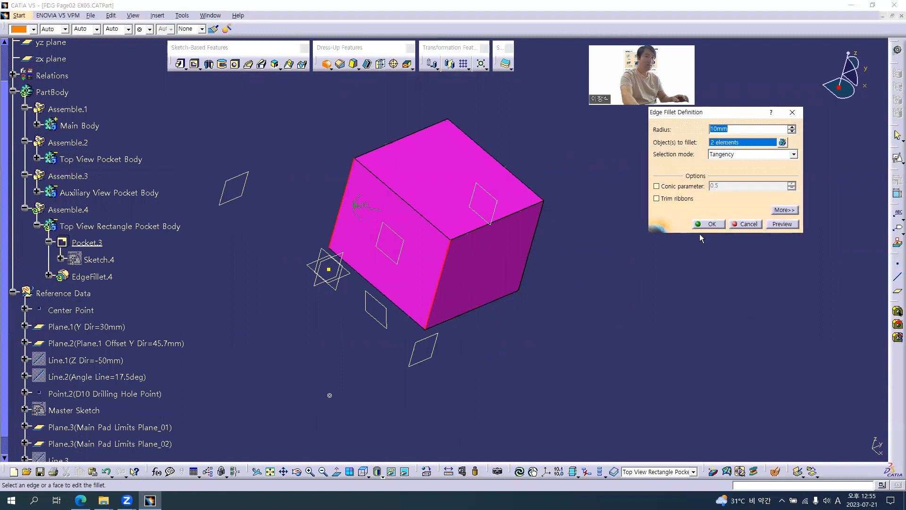
pyautogui.click(706, 224)
pyautogui.moveTo(544, 289)
pyautogui.mouseDown(button='middle')
pyautogui.moveTo(444, 356)
pyautogui.moveTo(333, 317)
pyautogui.mouseUp(button='middle')
# Step: Check the 1X60° chamfer callout in the drawing's top view and define Assemble.4 as the work object
pyautogui.hotkey('alt', 'Tab')
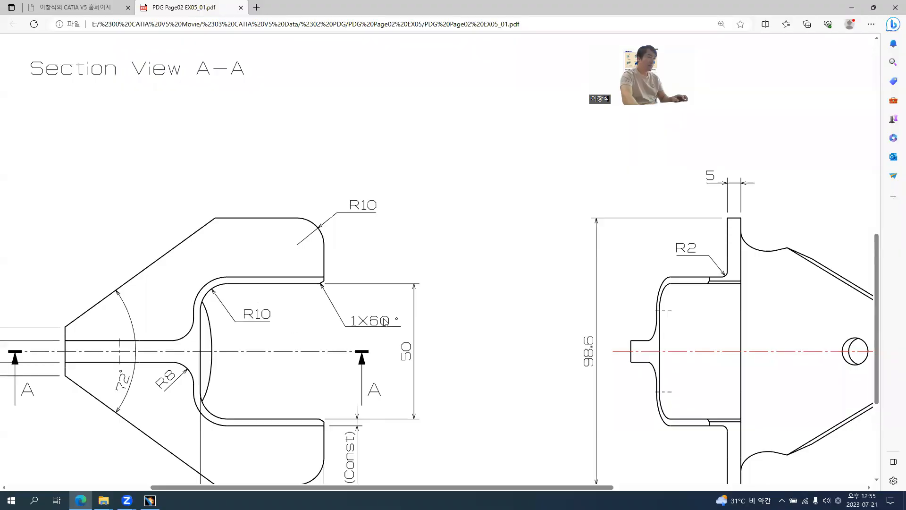
pyautogui.keyDown('ctrl'); pyautogui.scroll(3, 334, 338); pyautogui.keyUp('ctrl')
pyautogui.scroll(-3, 335, 311)
pyautogui.keyDown('ctrl'); pyautogui.scroll(-2, 355, 281); pyautogui.keyUp('ctrl')
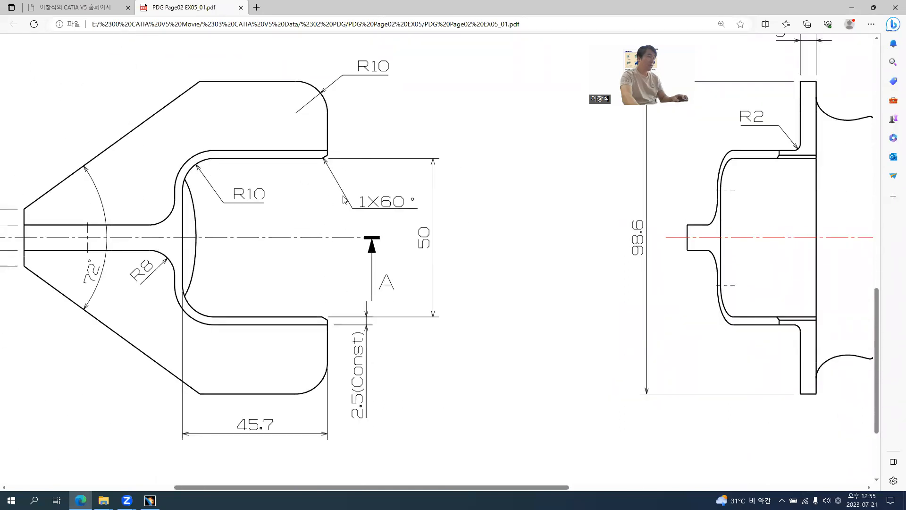
pyautogui.hotkey('alt', 'Tab')
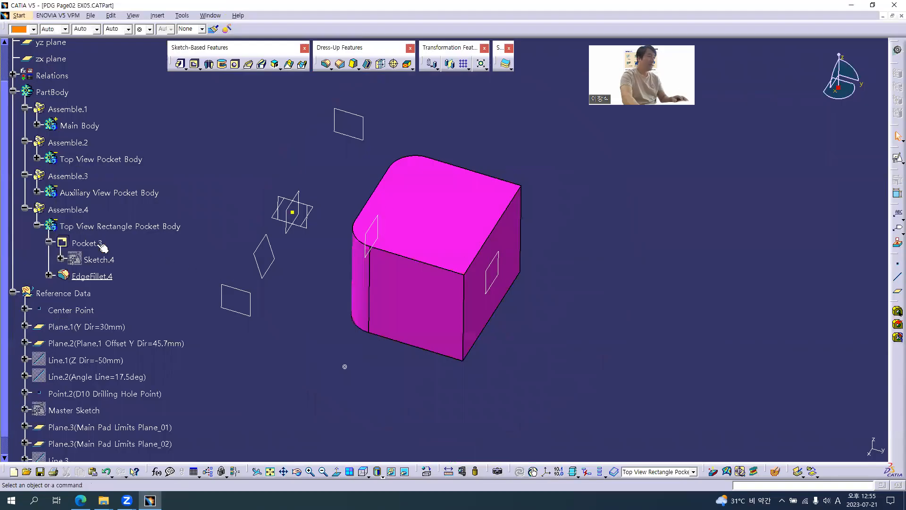
pyautogui.click(49, 243)
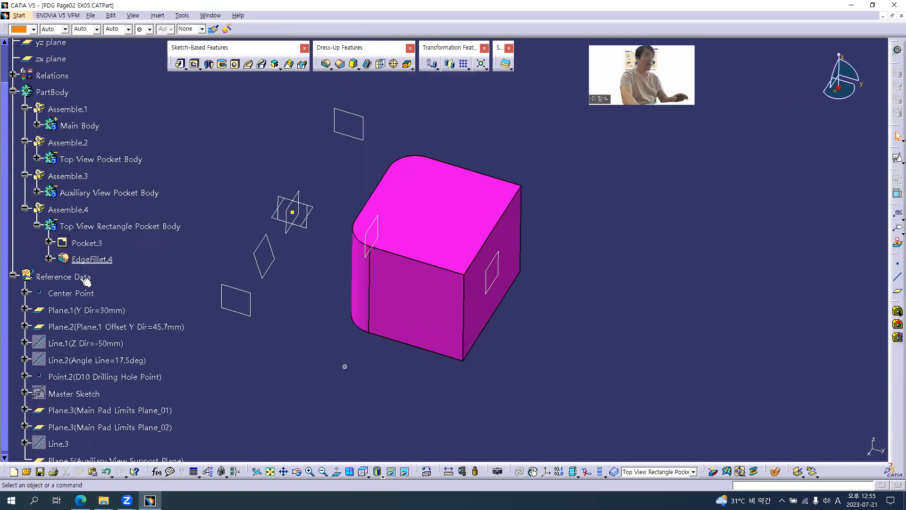
pyautogui.rightClick(66, 208)
pyautogui.click(107, 272)
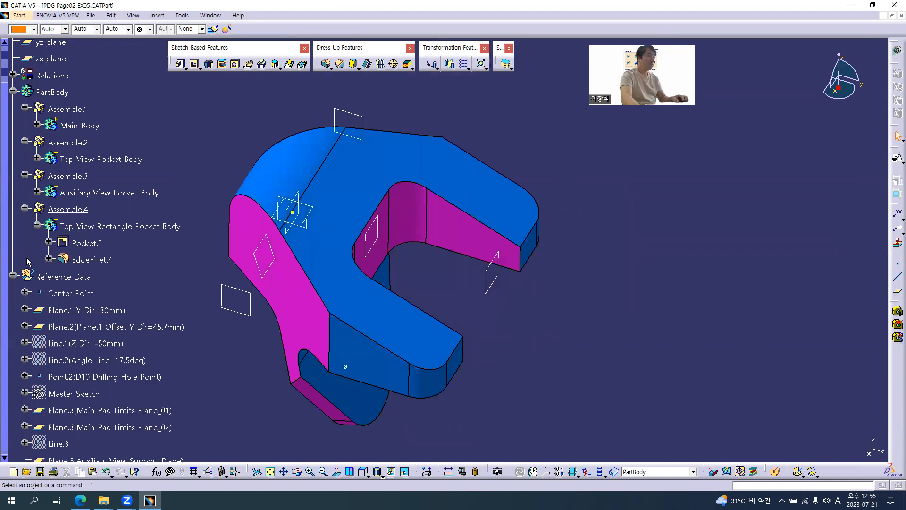
# Step: In Pocket.3's sketch, add a flange outline about 13 by 75 mm on the rectangle's open end and make the shared edge construction geometry
pyautogui.click(48, 242)
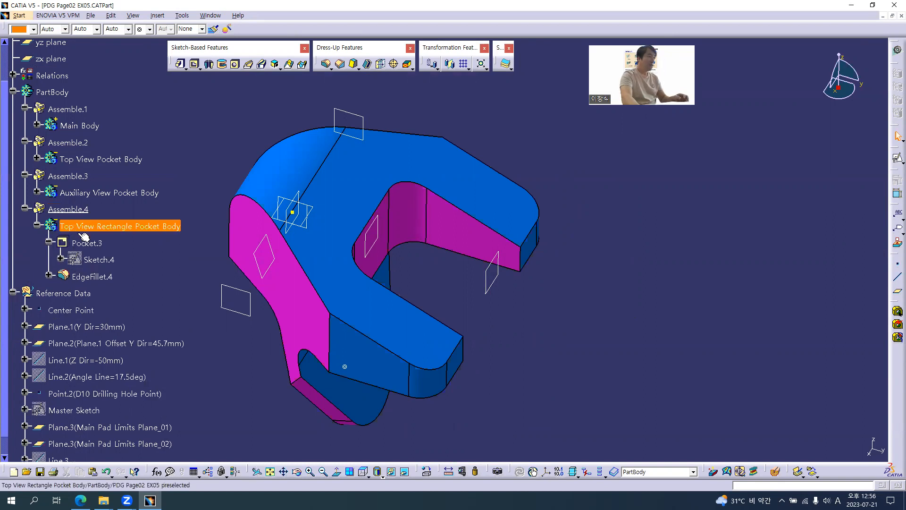
pyautogui.doubleClick(98, 260)
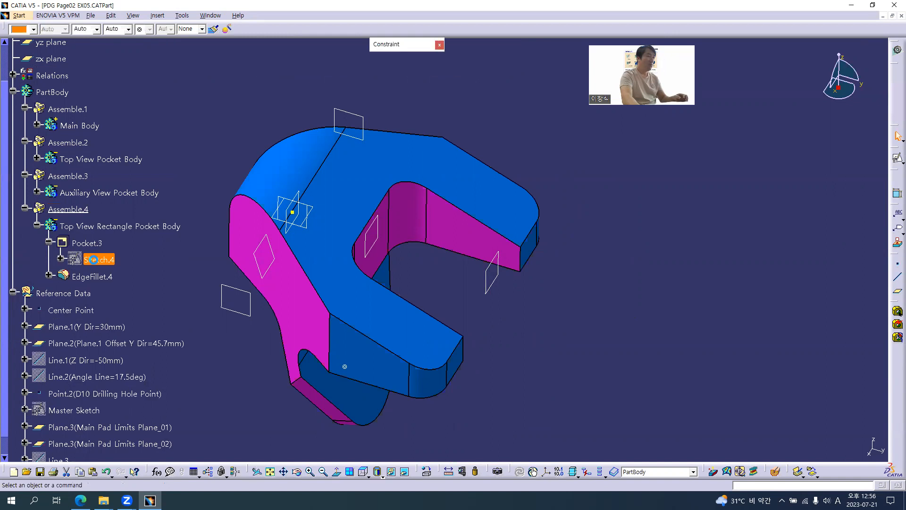
pyautogui.moveTo(445, 236); pyautogui.dragTo(417, 265, button='middle')
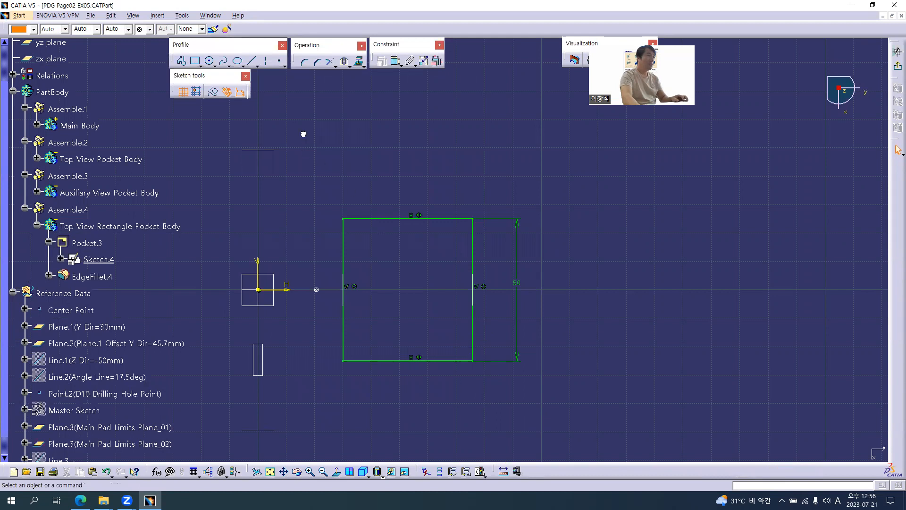
pyautogui.click(181, 60)
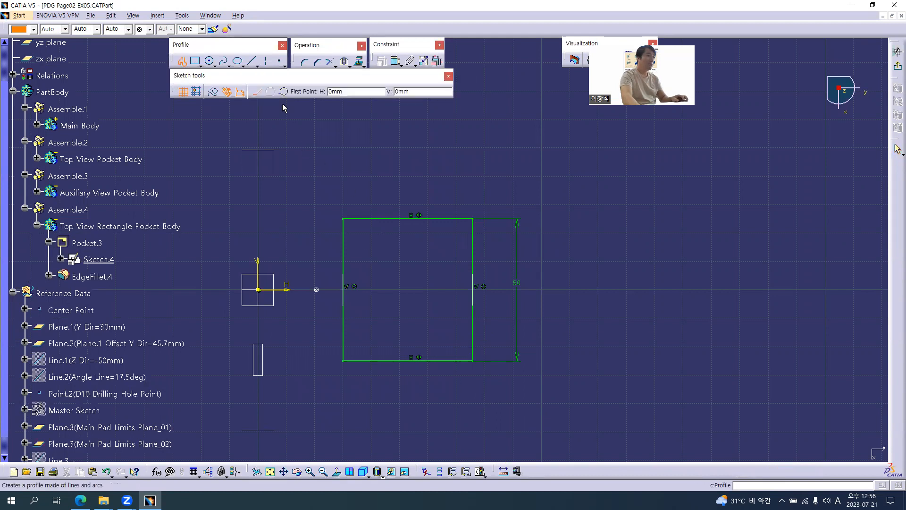
pyautogui.click(472, 218)
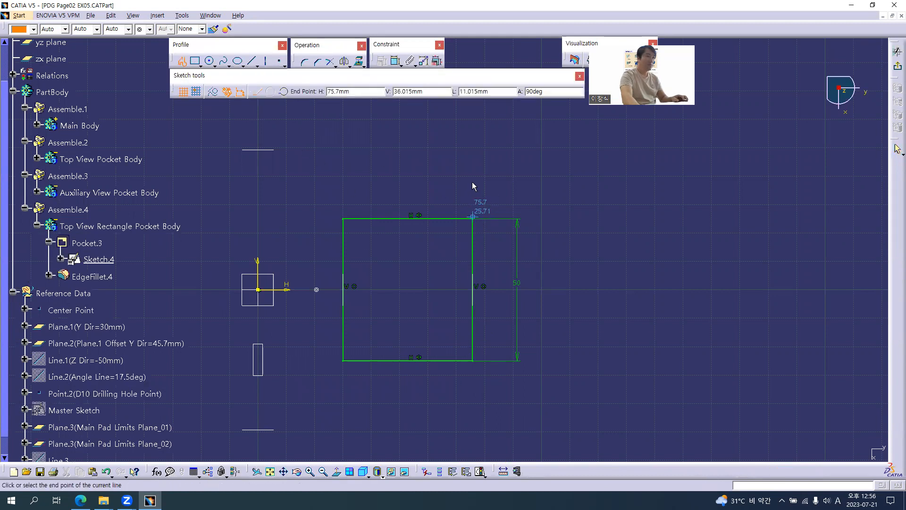
pyautogui.click(473, 182)
pyautogui.click(508, 183)
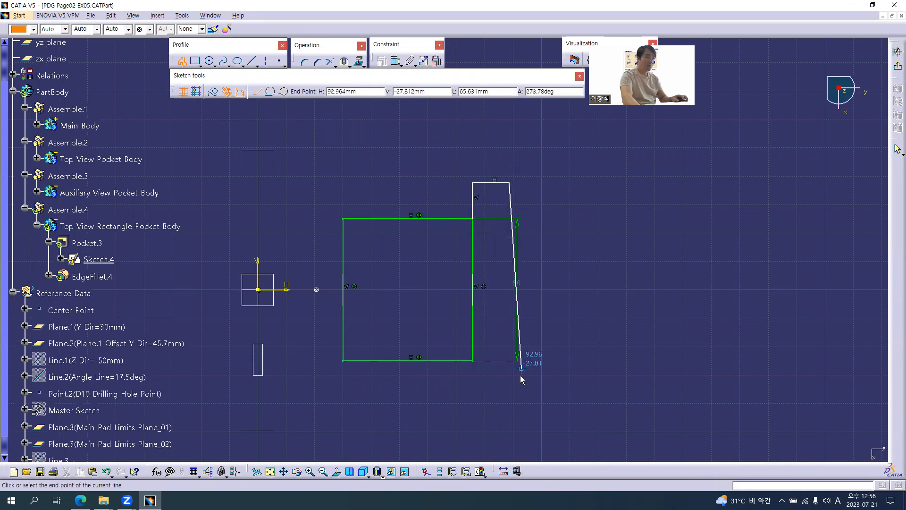
pyautogui.click(508, 395)
pyautogui.click(473, 395)
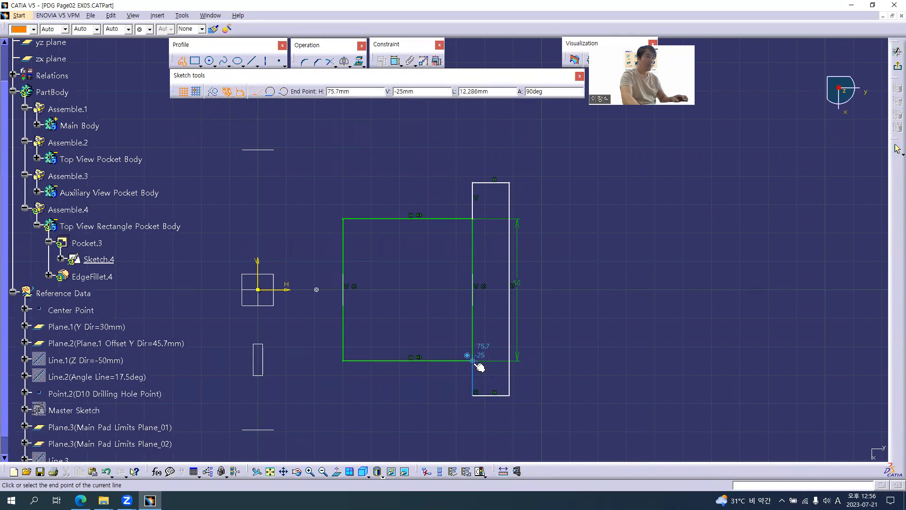
pyautogui.doubleClick(473, 360)
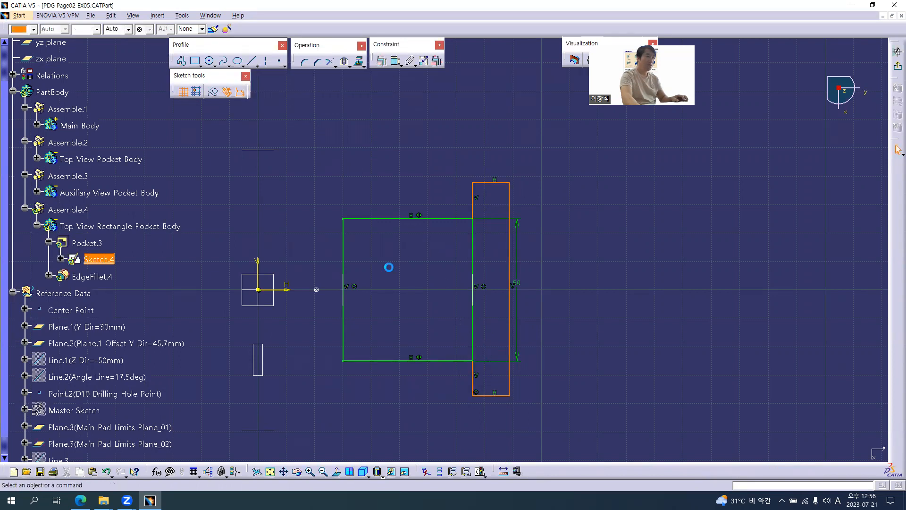
pyautogui.click(473, 263)
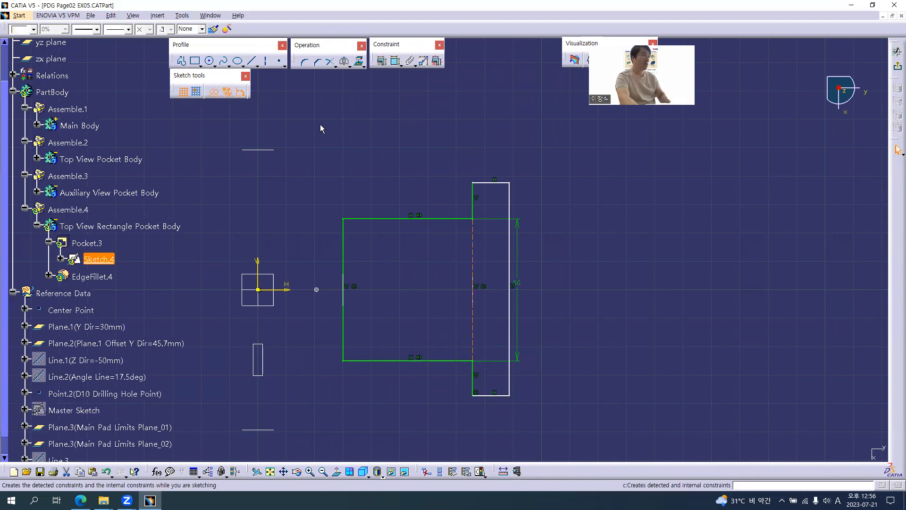
pyautogui.click(213, 92)
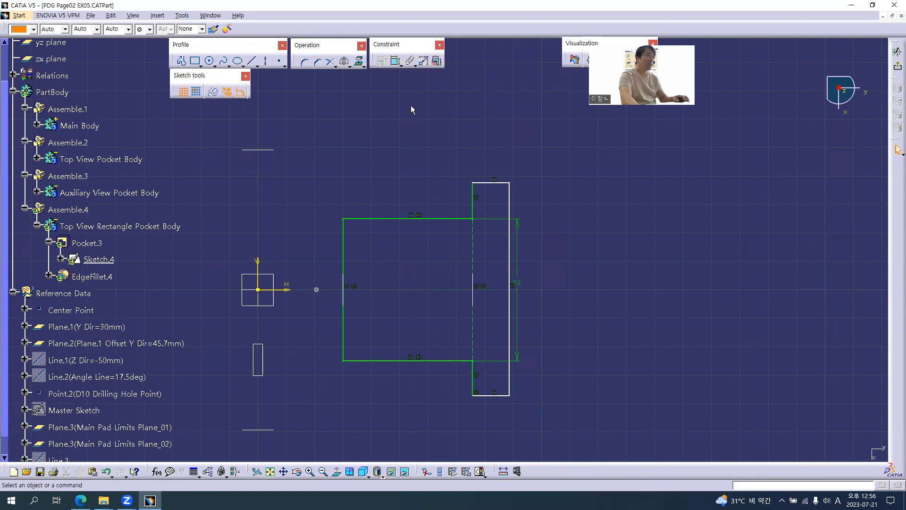
# Step: Constrain the flange outline's two short horizontal edges to be symmetric about the sketch's horizontal axis
pyautogui.click(395, 62)
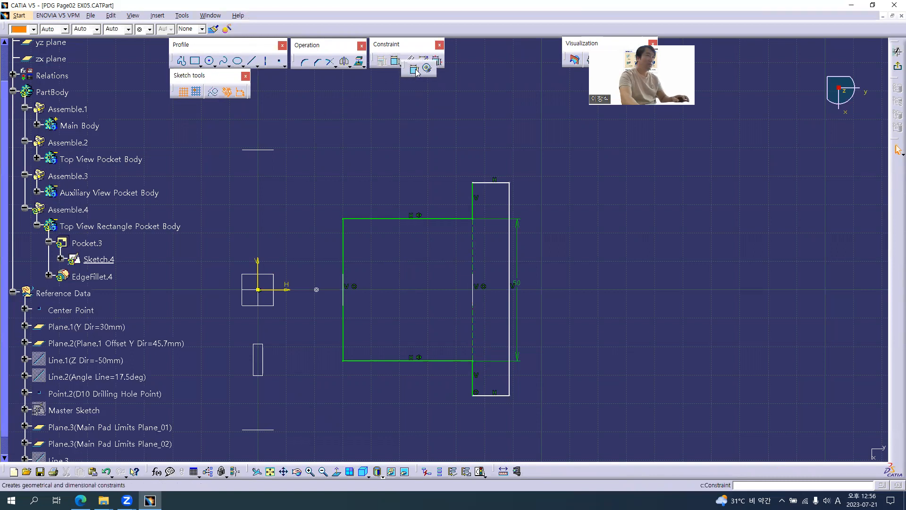
pyautogui.click(414, 71)
pyautogui.click(492, 183)
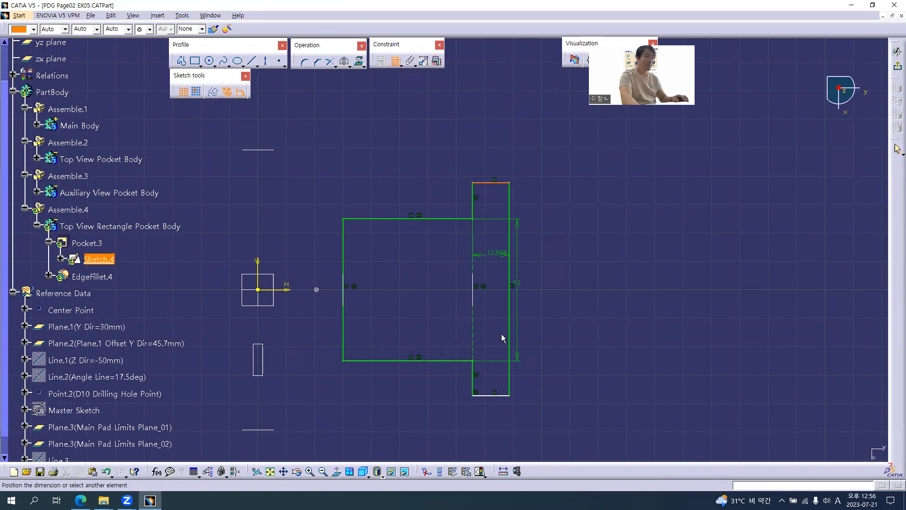
pyautogui.click(496, 396)
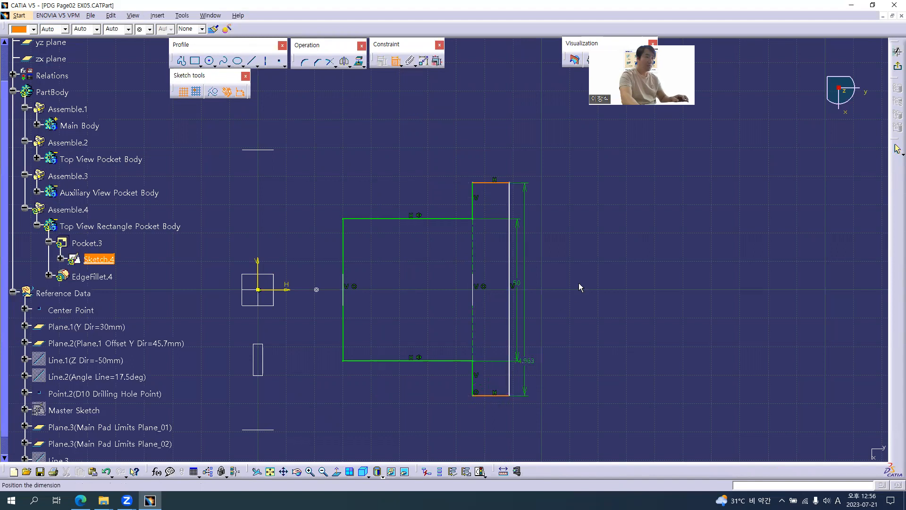
pyautogui.rightClick(587, 280)
pyautogui.click(625, 368)
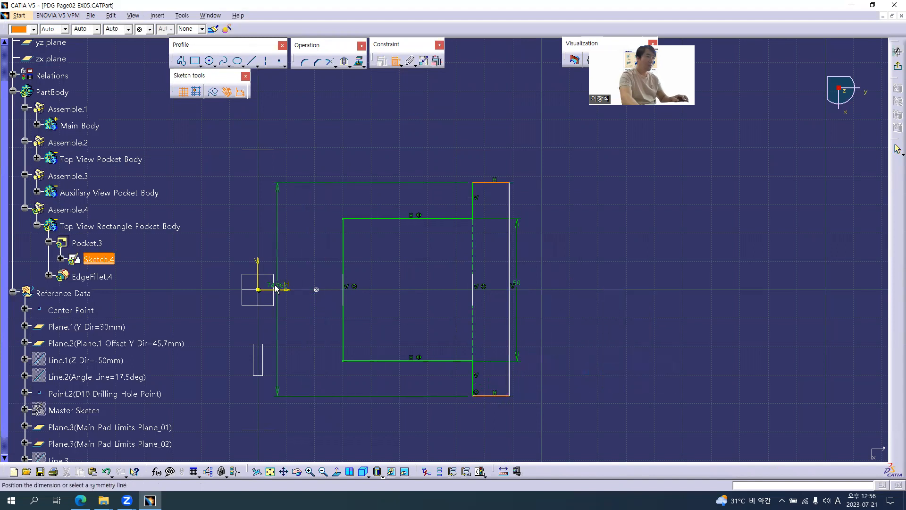
pyautogui.click(329, 287)
# Step: Dimension the flange outline's overall height and its width
pyautogui.click(489, 188)
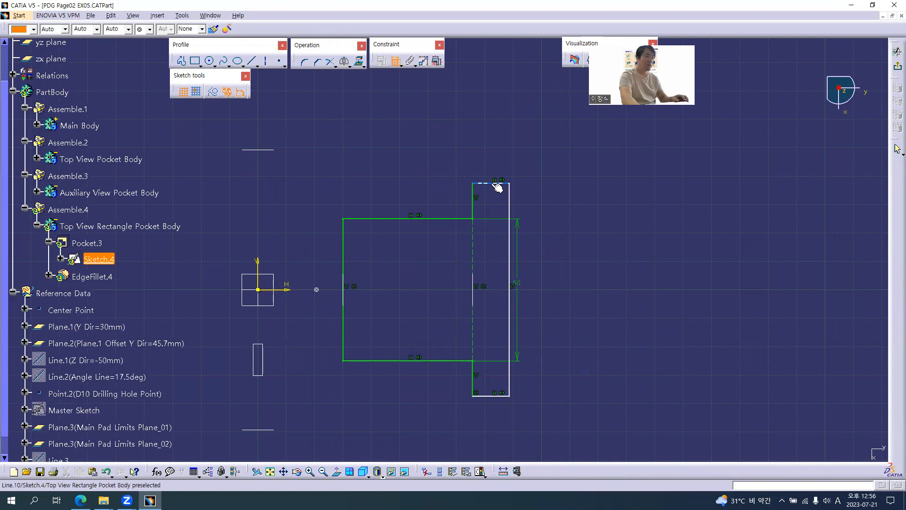
pyautogui.click(492, 396)
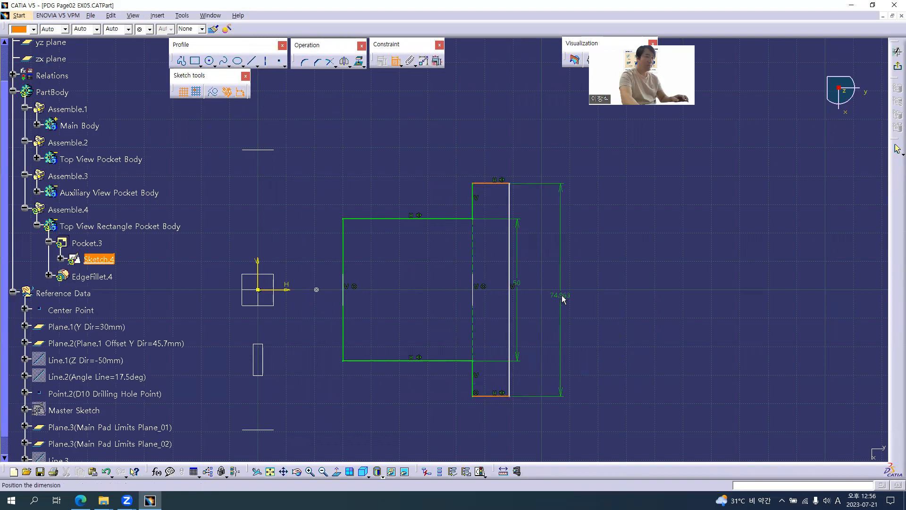
pyautogui.click(563, 295)
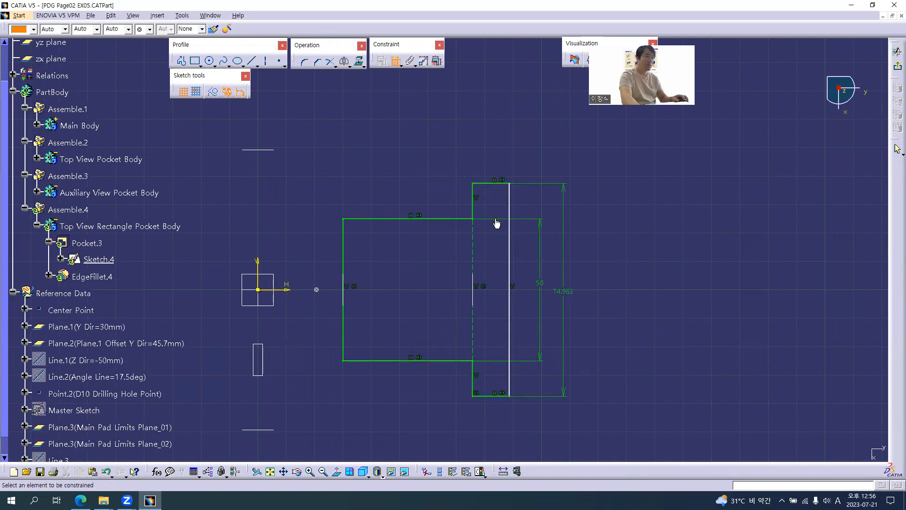
pyautogui.click(474, 197)
pyautogui.click(510, 197)
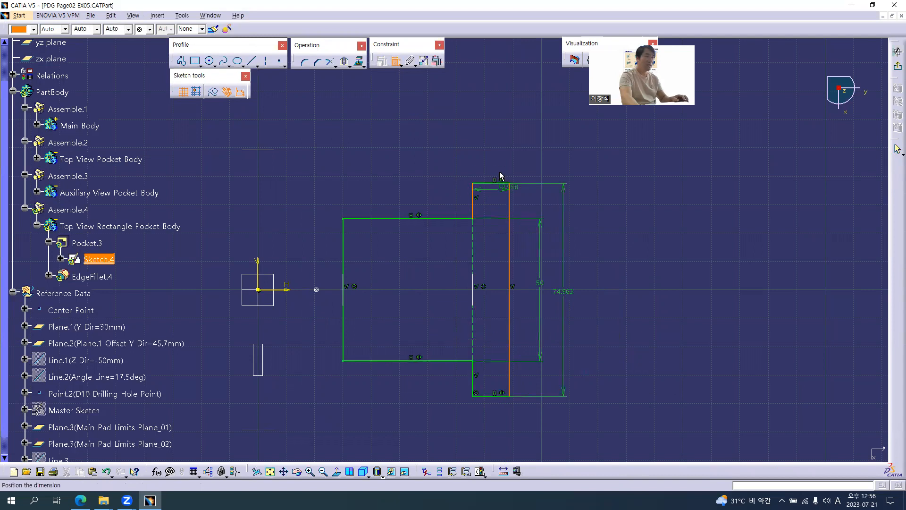
pyautogui.click(490, 149)
# Step: Set the flange outline's width to 10 mm and its overall height to 80 mm with Edit Multi-Constraint
pyautogui.click(437, 61)
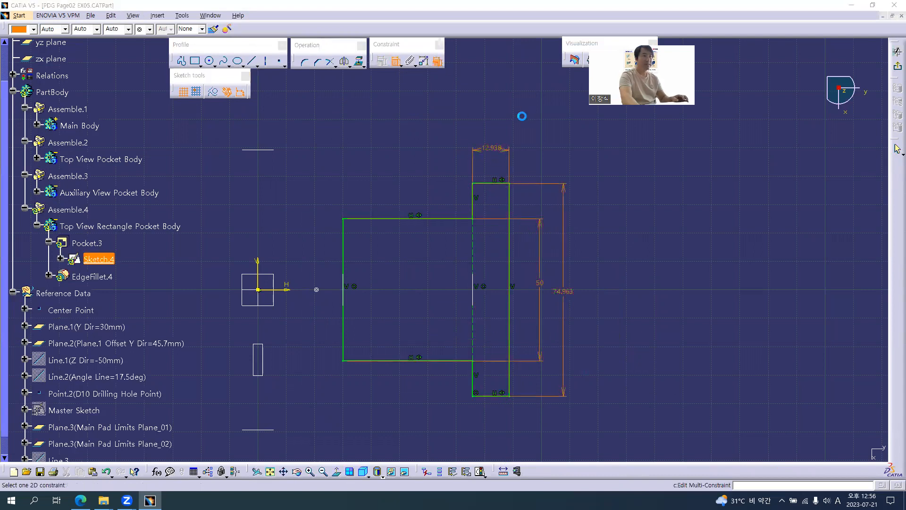
pyautogui.write('10')
pyautogui.press('Return')
pyautogui.click(566, 296)
pyautogui.write('8')
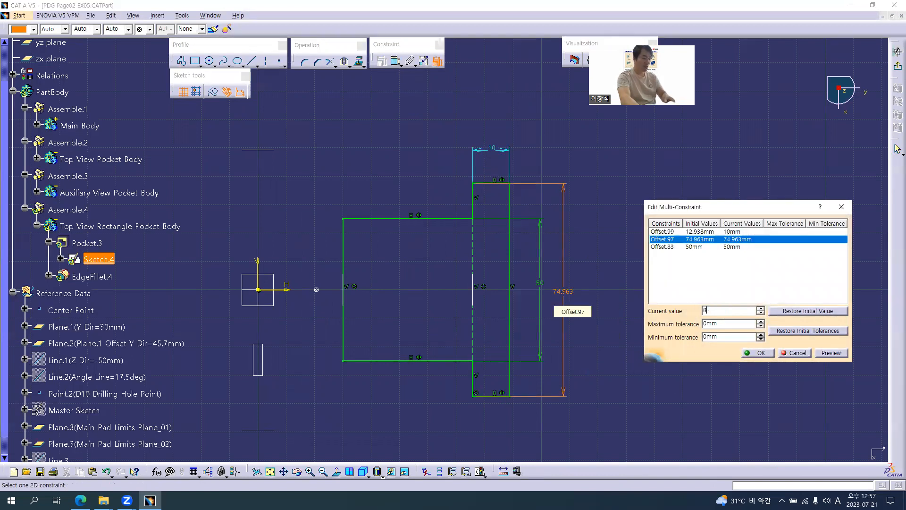
pyautogui.click(763, 354)
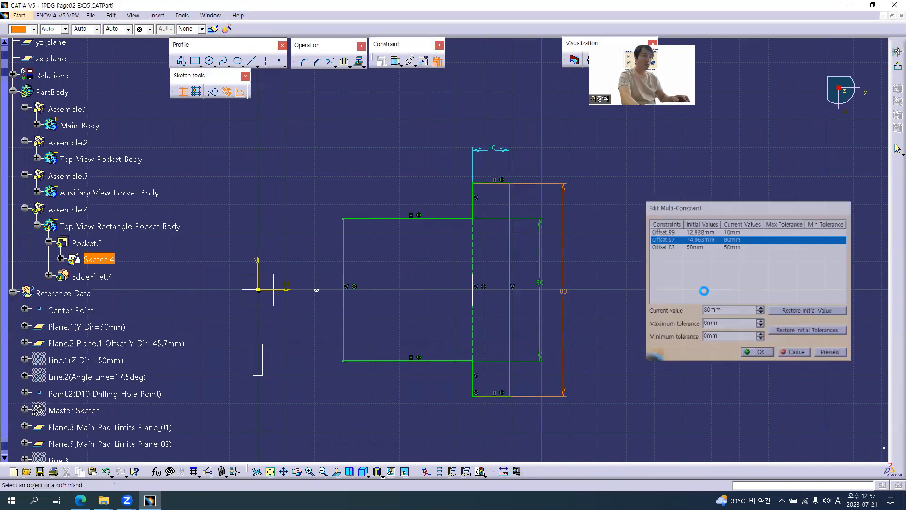
# Step: Reposition the 50 mm dimension inside the rectangle and exit the sketch
pyautogui.moveTo(540, 257)
pyautogui.mouseDown()
pyautogui.moveTo(536, 250)
pyautogui.moveTo(519, 270)
pyautogui.mouseUp()
pyautogui.moveTo(450, 283)
pyautogui.mouseDown()
pyautogui.moveTo(436, 283)
pyautogui.moveTo(452, 283)
pyautogui.mouseUp()
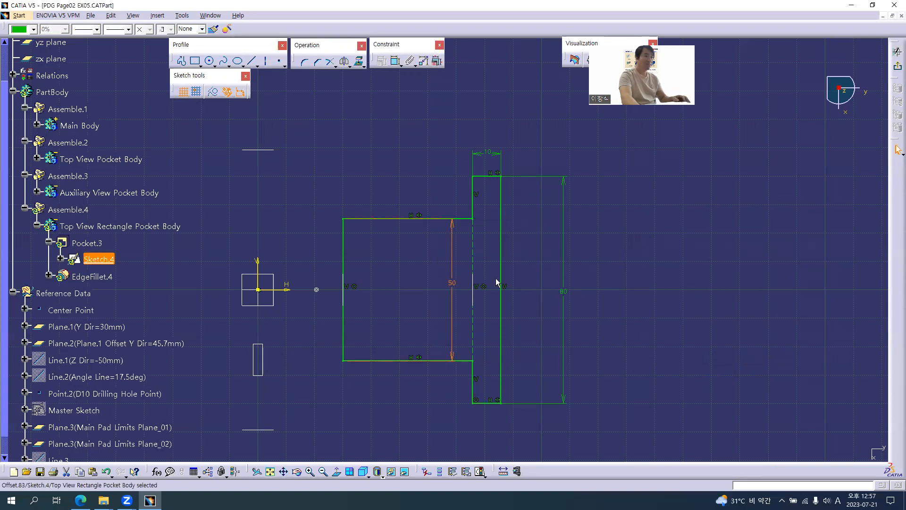
pyautogui.click(639, 238)
pyautogui.click(896, 51)
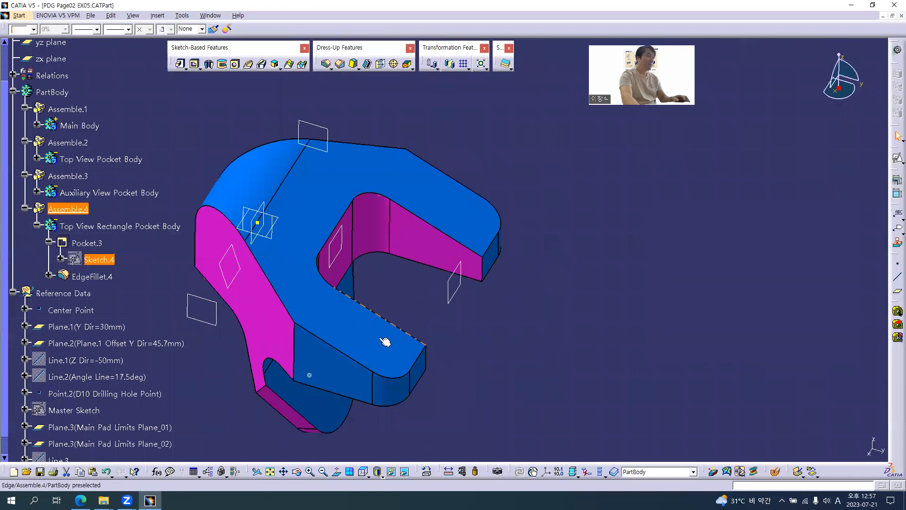
# Step: Define Top View Rectangle Pocket Body as the work object and chamfer one inner vertical flange edge 1 mm at 60°, checking the drawing's callout
pyautogui.rightClick(85, 224)
pyautogui.click(110, 283)
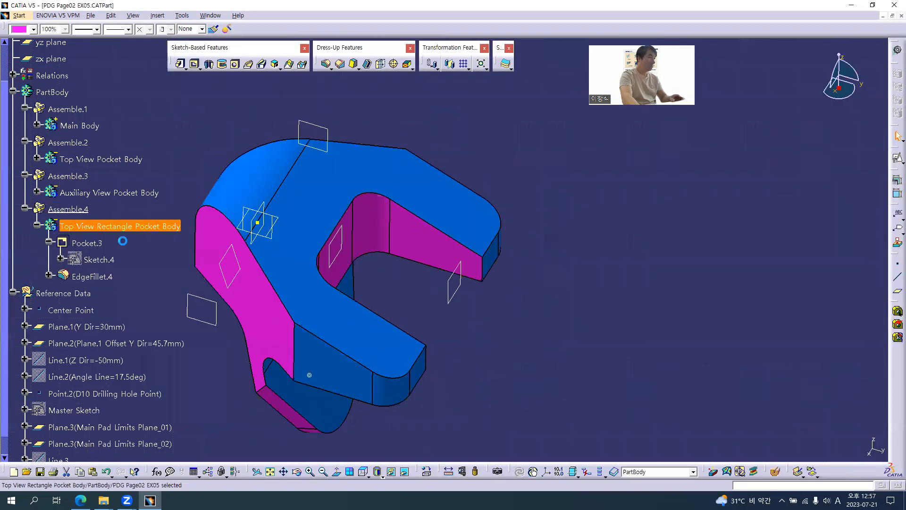
pyautogui.moveTo(320, 346); pyautogui.dragTo(475, 354, button='middle')
pyautogui.click(340, 63)
pyautogui.moveTo(431, 338); pyautogui.dragTo(439, 311, button='middle')
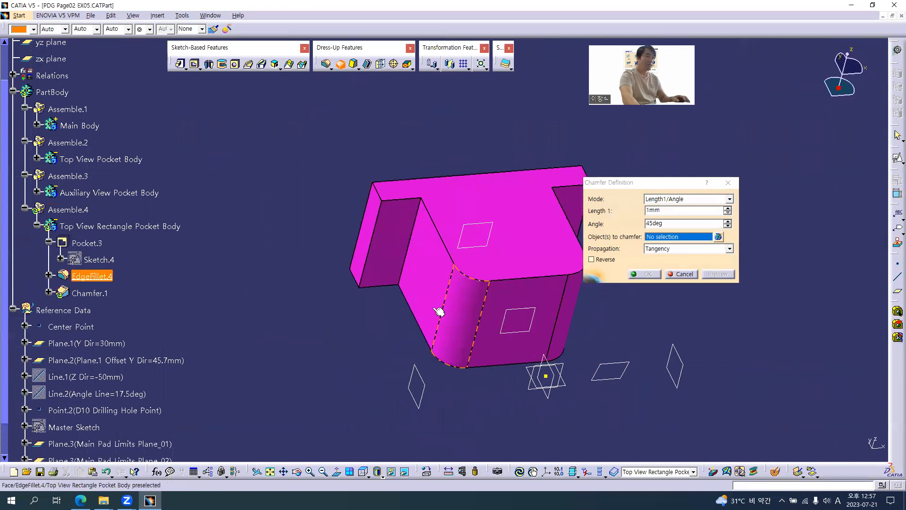
pyautogui.click(409, 244)
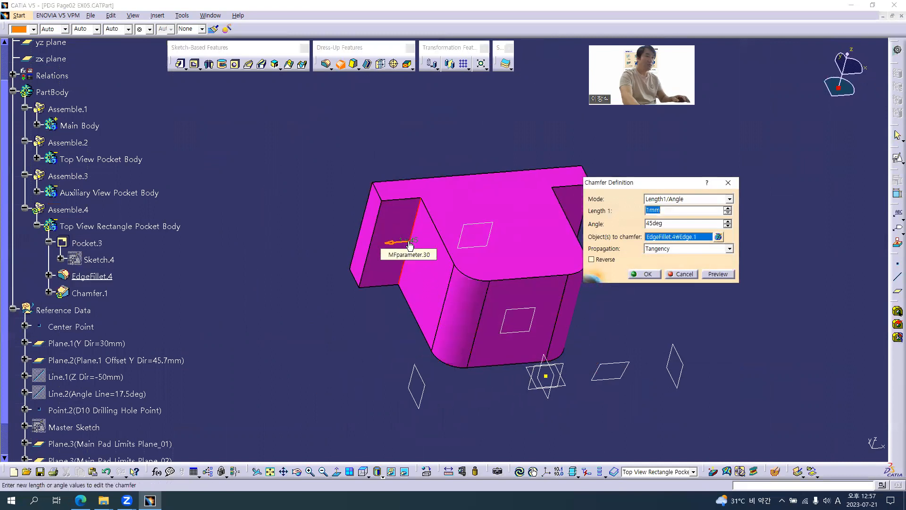
pyautogui.moveTo(398, 298); pyautogui.dragTo(409, 251, button='middle')
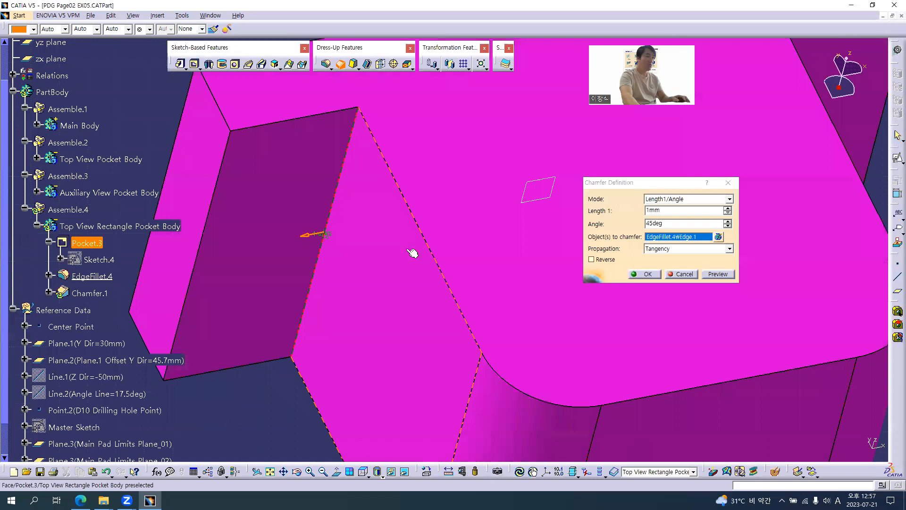
pyautogui.doubleClick(649, 223)
pyautogui.write('60')
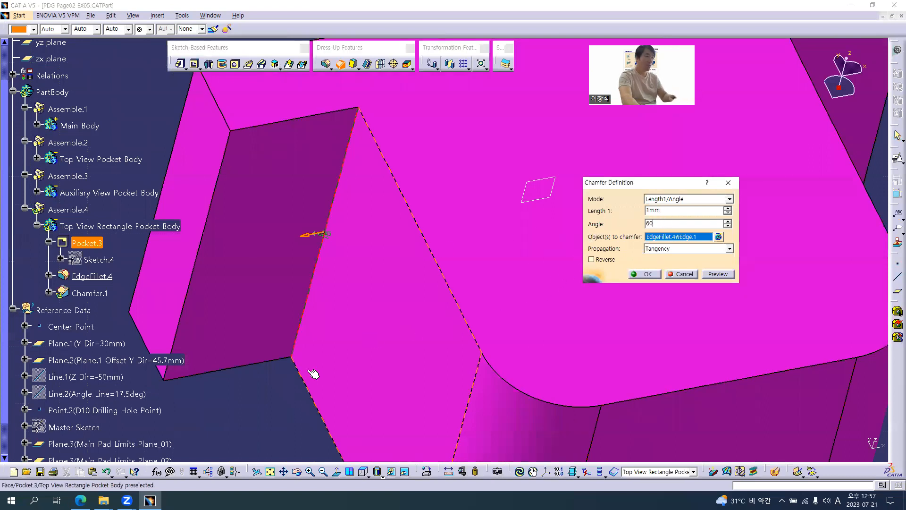
pyautogui.click(269, 392)
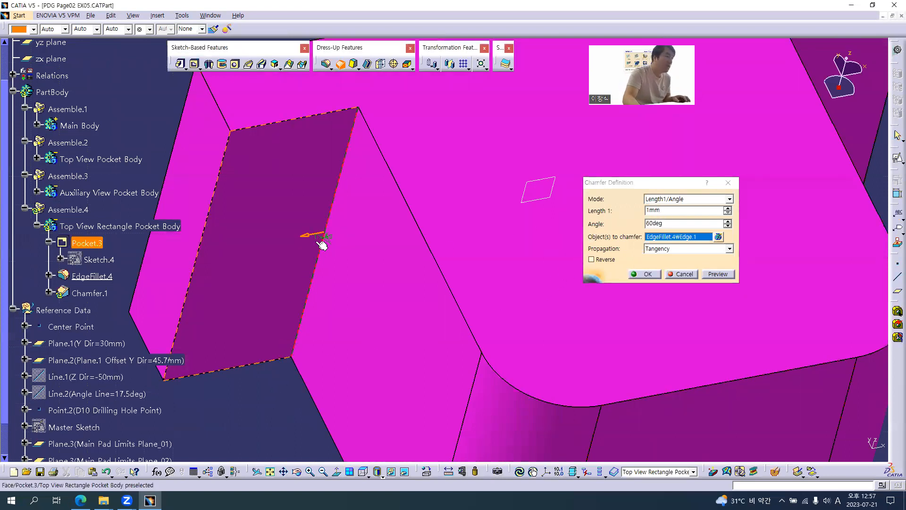
pyautogui.hotkey('alt', 'Tab')
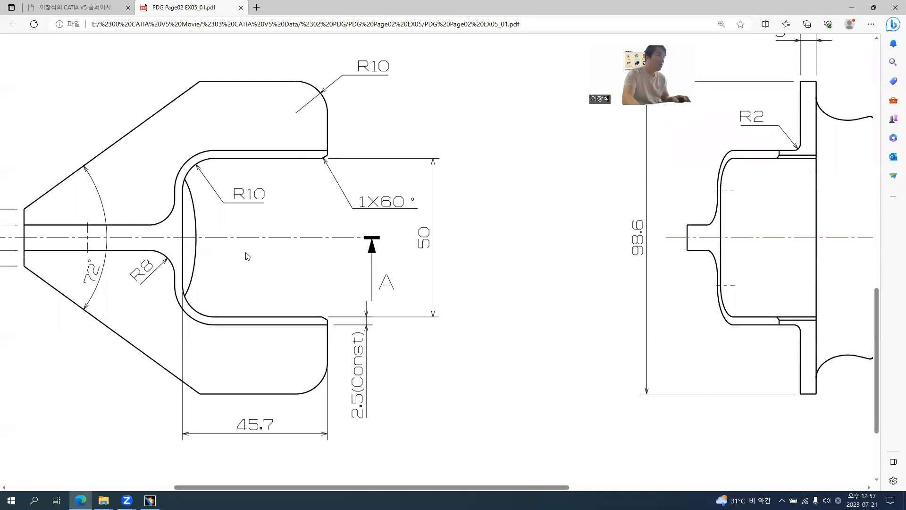
pyautogui.hotkey('alt', 'Tab')
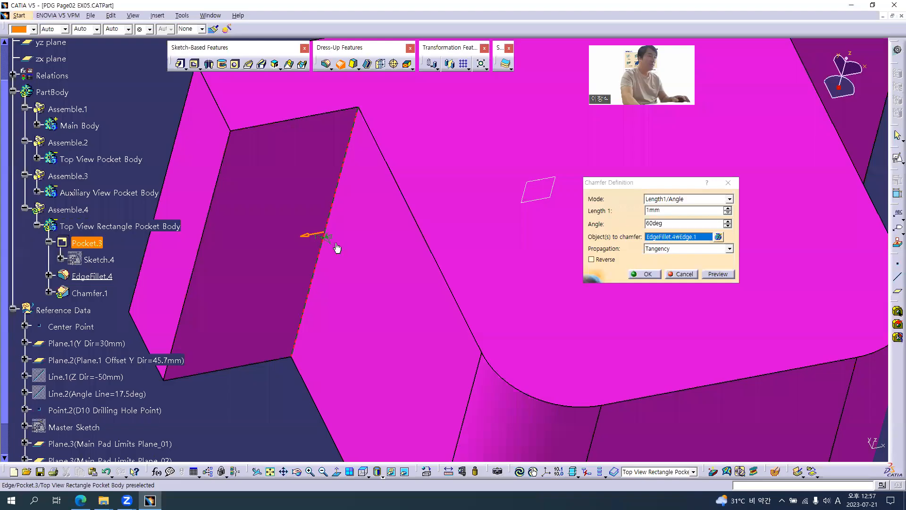
pyautogui.click(659, 273)
# Step: Chamfer the opposite inner vertical flange edge 1 mm at 60° with the chamfer direction reversed
pyautogui.moveTo(528, 330); pyautogui.dragTo(647, 302, button='middle')
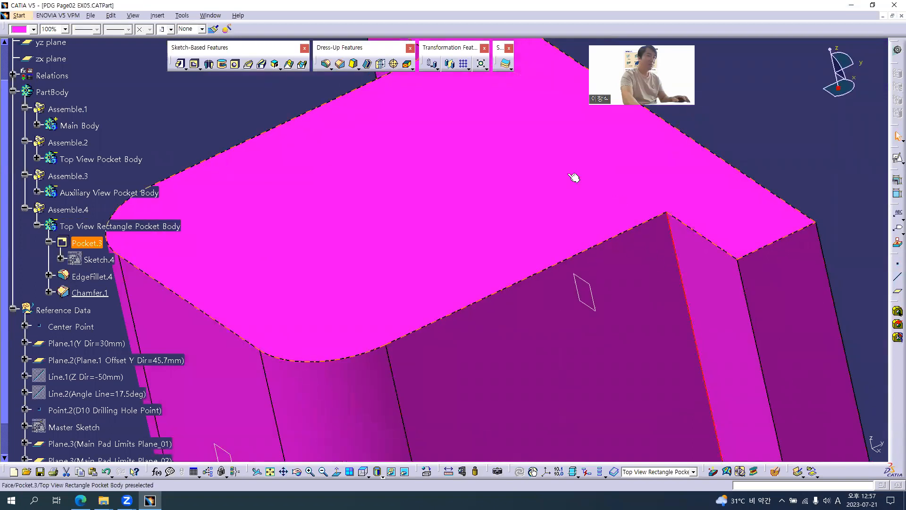
pyautogui.click(407, 63)
pyautogui.click(702, 373)
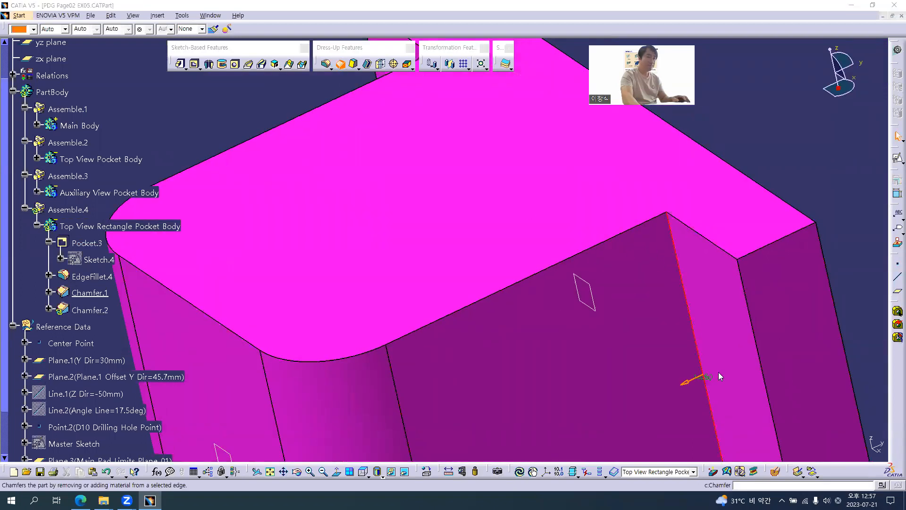
pyautogui.moveTo(640, 347); pyautogui.dragTo(524, 416, button='middle')
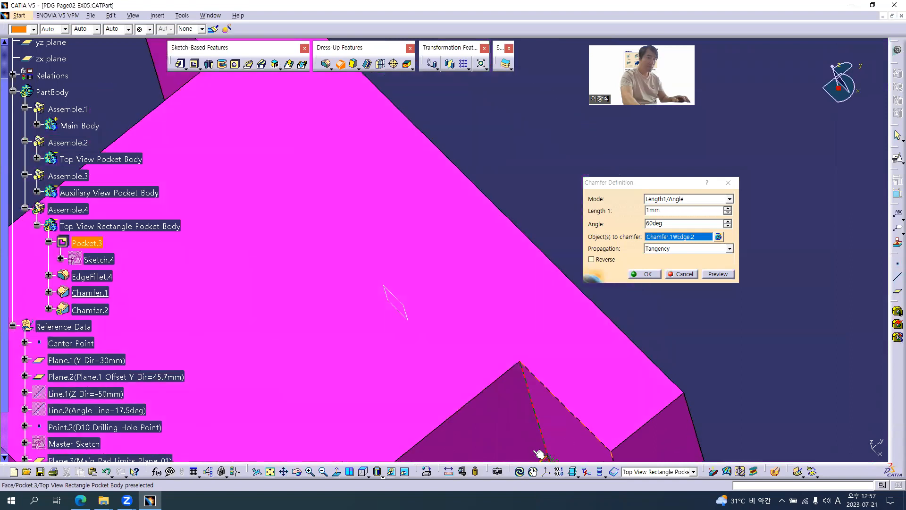
pyautogui.moveTo(536, 450); pyautogui.dragTo(445, 256, button='middle')
pyautogui.moveTo(423, 327); pyautogui.dragTo(460, 274, button='middle')
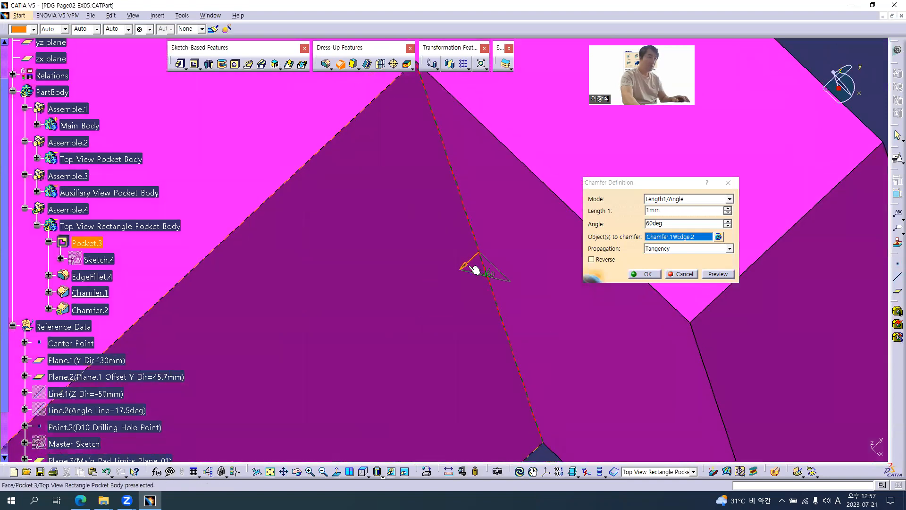
pyautogui.click(469, 263)
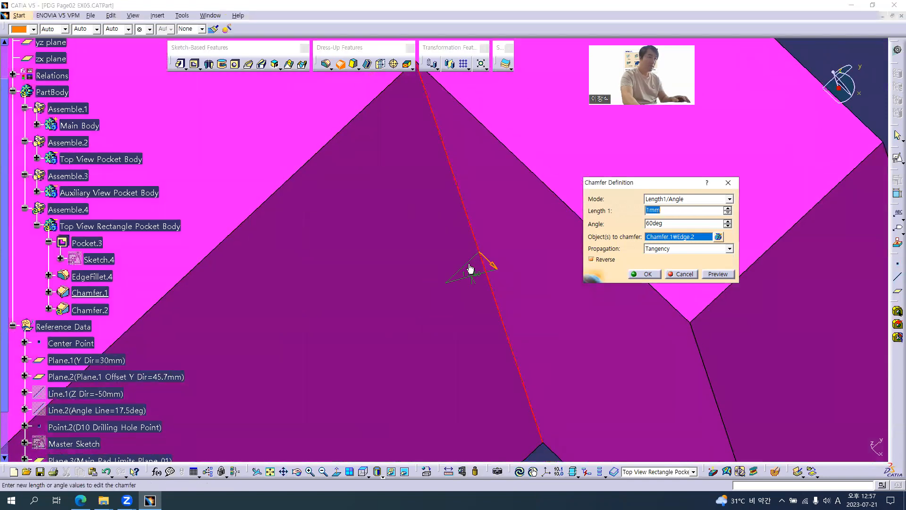
pyautogui.click(647, 274)
# Step: Define Assemble.4 as the work object
pyautogui.moveTo(378, 281); pyautogui.dragTo(368, 441, button='middle')
pyautogui.moveTo(329, 337); pyautogui.dragTo(316, 283, button='middle')
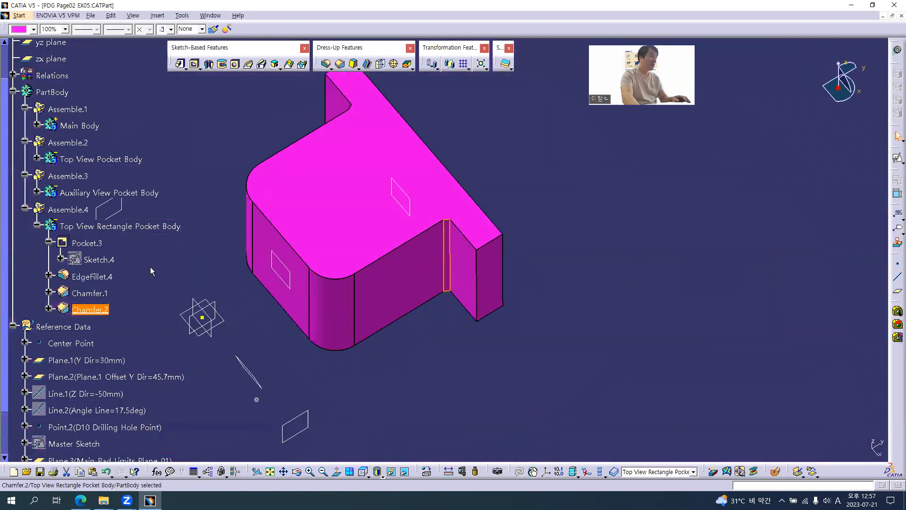
pyautogui.rightClick(68, 209)
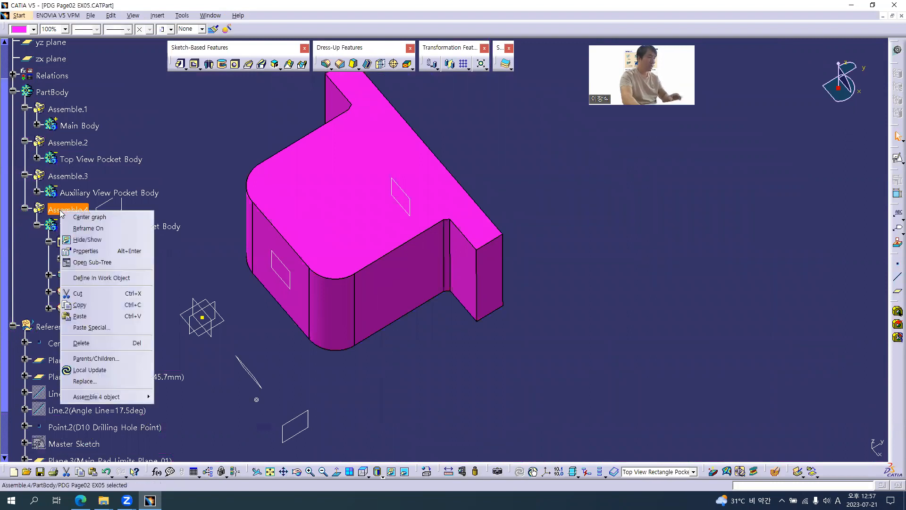
# Step: Define Assemble.4 in PartBody as the in-work object
pyautogui.click(82, 279)
pyautogui.click(382, 283)
pyautogui.moveTo(382, 283); pyautogui.dragTo(320, 305, button='middle')
pyautogui.moveTo(383, 301); pyautogui.dragTo(401, 254, button='middle')
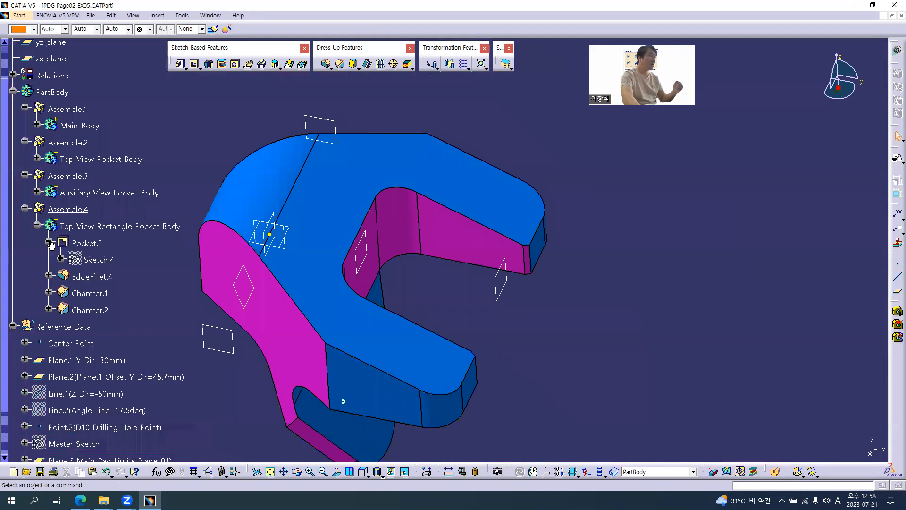
# Step: Collapse the Pocket.3 and Top View Rectangle Pocket Body branches and save the part
pyautogui.click(49, 242)
pyautogui.click(37, 226)
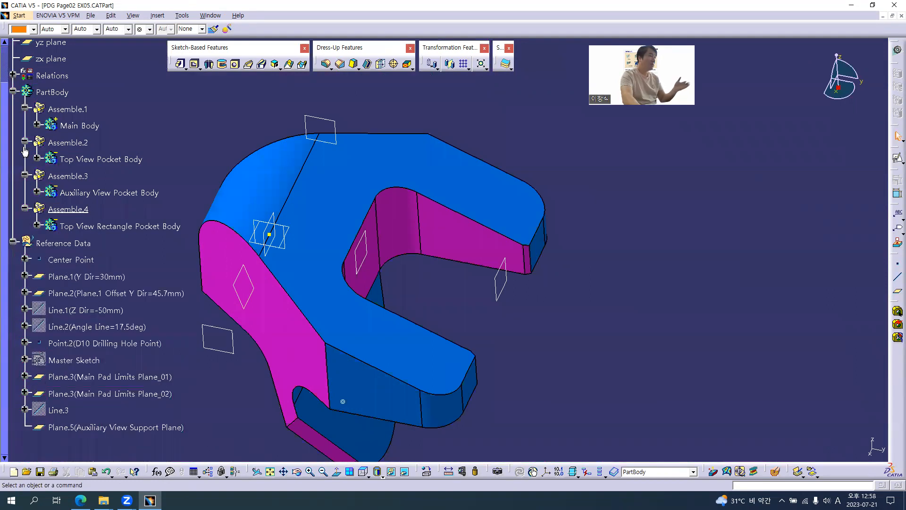
pyautogui.moveTo(313, 266); pyautogui.dragTo(336, 266, button='middle')
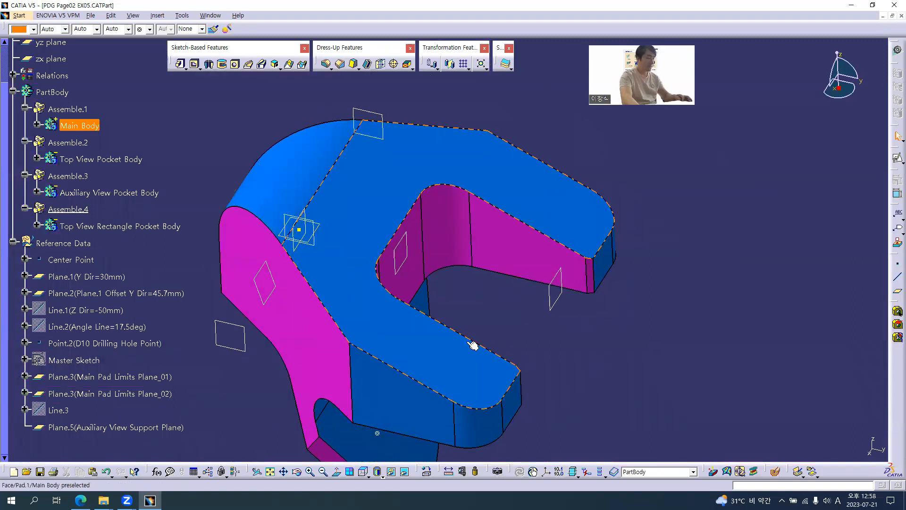
pyautogui.hotkey('ctrl', 's')
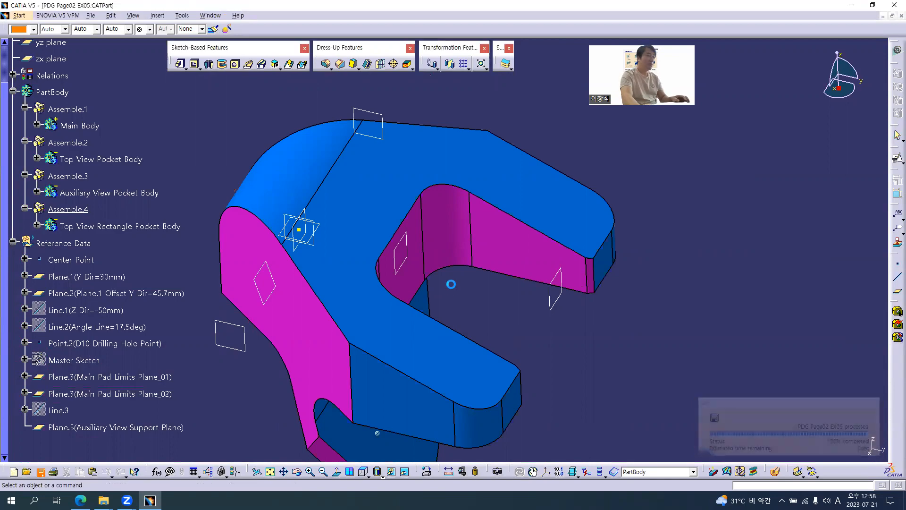
# Step: Switch to the PDF drawing, examine the slot and wall dimensions in the top view, and return to CATIA
pyautogui.hotkey('alt', 'Tab')
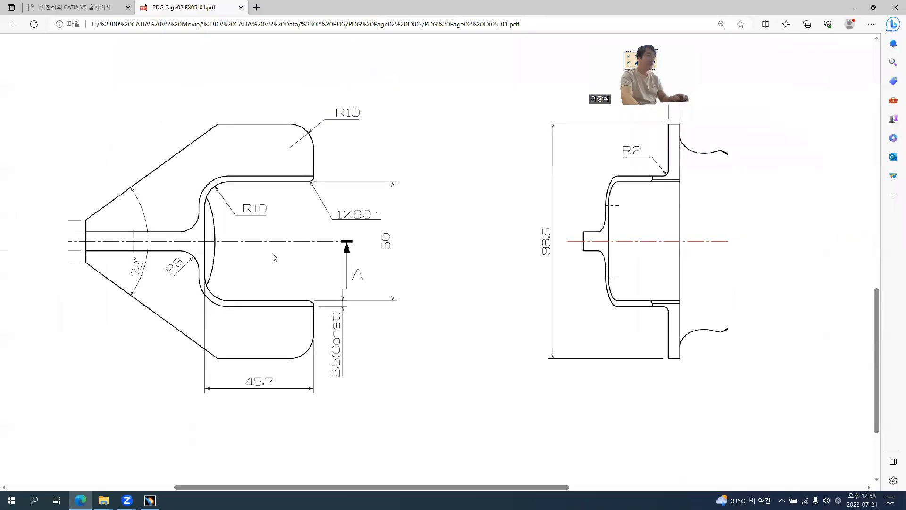
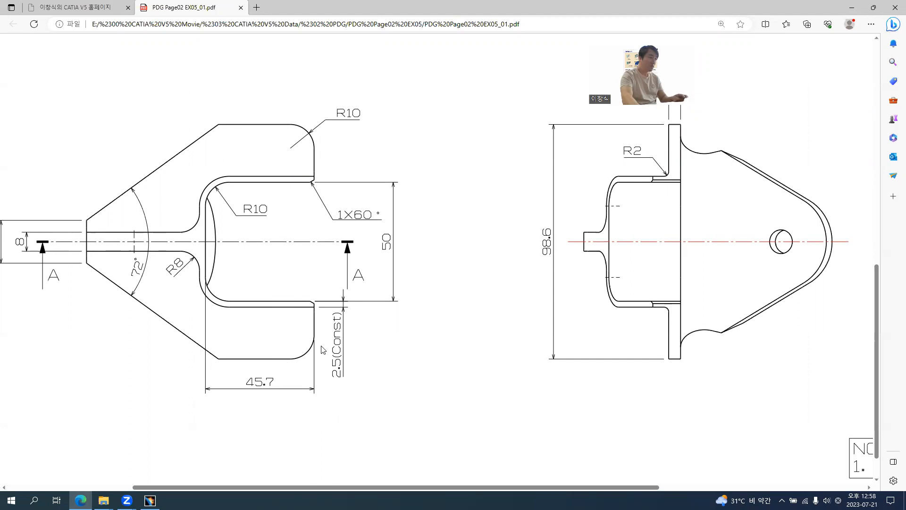
pyautogui.keyDown('ctrl'); pyautogui.scroll(1, 323, 350); pyautogui.keyUp('ctrl')
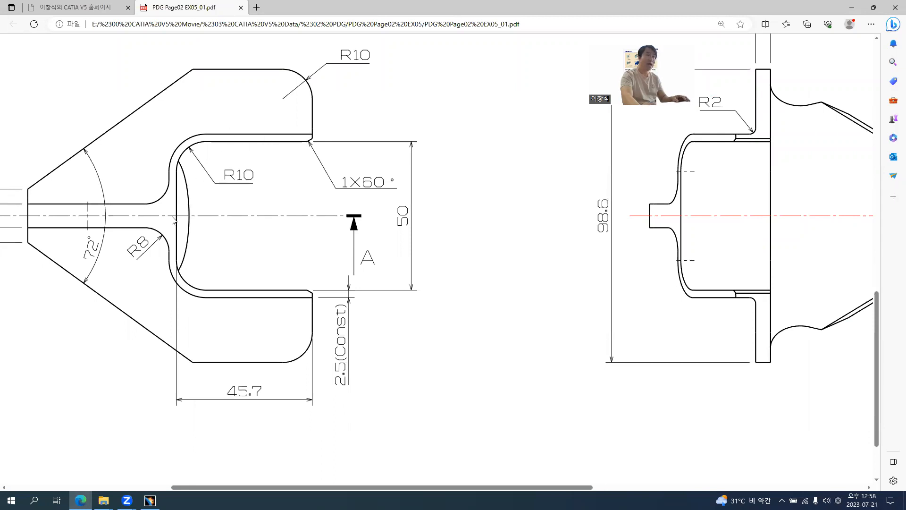
pyautogui.hotkey('alt', 'Tab')
# Step: Copy Top View Rectangle Pocket Body from Assemble.4 and paste it at the root of the PDG Page02 EX05 part
pyautogui.moveTo(350, 273); pyautogui.dragTo(397, 306, button='middle')
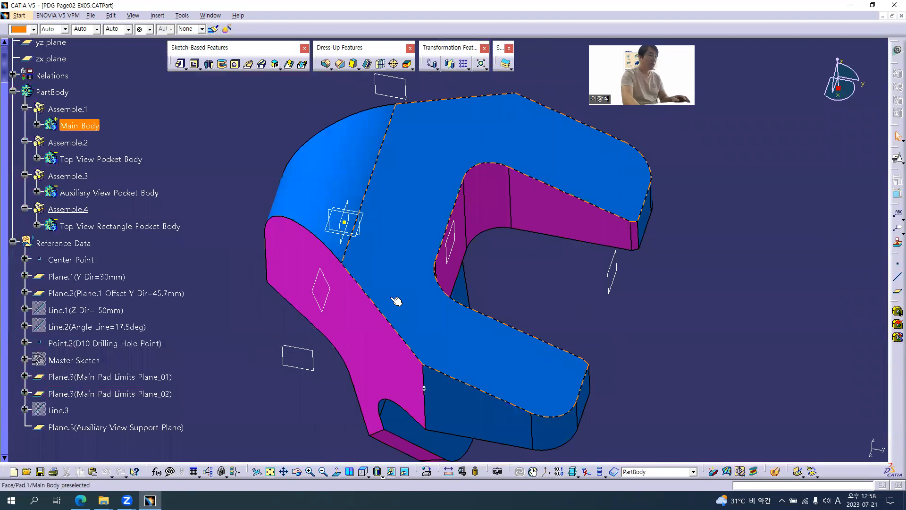
pyautogui.click(104, 229)
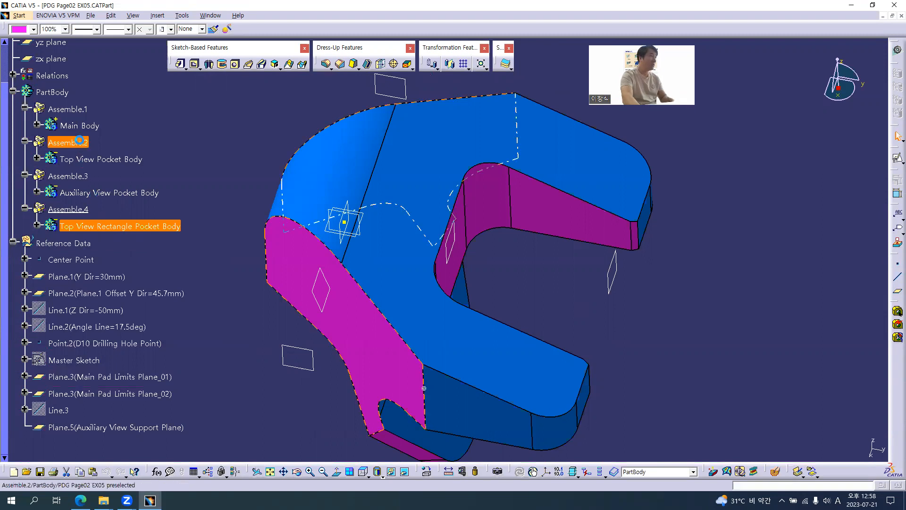
pyautogui.scroll(2, 53, 66)
pyautogui.click(53, 53)
pyautogui.hotkey('ctrl', 'v')
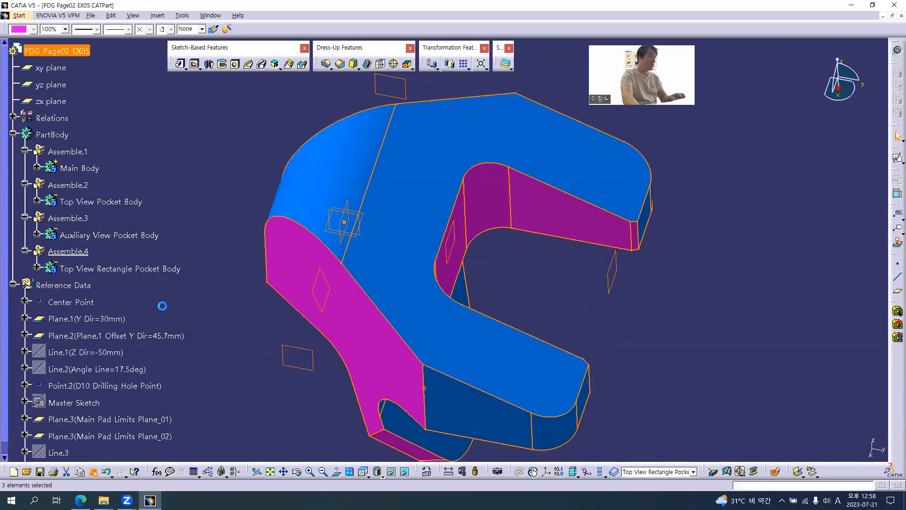
pyautogui.click(13, 285)
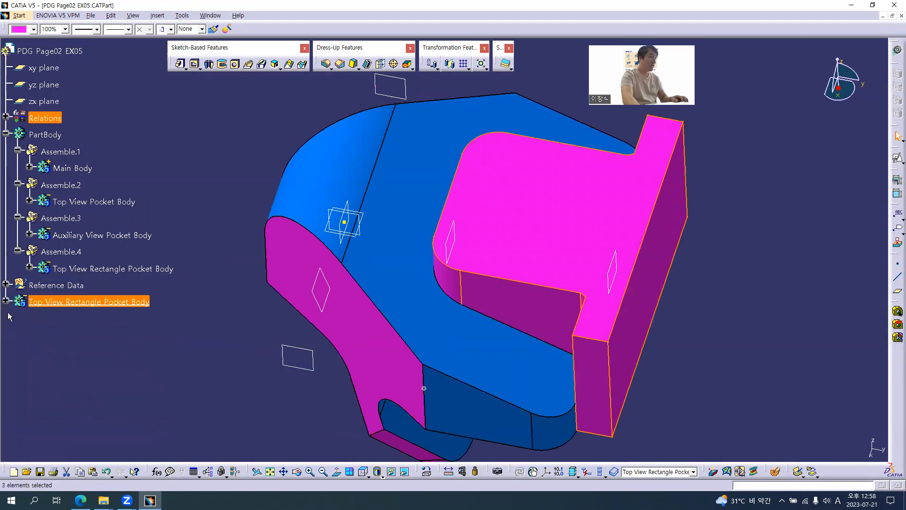
# Step: Rename the pasted body as Top View Main Pocket Body and expand its branch
pyautogui.click(89, 302)
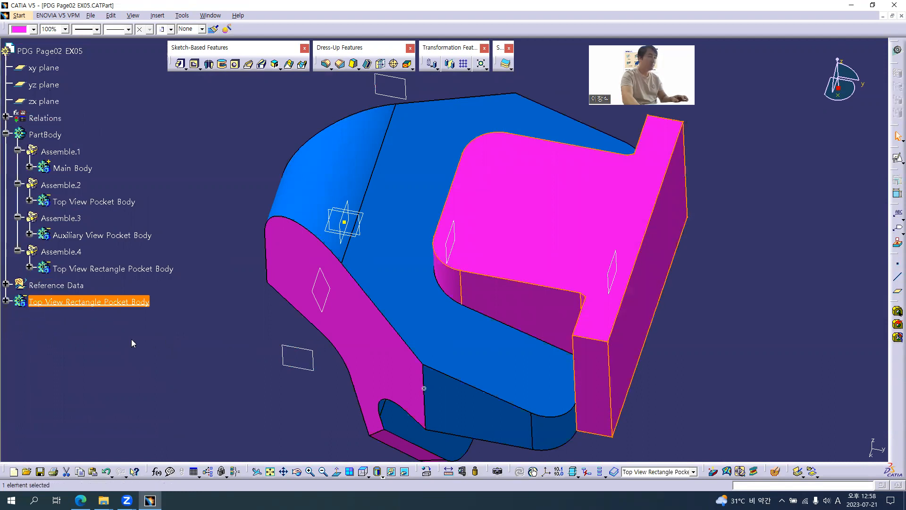
pyautogui.hotkey('alt', 'Tab')
pyautogui.hotkey('alt', 'Tab')
pyautogui.hotkey('alt', 'Return')
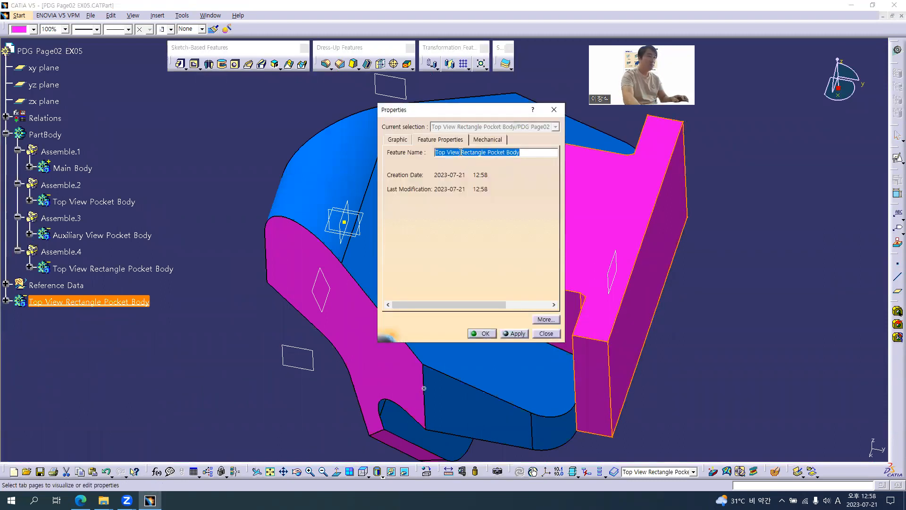
pyautogui.click(461, 152)
pyautogui.write('Main')
pyautogui.press('Return')
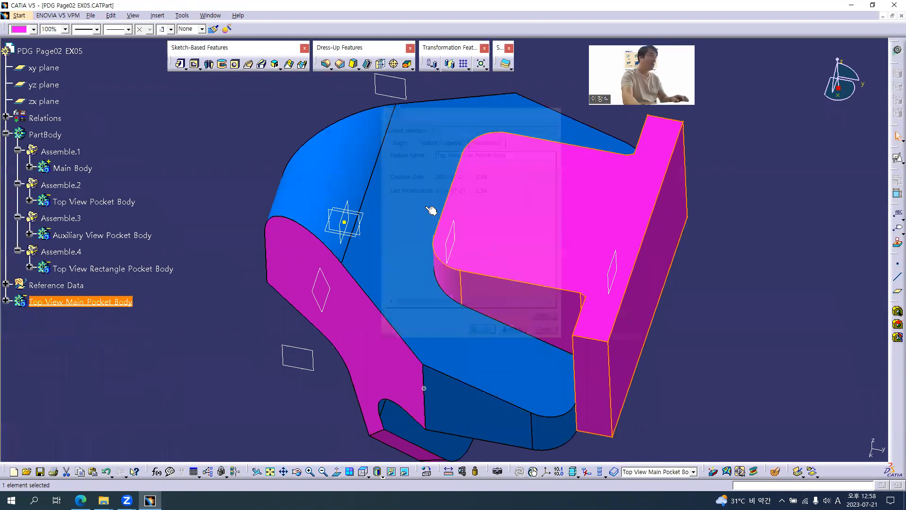
pyautogui.click(6, 300)
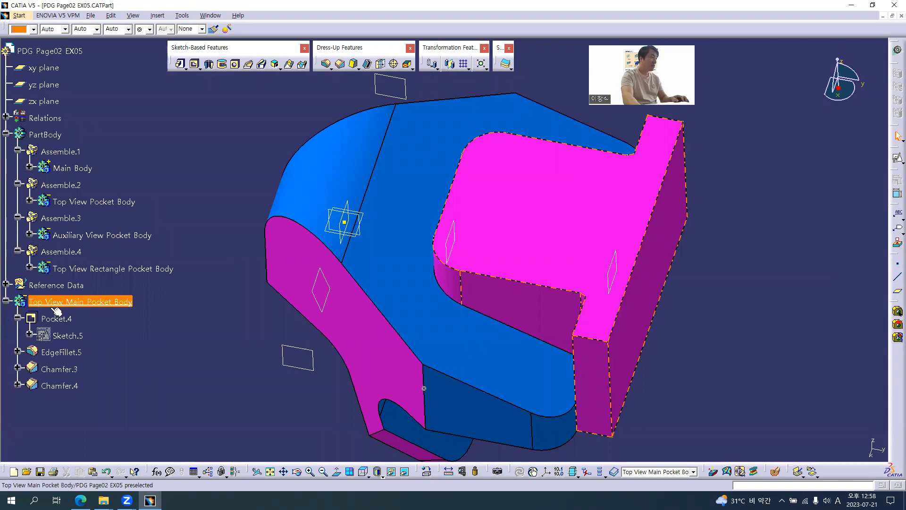
# Step: Check the constant-thickness wall outline around the slot in the PDF drawing's top view, and return to CATIA
pyautogui.hotkey('alt', 'Tab')
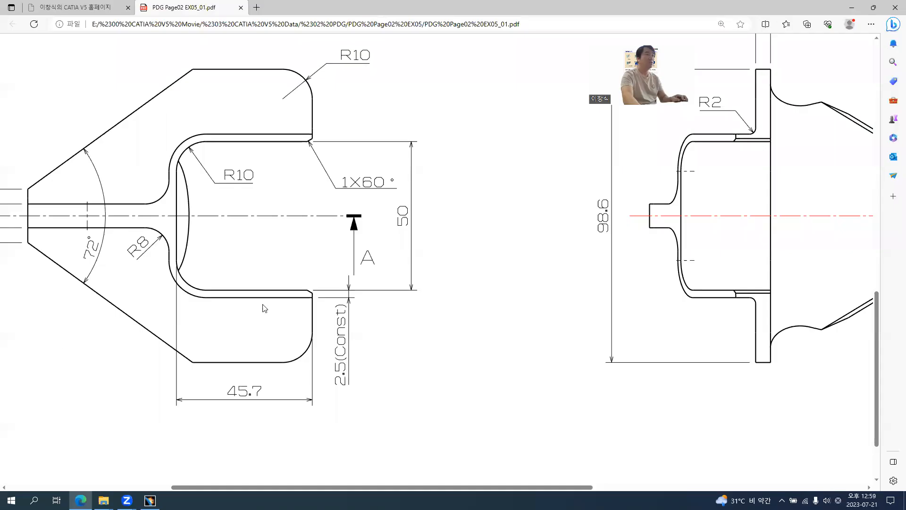
pyautogui.keyDown('ctrl'); pyautogui.scroll(-2, 276, 270); pyautogui.keyUp('ctrl')
pyautogui.keyDown('ctrl'); pyautogui.scroll(3, 293, 197); pyautogui.keyUp('ctrl')
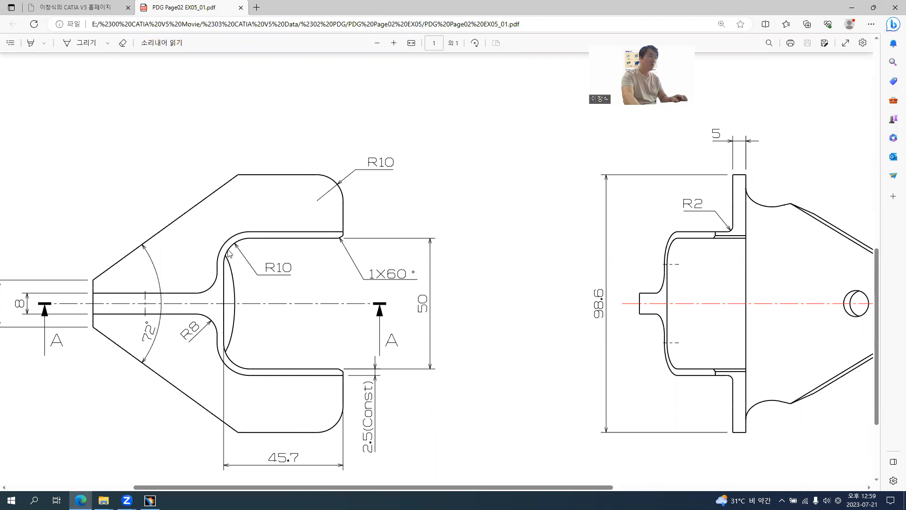
pyautogui.hotkey('alt', 'Tab')
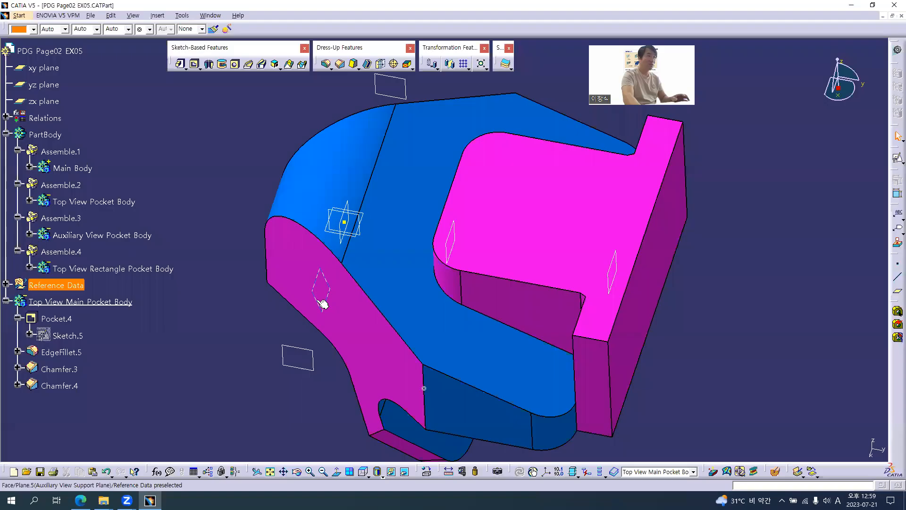
# Step: Open Sketch.5 under Pocket.4 for editing, delete all its geometry, and hide Reference Data
pyautogui.doubleClick(68, 333)
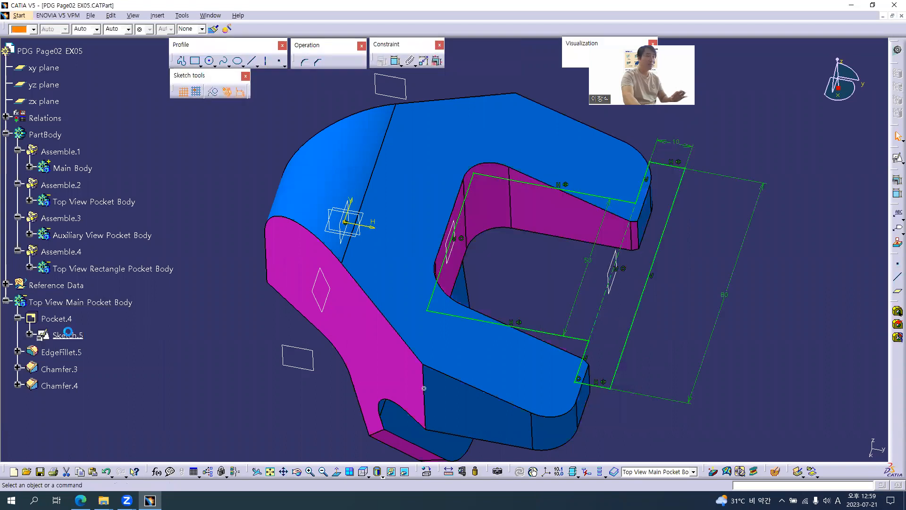
pyautogui.moveTo(485, 301); pyautogui.dragTo(484, 351, button='middle')
pyautogui.moveTo(377, 399); pyautogui.dragTo(333, 429)
pyautogui.press('Delete')
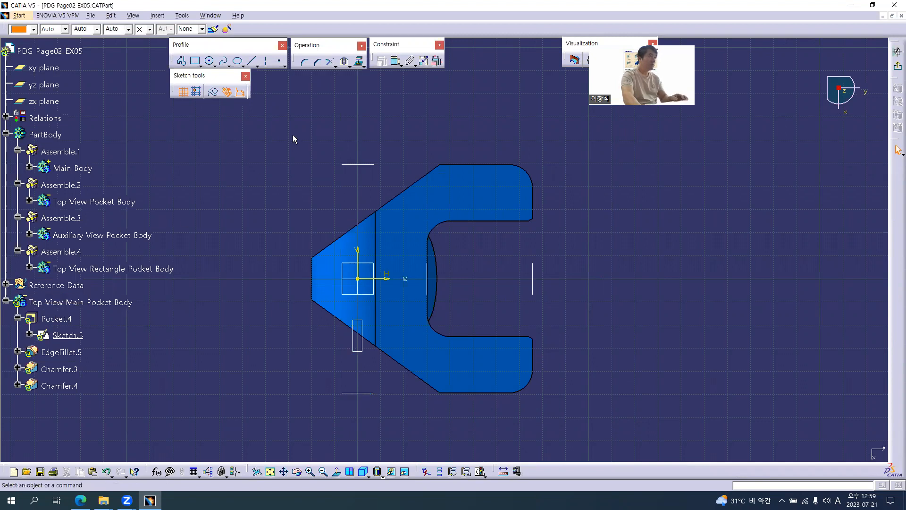
pyautogui.rightClick(58, 287)
pyautogui.click(85, 315)
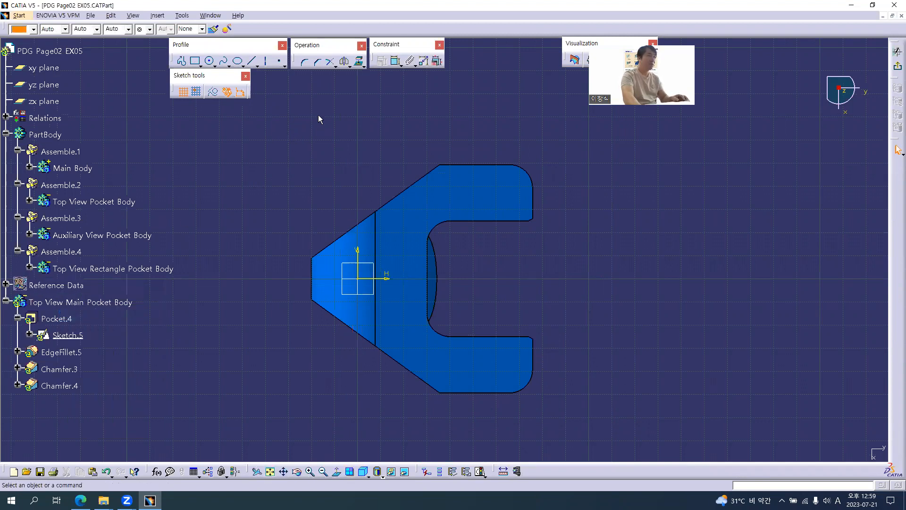
# Step: Project the slot's upper straight wall, rounded corner and inner end wall onto the sketch plane with Project 3D Elements
pyautogui.click(359, 62)
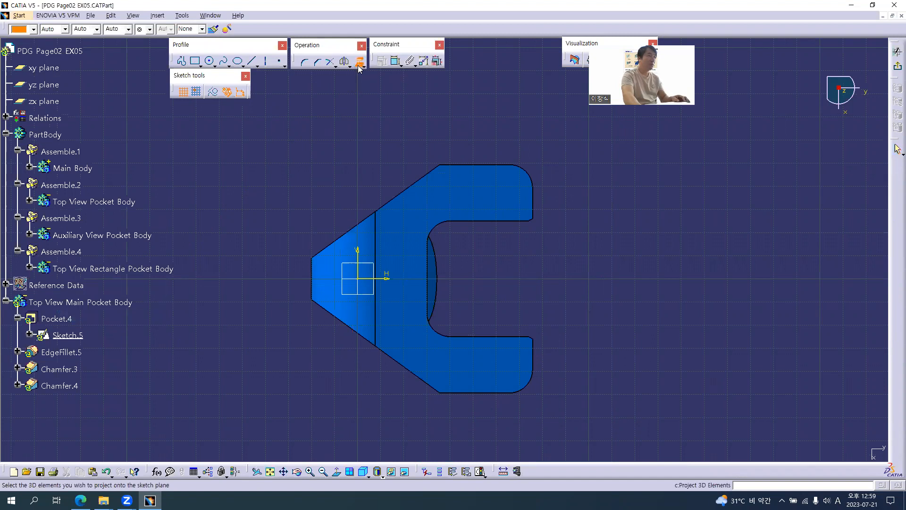
pyautogui.moveTo(430, 313); pyautogui.dragTo(444, 270, button='middle')
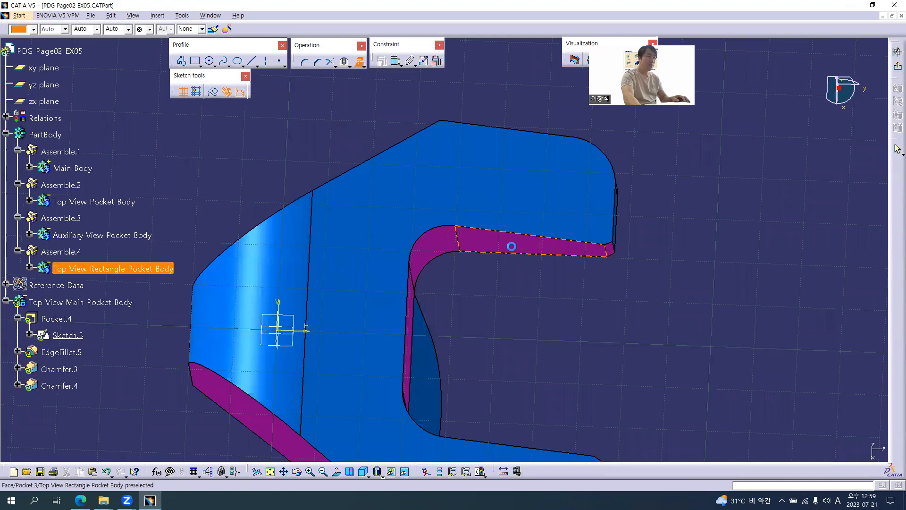
pyautogui.click(516, 248)
pyautogui.click(439, 264)
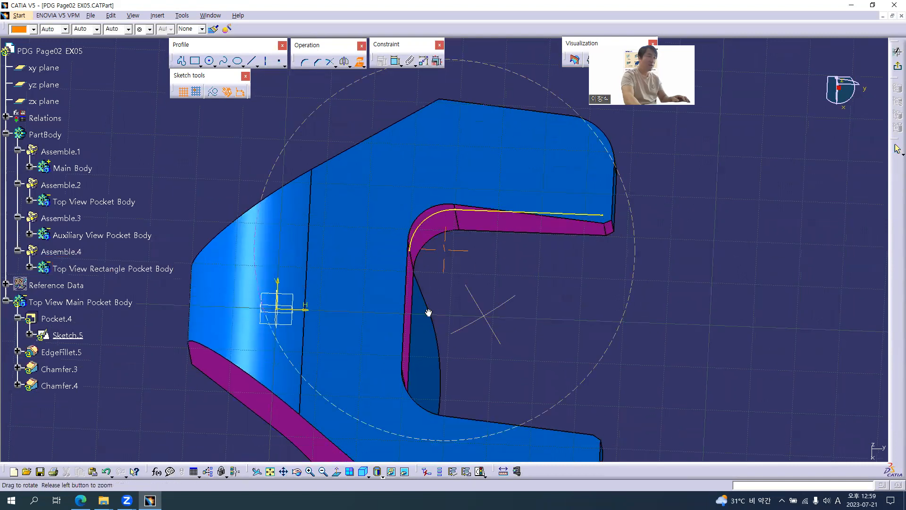
pyautogui.moveTo(429, 314); pyautogui.dragTo(465, 223, button='middle')
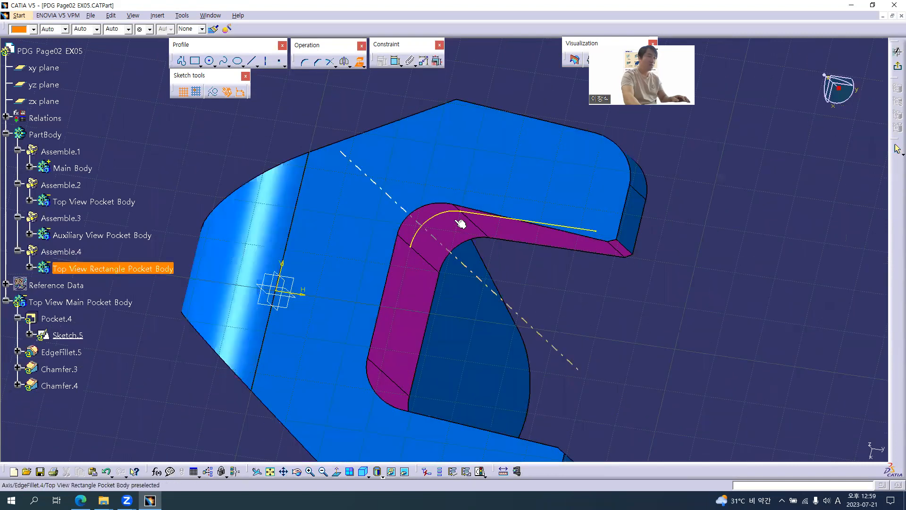
pyautogui.click(416, 295)
# Step: Project the upper arm's end face, rounded outer corner, top edge, slanted side and the body's narrow end onto the sketch plane
pyautogui.moveTo(486, 324); pyautogui.dragTo(535, 125, button='middle')
pyautogui.moveTo(639, 298); pyautogui.dragTo(584, 263, button='middle')
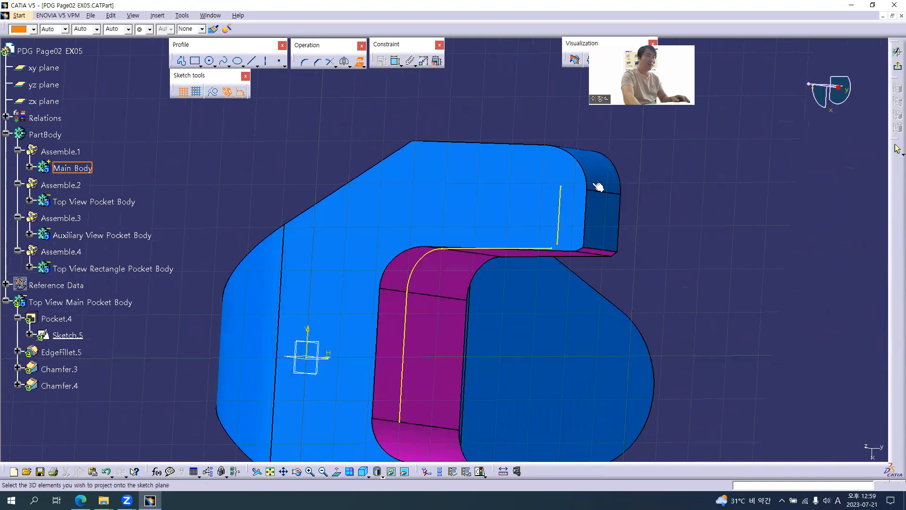
pyautogui.moveTo(323, 229); pyautogui.dragTo(592, 151, button='middle')
pyautogui.click(594, 135)
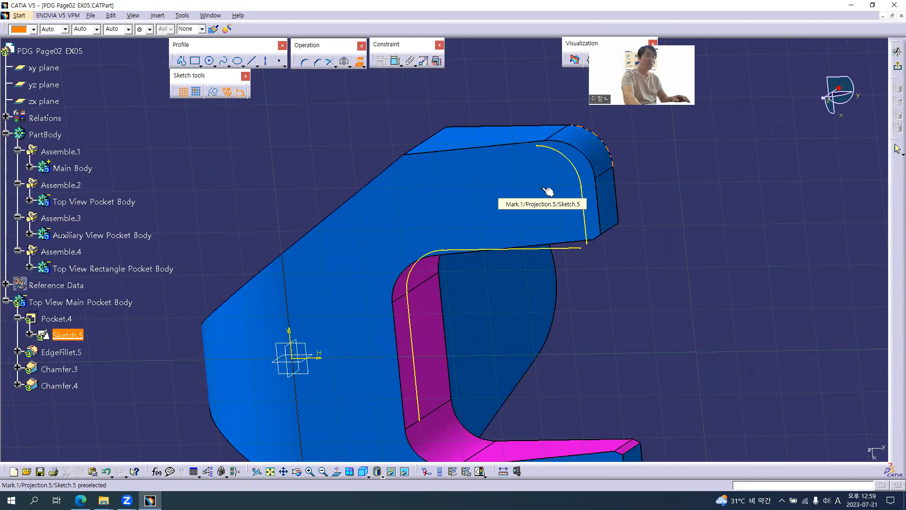
pyautogui.moveTo(370, 259)
pyautogui.mouseDown(button='middle')
pyautogui.moveTo(410, 268)
pyautogui.moveTo(348, 216)
pyautogui.moveTo(473, 338)
pyautogui.moveTo(462, 293)
pyautogui.moveTo(493, 289)
pyautogui.moveTo(530, 302)
pyautogui.moveTo(477, 297)
pyautogui.moveTo(497, 326)
pyautogui.moveTo(527, 315)
pyautogui.moveTo(482, 236)
pyautogui.mouseUp(button='middle')
pyautogui.click(206, 341)
pyautogui.press('Escape')
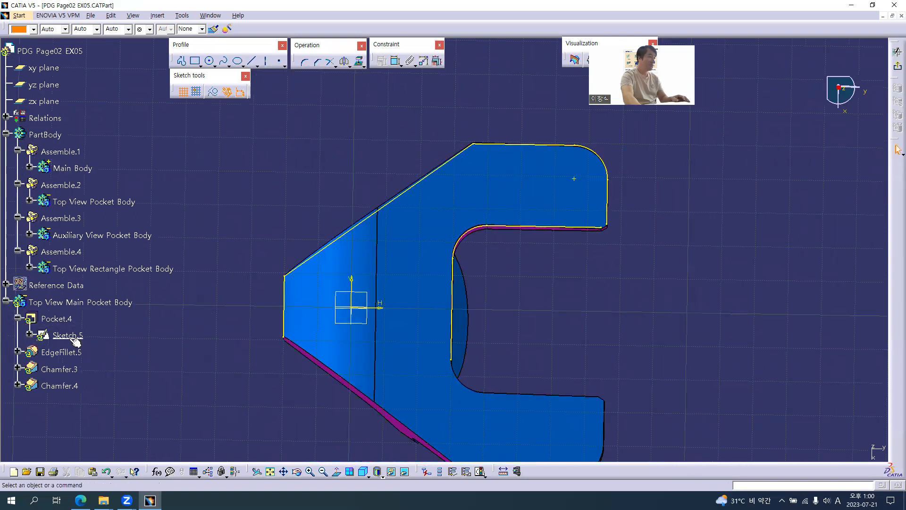
# Step: Hide PartBody and convert the centre point of the projected outer corner arc to a construction element
pyautogui.rightClick(46, 135)
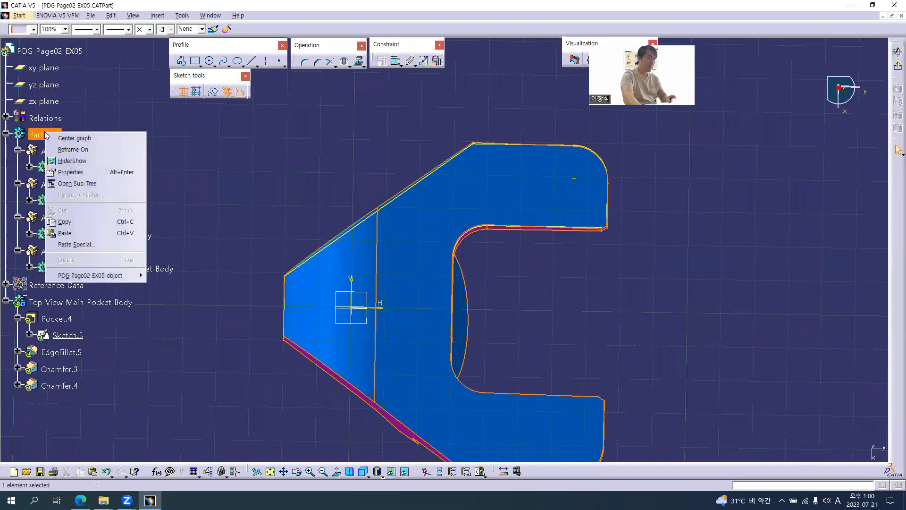
pyautogui.click(73, 160)
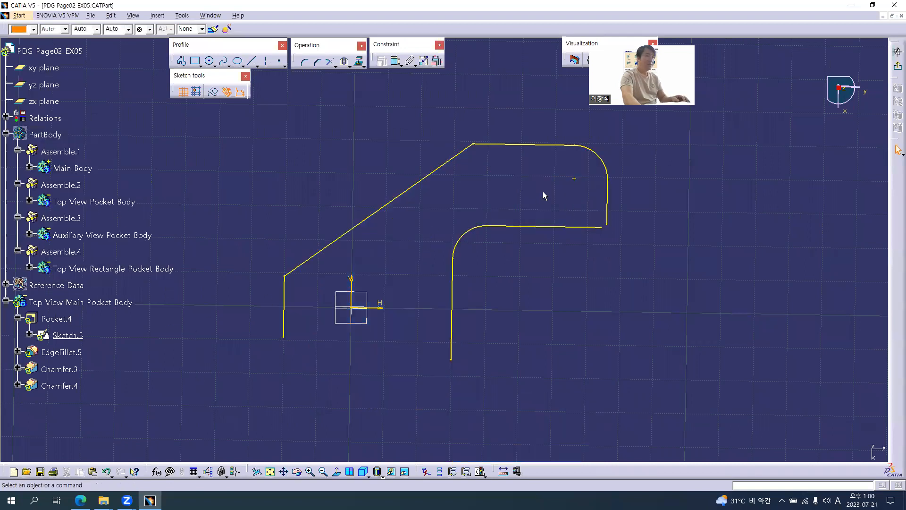
pyautogui.click(573, 185)
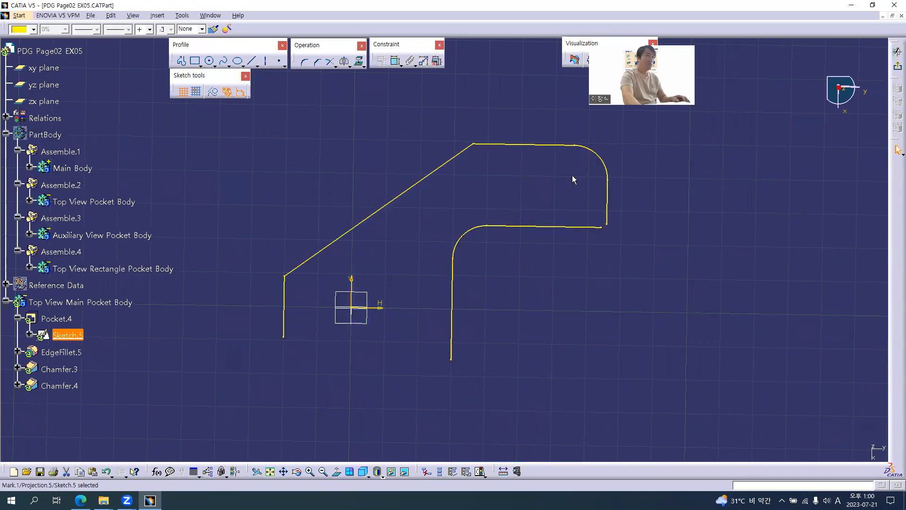
pyautogui.click(213, 93)
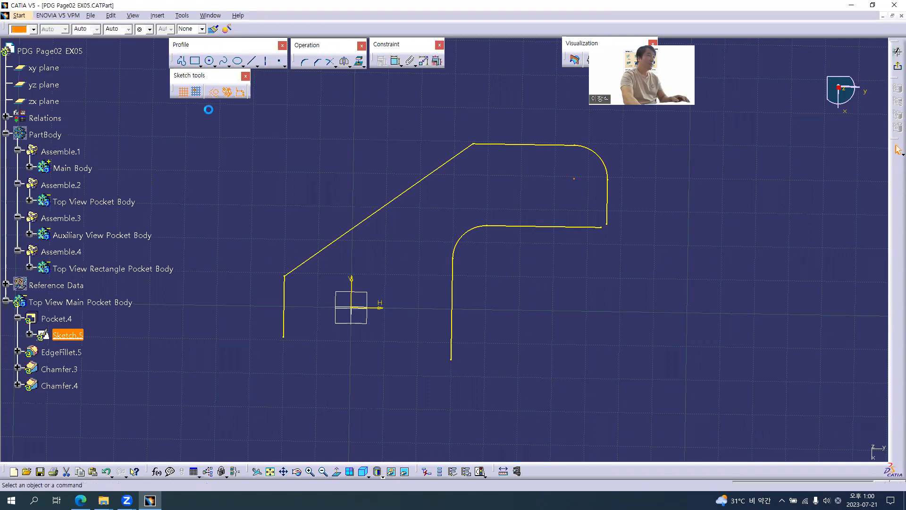
pyautogui.moveTo(460, 273)
pyautogui.mouseDown(button='middle')
pyautogui.moveTo(491, 289)
pyautogui.moveTo(451, 274)
pyautogui.moveTo(382, 318)
pyautogui.moveTo(443, 306)
pyautogui.moveTo(600, 251)
pyautogui.mouseUp(button='middle')
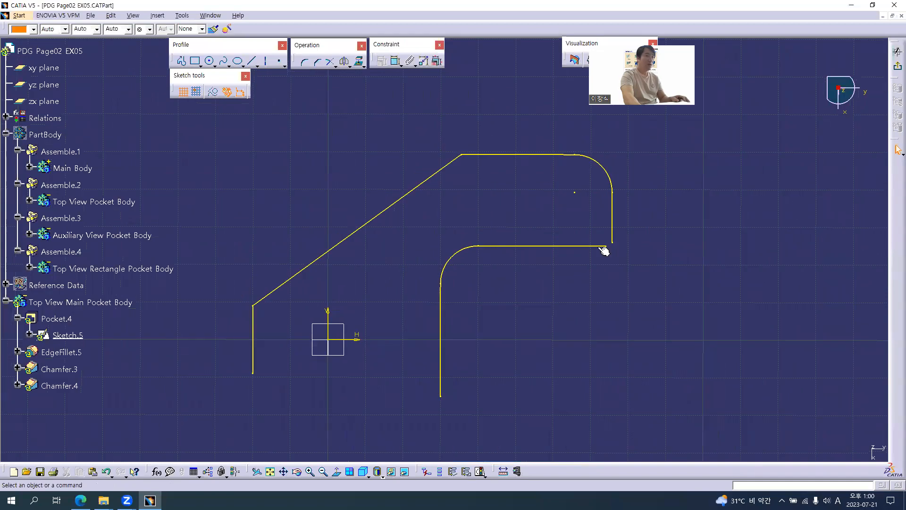
# Step: Check the top view in the PDF drawing, and trim the upper arm's end line and the slot's upper wall line to a shared corner
pyautogui.hotkey('alt', 'Tab')
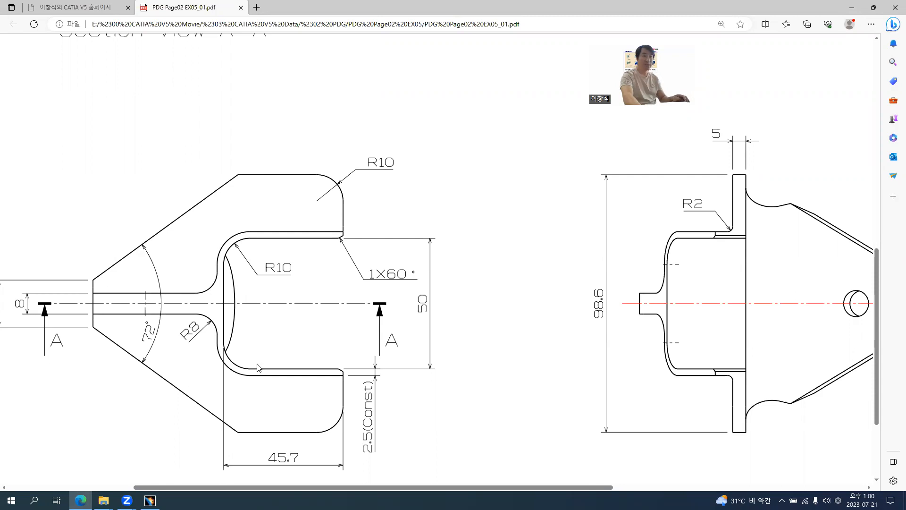
pyautogui.keyDown('ctrl'); pyautogui.scroll(-1, 259, 367); pyautogui.keyUp('ctrl')
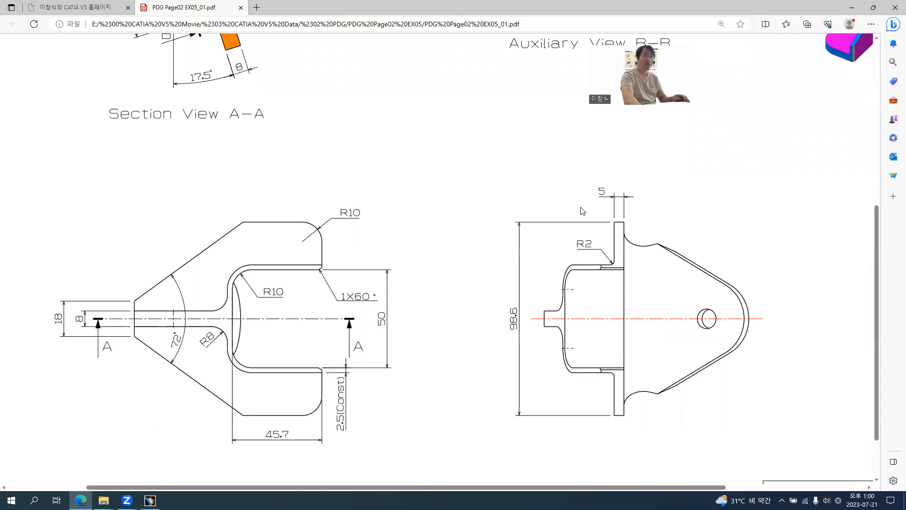
pyautogui.keyDown('ctrl'); pyautogui.scroll(2, 128, 303); pyautogui.keyUp('ctrl')
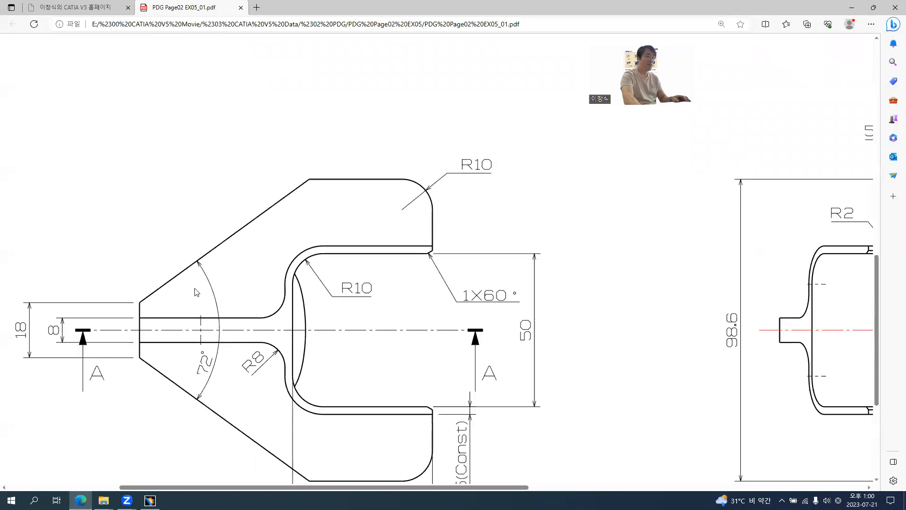
pyautogui.hotkey('alt', 'Tab')
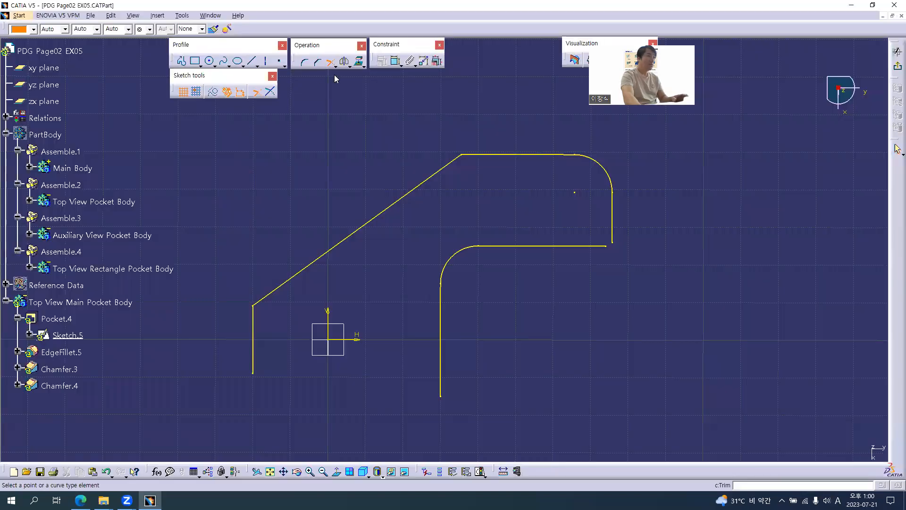
pyautogui.click(613, 227)
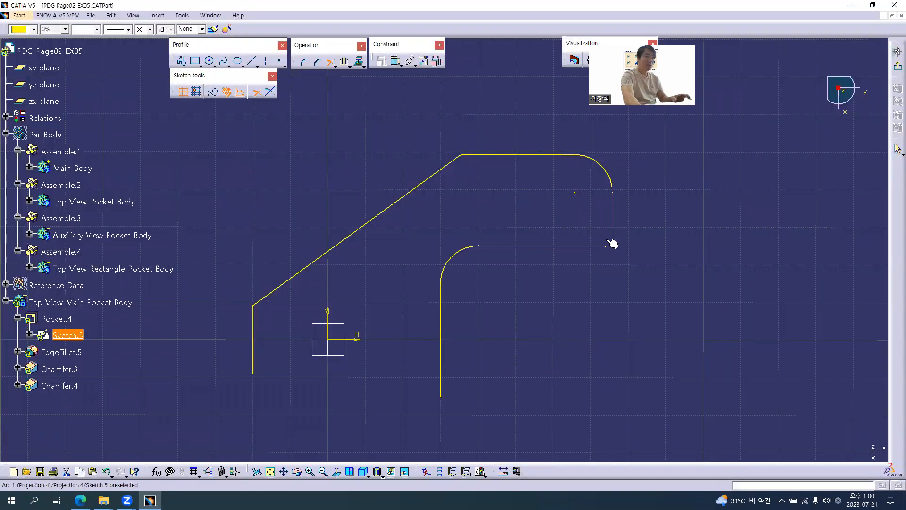
pyautogui.click(585, 247)
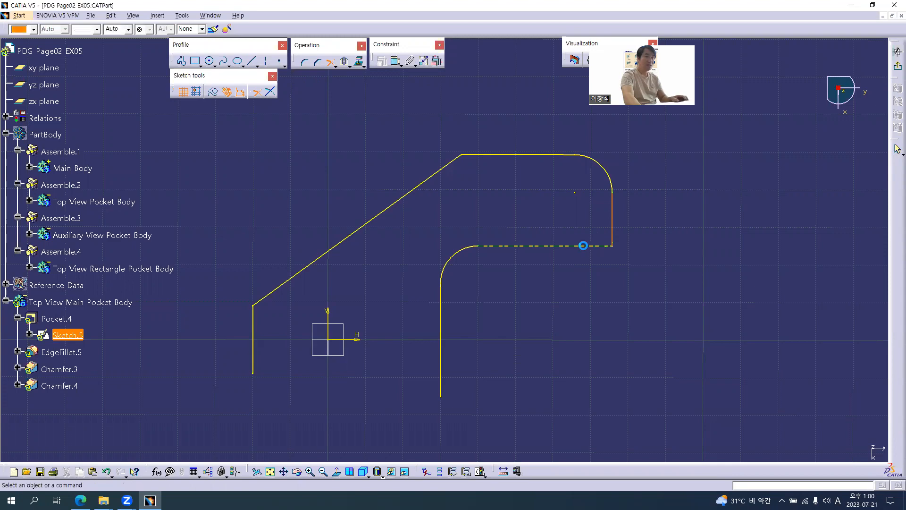
# Step: Offset the slot's upper wall, rounded corner and inner end wall outward by about 3.1 mm each
pyautogui.hotkey('alt', 'Tab')
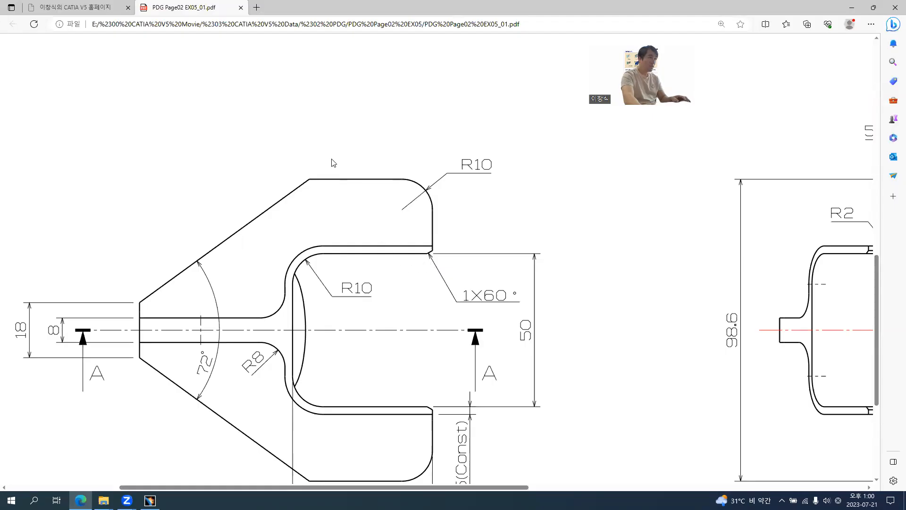
pyautogui.hotkey('alt', 'Tab')
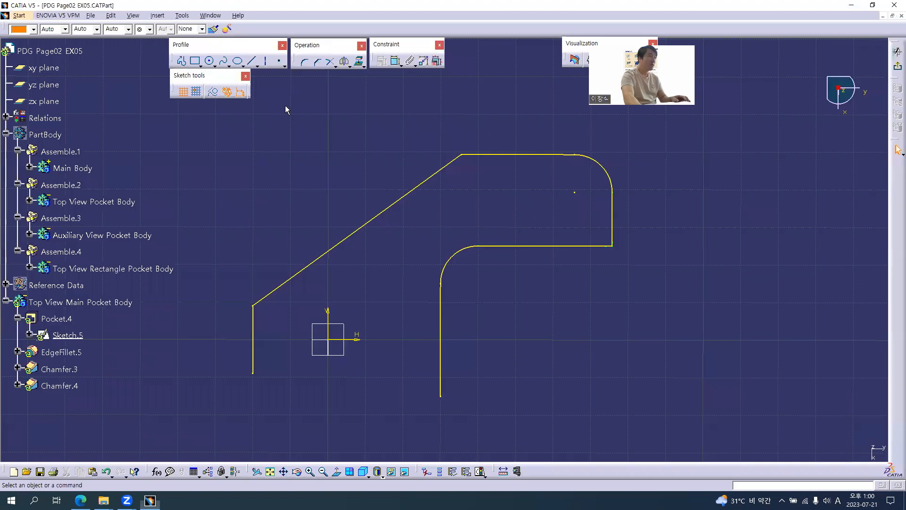
pyautogui.click(349, 66)
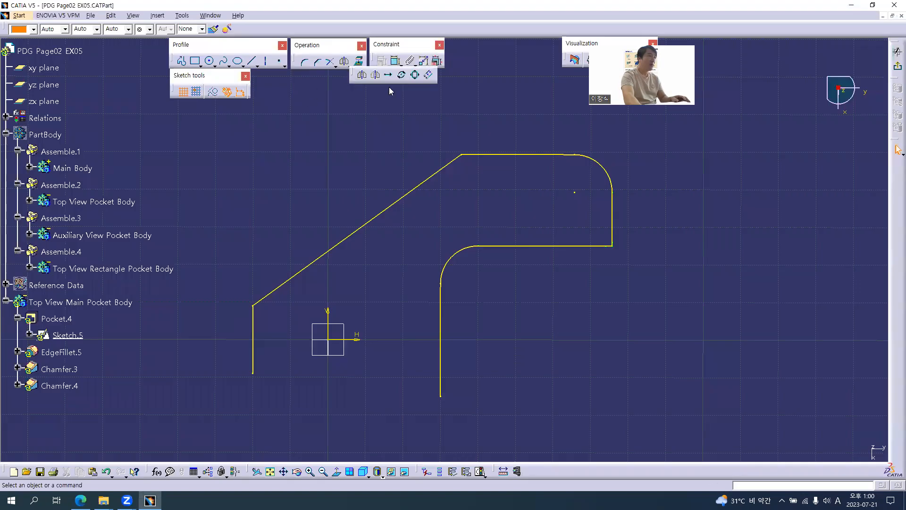
pyautogui.click(429, 77)
pyautogui.click(522, 246)
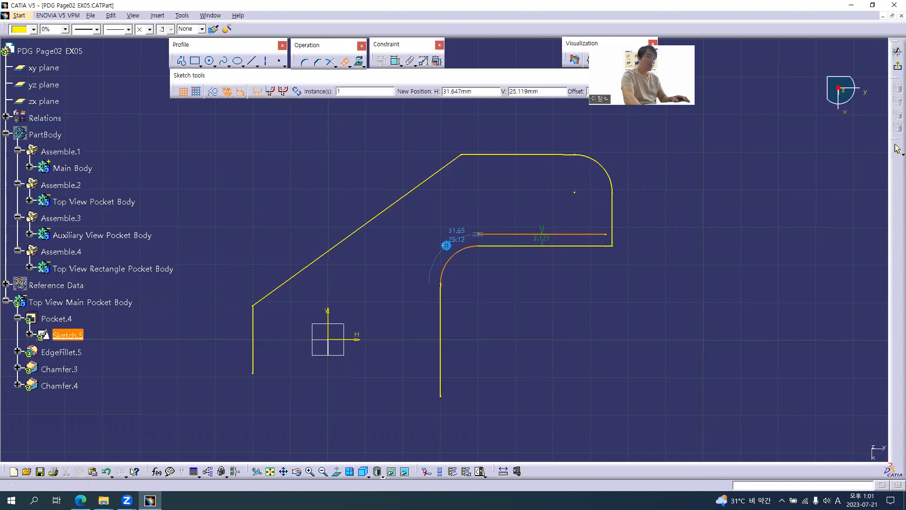
pyautogui.click(441, 247)
pyautogui.click(439, 328)
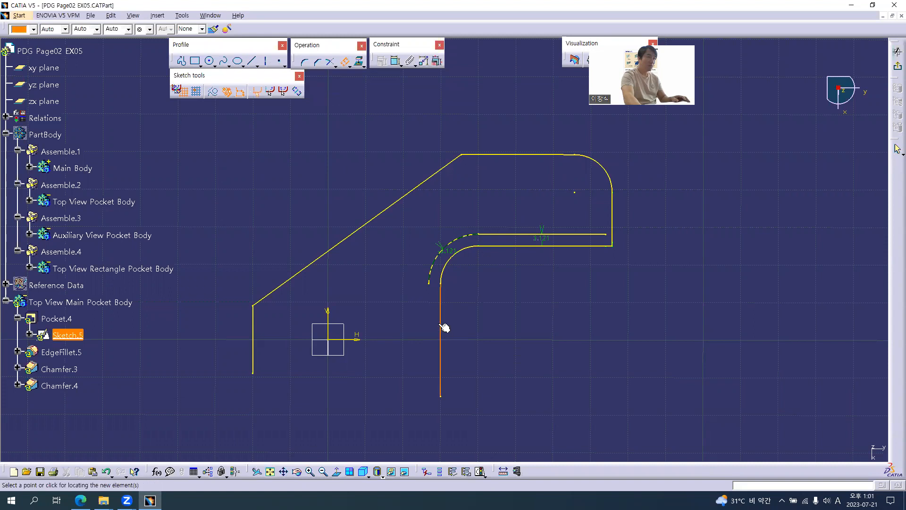
pyautogui.click(427, 318)
pyautogui.moveTo(499, 288); pyautogui.dragTo(417, 136, button='middle')
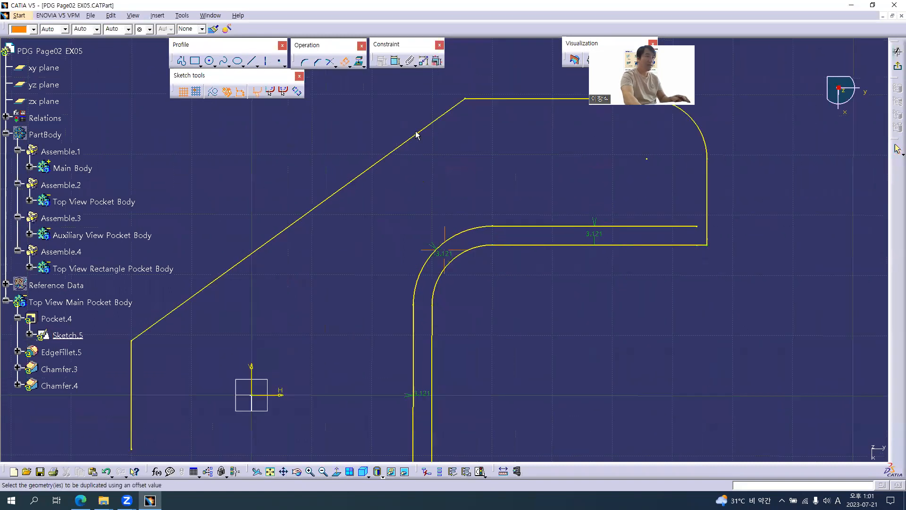
pyautogui.click(344, 62)
pyautogui.moveTo(469, 359); pyautogui.dragTo(453, 329, button='middle')
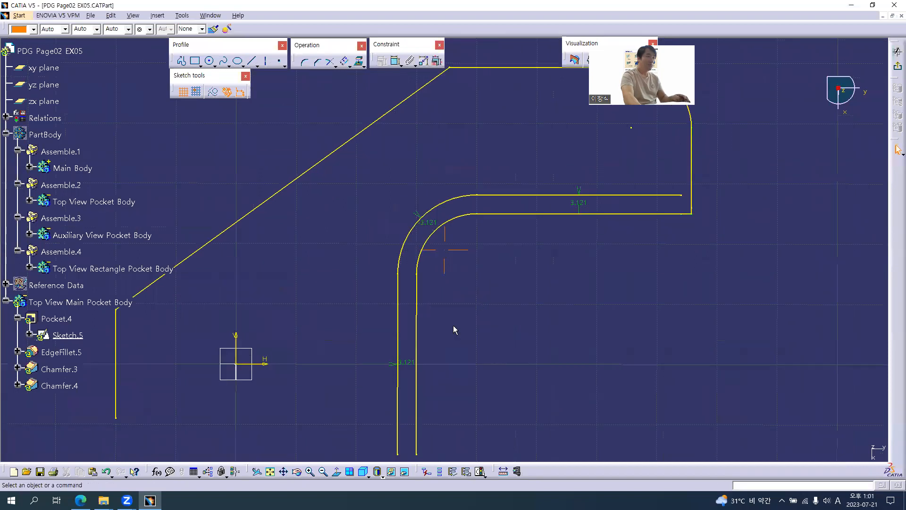
# Step: Link the three wall offset dimensions as Equivalent Dimensions with a value of 2.5 mm
pyautogui.click(577, 203)
pyautogui.keyDown('ctrl'); pyautogui.click(426, 219); pyautogui.keyUp('ctrl')
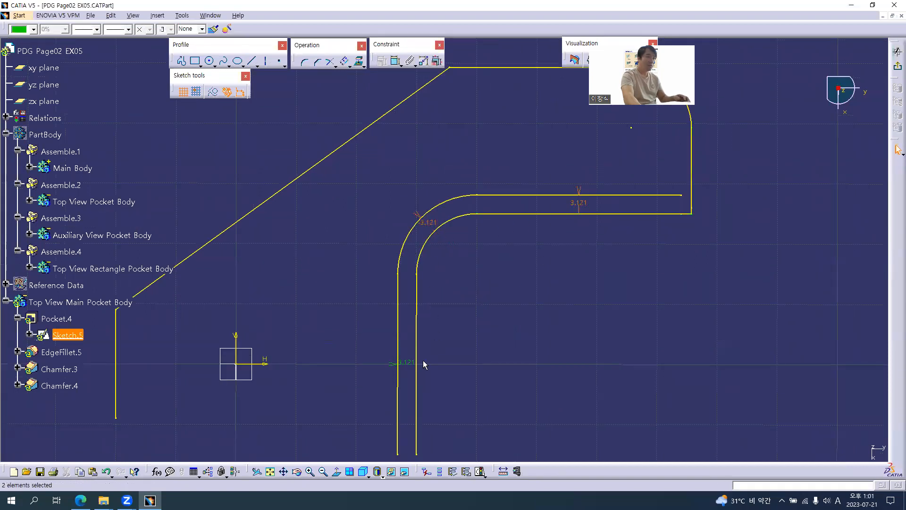
pyautogui.keyDown('ctrl'); pyautogui.click(409, 364); pyautogui.keyUp('ctrl')
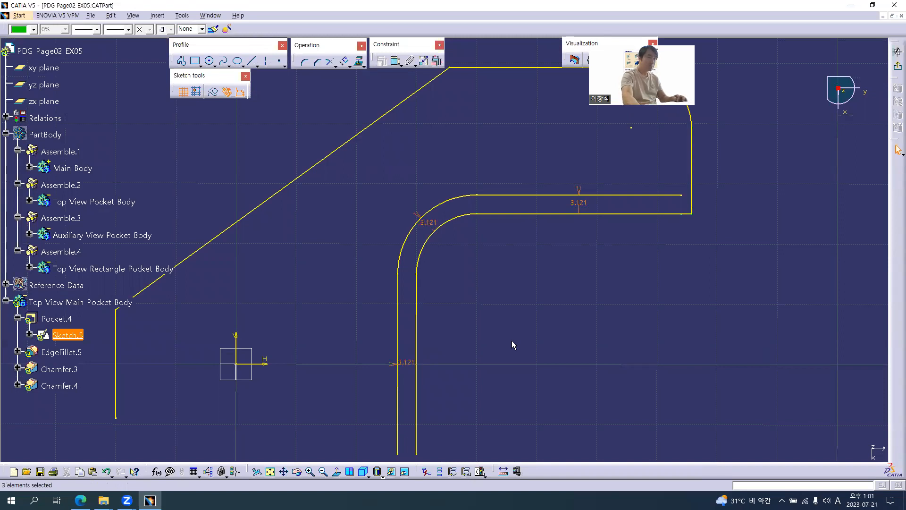
pyautogui.rightClick(582, 203)
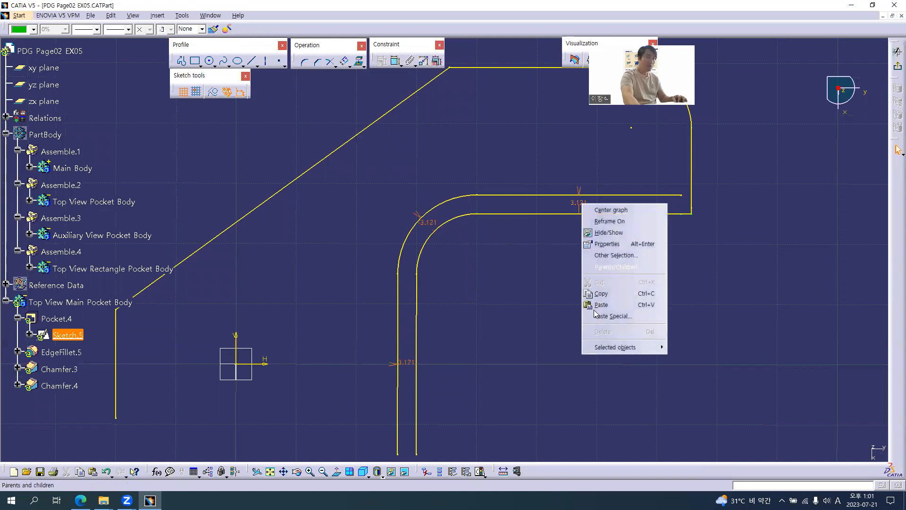
pyautogui.moveTo(626, 351)
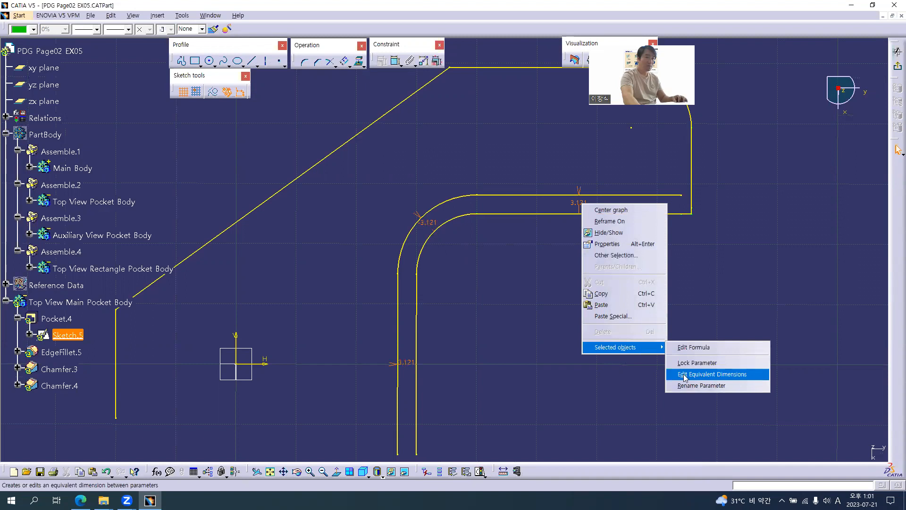
pyautogui.click(703, 374)
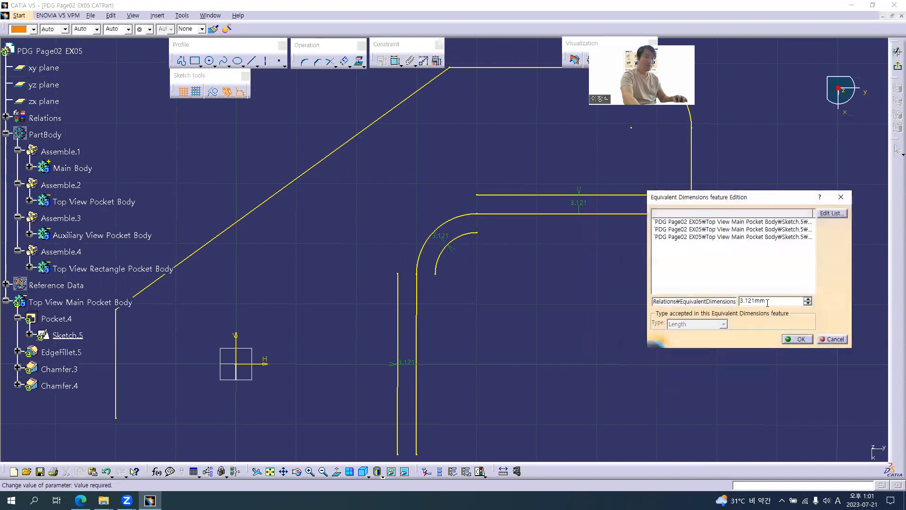
pyautogui.write('2.')
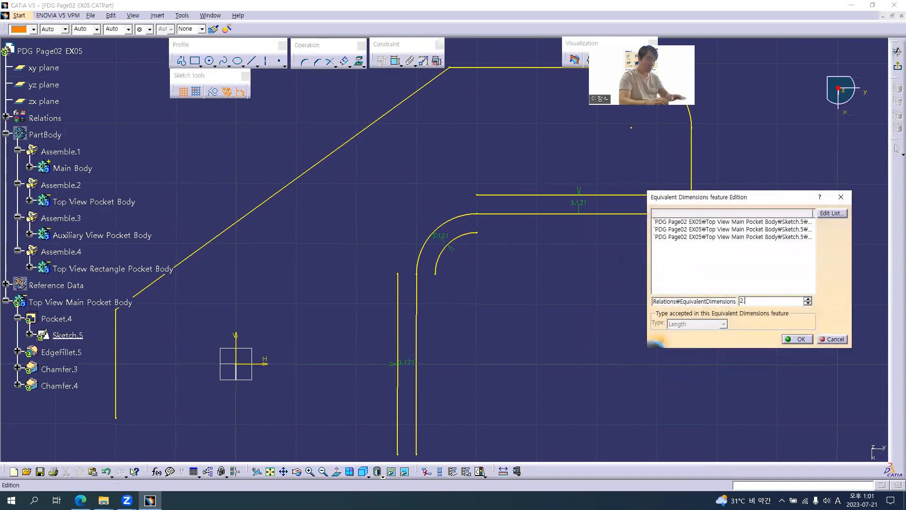
pyautogui.write('5')
pyautogui.press('Return')
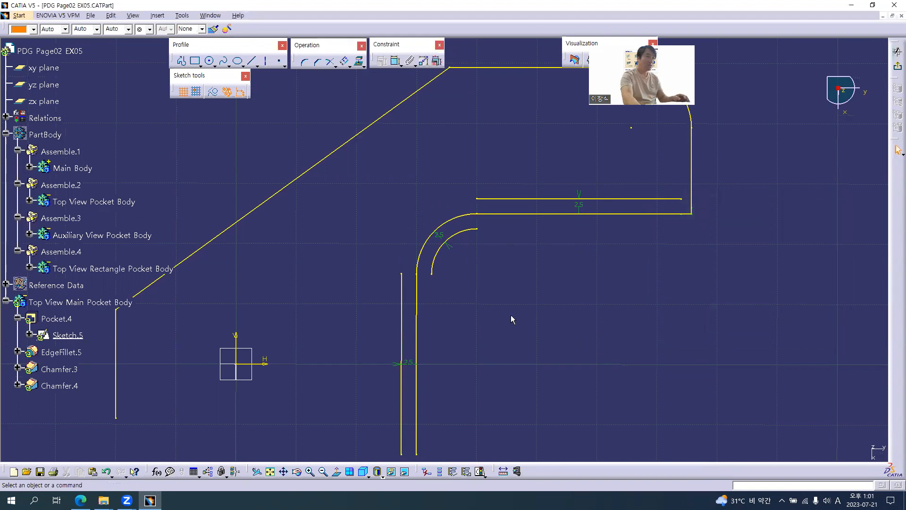
# Step: Move the rounded corner's offset dimension clear of the geometry and delete the offset arc lying inside the corner
pyautogui.click(445, 237)
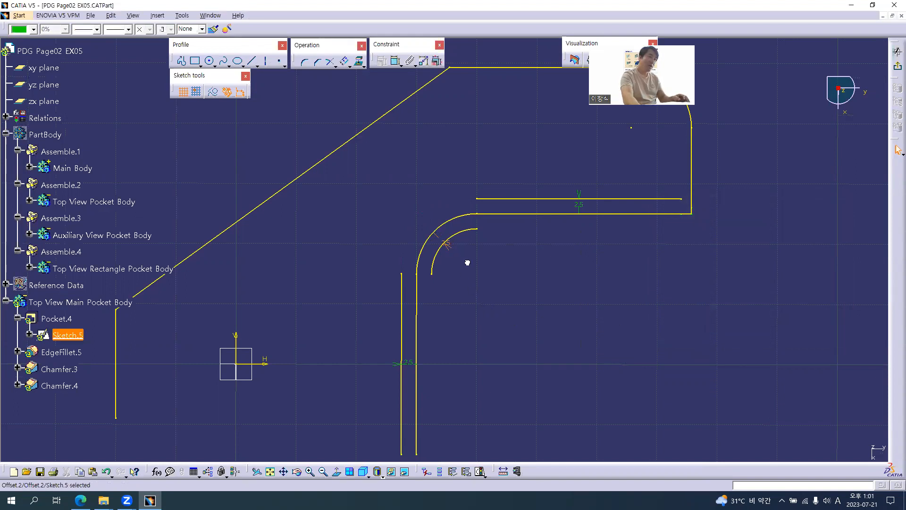
pyautogui.moveTo(466, 254); pyautogui.dragTo(416, 223)
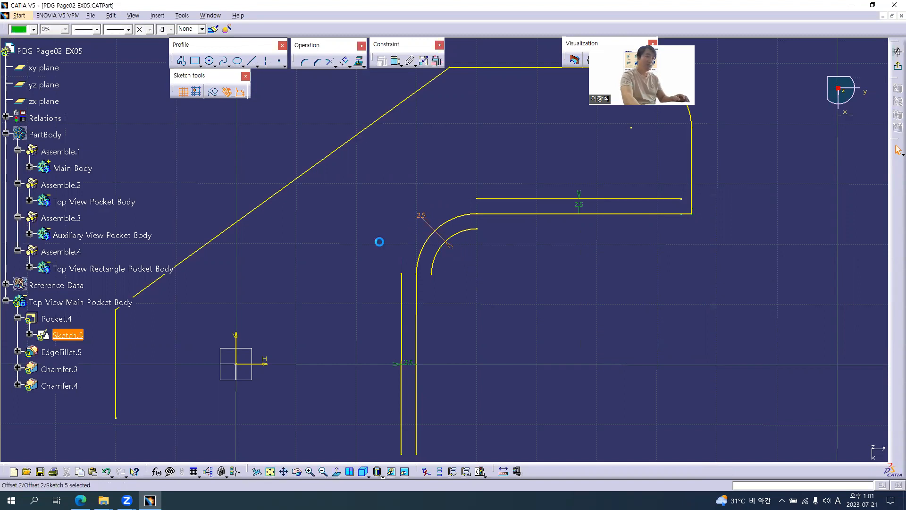
pyautogui.click(379, 242)
pyautogui.click(422, 221)
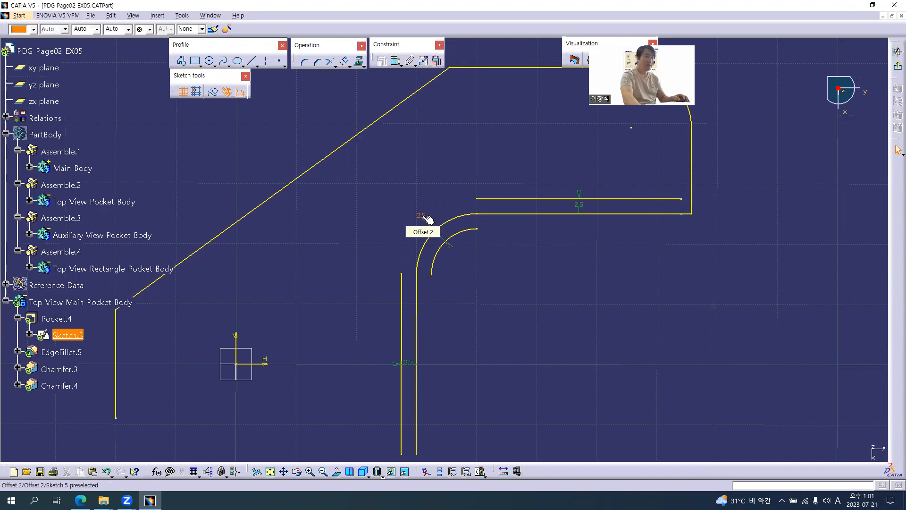
pyautogui.click(467, 233)
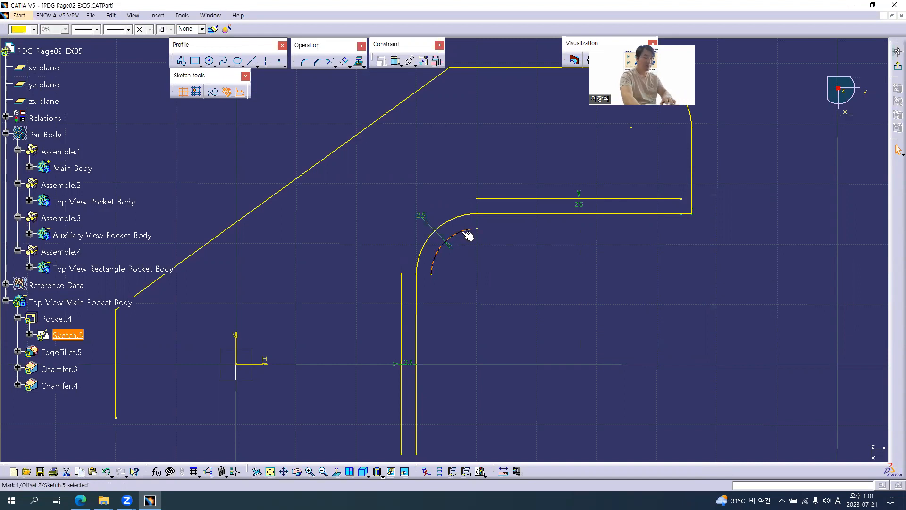
pyautogui.press('Delete')
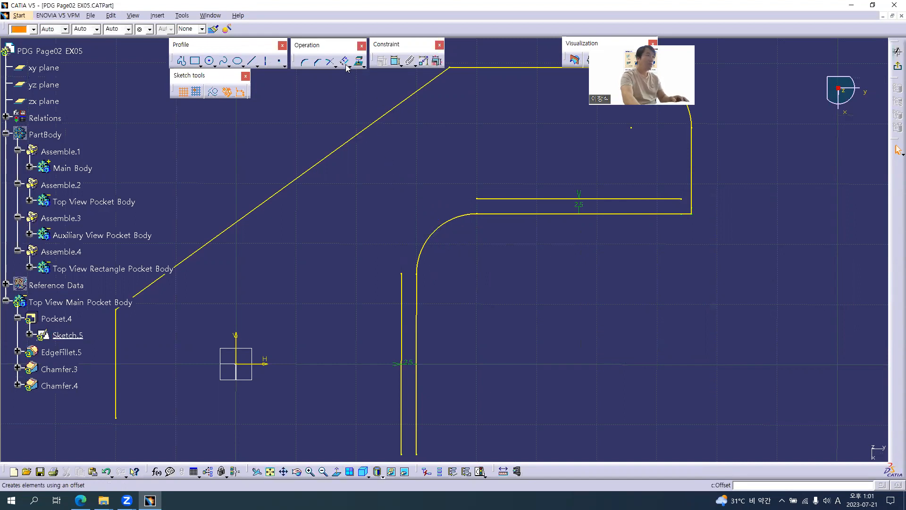
# Step: Offset the slot's rounded corner arc again by 2.5 mm, toward the outside
pyautogui.click(344, 60)
pyautogui.click(432, 230)
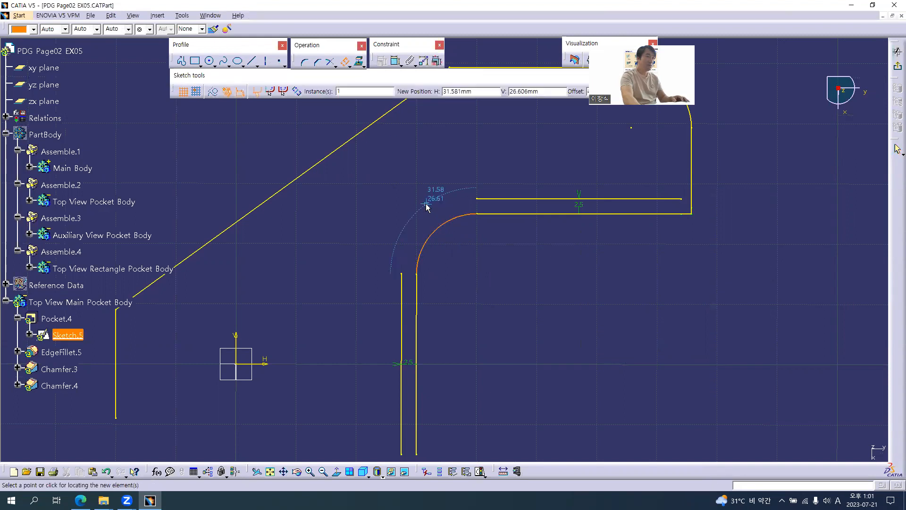
pyautogui.click(429, 213)
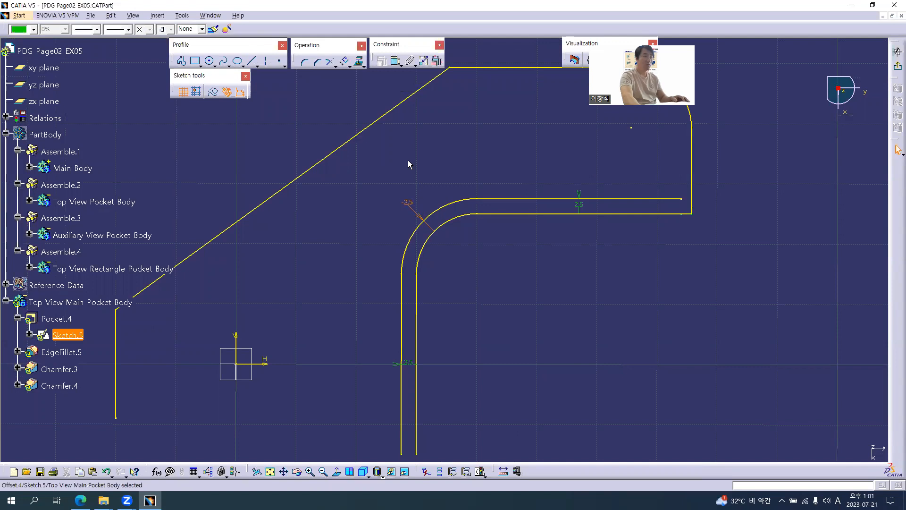
# Step: Add a formula that sets the arc's offset to the negative of the inner end wall's offset value (-Offset.3 Value)
pyautogui.rightClick(411, 201)
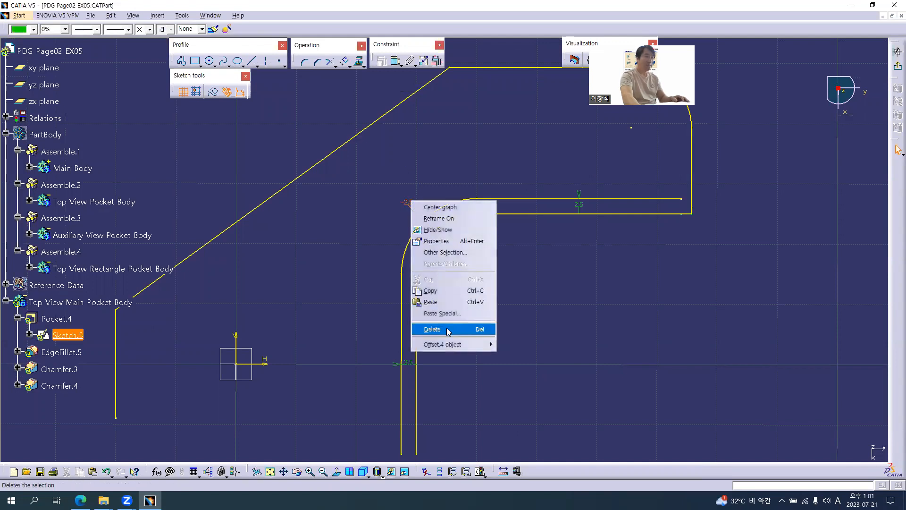
pyautogui.moveTo(472, 344)
pyautogui.click(534, 353)
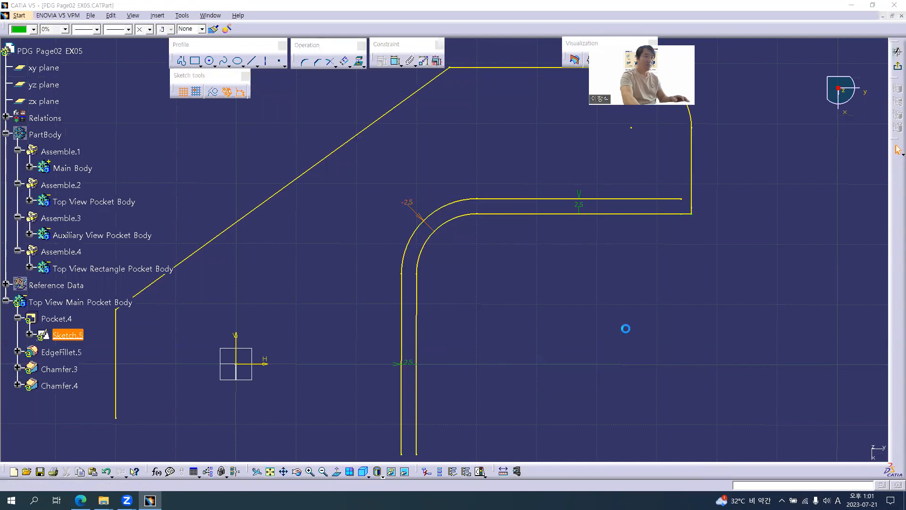
pyautogui.click(407, 362)
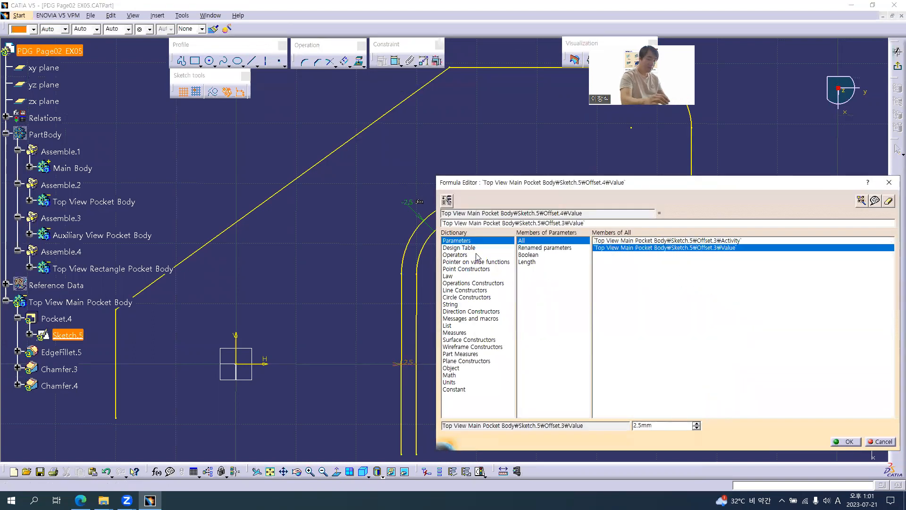
pyautogui.click(442, 222)
pyautogui.write('-')
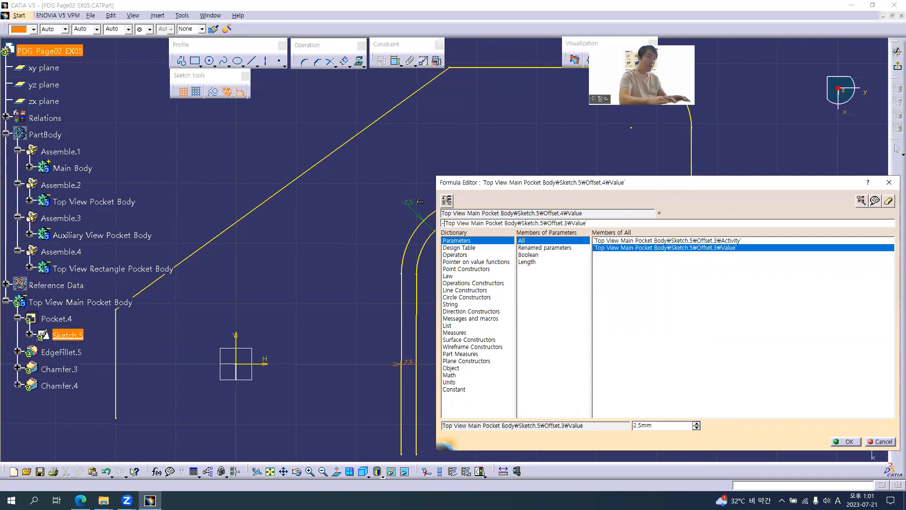
pyautogui.click(845, 442)
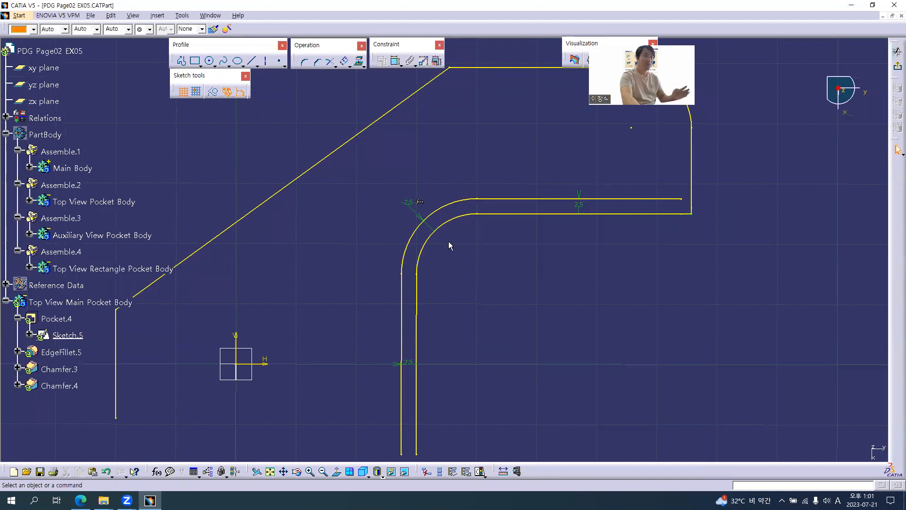
# Step: Trim the upper arm's end line and the offset upper wall line to a shared corner
pyautogui.moveTo(491, 279); pyautogui.dragTo(484, 303, button='middle')
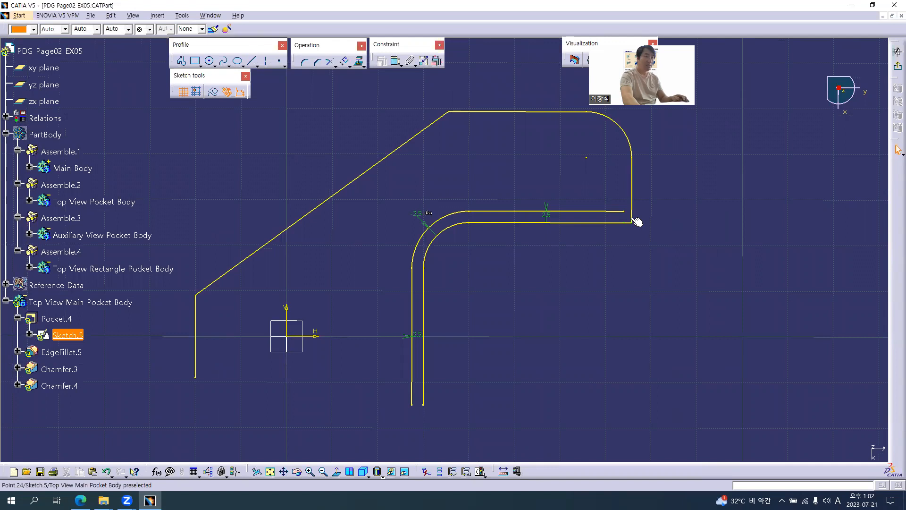
pyautogui.click(330, 62)
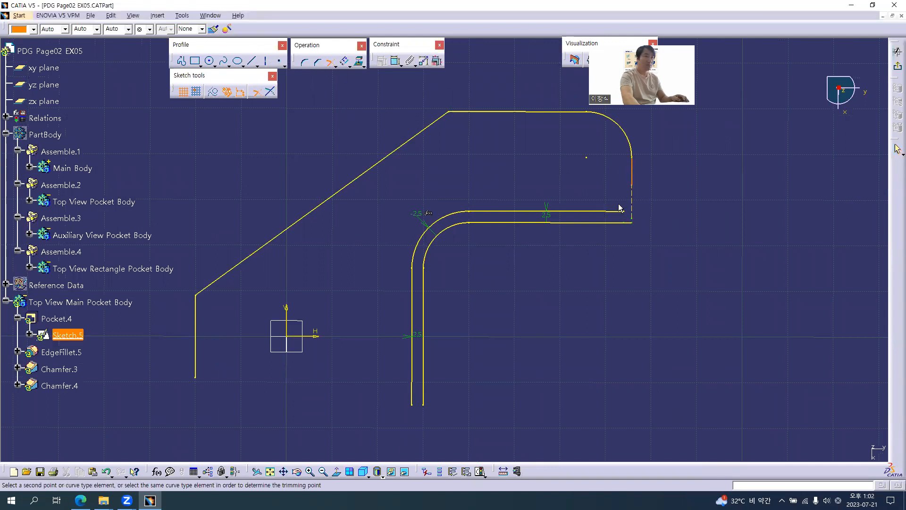
pyautogui.click(608, 215)
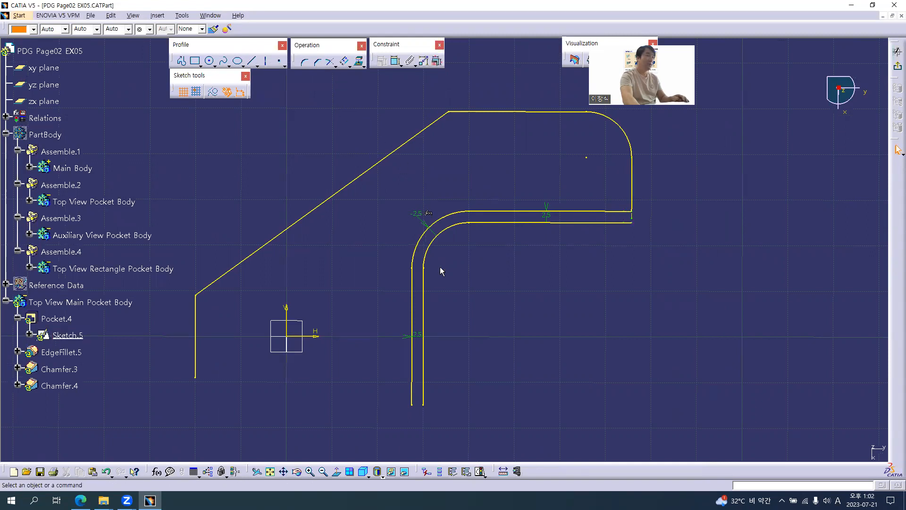
# Step: Convert the original inner end wall, rounded corner and upper wall lines of the slot to construction elements
pyautogui.click(423, 277)
pyautogui.keyDown('ctrl'); pyautogui.click(493, 224); pyautogui.keyUp('ctrl')
pyautogui.click(213, 92)
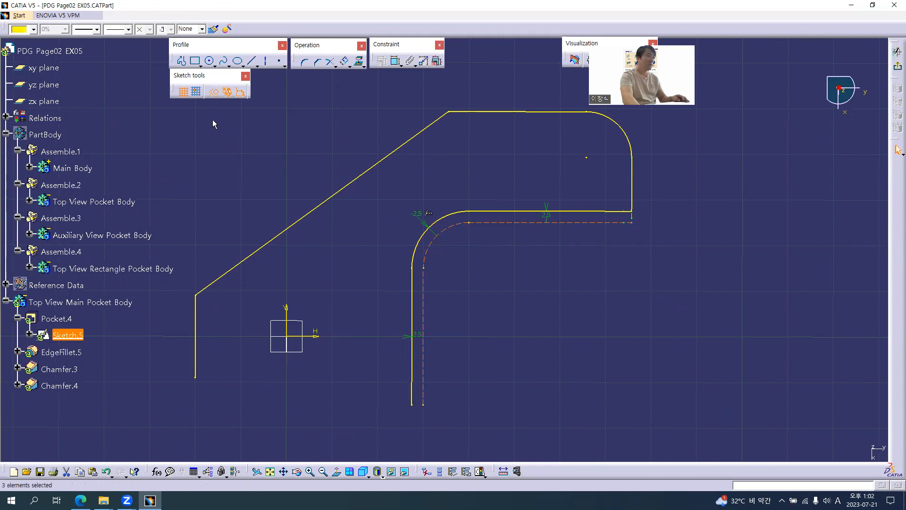
pyautogui.moveTo(241, 194); pyautogui.dragTo(343, 197, button='middle')
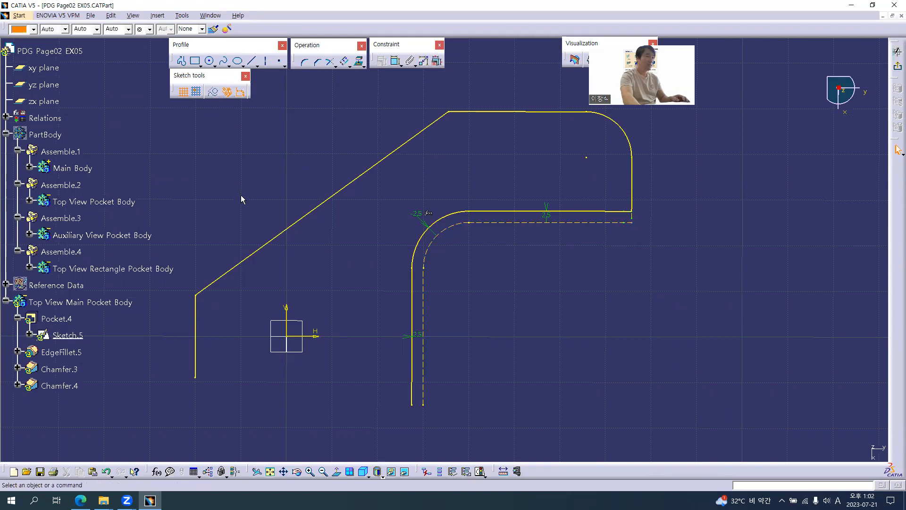
# Step: Check the centre rib in the PDF drawing and sketch two horizontal lines from the outer end line to the offset inner wall, either side of the horizontal axis
pyautogui.hotkey('alt', 'Tab')
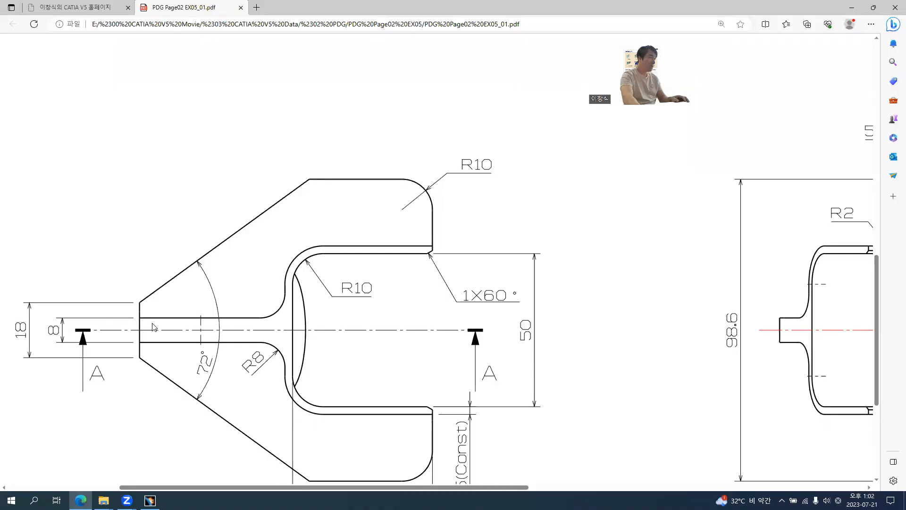
pyautogui.hotkey('alt', 'Tab')
pyautogui.click(252, 60)
pyautogui.click(296, 320)
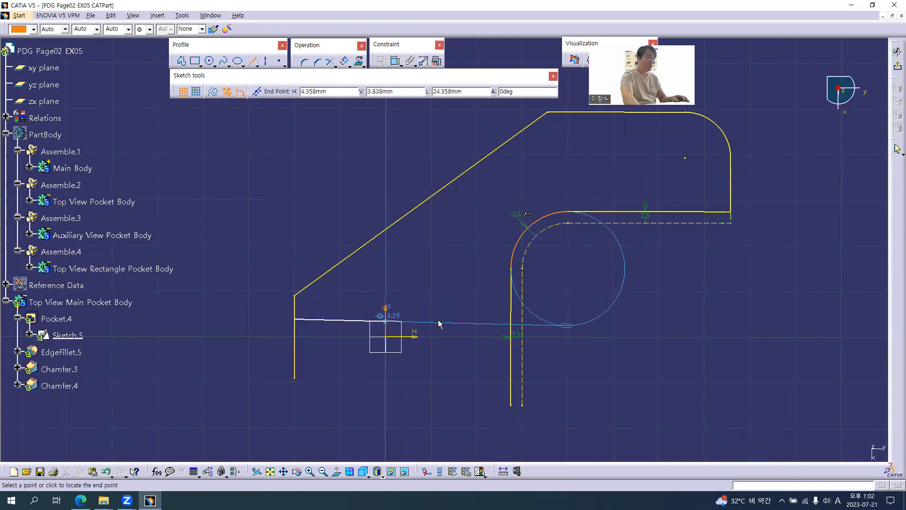
pyautogui.click(514, 320)
pyautogui.click(341, 189)
pyautogui.moveTo(343, 216); pyautogui.dragTo(341, 175, button='middle')
pyautogui.click(252, 60)
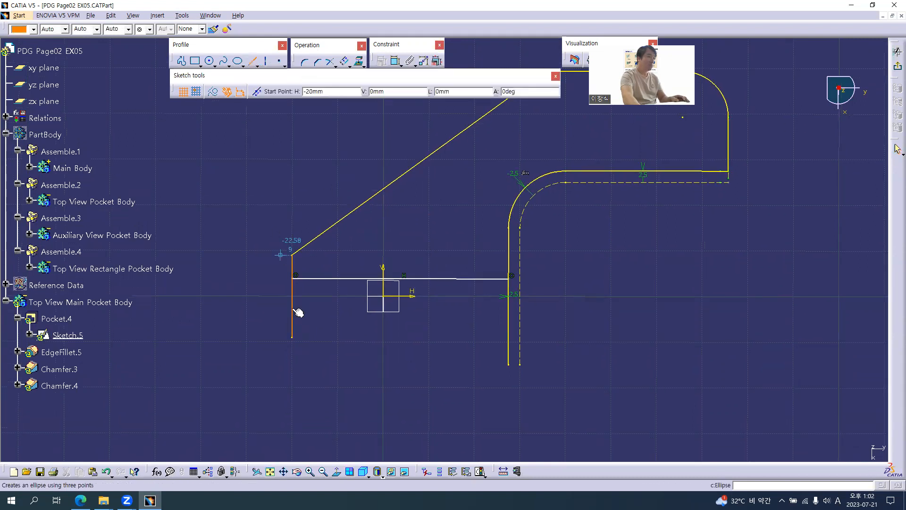
pyautogui.click(293, 310)
pyautogui.click(512, 312)
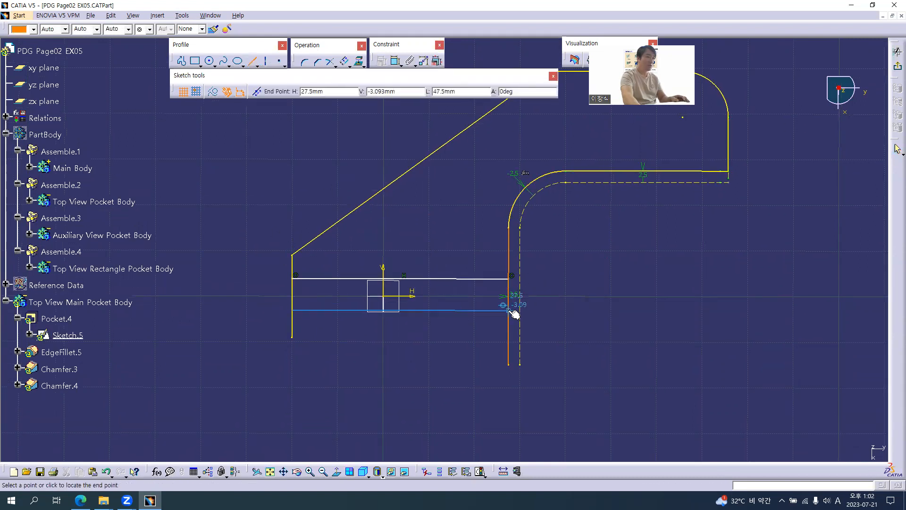
pyautogui.click(395, 62)
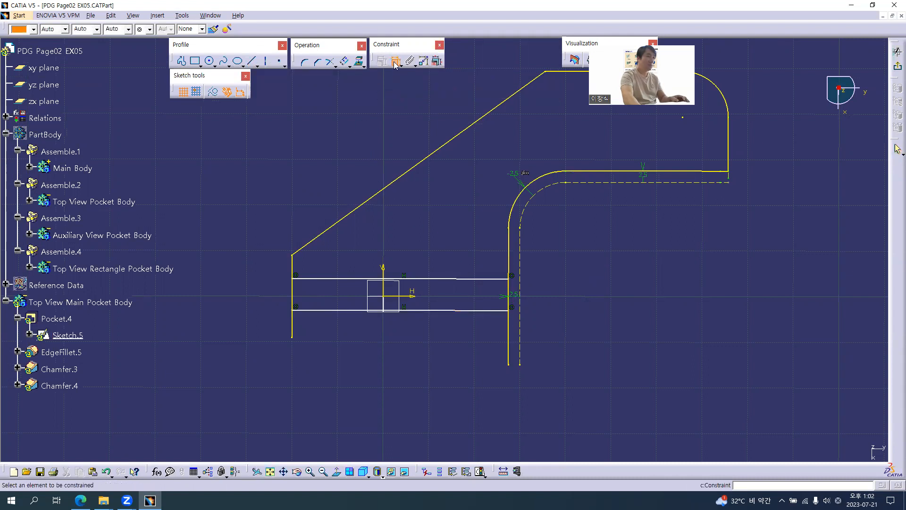
pyautogui.click(347, 279)
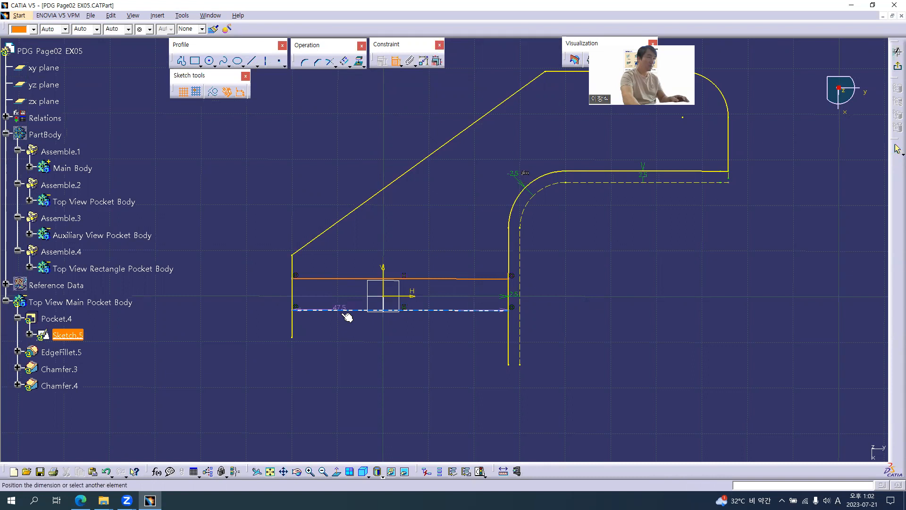
pyautogui.click(348, 315)
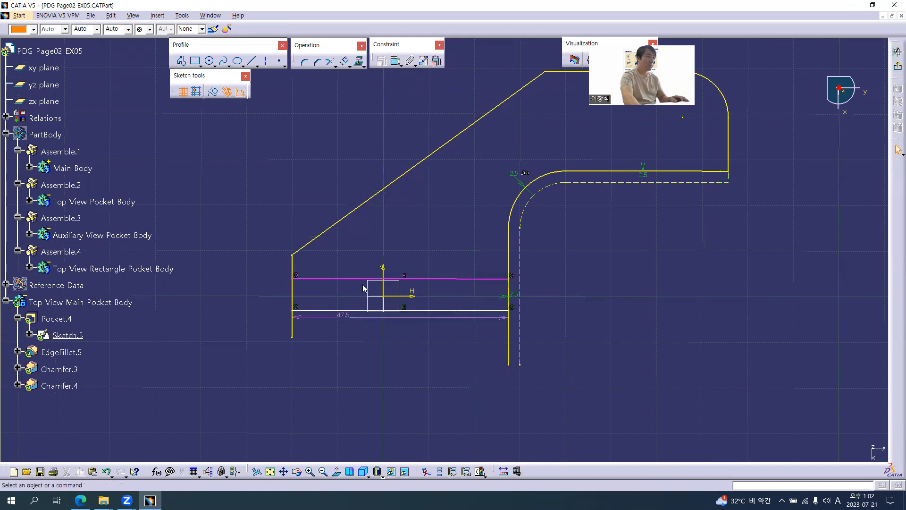
pyautogui.click(354, 317)
pyautogui.press('Delete')
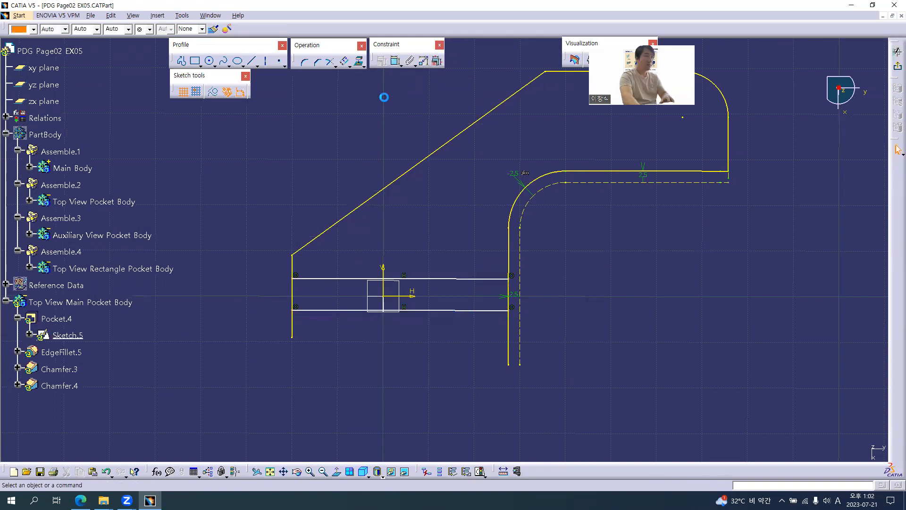
# Step: Dimension the distance between the two horizontal lines, making them symmetric about the horizontal axis
pyautogui.click(395, 62)
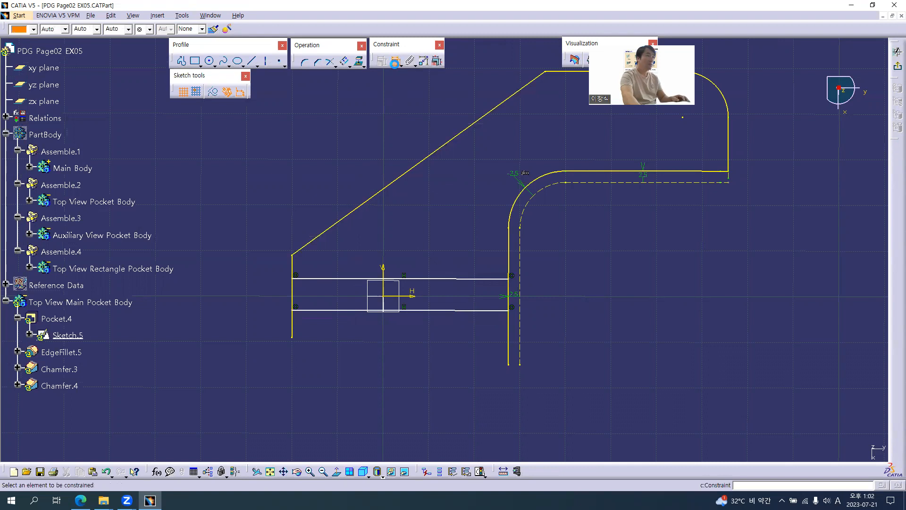
pyautogui.click(336, 279)
pyautogui.click(331, 310)
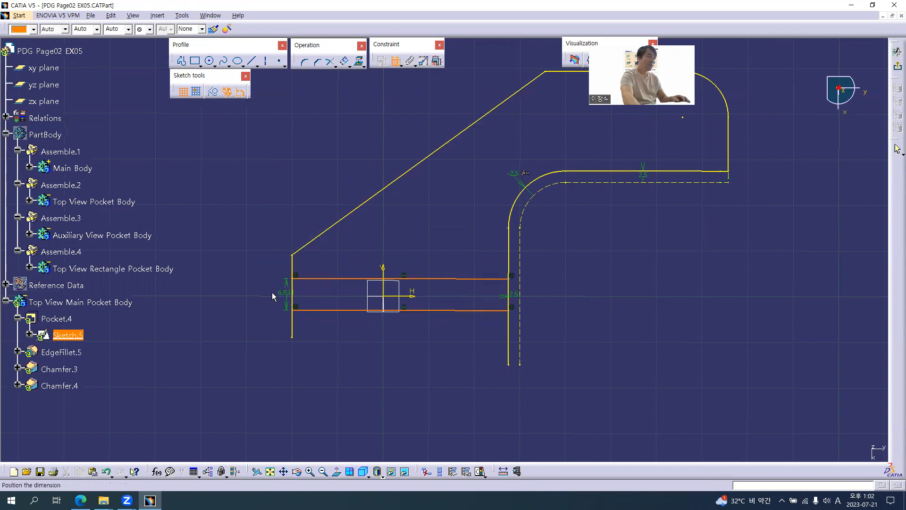
pyautogui.rightClick(223, 290)
pyautogui.click(250, 381)
pyautogui.click(406, 296)
pyautogui.click(355, 280)
pyautogui.click(321, 312)
pyautogui.click(260, 303)
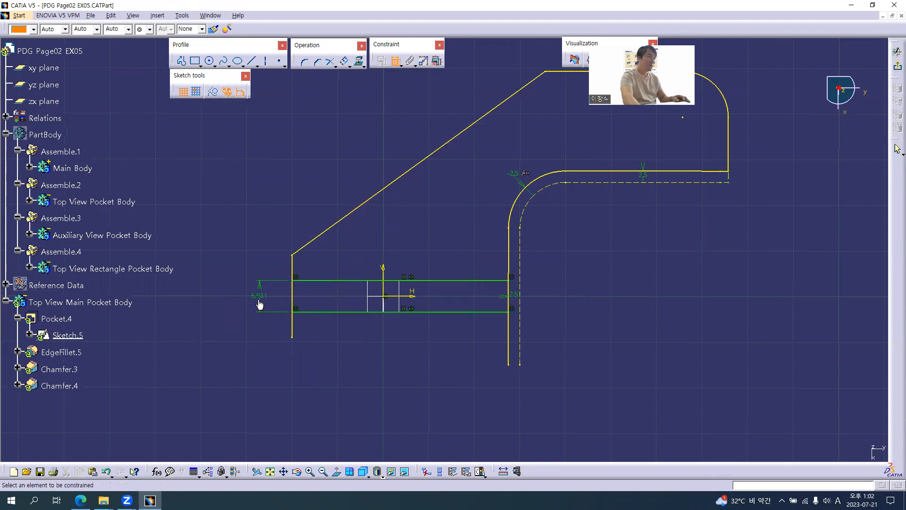
# Step: Set the distance between the two horizontal lines to 8 mm
pyautogui.click(437, 60)
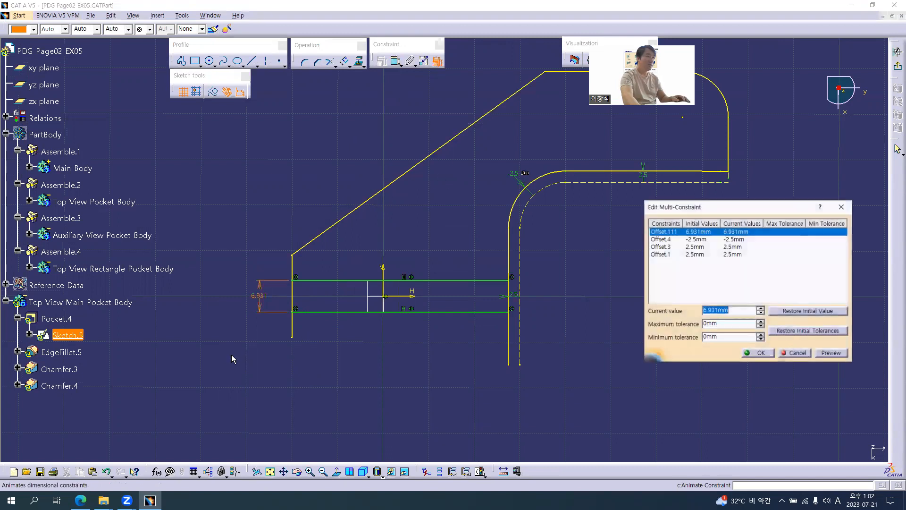
pyautogui.write('8')
pyautogui.press('Return')
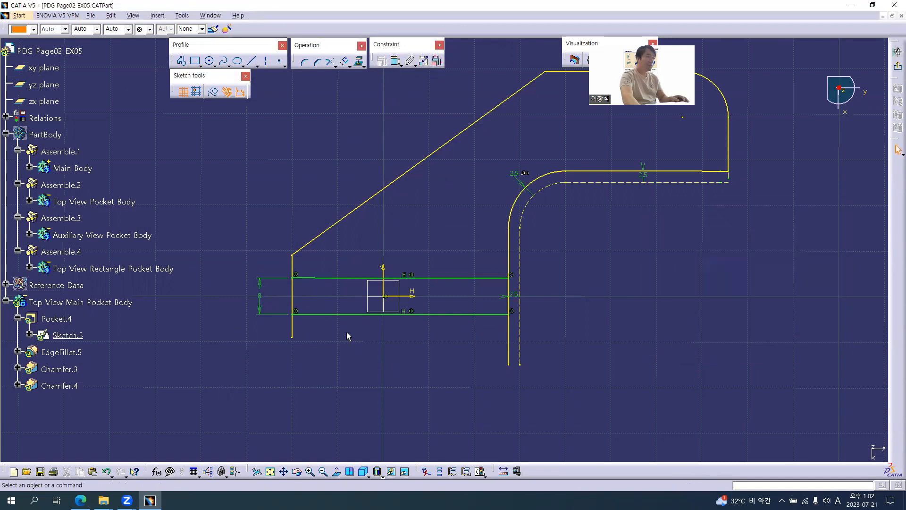
# Step: Convert the lower horizontal line to a construction element
pyautogui.click(348, 315)
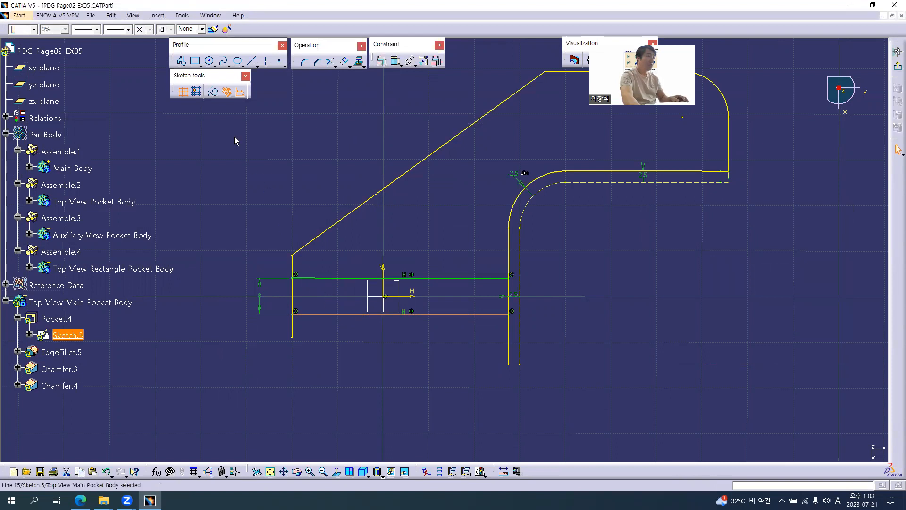
pyautogui.click(214, 95)
pyautogui.click(233, 149)
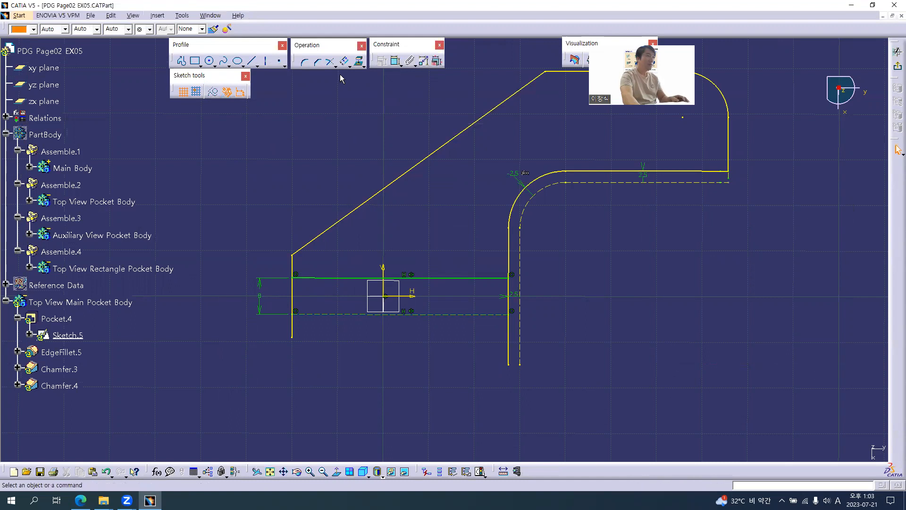
# Step: Trim the outer end line and the offset inner wall line to corners with the upper horizontal line
pyautogui.click(329, 61)
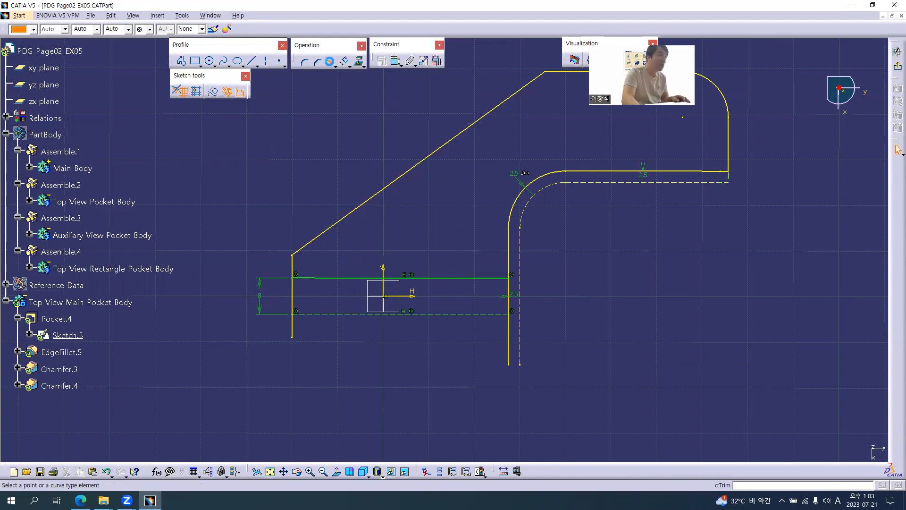
pyautogui.click(297, 268)
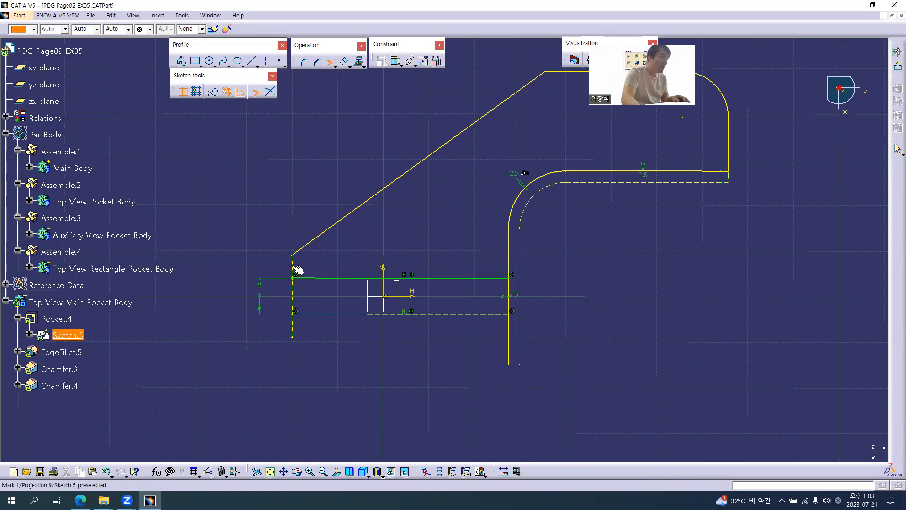
pyautogui.click(326, 278)
pyautogui.click(491, 279)
pyautogui.click(509, 267)
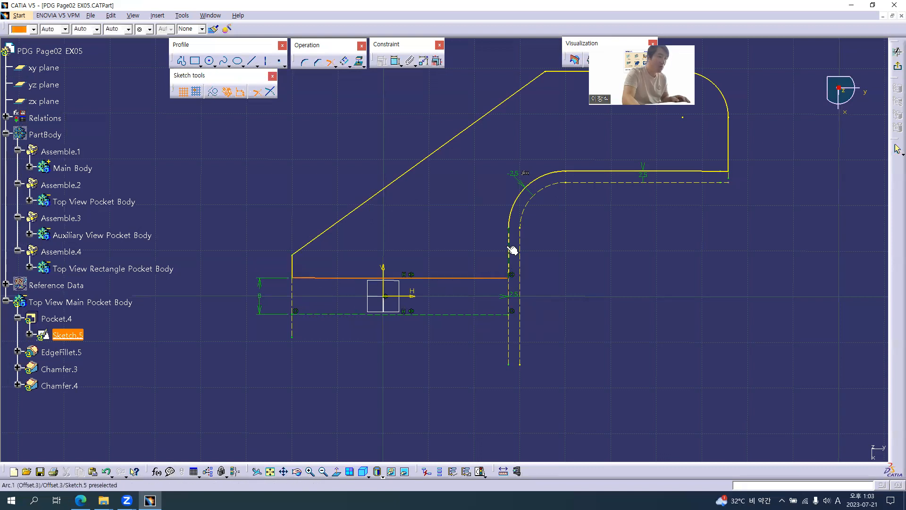
pyautogui.moveTo(460, 219)
pyautogui.mouseDown(button='middle')
pyautogui.moveTo(441, 243)
pyautogui.moveTo(445, 278)
pyautogui.mouseUp(button='middle')
# Step: Review the fillet radii in the PDF drawing, exit Sketch.5 in CATIA and dismiss the update diagnosis
pyautogui.hotkey('alt', 'Tab')
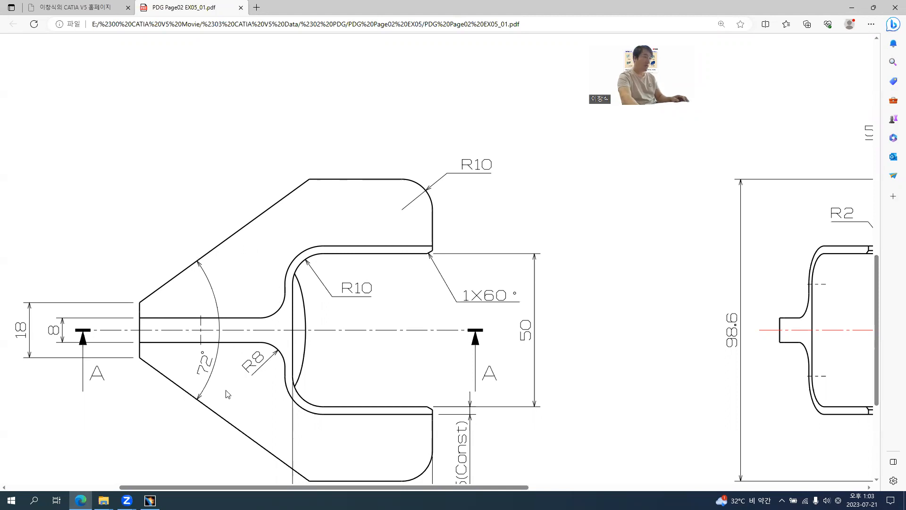
pyautogui.moveTo(427, 254); pyautogui.dragTo(703, 329, button='middle')
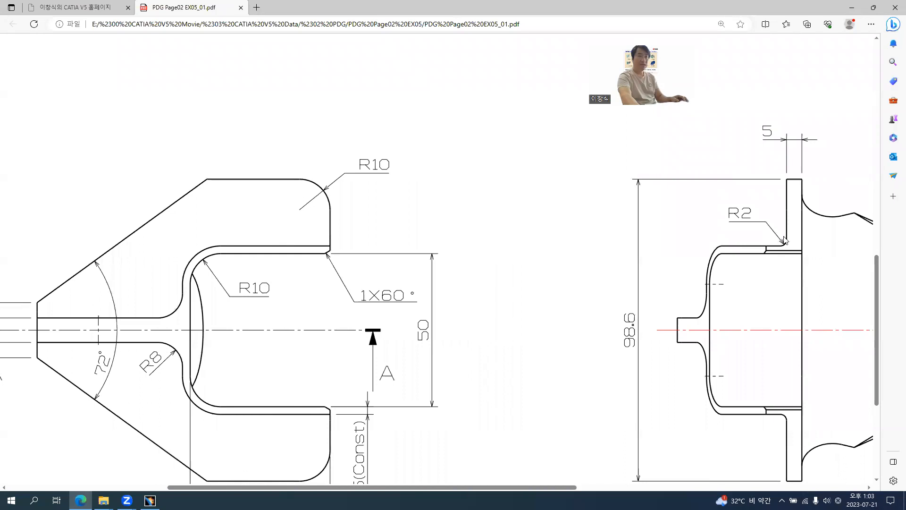
pyautogui.hotkey('alt', 'Tab')
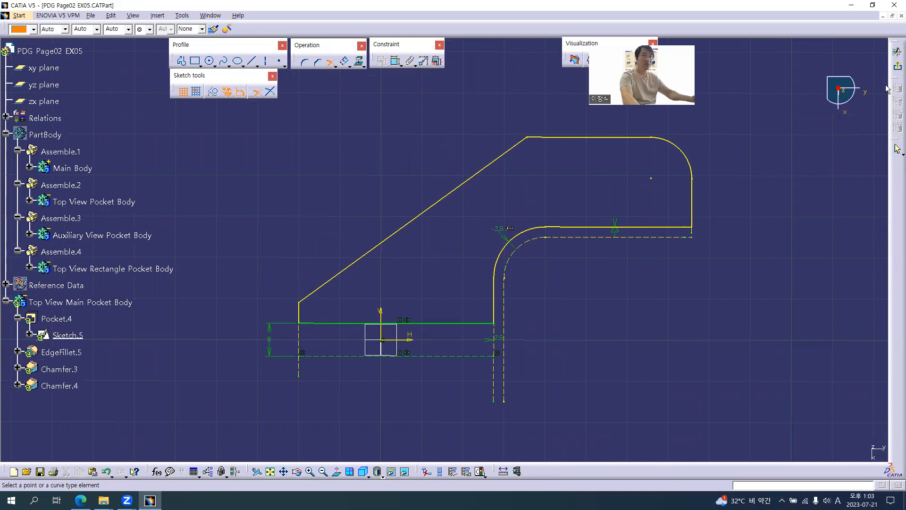
pyautogui.click(897, 51)
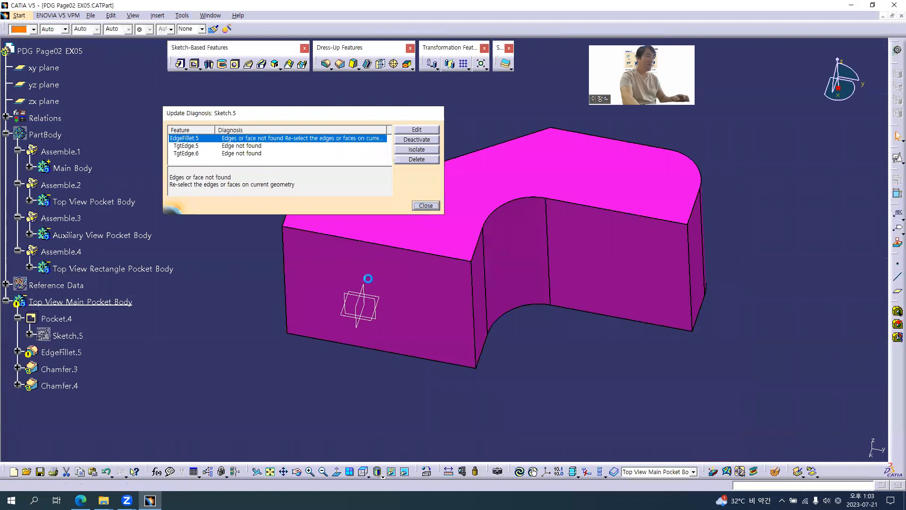
pyautogui.press('Escape')
# Step: Redefine EdgeFillet.5 on the pocket's vertical edge beside the concave corner with an 8 mm radius, dropping its missing edges
pyautogui.doubleClick(65, 350)
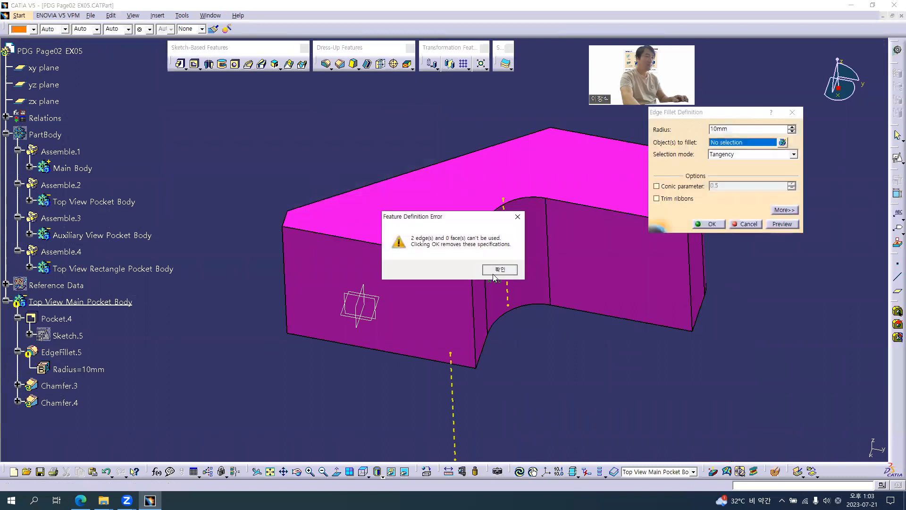
pyautogui.click(500, 269)
pyautogui.moveTo(530, 356); pyautogui.dragTo(454, 374, button='middle')
pyautogui.hotkey('alt', 'Tab')
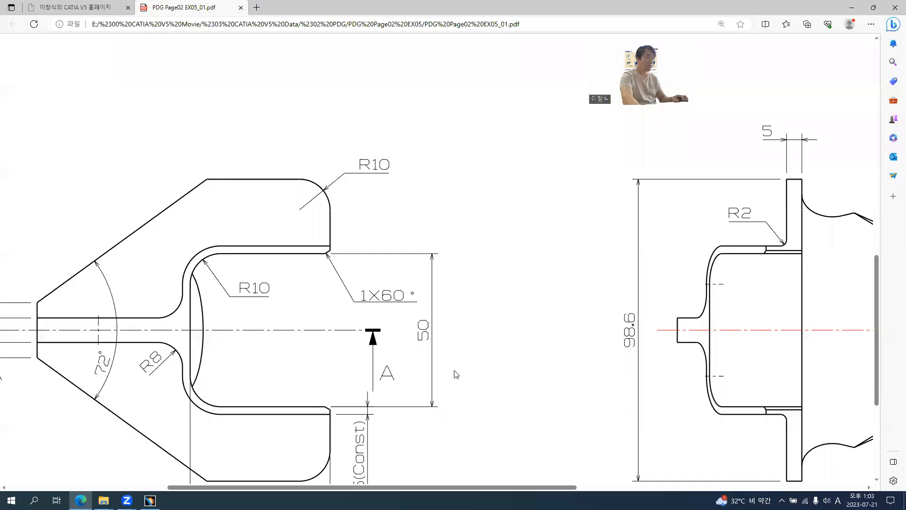
pyautogui.hotkey('alt', 'Tab')
pyautogui.moveTo(310, 334); pyautogui.dragTo(364, 326, button='middle')
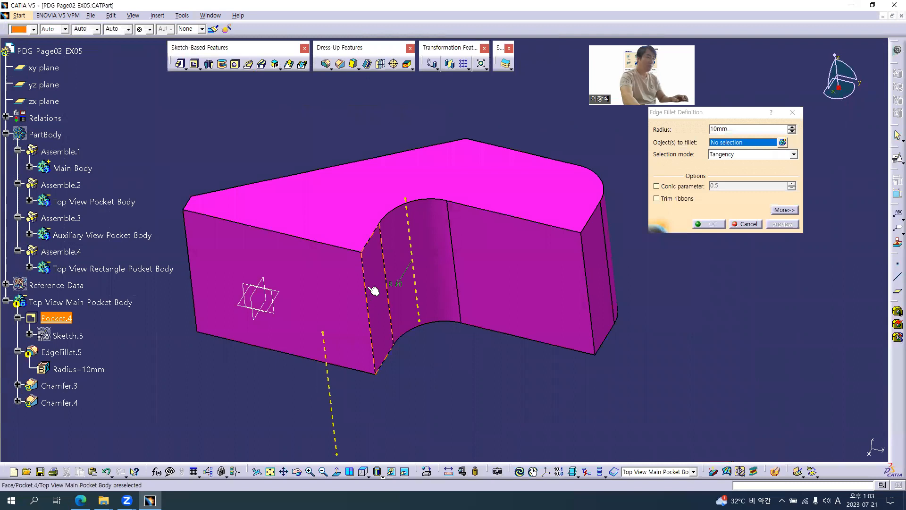
pyautogui.click(366, 288)
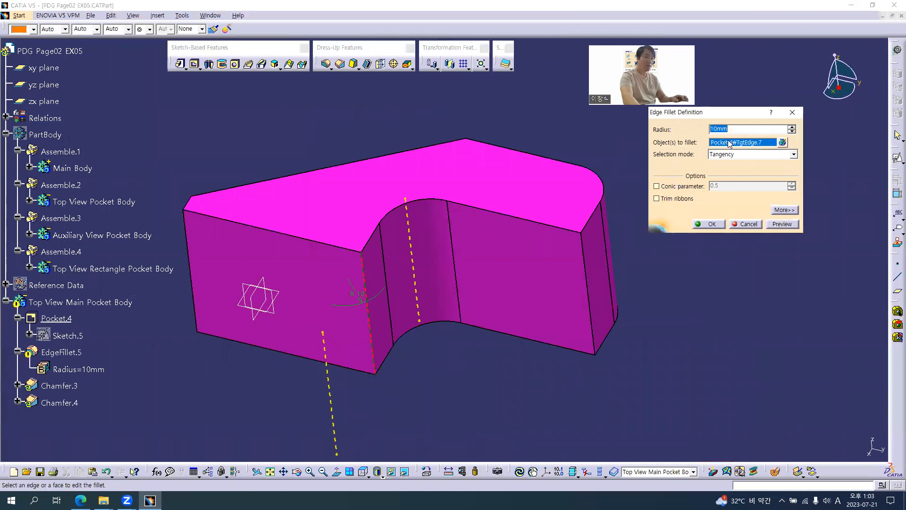
pyautogui.click(707, 224)
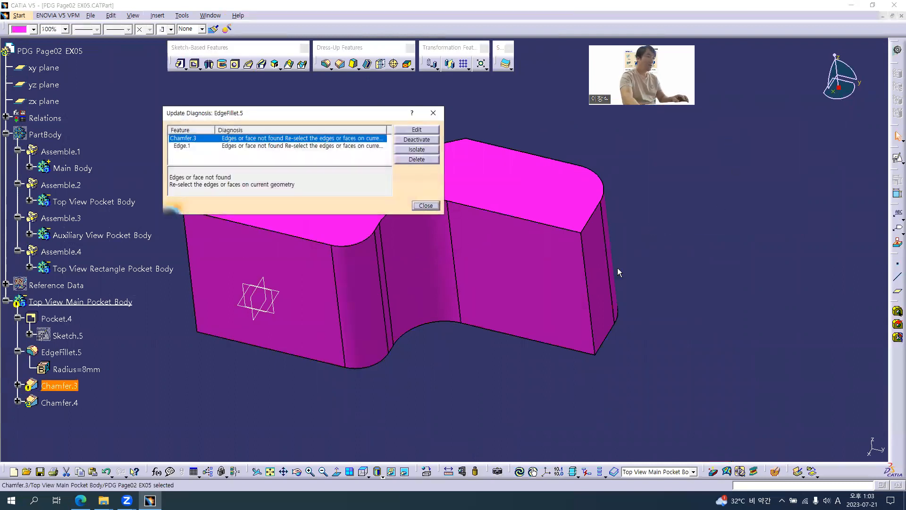
# Step: Check the PDF drawing again and delete the failing Chamfer.3 and Chamfer.4 from the Top View Main Pocket Body
pyautogui.hotkey('alt', 'Tab')
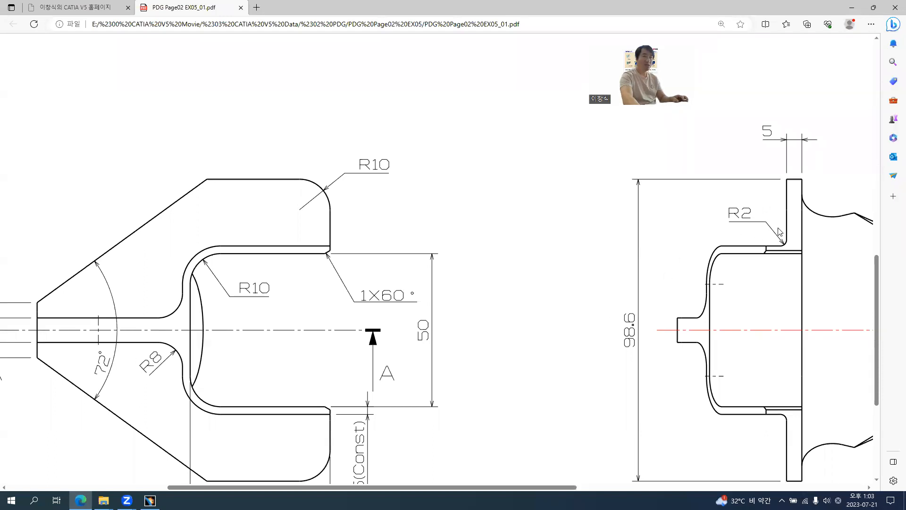
pyautogui.hotkey('alt', 'Tab')
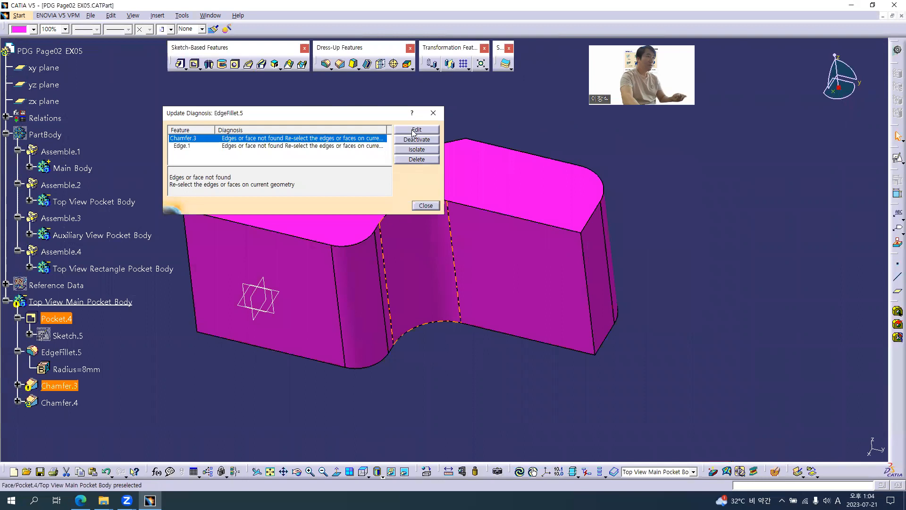
pyautogui.click(412, 160)
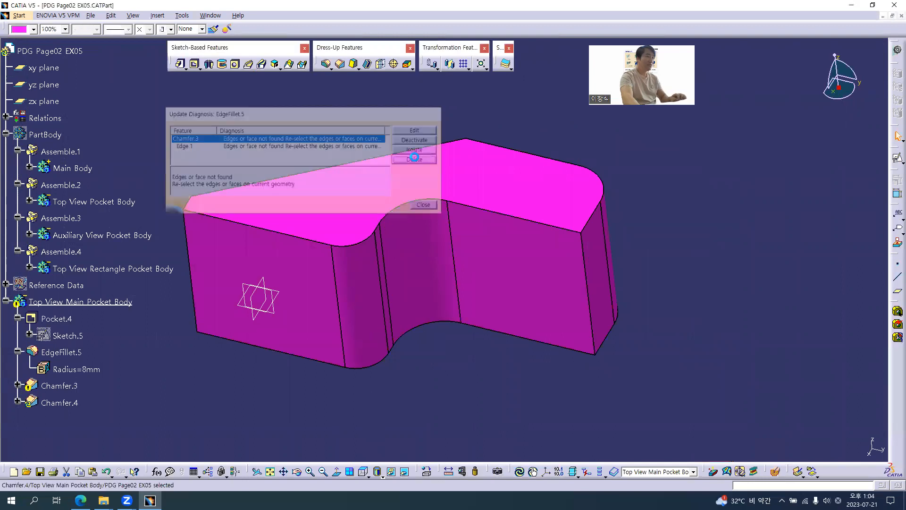
pyautogui.click(411, 160)
# Step: Show the hidden PartBody together with the pocket body and switch to the PDF drawing
pyautogui.moveTo(404, 333); pyautogui.dragTo(410, 313, button='middle')
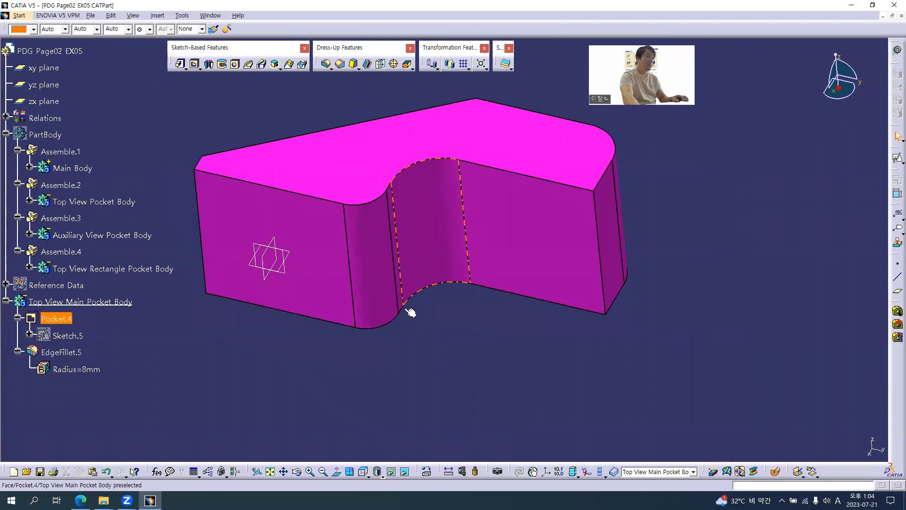
pyautogui.rightClick(47, 139)
pyautogui.click(73, 168)
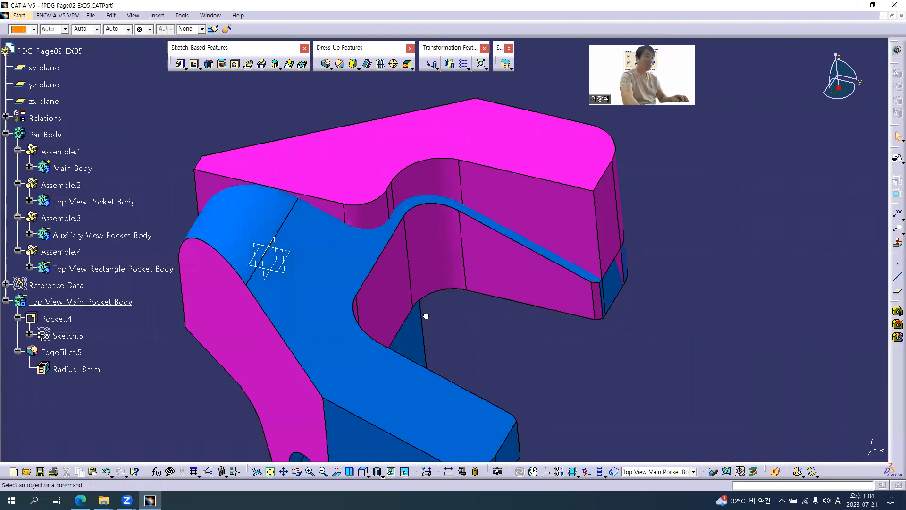
pyautogui.moveTo(311, 359)
pyautogui.mouseDown(button='middle')
pyautogui.moveTo(424, 296)
pyautogui.moveTo(570, 256)
pyautogui.moveTo(401, 289)
pyautogui.moveTo(500, 317)
pyautogui.moveTo(503, 340)
pyautogui.moveTo(491, 325)
pyautogui.mouseUp(button='middle')
pyautogui.hotkey('alt', 'Tab')
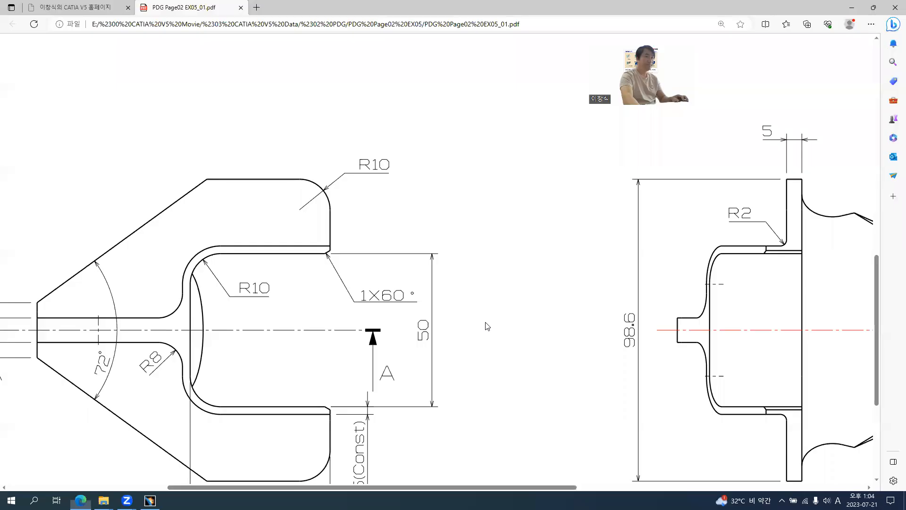
# Step: Check the 5 mm flange thickness in the PDF drawing and append -5mm to Pocket.4's first-limit depth formula in CATIA
pyautogui.keyDown('ctrl'); pyautogui.scroll(-2, 499, 317); pyautogui.keyUp('ctrl')
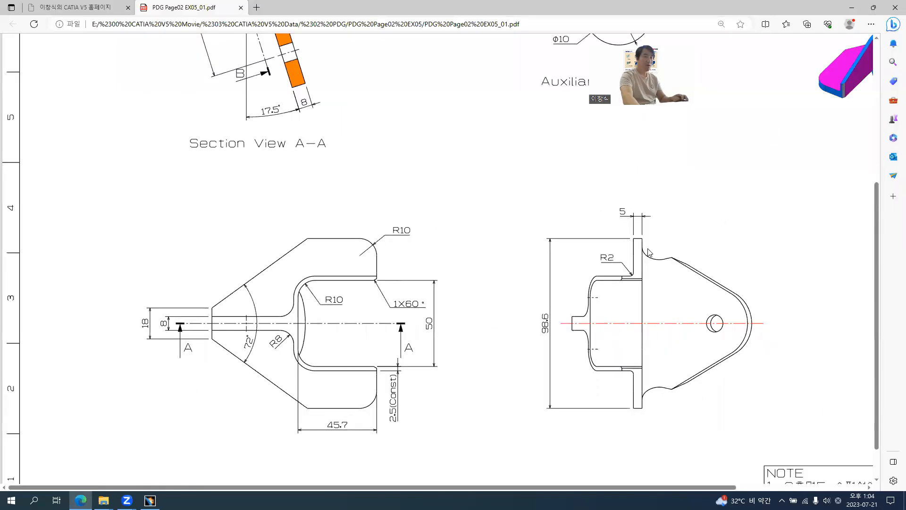
pyautogui.keyDown('ctrl'); pyautogui.scroll(2, 648, 251); pyautogui.keyUp('ctrl')
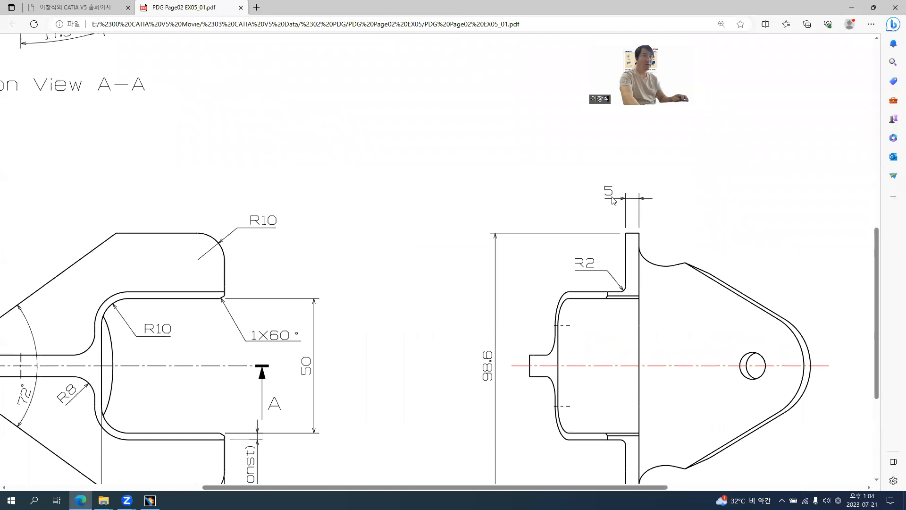
pyautogui.hotkey('alt', 'Tab')
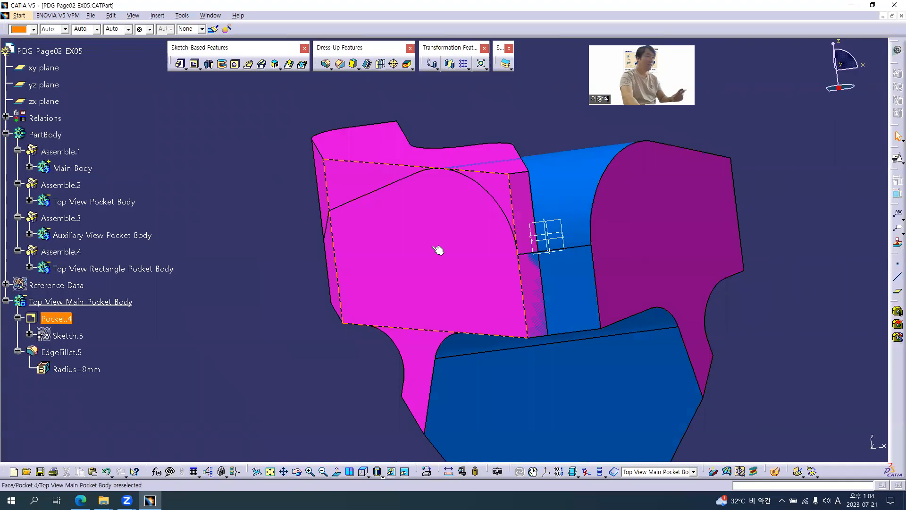
pyautogui.doubleClick(56, 320)
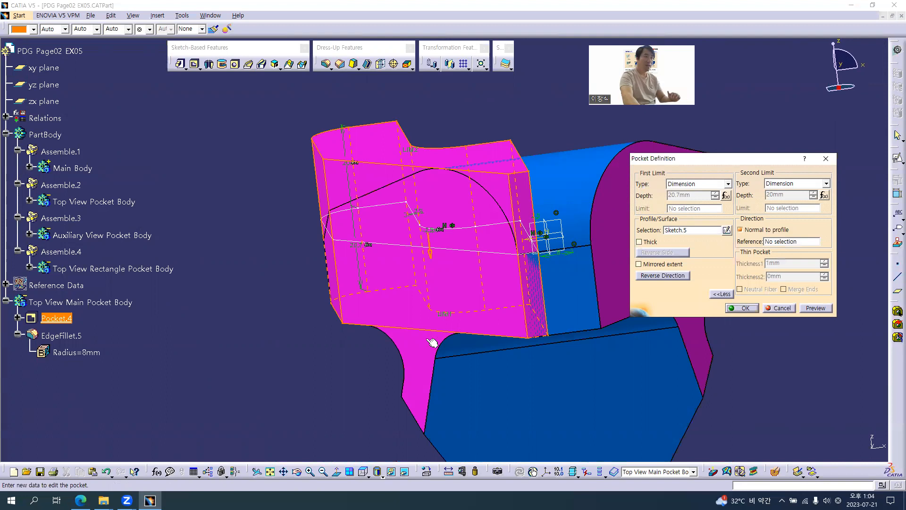
pyautogui.click(726, 195)
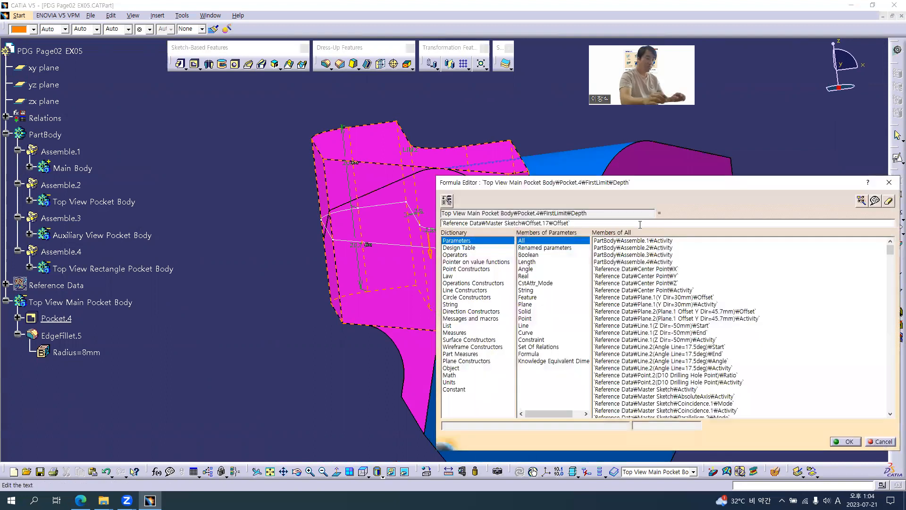
pyautogui.write('-5mm')
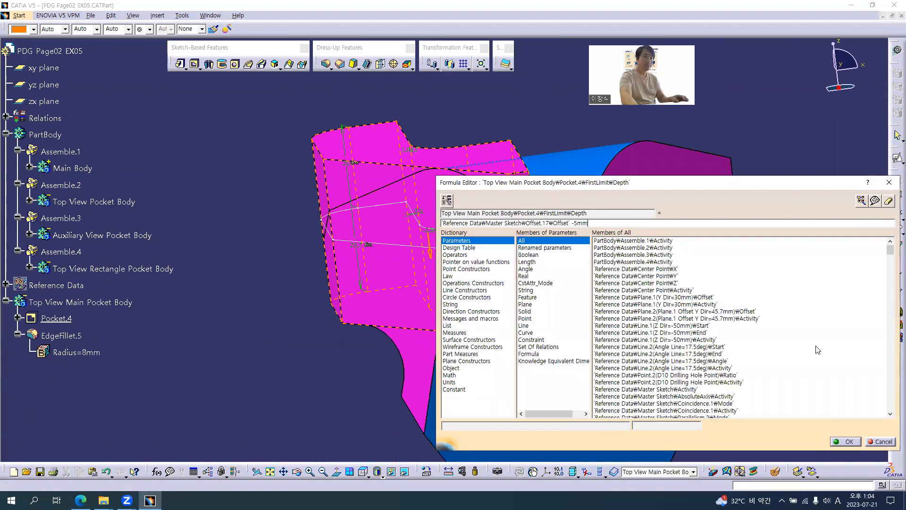
pyautogui.hotkey('alt', 'Tab')
pyautogui.hotkey('alt', 'Tab')
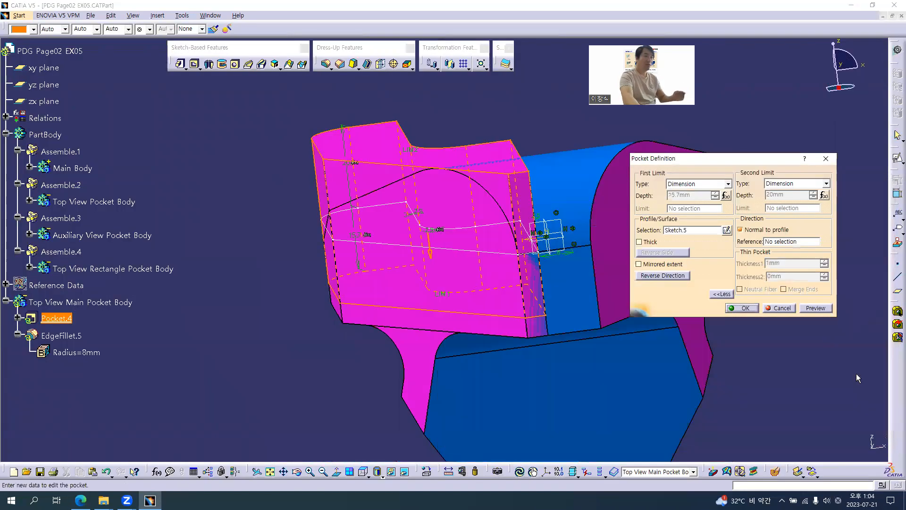
pyautogui.click(812, 309)
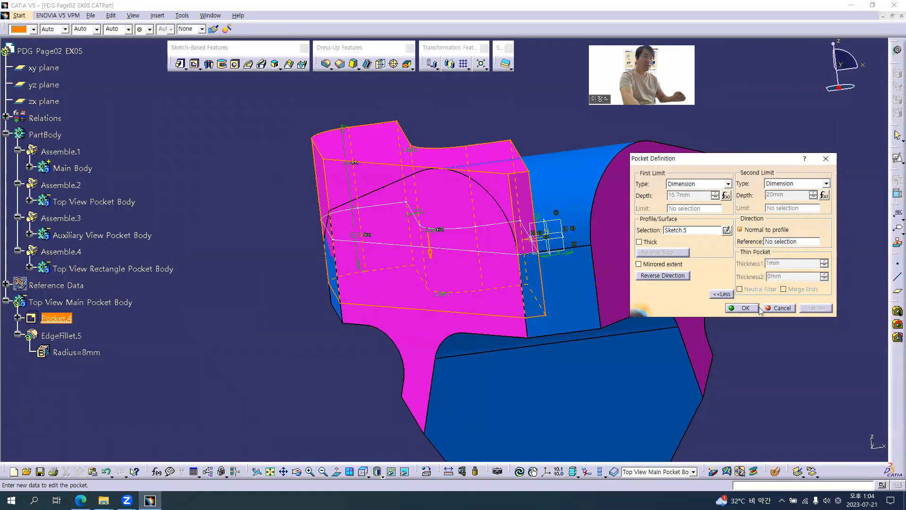
pyautogui.click(745, 308)
# Step: Mirror the Top View Main Pocket Body's current solid about the yz plane
pyautogui.moveTo(526, 338); pyautogui.dragTo(374, 285, button='middle')
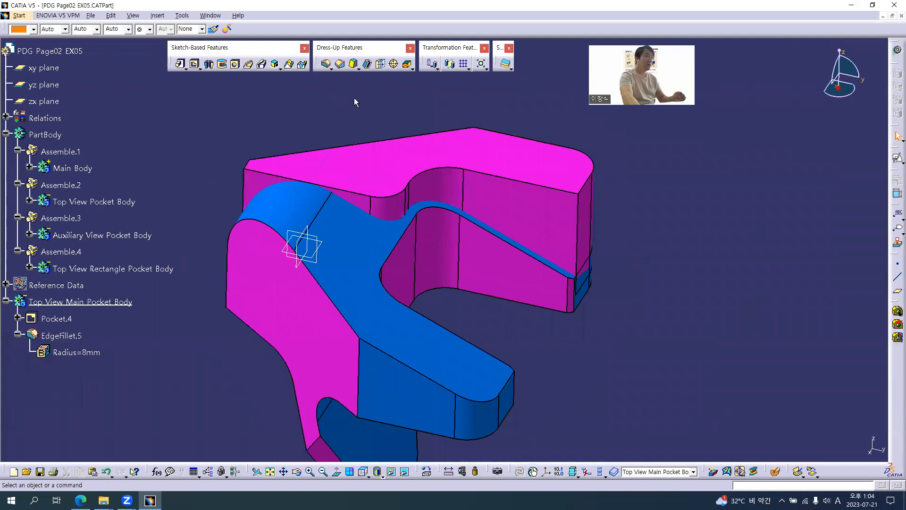
pyautogui.click(449, 63)
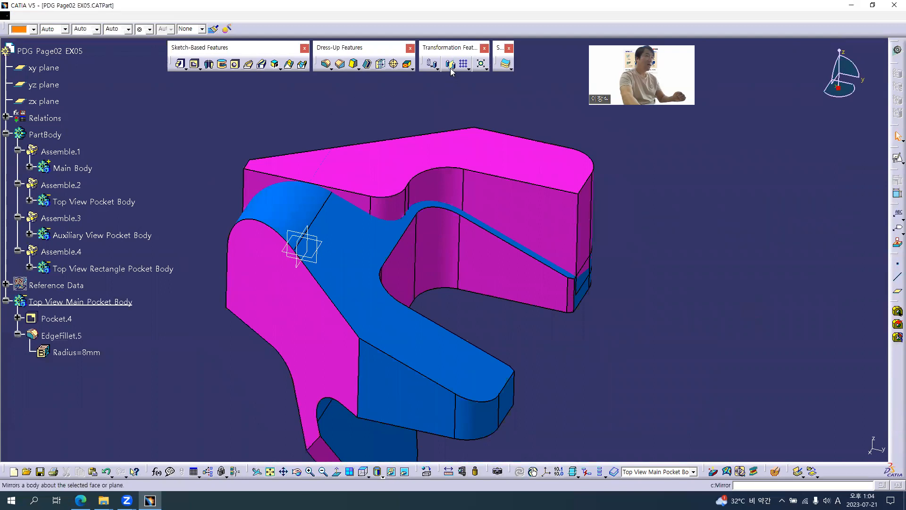
pyautogui.click(321, 267)
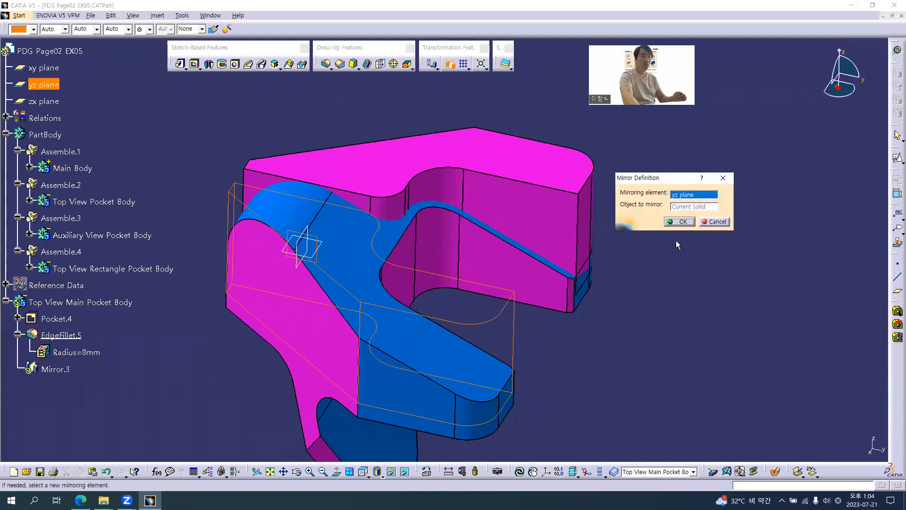
pyautogui.click(686, 222)
# Step: Assemble the Top View Main Pocket Body into the PartBody
pyautogui.moveTo(399, 281)
pyautogui.mouseDown(button='middle')
pyautogui.moveTo(425, 289)
pyautogui.moveTo(406, 288)
pyautogui.mouseUp(button='middle')
pyautogui.click(78, 303)
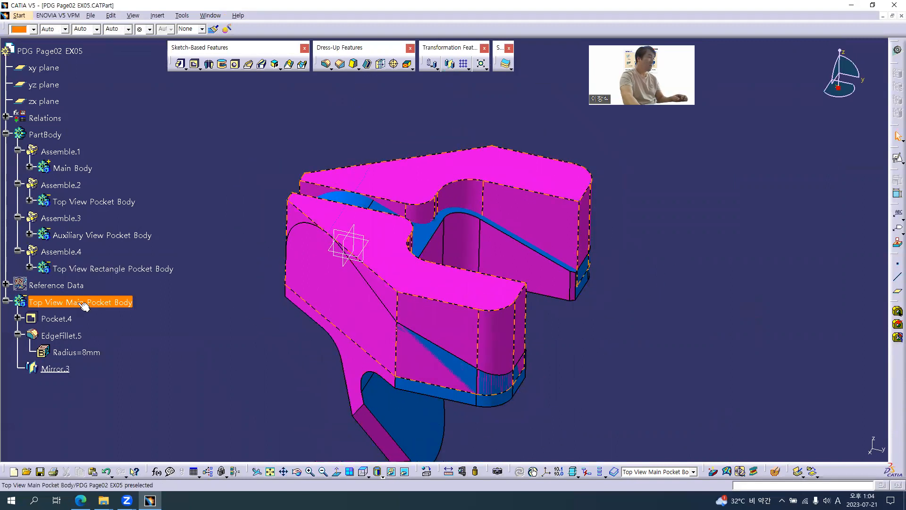
pyautogui.rightClick(78, 303)
pyautogui.moveTo(171, 299)
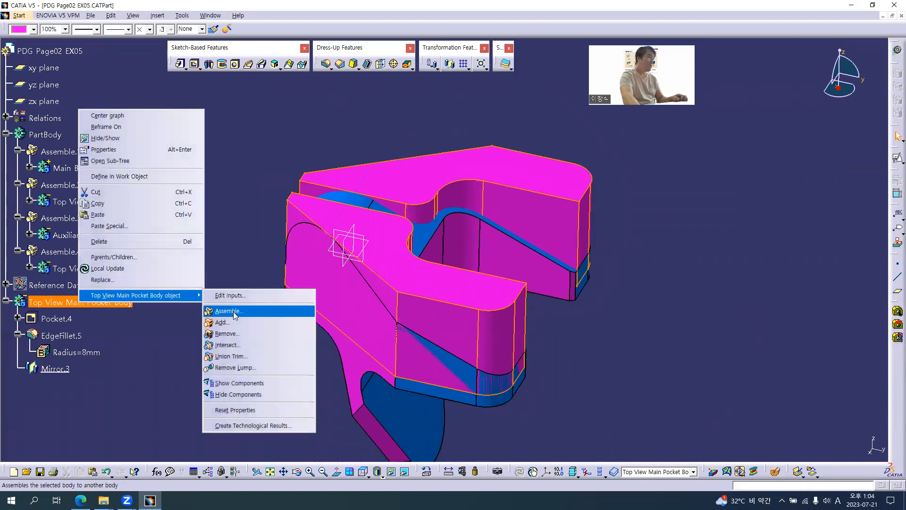
pyautogui.click(233, 310)
# Step: Compare the flange junction with the PDF drawing and define EdgeFillet.5 in the Top View Main Pocket Body as the in-work object
pyautogui.moveTo(325, 340); pyautogui.dragTo(568, 259, button='middle')
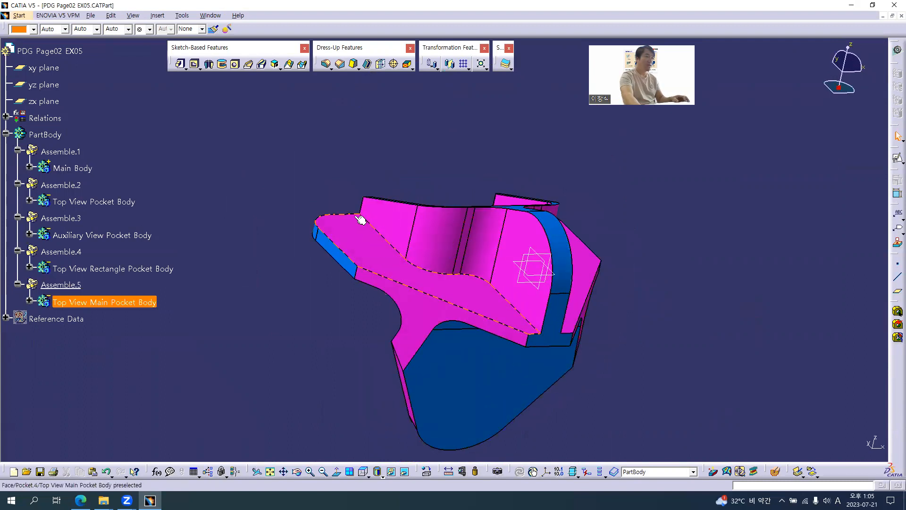
pyautogui.hotkey('alt', 'Tab')
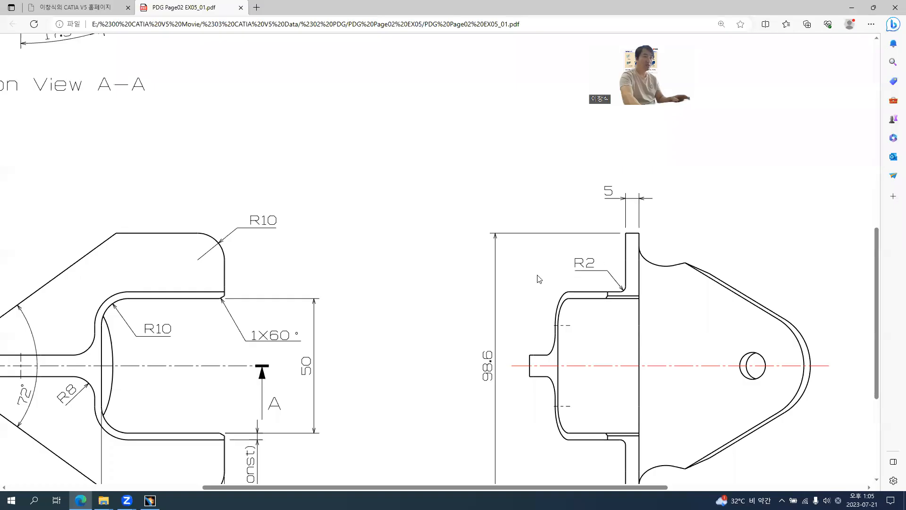
pyautogui.hotkey('alt', 'Tab')
pyautogui.moveTo(503, 297); pyautogui.dragTo(402, 236, button='middle')
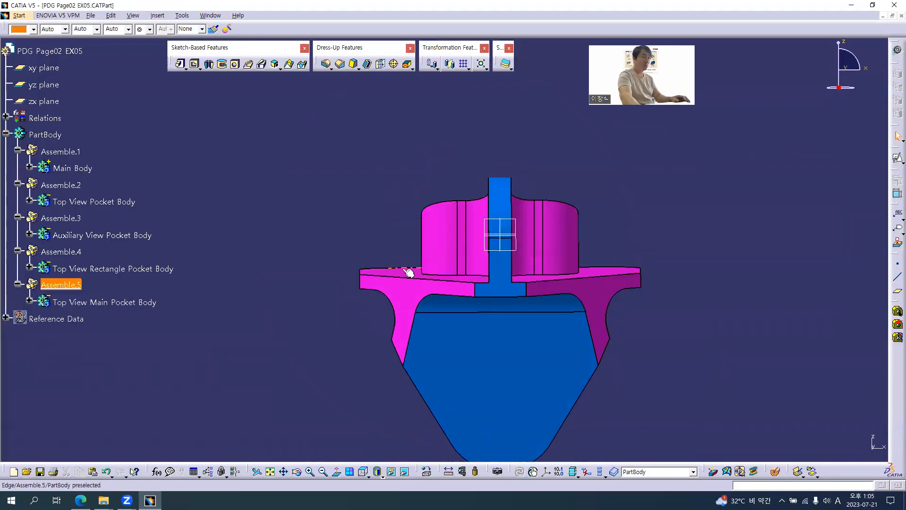
pyautogui.hotkey('alt', 'Tab')
pyautogui.hotkey('alt', 'Tab')
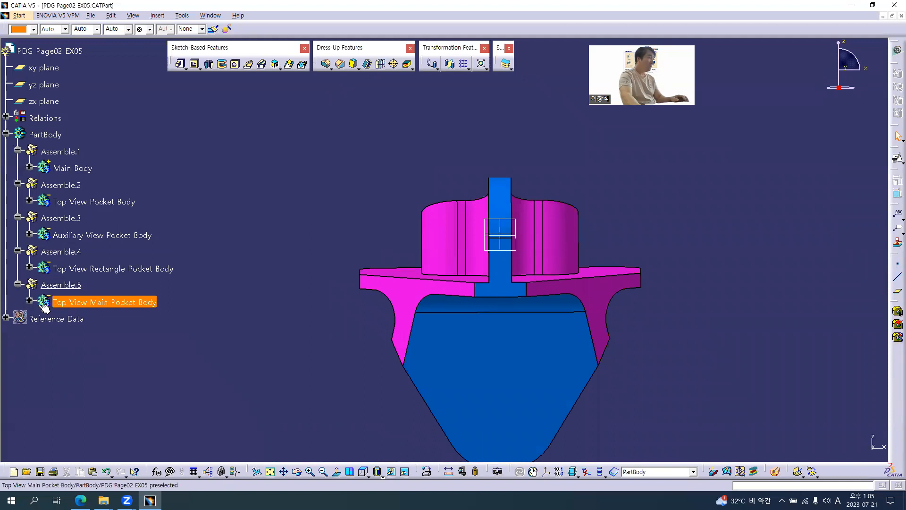
pyautogui.click(29, 302)
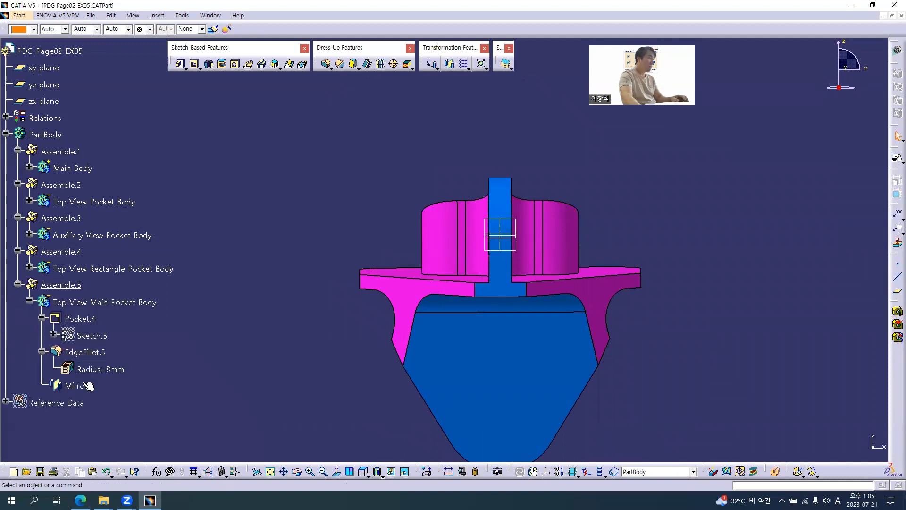
pyautogui.rightClick(83, 352)
pyautogui.click(108, 221)
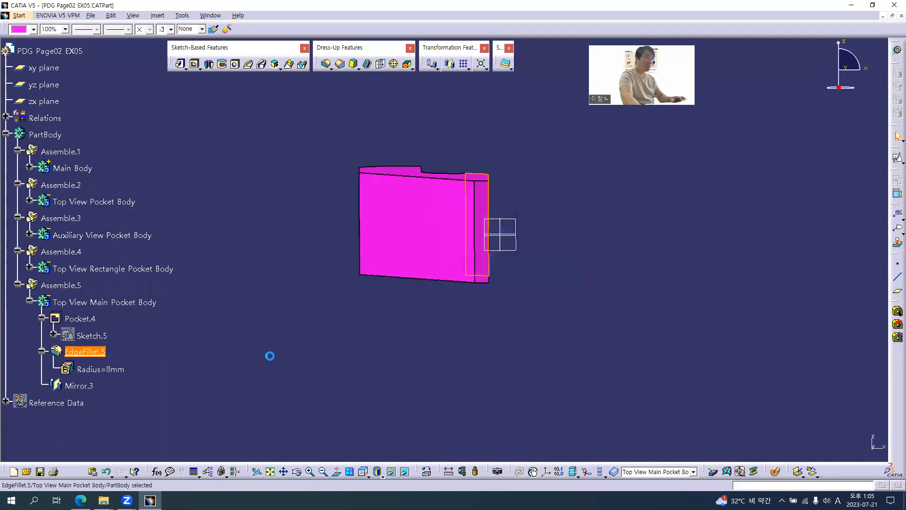
# Step: Recheck the PDF drawing and add a 2 mm edge fillet along the pocket's bottom edge chain on the rib side
pyautogui.moveTo(383, 324); pyautogui.dragTo(394, 231, button='middle')
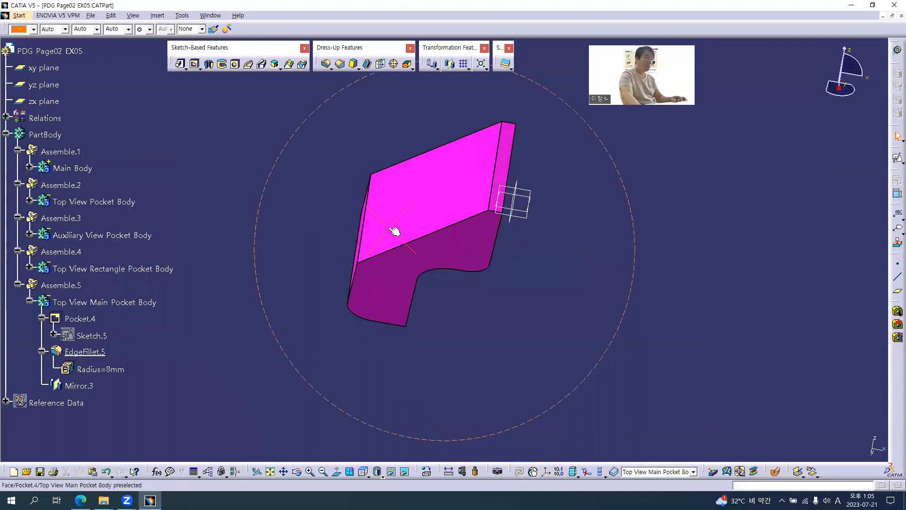
pyautogui.click(421, 238)
pyautogui.hotkey('alt', 'Tab')
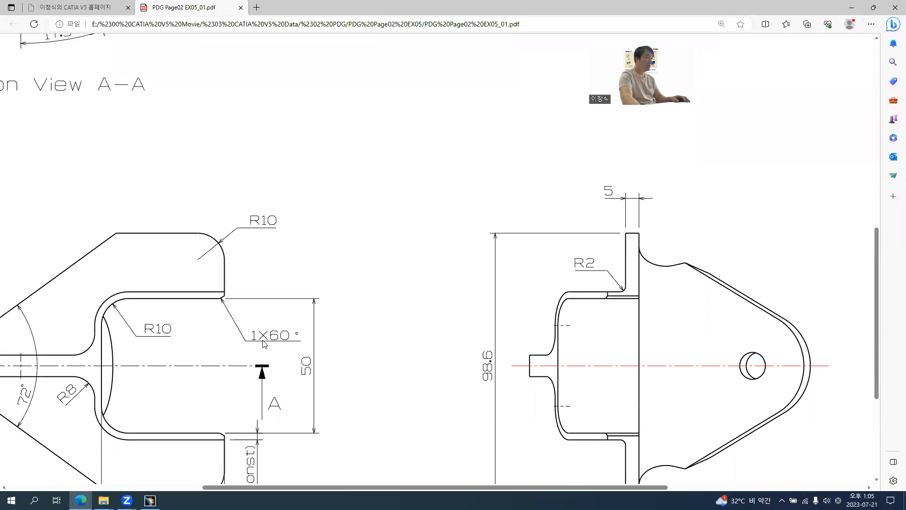
pyautogui.hotkey('alt', 'Tab')
pyautogui.moveTo(424, 292); pyautogui.dragTo(384, 222, button='middle')
pyautogui.click(424, 178)
pyautogui.click(325, 64)
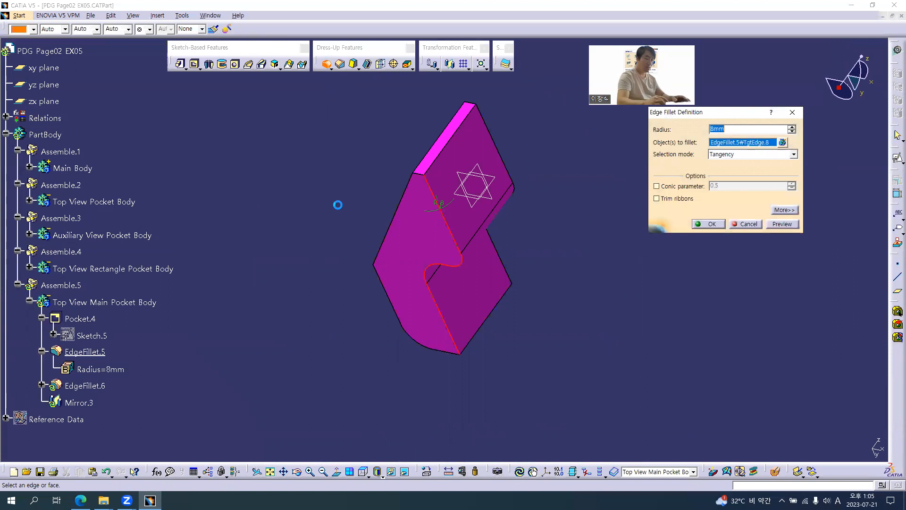
pyautogui.press('Return')
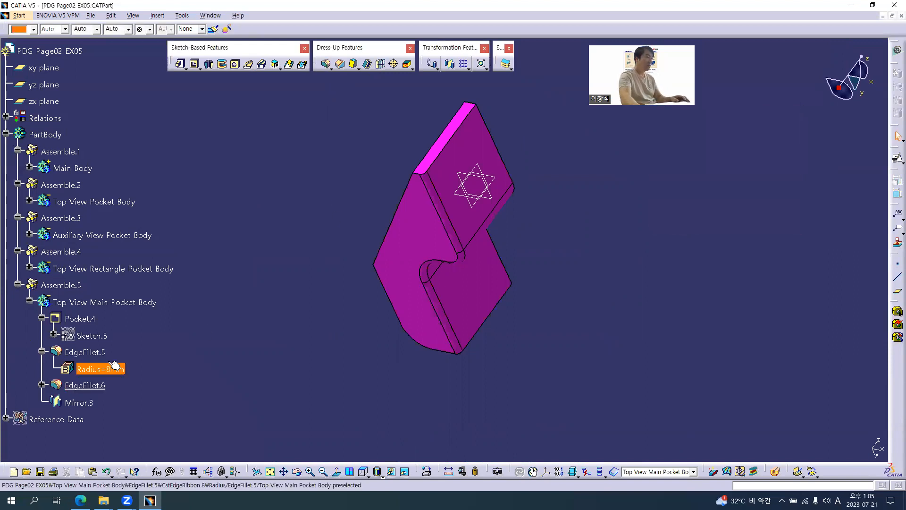
# Step: Define Assemble.5 as the in-work object, inspect the filleted part and collapse the Top View Main Pocket Body's tree branch
pyautogui.rightClick(57, 285)
pyautogui.press('d')
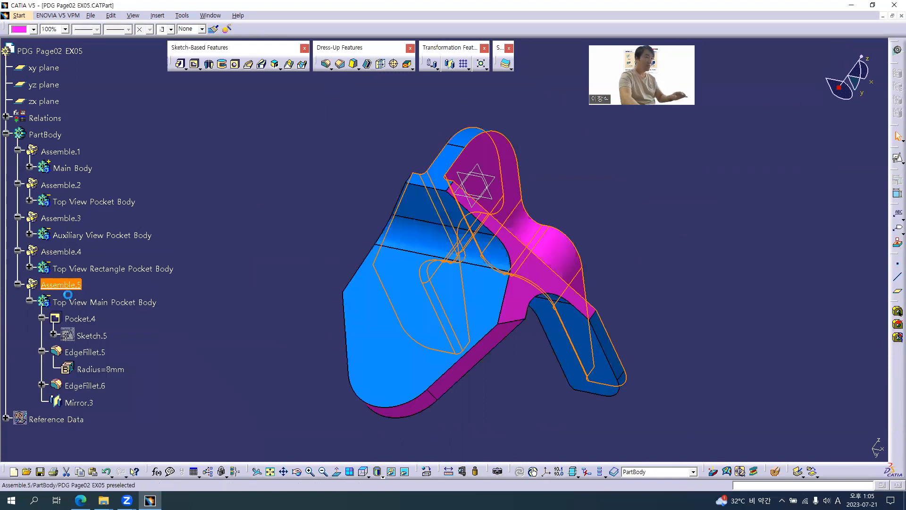
pyautogui.moveTo(380, 255); pyautogui.dragTo(516, 282, button='middle')
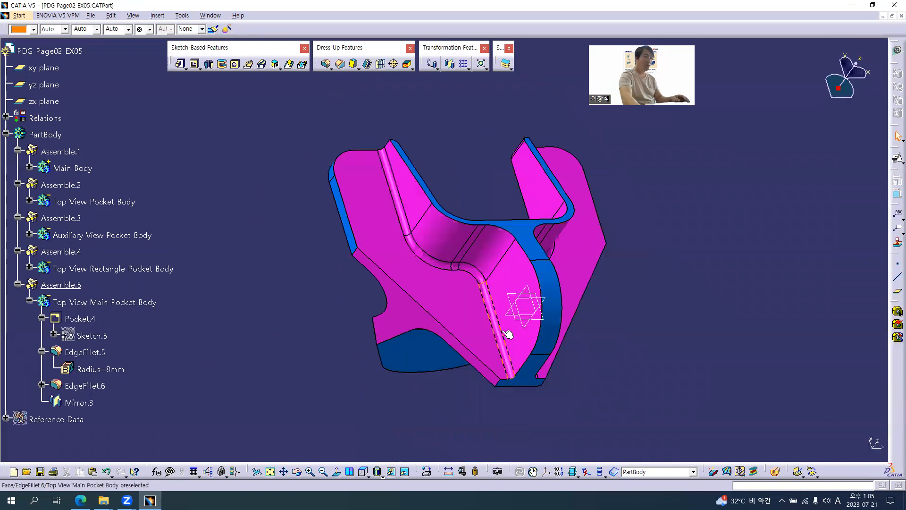
pyautogui.moveTo(673, 224); pyautogui.dragTo(401, 323, button='middle')
pyautogui.click(30, 301)
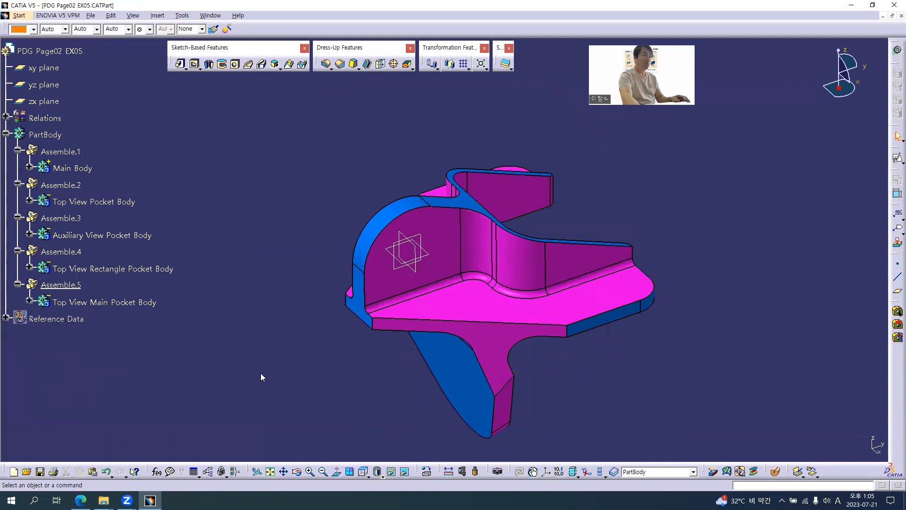
# Step: Compare the part's top view with the corresponding top view in the PDF drawing
pyautogui.hotkey('alt', 'Tab')
pyautogui.scroll(3, 307, 370)
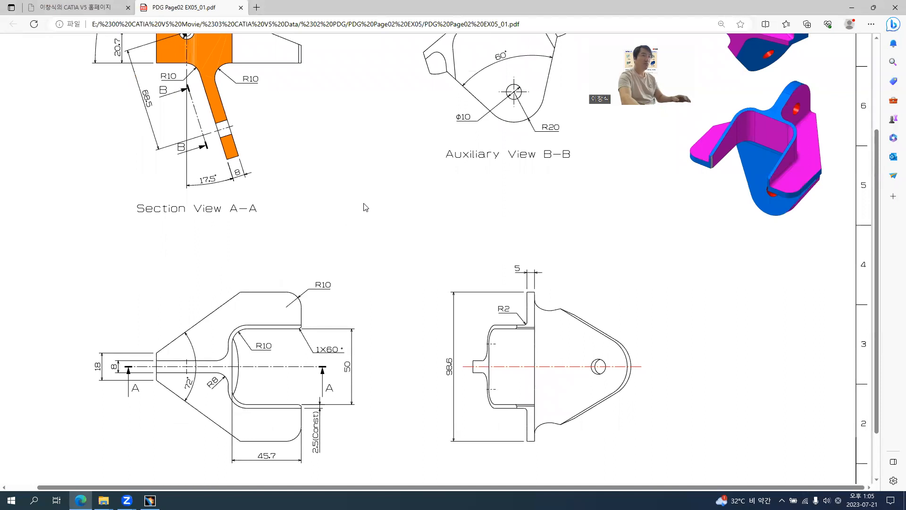
pyautogui.scroll(2, 365, 207)
pyautogui.hotkey('alt', 'Tab')
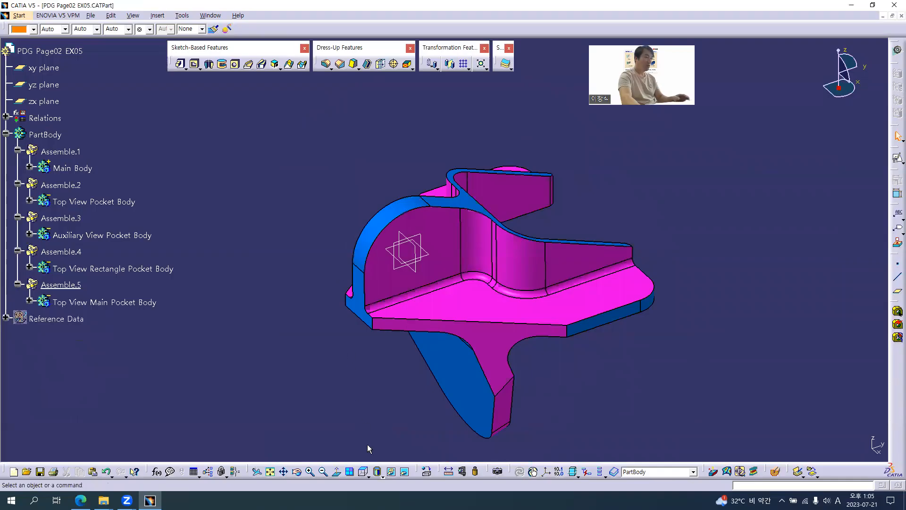
pyautogui.click(363, 471)
pyautogui.moveTo(622, 238); pyautogui.dragTo(521, 276, button='middle')
pyautogui.hotkey('alt', 'Tab')
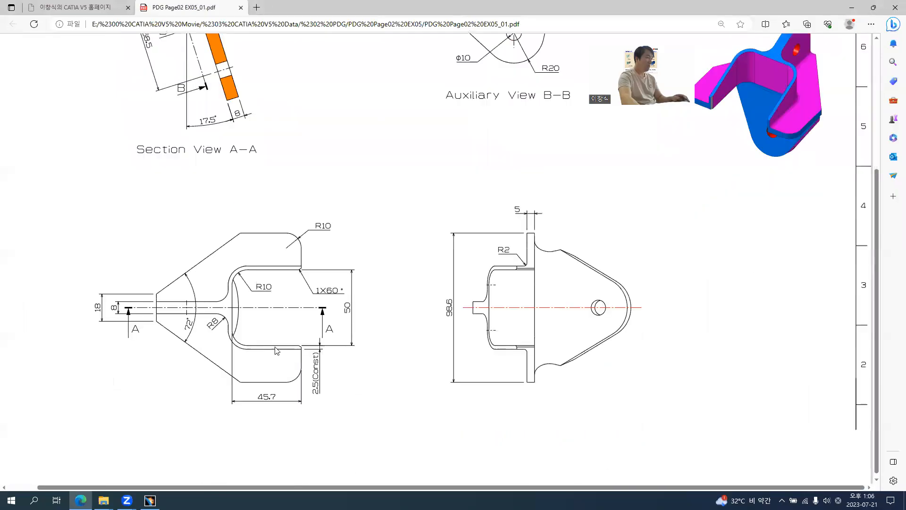
pyautogui.keyDown('ctrl'); pyautogui.scroll(3, 212, 294); pyautogui.keyUp('ctrl')
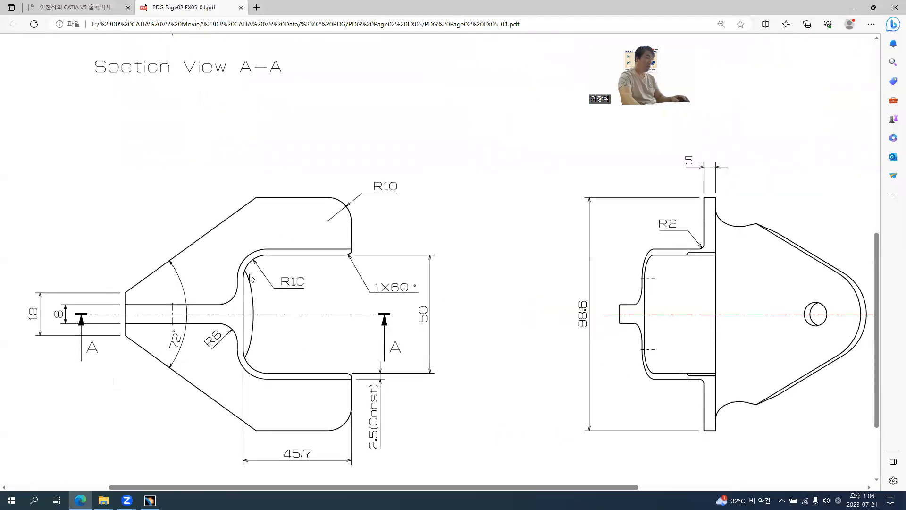
pyautogui.scroll(-2, 218, 329)
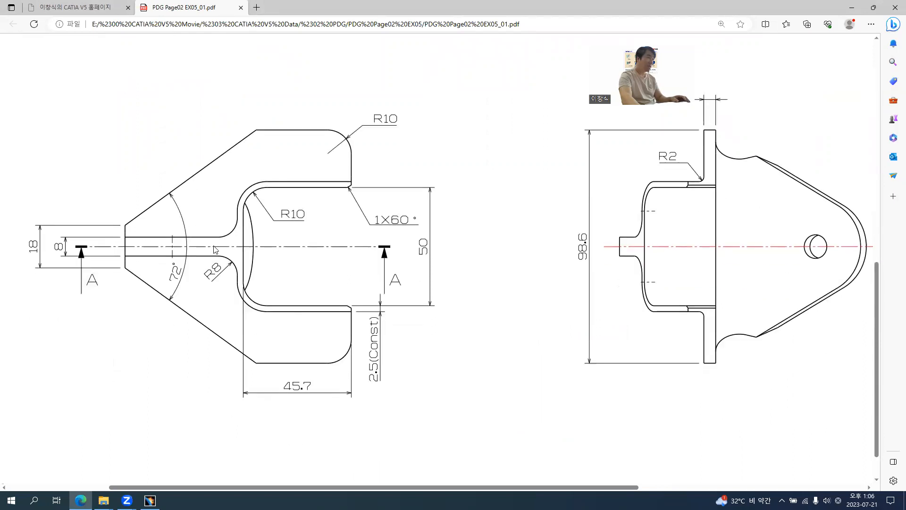
pyautogui.hotkey('alt', 'Tab')
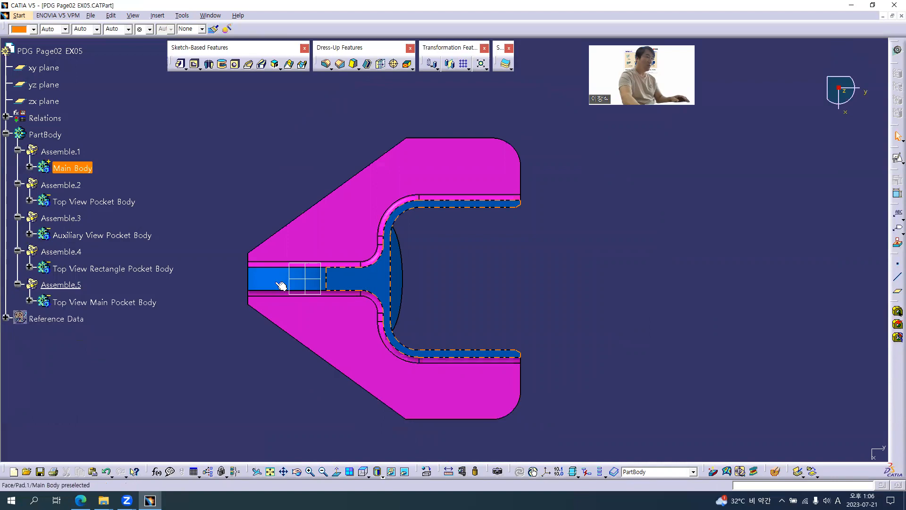
pyautogui.hotkey('alt', 'Tab')
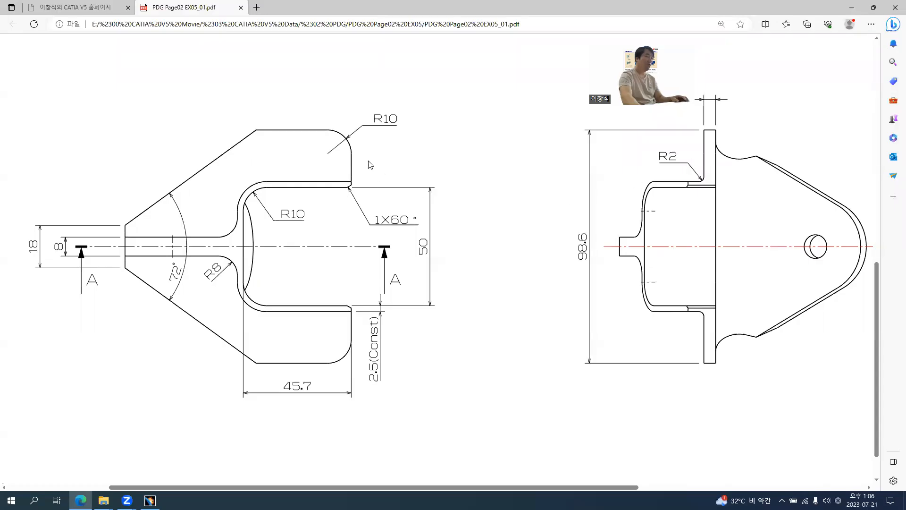
pyautogui.hotkey('alt', 'Tab')
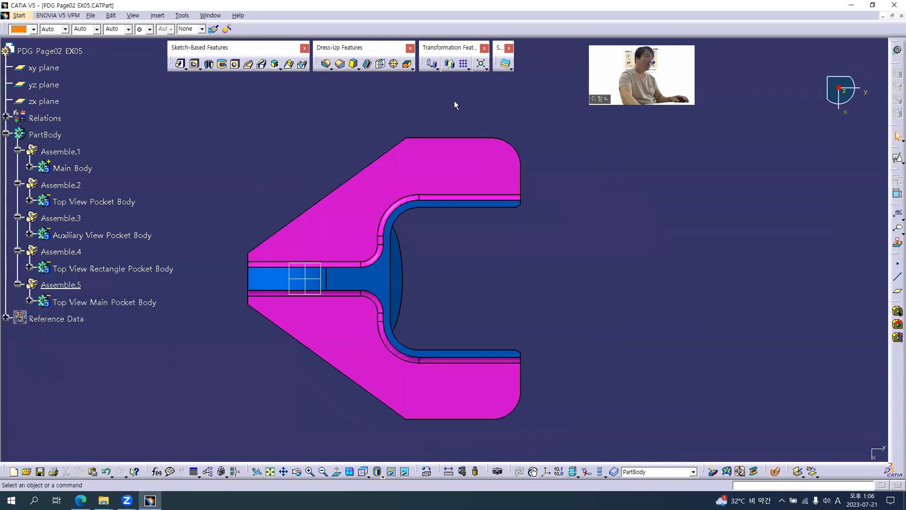
# Step: Compare the part's front view with Section View A-A in the PDF drawing and check the 10 mm hole callouts in both upper views
pyautogui.click(366, 474)
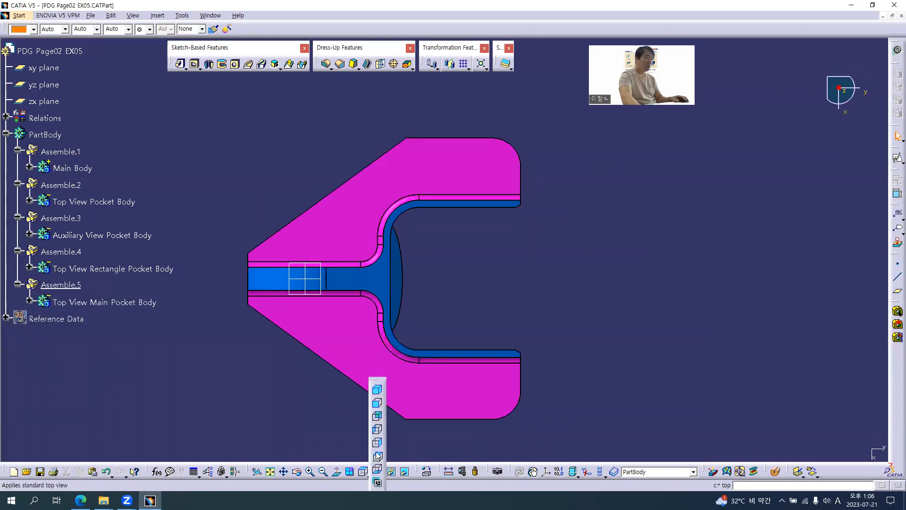
pyautogui.click(379, 405)
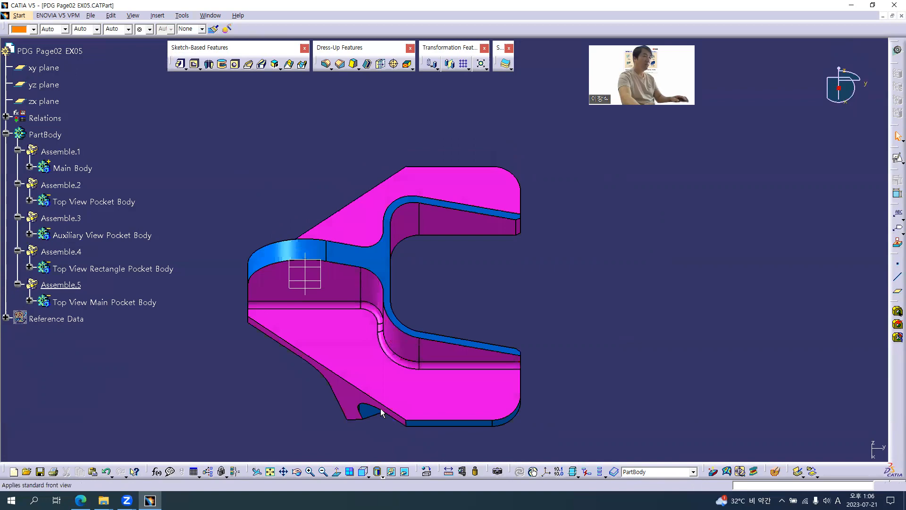
pyautogui.hotkey('alt', 'Tab')
pyautogui.scroll(-10, 316, 258)
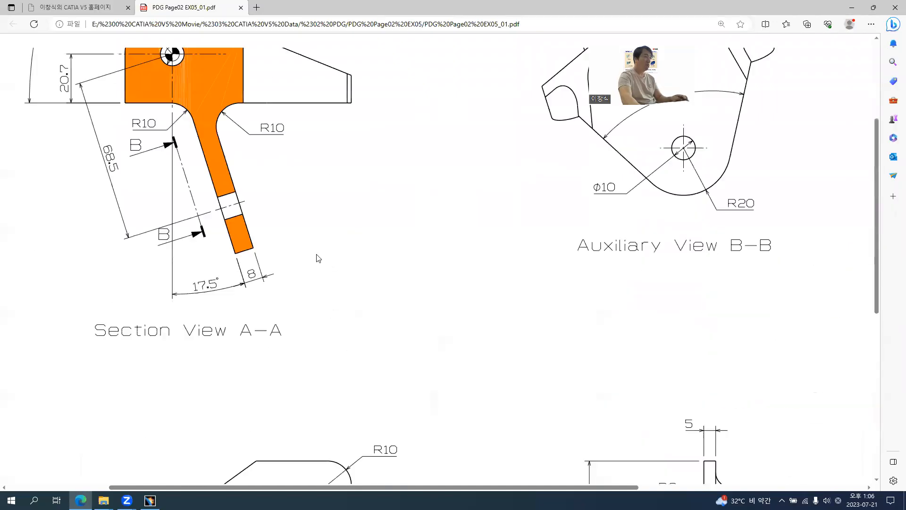
pyautogui.scroll(2, 237, 252)
pyautogui.keyDown('ctrl'); pyautogui.scroll(-2, 96, 271); pyautogui.keyUp('ctrl')
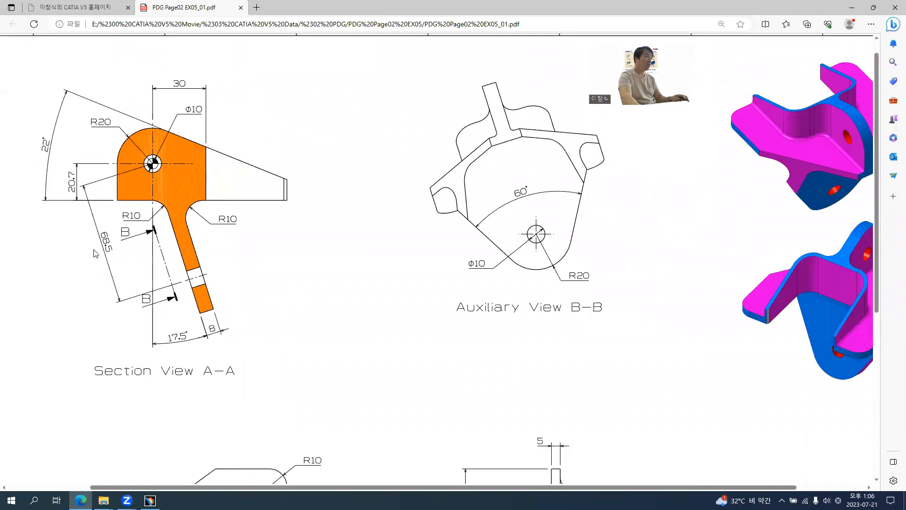
pyautogui.hotkey('alt', 'Tab')
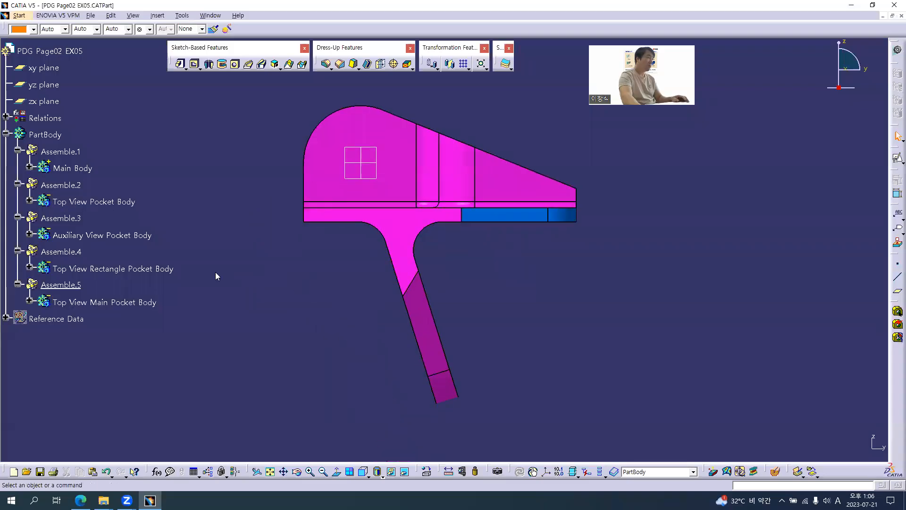
pyautogui.hotkey('alt', 'Tab')
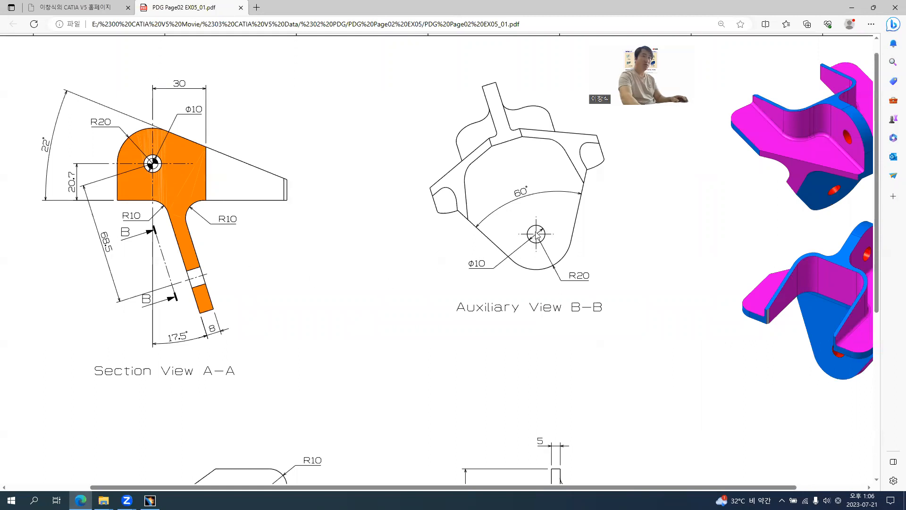
pyautogui.keyDown('ctrl'); pyautogui.scroll(-1, 480, 304); pyautogui.keyUp('ctrl')
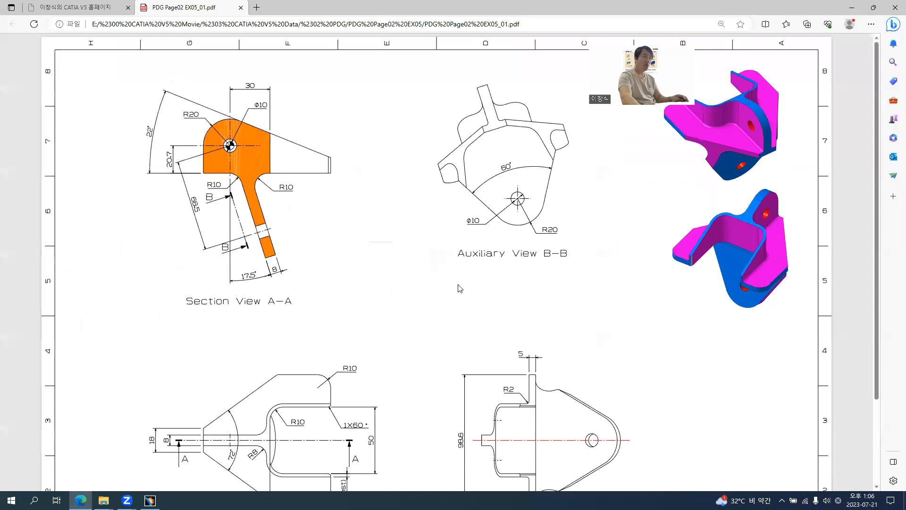
pyautogui.hotkey('alt', 'Tab')
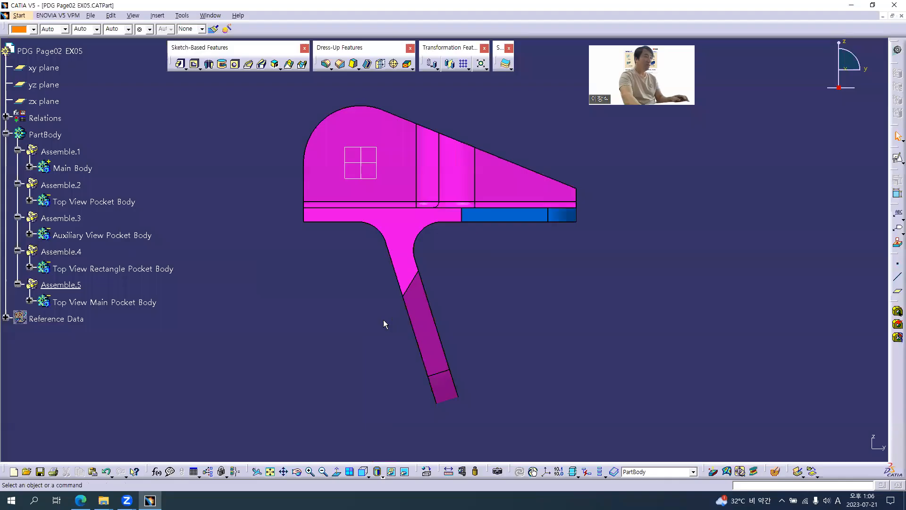
# Step: Show the Reference Data set, expand its tree branch and show the Master Sketch
pyautogui.click(395, 263)
pyautogui.moveTo(396, 263); pyautogui.dragTo(521, 311, button='middle')
pyautogui.moveTo(468, 311); pyautogui.dragTo(424, 326, button='middle')
pyautogui.rightClick(51, 320)
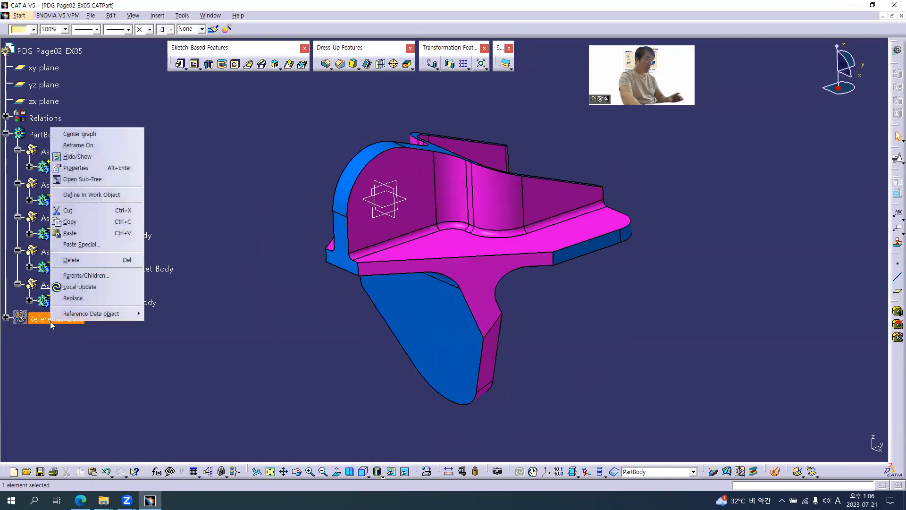
pyautogui.press('h')
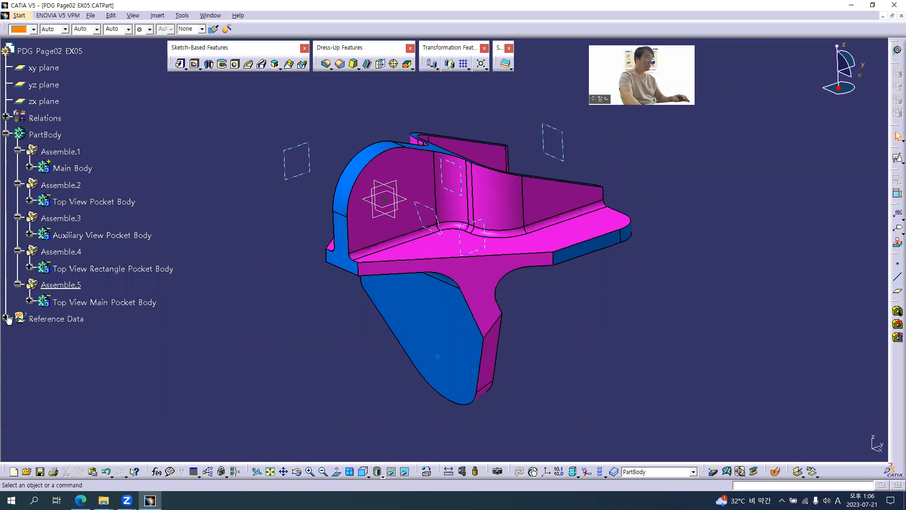
pyautogui.click(7, 319)
pyautogui.scroll(-3, 249, 353)
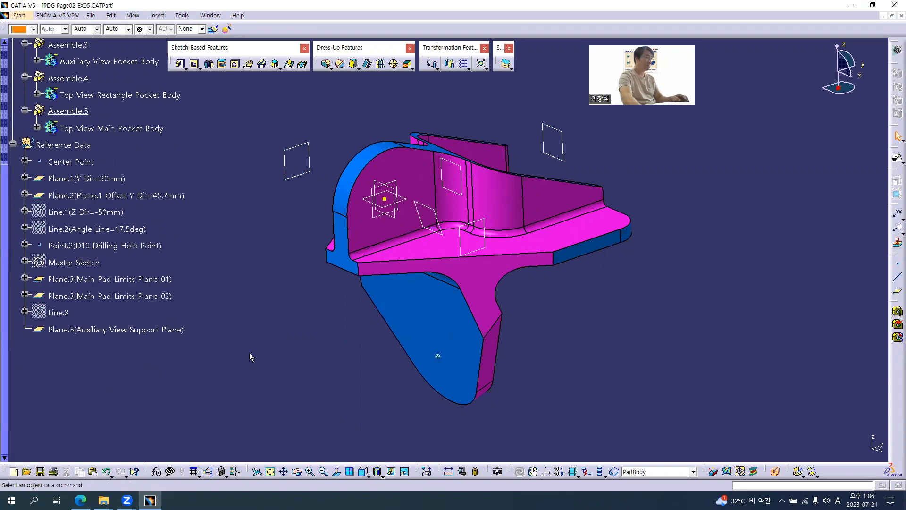
pyautogui.rightClick(79, 260)
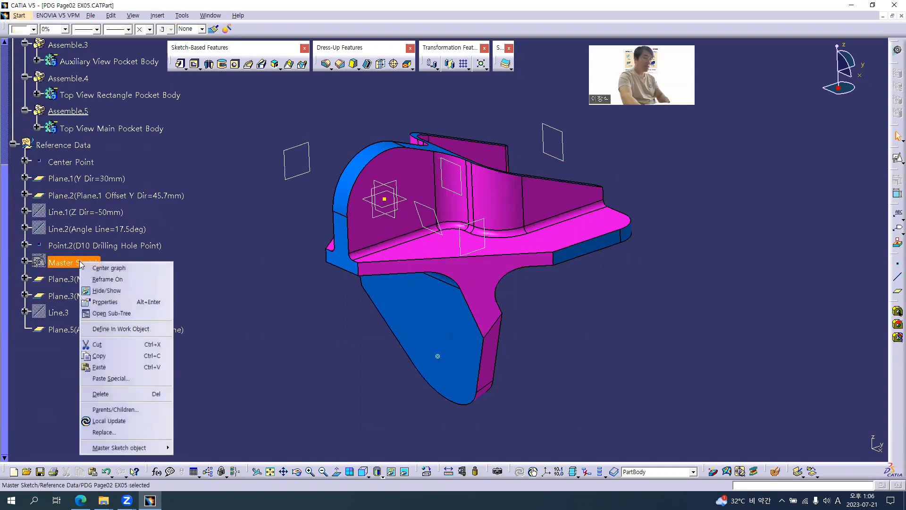
pyautogui.click(97, 282)
pyautogui.moveTo(576, 314); pyautogui.dragTo(491, 331, button='middle')
# Step: Open the Master Sketch for editing and draw a circle about 12.8 mm in diameter centred on the sketch origin
pyautogui.doubleClick(83, 261)
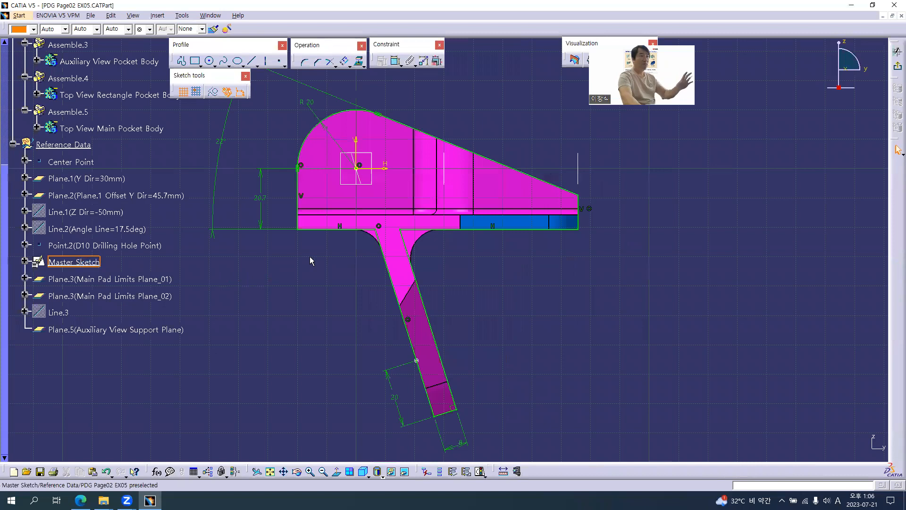
pyautogui.moveTo(310, 261); pyautogui.dragTo(374, 331, button='middle')
pyautogui.moveTo(383, 256); pyautogui.dragTo(404, 232, button='middle')
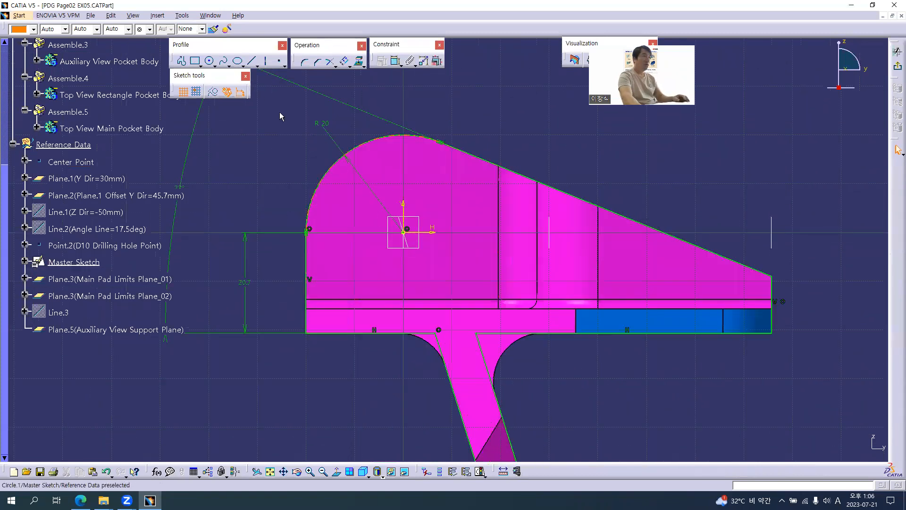
pyautogui.click(210, 61)
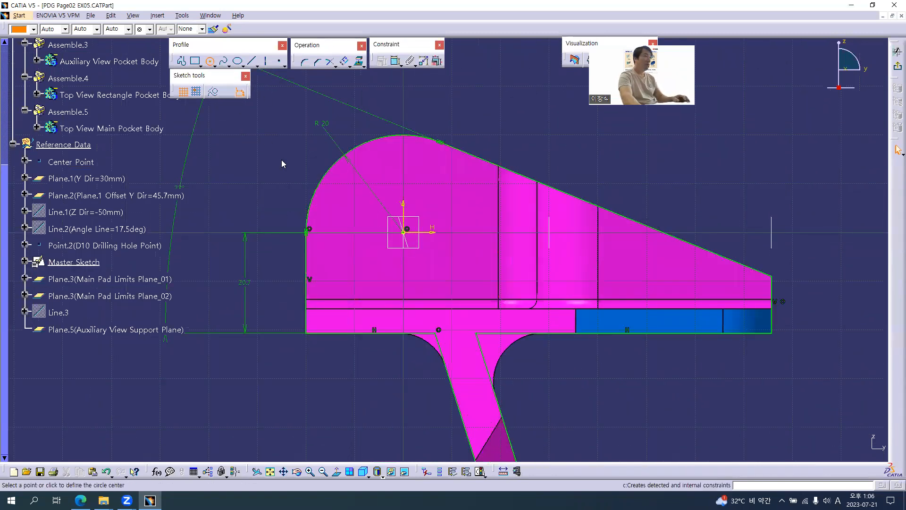
pyautogui.click(404, 231)
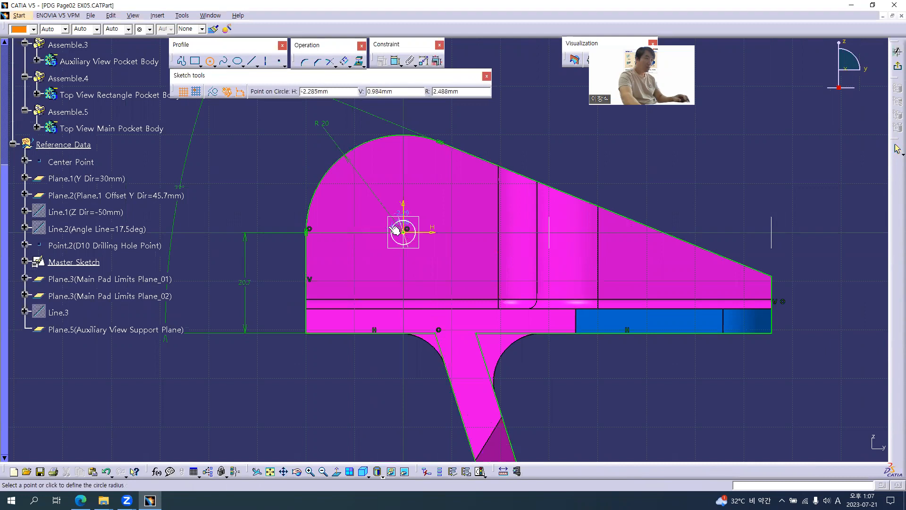
pyautogui.click(373, 222)
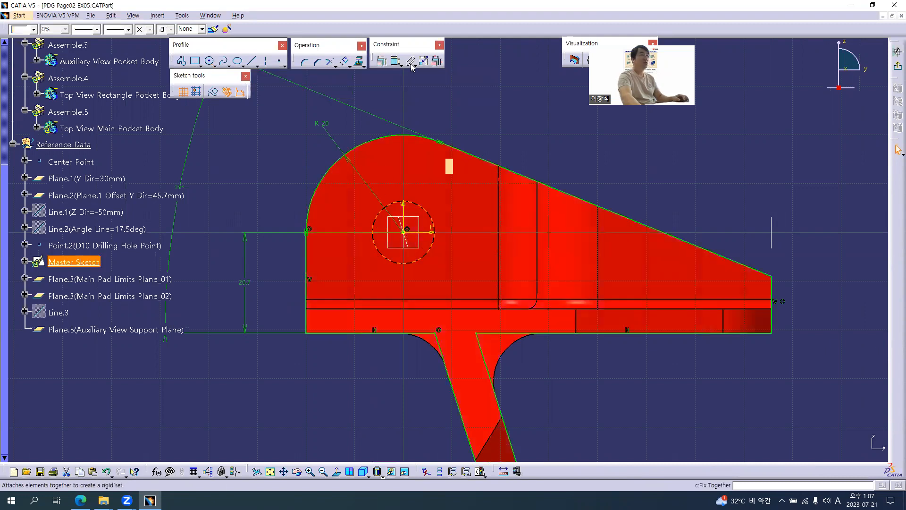
# Step: Dimension the circle's diameter, set it to 10 mm and exit the Master Sketch
pyautogui.click(396, 65)
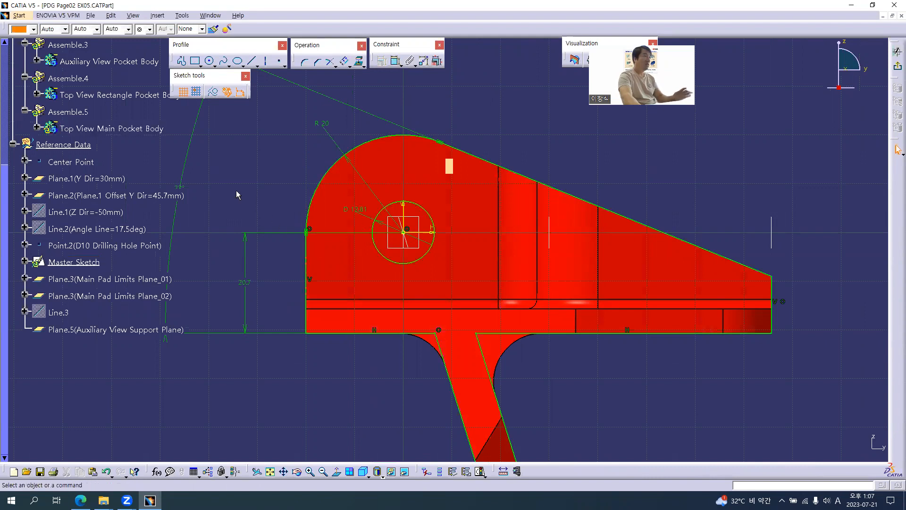
pyautogui.scroll(3, 236, 193)
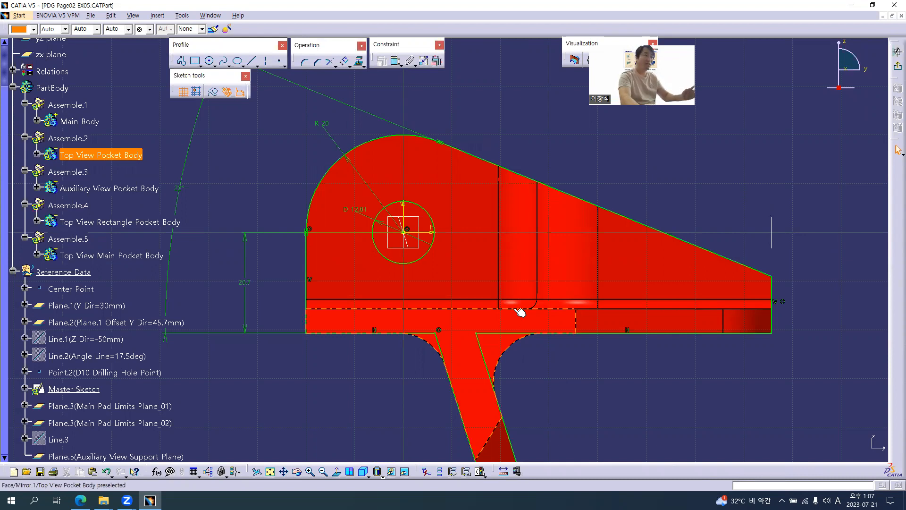
pyautogui.doubleClick(346, 210)
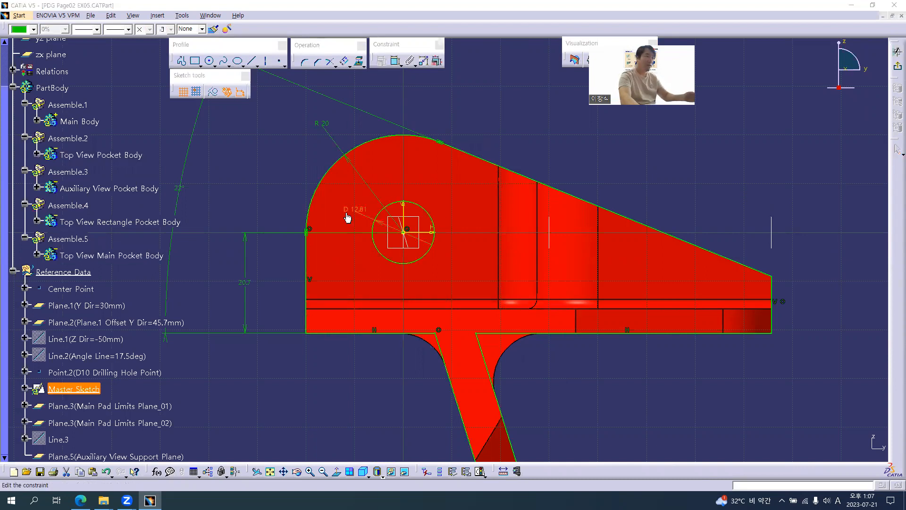
pyautogui.write('10')
pyautogui.press('Return')
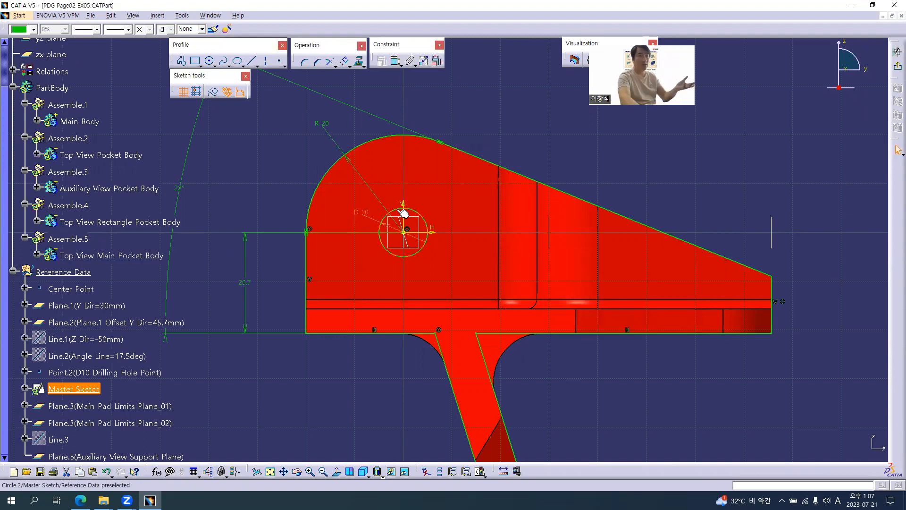
pyautogui.click(595, 171)
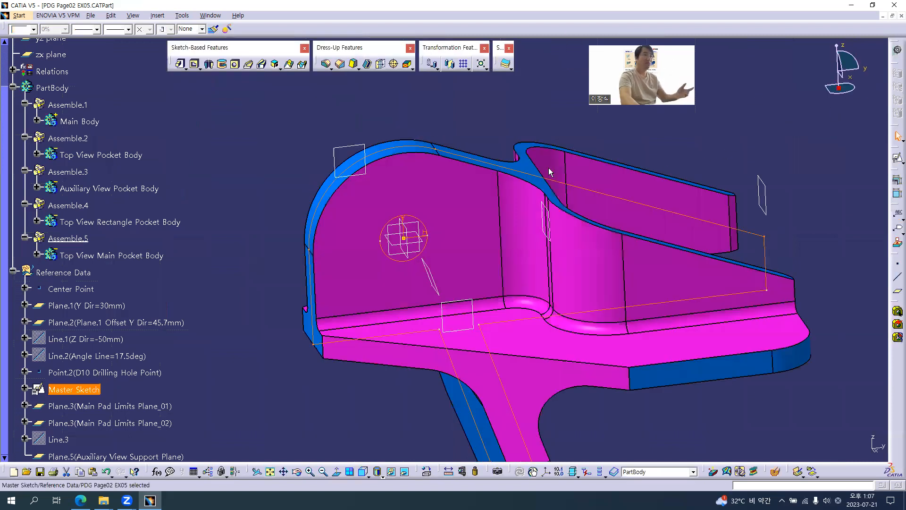
pyautogui.click(243, 251)
pyautogui.moveTo(336, 327); pyautogui.dragTo(350, 350, button='middle')
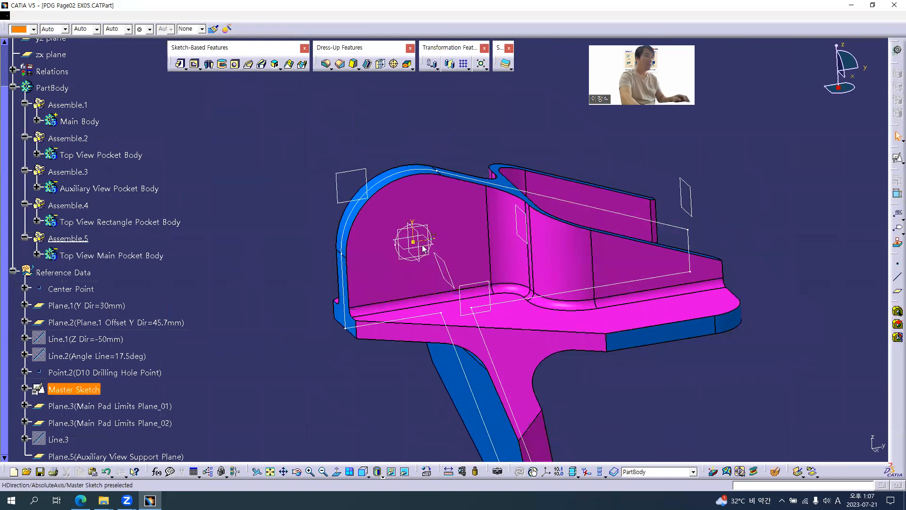
# Step: Check the 10 mm hole in the PDF drawing, insert a new body and rename it Hole Body(D10)
pyautogui.hotkey('alt', 'Tab')
pyautogui.keyDown('ctrl'); pyautogui.scroll(5, 226, 114); pyautogui.keyUp('ctrl')
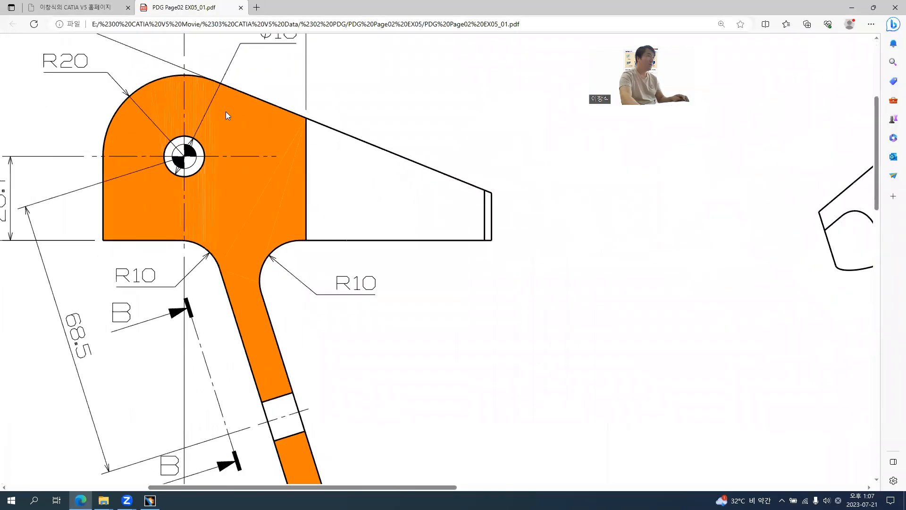
pyautogui.scroll(3, 227, 116)
pyautogui.hotkey('alt', 'Tab')
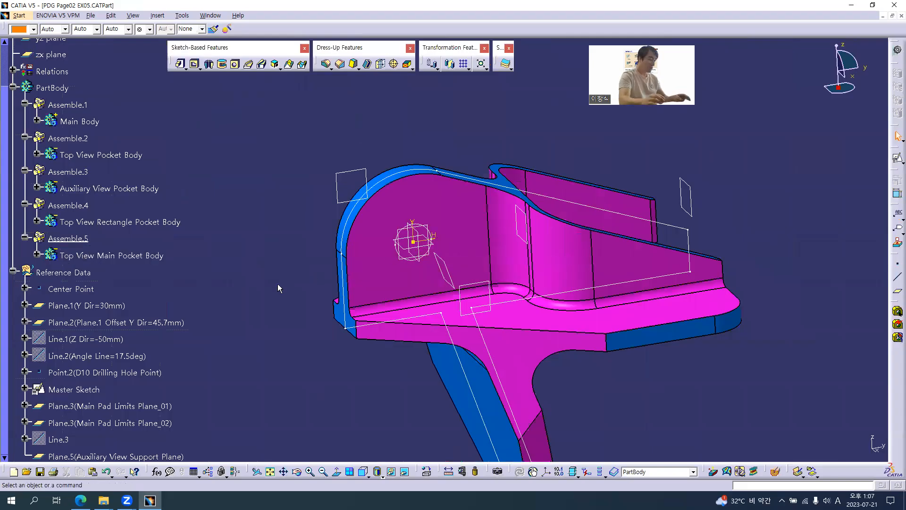
pyautogui.hotkey('alt', 'i')
pyautogui.press('Return')
pyautogui.press('Return')
pyautogui.click(48, 346)
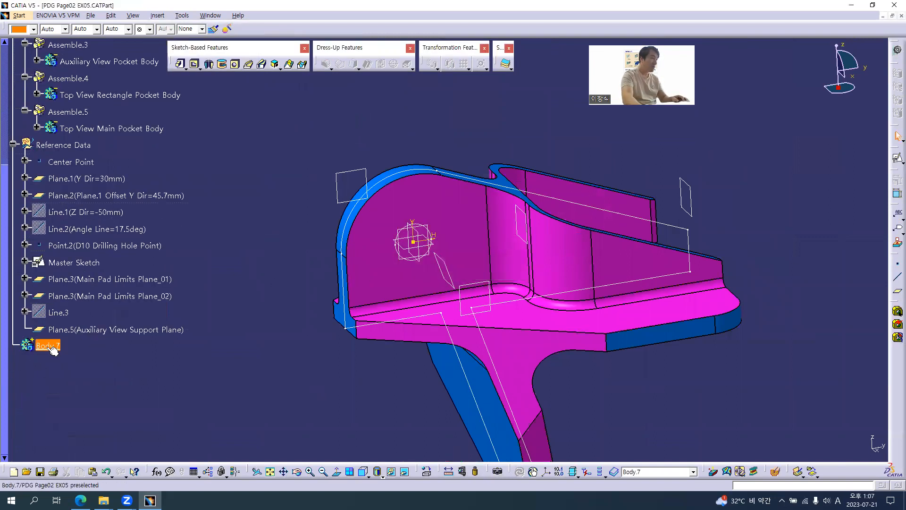
pyautogui.hotkey('alt', 'Return')
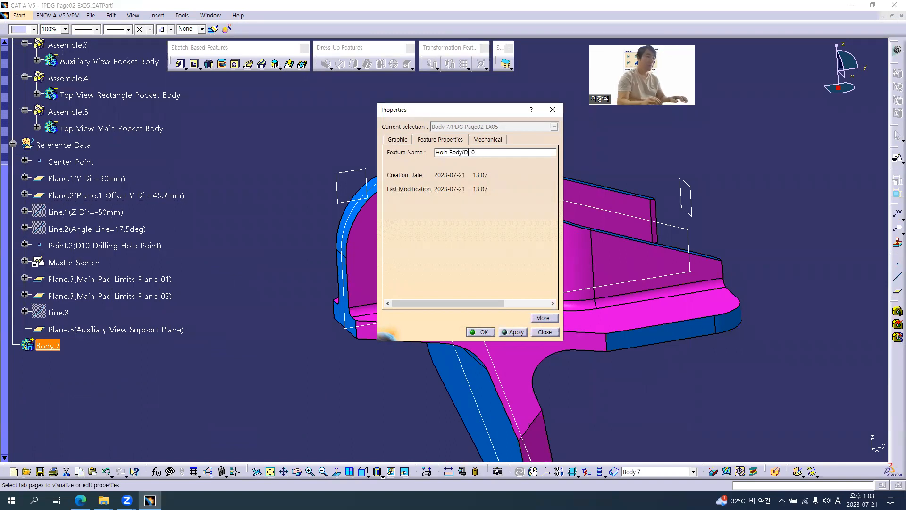
pyautogui.write(')')
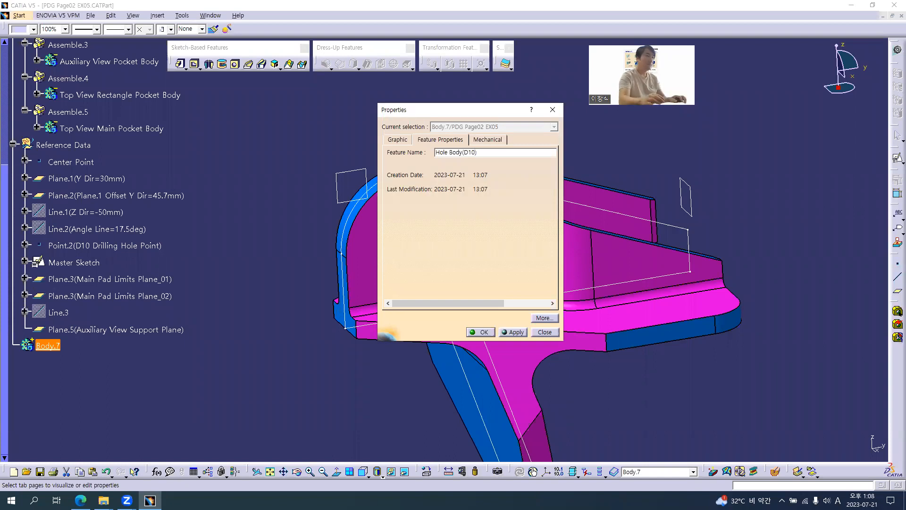
pyautogui.click(484, 332)
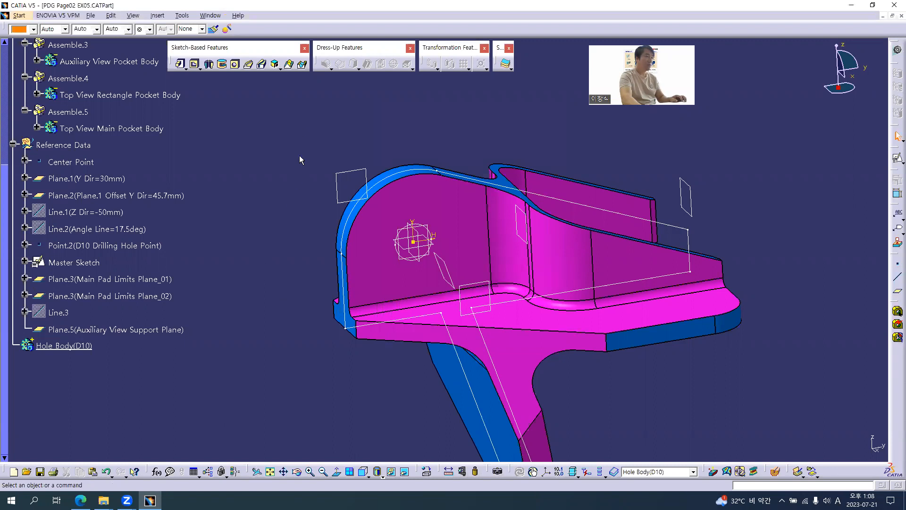
pyautogui.click(195, 64)
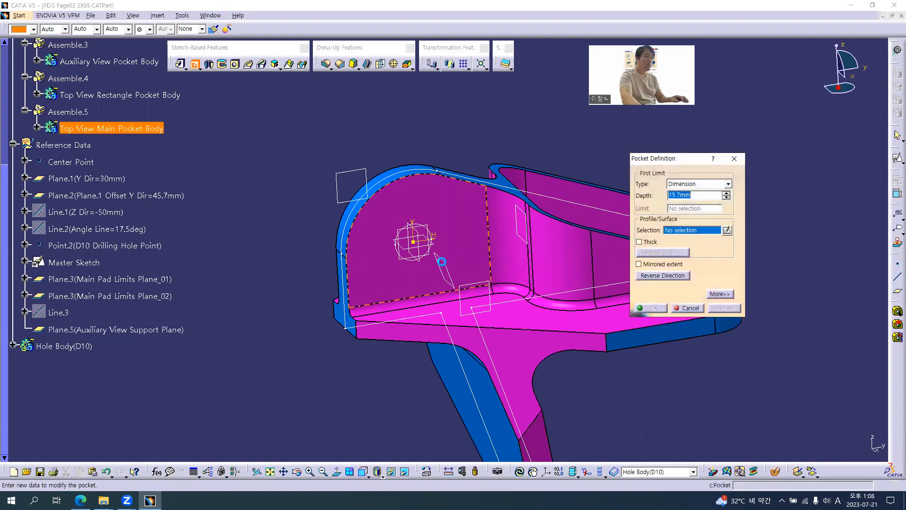
pyautogui.click(427, 261)
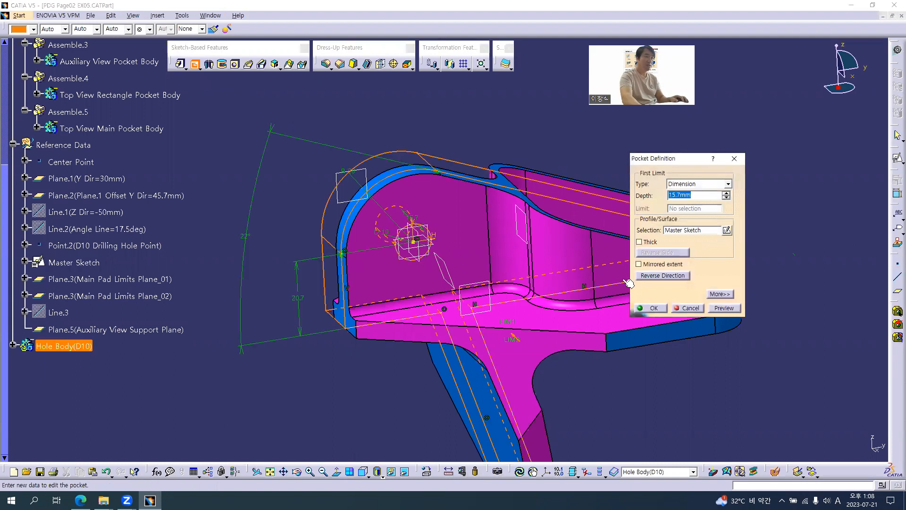
pyautogui.click(691, 308)
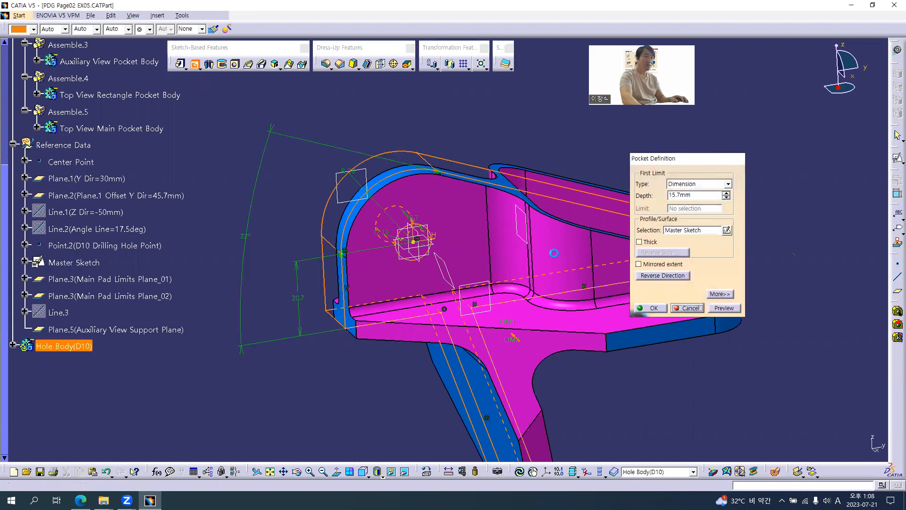
# Step: Start a Pocket in Hole Body(D10) and define its profile from only the 10 mm circle of the Master Sketch
pyautogui.click(197, 66)
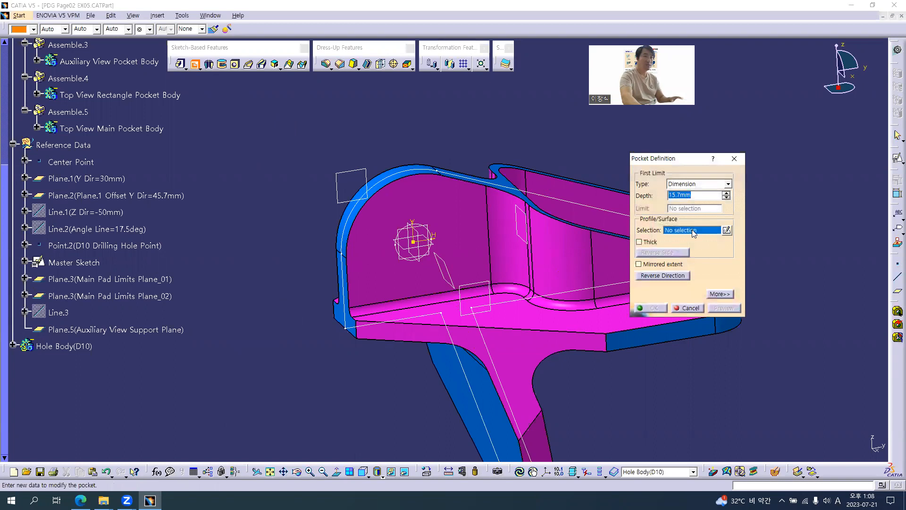
pyautogui.rightClick(697, 232)
pyautogui.click(702, 236)
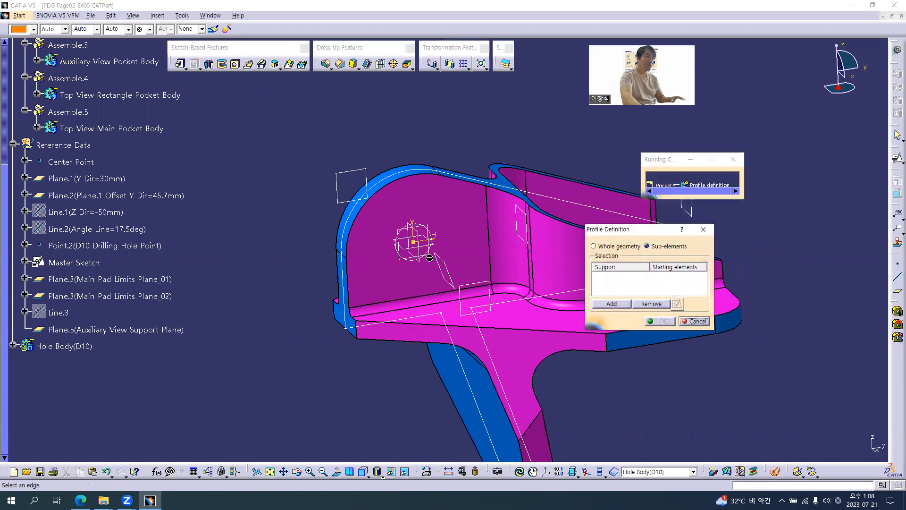
pyautogui.click(429, 259)
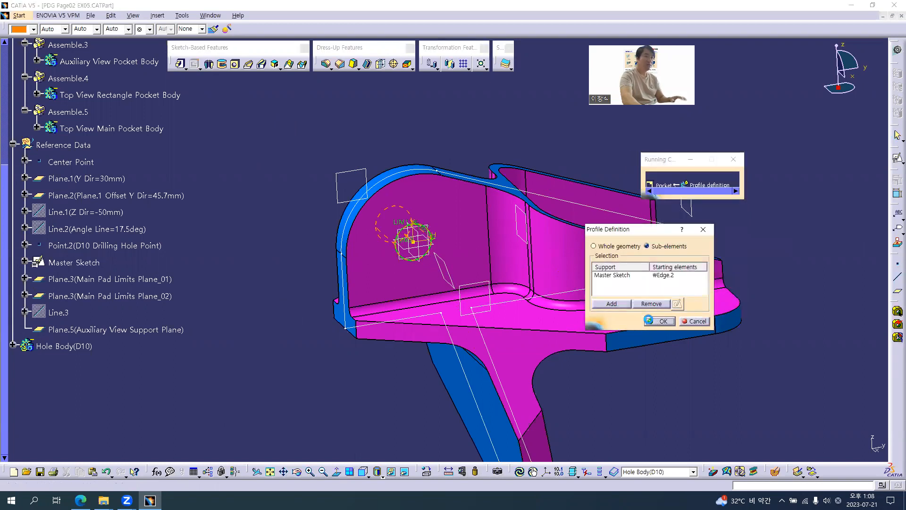
pyautogui.click(660, 321)
# Step: Limit the pocket up to plane on both sides, first to Main Pad Limits Plane_02 and second to Main Pad Limits Plane_01, and create it
pyautogui.moveTo(515, 307); pyautogui.dragTo(531, 330, button='middle')
pyautogui.click(704, 184)
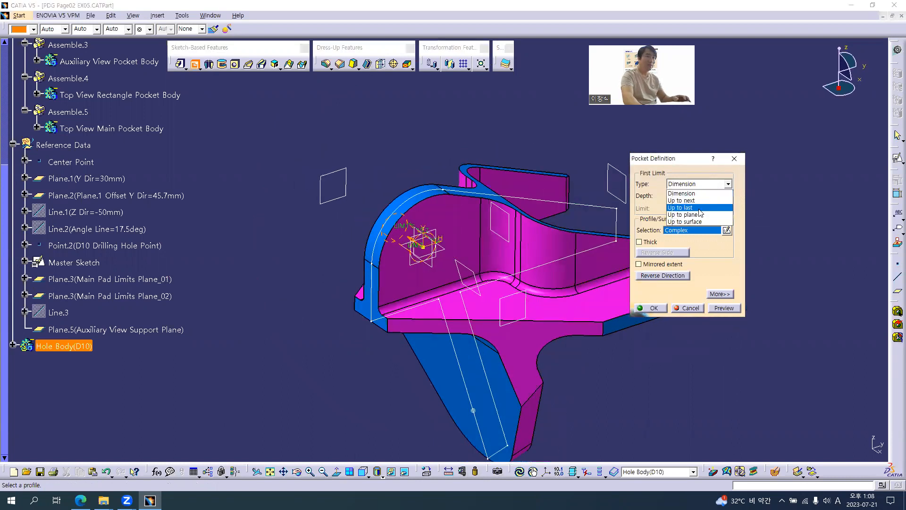
pyautogui.click(693, 214)
pyautogui.click(335, 199)
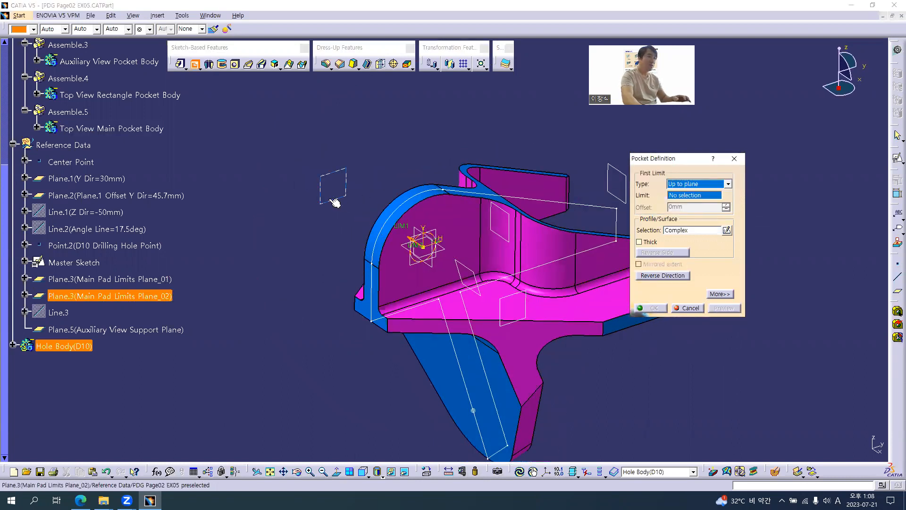
pyautogui.click(720, 294)
pyautogui.click(802, 183)
pyautogui.click(787, 214)
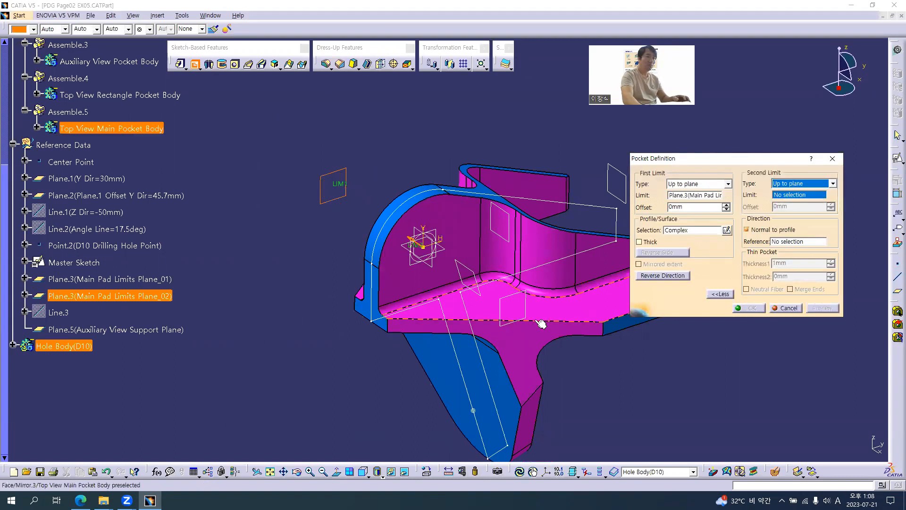
pyautogui.click(514, 309)
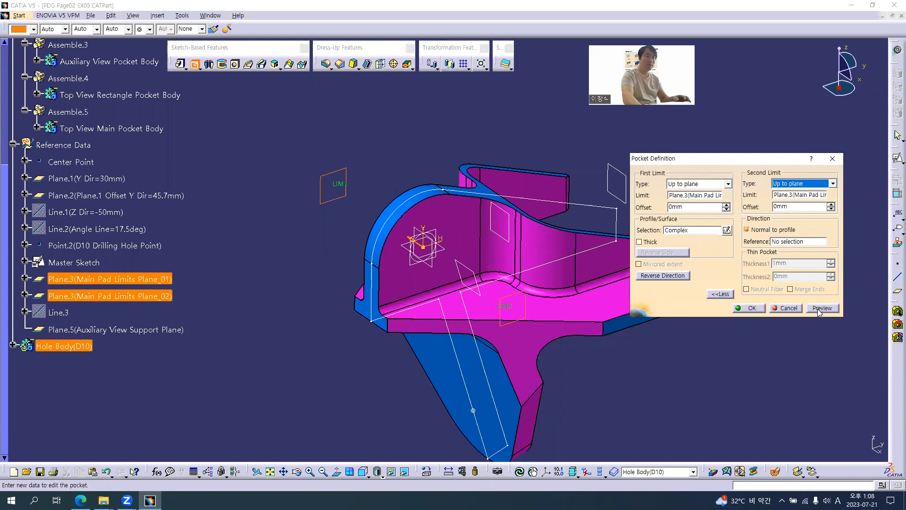
pyautogui.click(818, 309)
pyautogui.click(750, 308)
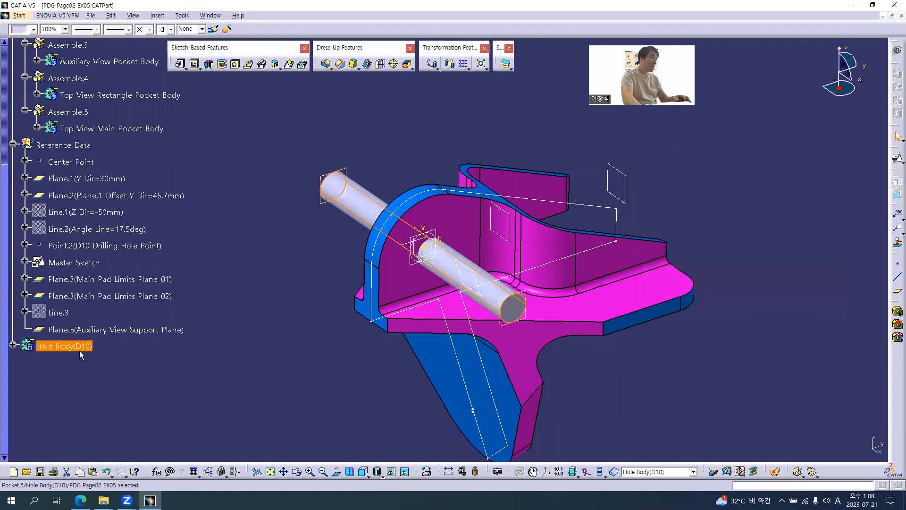
# Step: Colour the Hole Body(D10) red
pyautogui.click(22, 30)
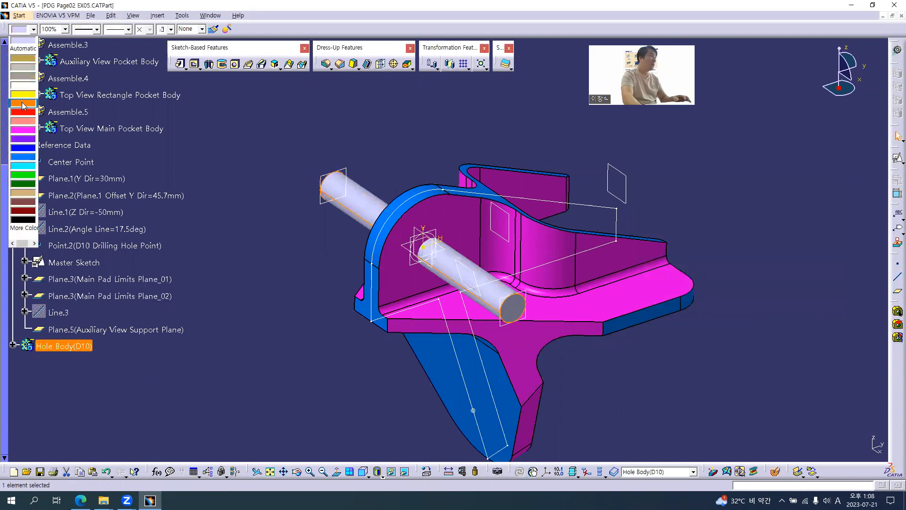
pyautogui.click(22, 114)
pyautogui.click(277, 300)
pyautogui.moveTo(495, 351); pyautogui.dragTo(488, 318, button='middle')
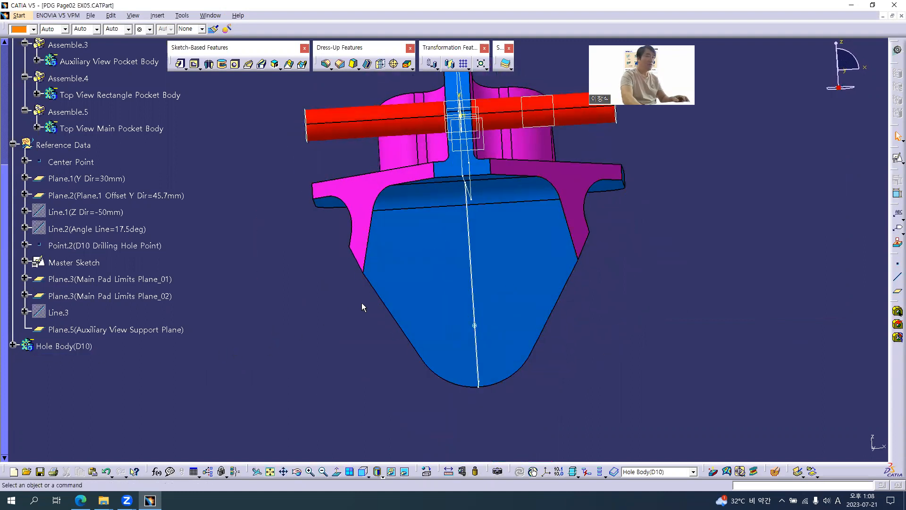
pyautogui.moveTo(425, 288); pyautogui.dragTo(405, 291, button='middle')
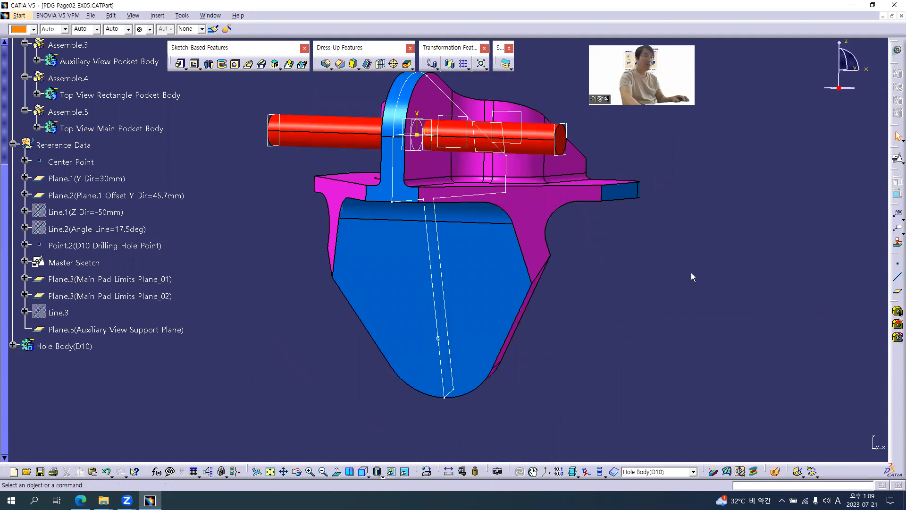
pyautogui.click(107, 329)
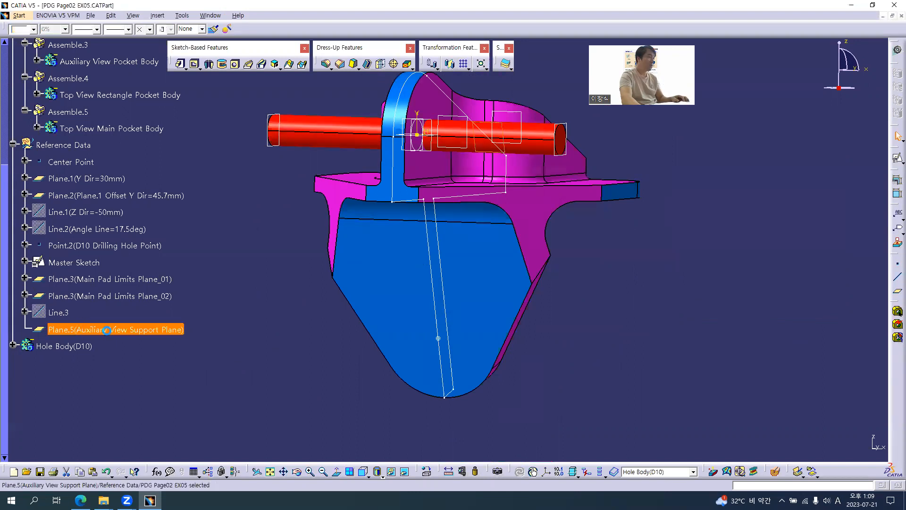
pyautogui.click(757, 235)
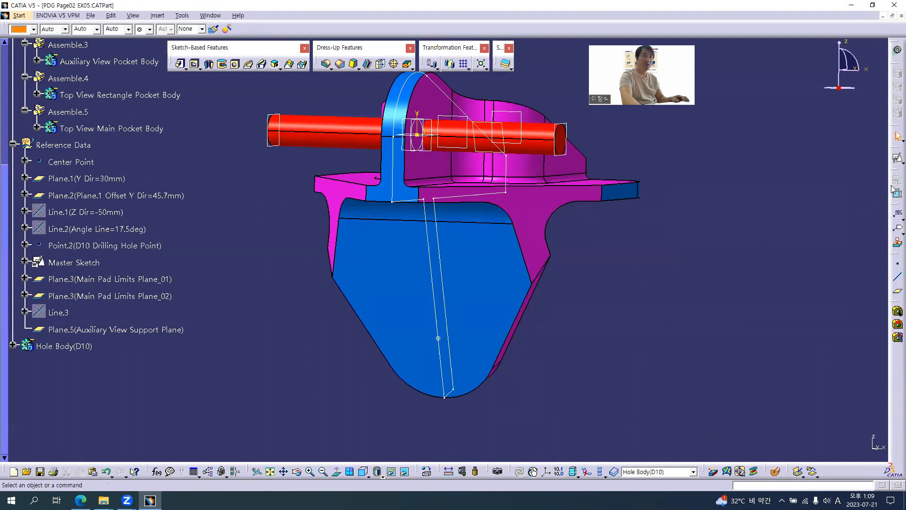
pyautogui.click(896, 159)
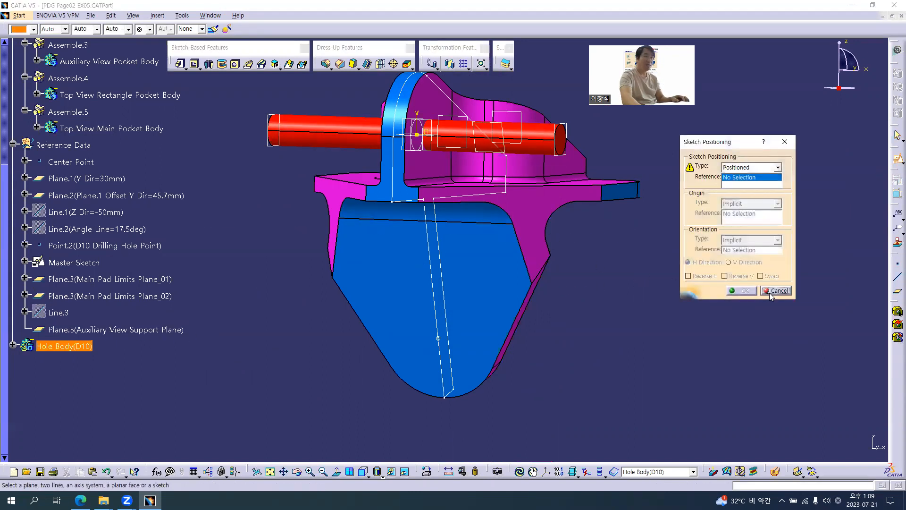
pyautogui.click(775, 290)
pyautogui.moveTo(516, 288); pyautogui.dragTo(437, 248, button='middle')
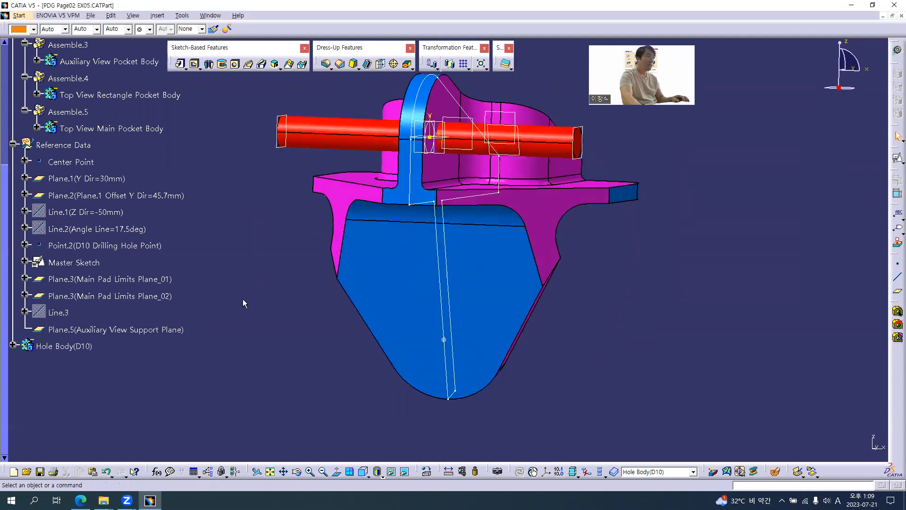
# Step: Copy the Auxiliary View Pocket Body and paste it into the PDG Page02 EX05 part
pyautogui.scroll(2, 242, 298)
pyautogui.click(111, 146)
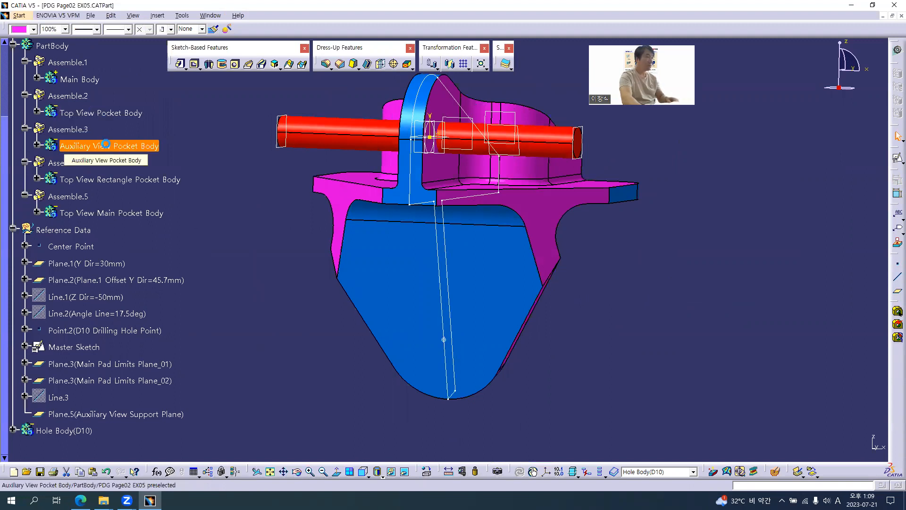
pyautogui.scroll(3, 80, 174)
pyautogui.click(75, 94)
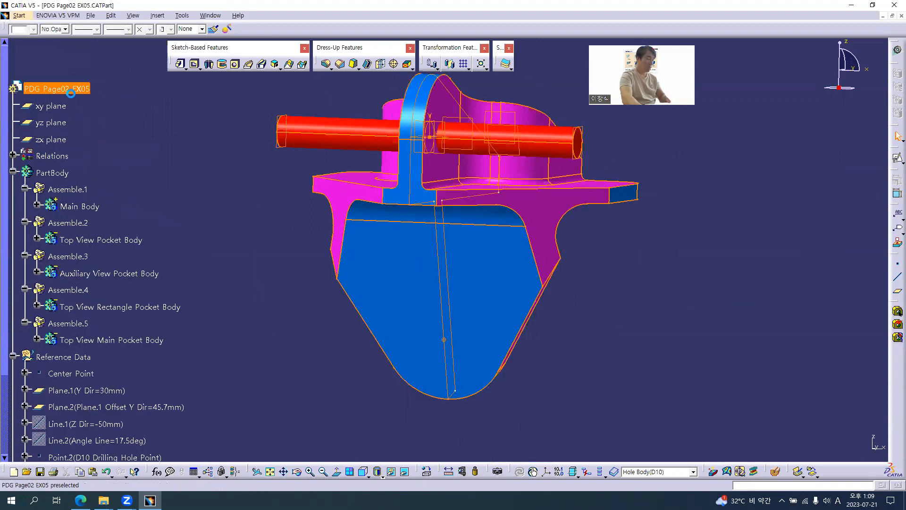
pyautogui.hotkey('ctrl', 'v')
# Step: Rename the pasted Auxiliary View Pocket Body as Hole Body(D10)
pyautogui.scroll(-6, 160, 309)
pyautogui.click(56, 321)
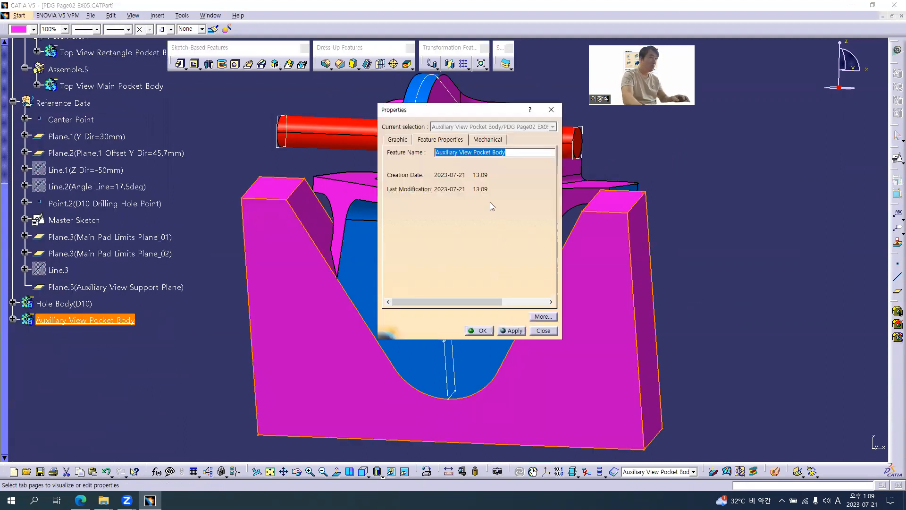
pyautogui.press('Delete')
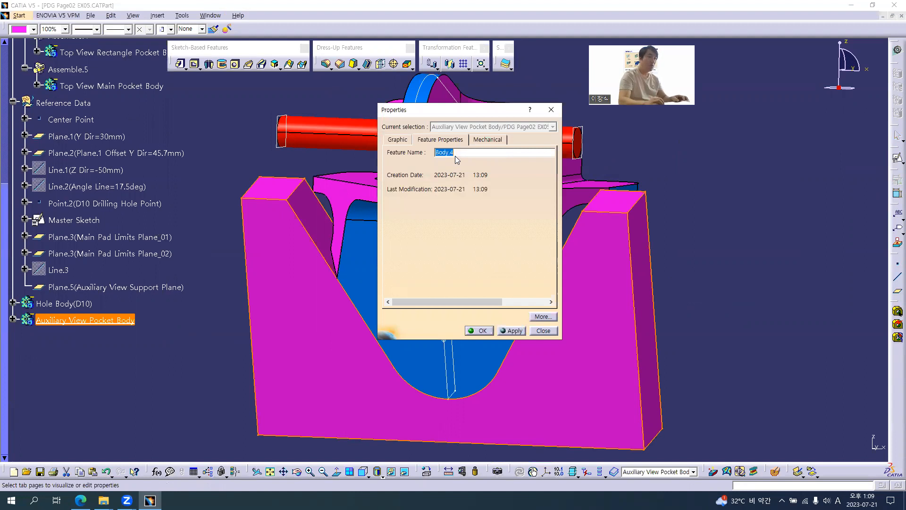
pyautogui.press('Up')
pyautogui.press('Up')
pyautogui.write('H')
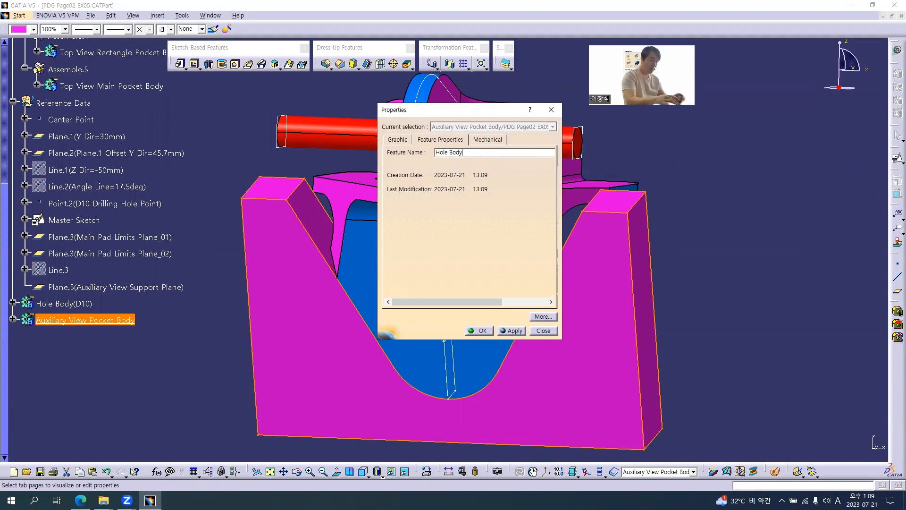
pyautogui.write('ole Body(D10)')
pyautogui.press('Return')
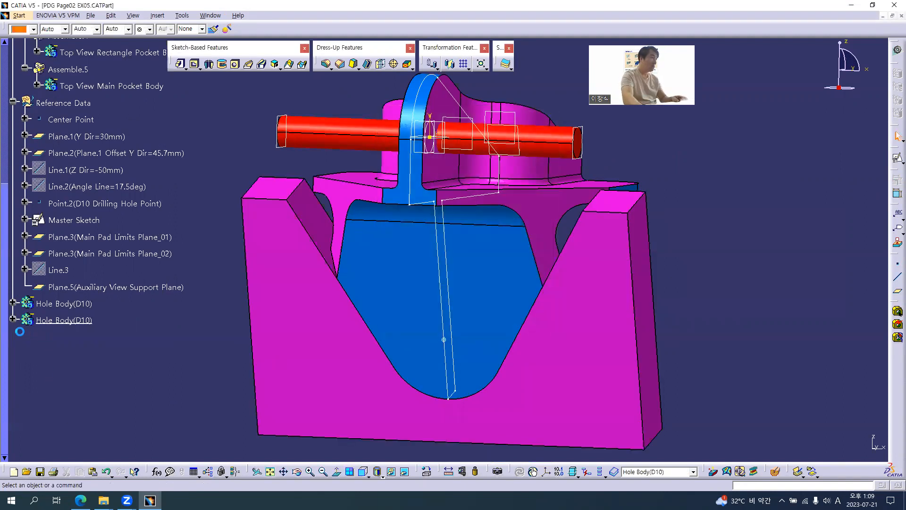
# Step: Open the sketch of the pasted body's pocket for editing and delete all of its profile geometry
pyautogui.click(12, 320)
pyautogui.doubleClick(72, 351)
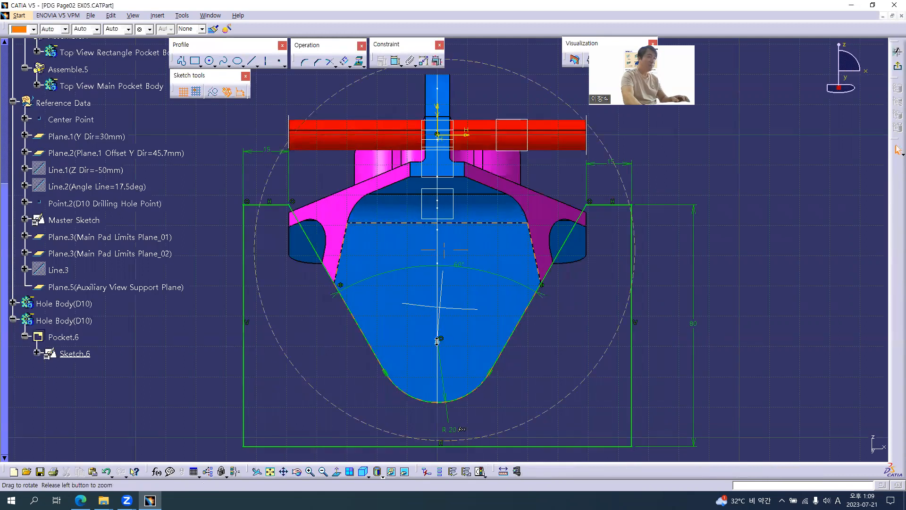
pyautogui.moveTo(301, 137)
pyautogui.mouseDown()
pyautogui.moveTo(477, 306)
pyautogui.moveTo(677, 426)
pyautogui.mouseUp()
pyautogui.press('Delete')
# Step: Project the D10 Drilling Hole Point into the sketch
pyautogui.moveTo(501, 340)
pyautogui.mouseDown(button='middle')
pyautogui.moveTo(499, 319)
pyautogui.moveTo(467, 376)
pyautogui.mouseUp(button='middle')
pyautogui.click(438, 349)
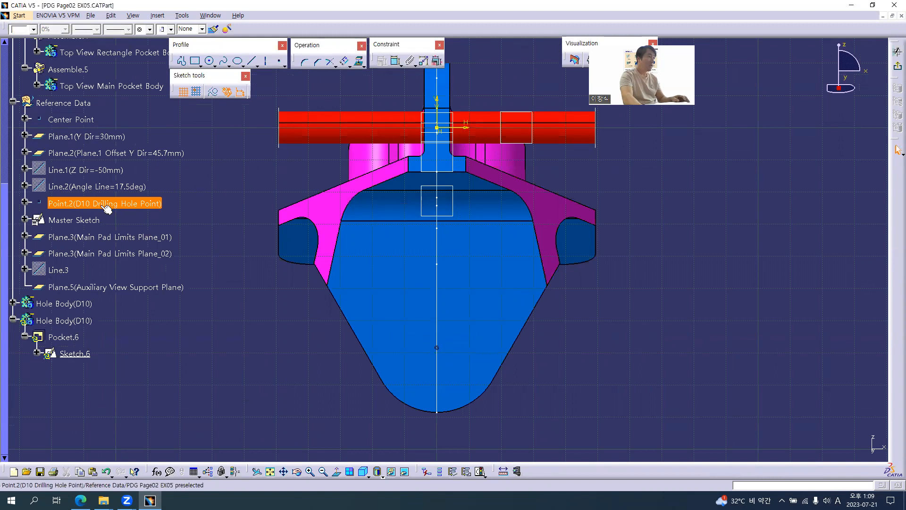
pyautogui.click(359, 63)
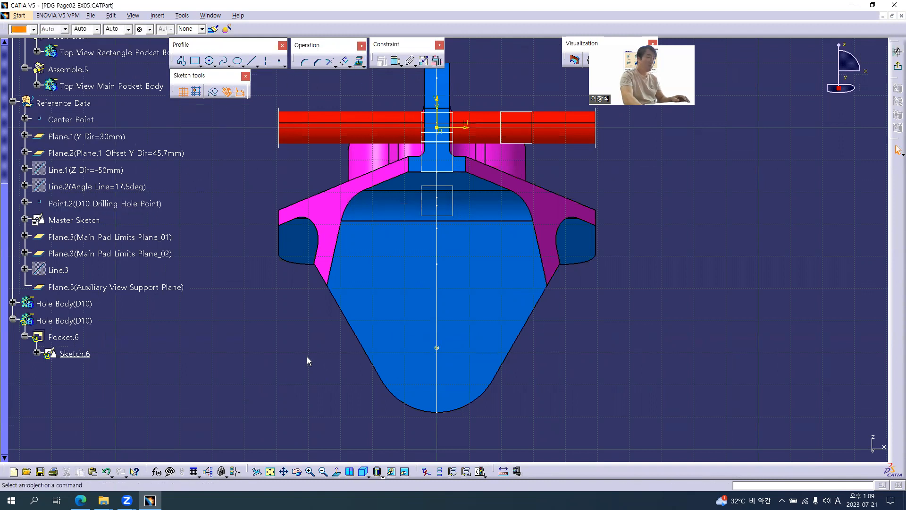
# Step: Hide the Master Sketch and the Reference Data set, and convert the projected point to a construction element
pyautogui.rightClick(79, 217)
pyautogui.press('h')
pyautogui.rightClick(66, 103)
pyautogui.press('h')
pyautogui.moveTo(305, 313); pyautogui.dragTo(405, 369)
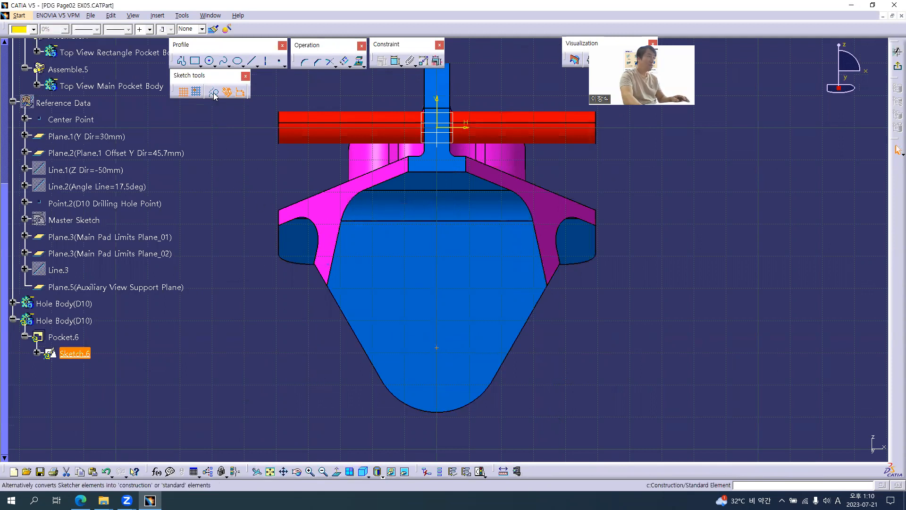
pyautogui.click(218, 125)
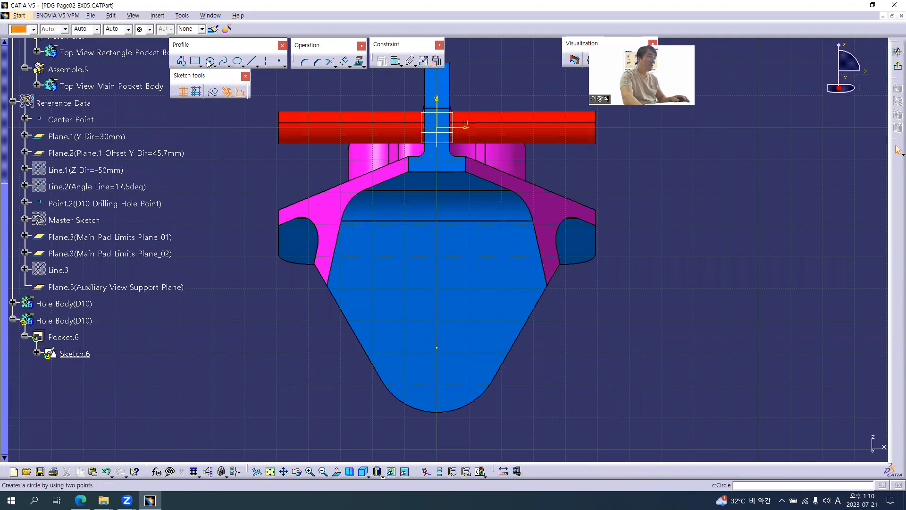
# Step: Draw a circle centred on the projected point, constrain its diameter to 10 mm, and exit the sketch
pyautogui.click(210, 61)
pyautogui.click(437, 348)
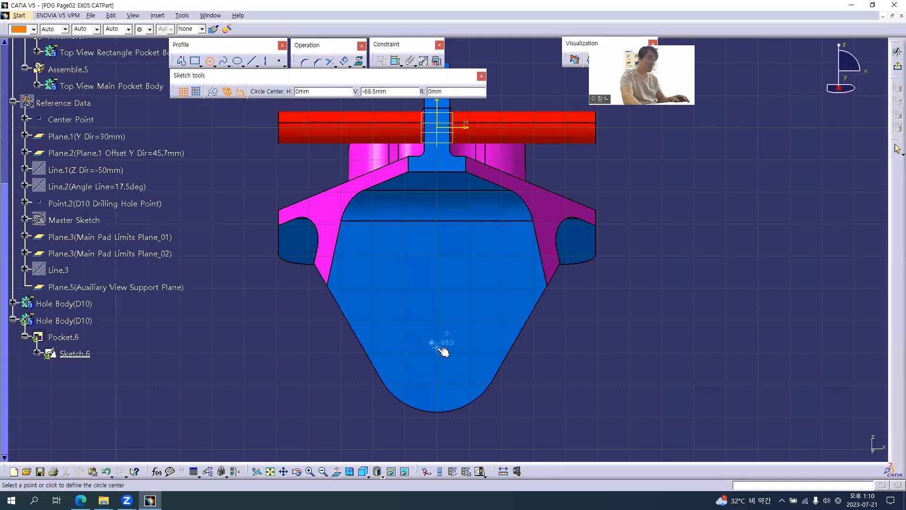
pyautogui.click(448, 337)
pyautogui.click(395, 61)
pyautogui.click(448, 359)
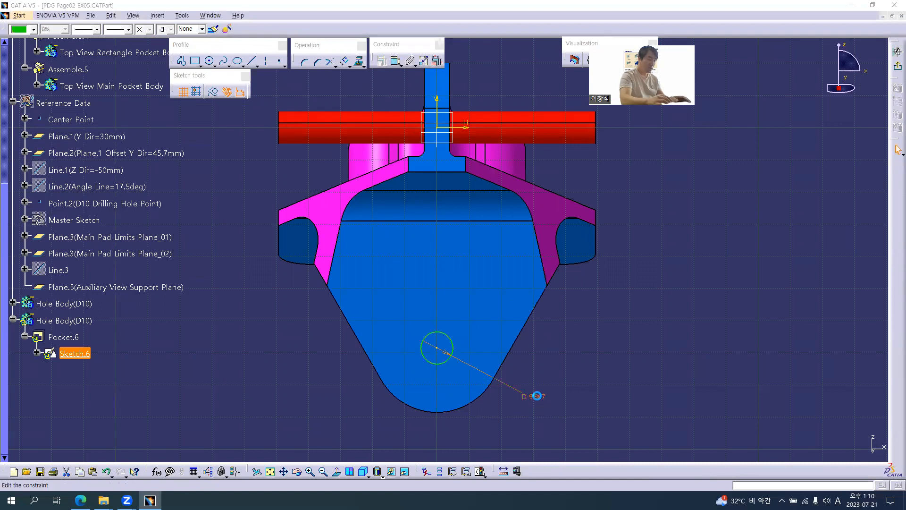
pyautogui.doubleClick(538, 397)
pyautogui.write('10')
pyautogui.press('Return')
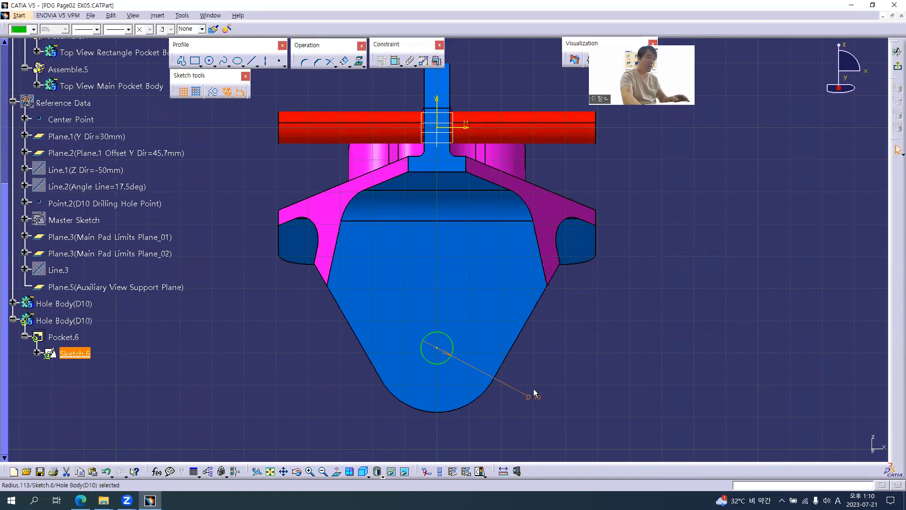
pyautogui.moveTo(526, 396); pyautogui.dragTo(457, 370)
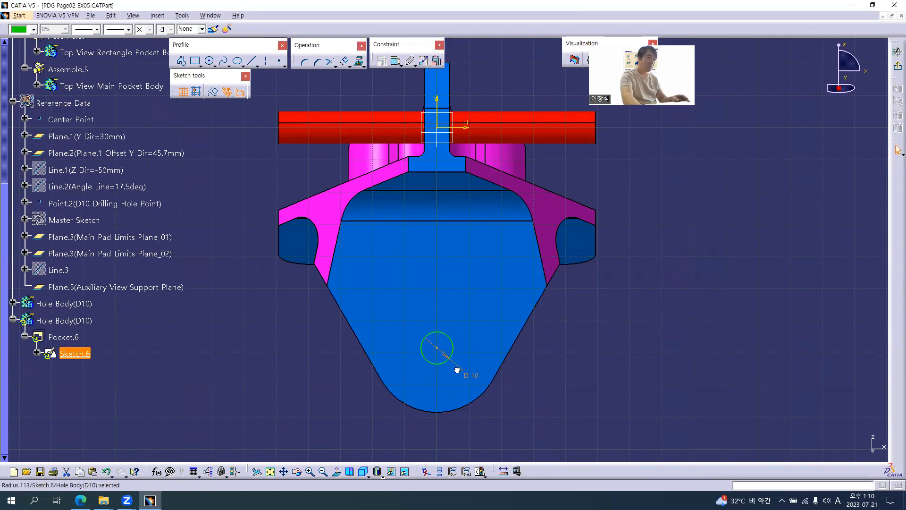
pyautogui.click(713, 307)
pyautogui.click(898, 67)
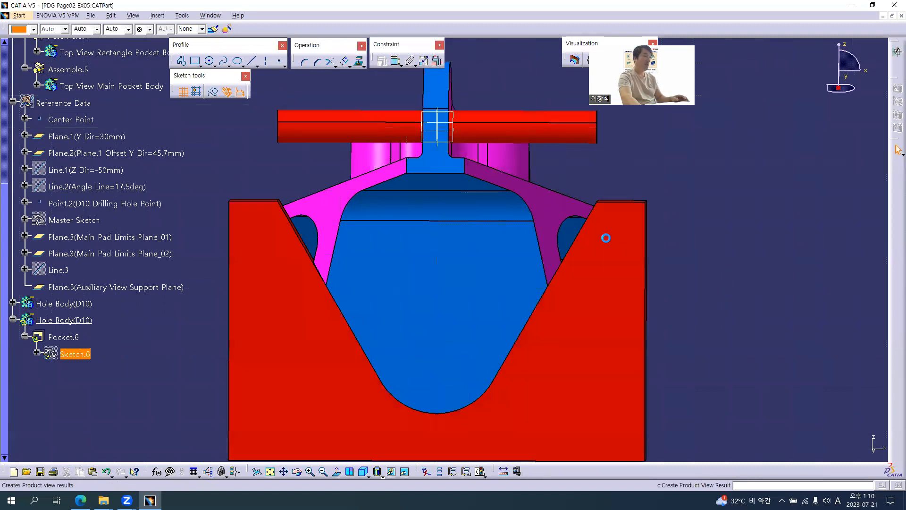
# Step: Colour the second Hole Body(D10) red
pyautogui.moveTo(499, 322); pyautogui.dragTo(340, 333, button='middle')
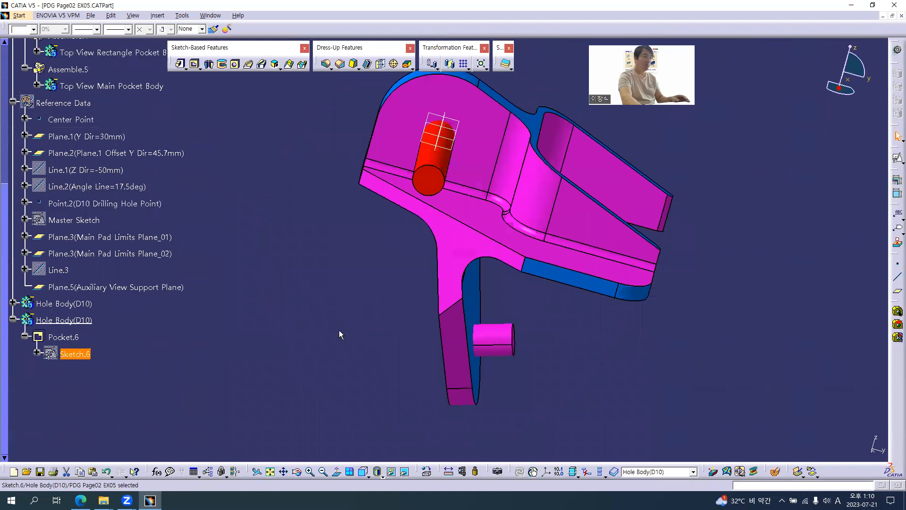
pyautogui.moveTo(440, 343); pyautogui.dragTo(363, 265, button='middle')
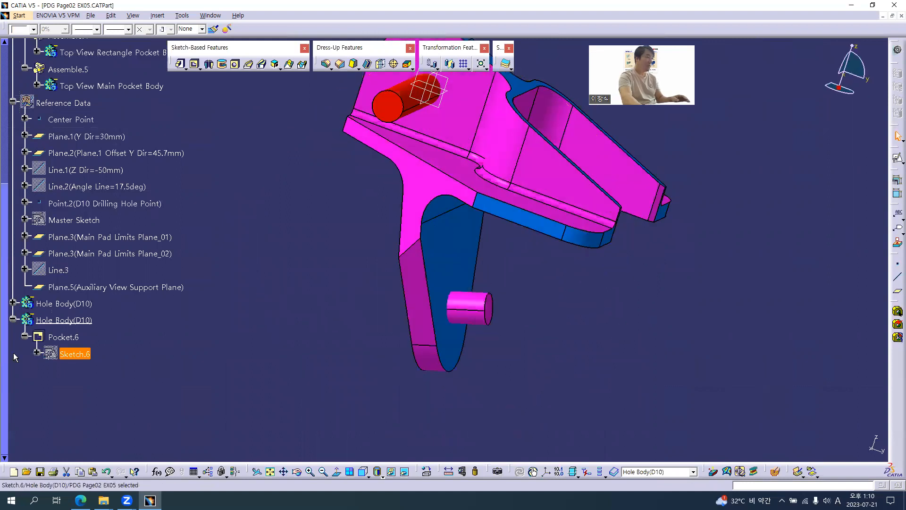
pyautogui.click(62, 321)
pyautogui.click(33, 29)
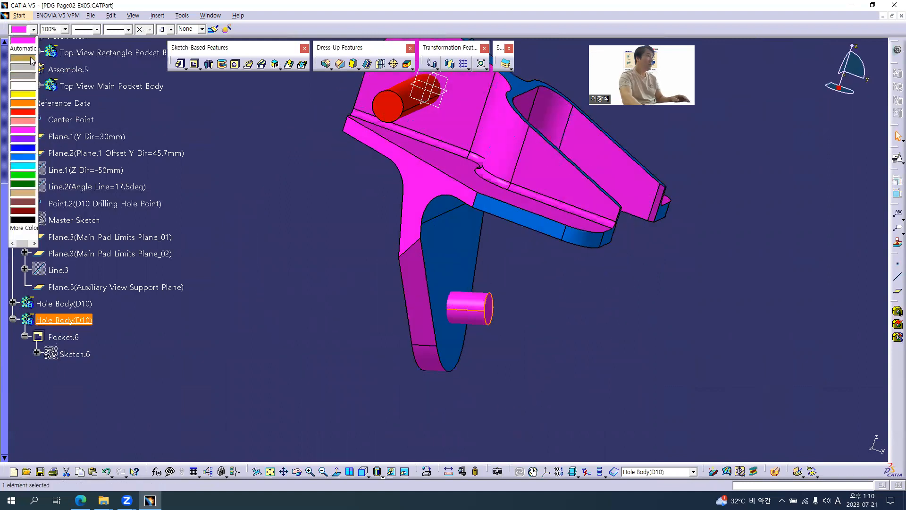
pyautogui.click(30, 114)
pyautogui.click(328, 303)
pyautogui.moveTo(327, 303); pyautogui.dragTo(400, 347, button='middle')
pyautogui.moveTo(400, 253); pyautogui.dragTo(303, 336, button='middle')
# Step: Insert a new body and rename it Main Hole Body
pyautogui.hotkey('alt', 'i')
pyautogui.press('b')
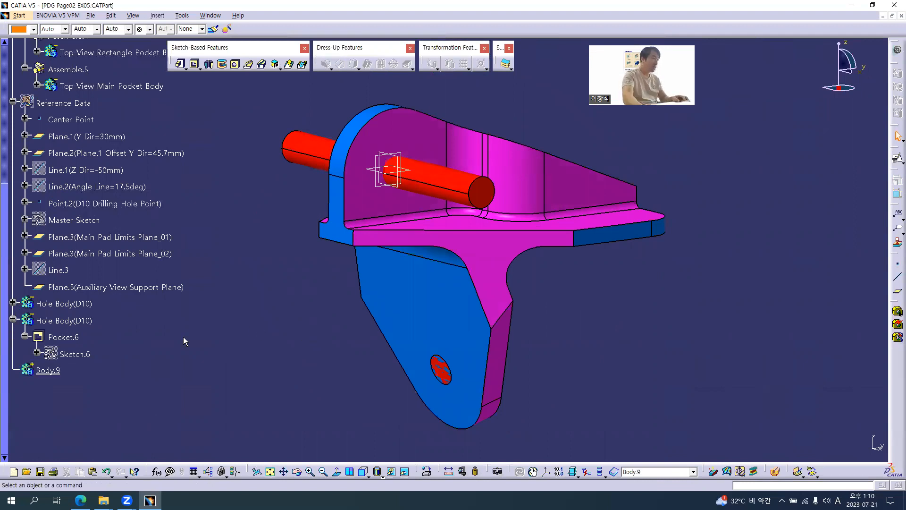
pyautogui.click(48, 370)
pyautogui.hotkey('alt', 'Return')
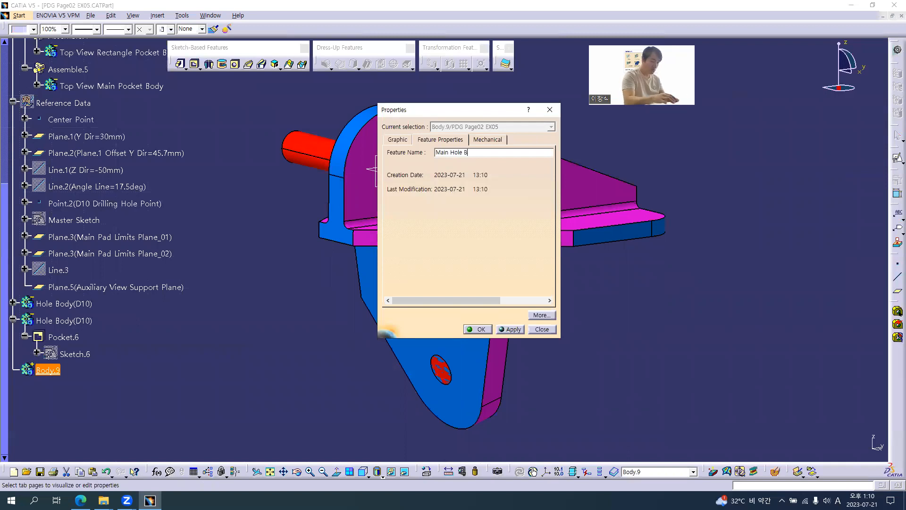
pyautogui.press('Return')
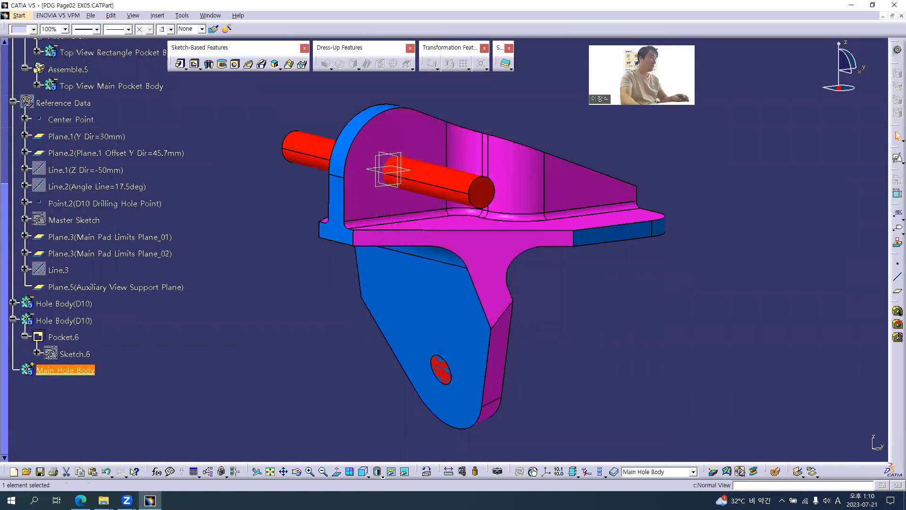
# Step: Assemble both Hole Body(D10) bodies into the Main Hole Body and collapse the Reference Data set
pyautogui.click(82, 306)
pyautogui.keyDown('ctrl'); pyautogui.click(81, 321); pyautogui.keyUp('ctrl')
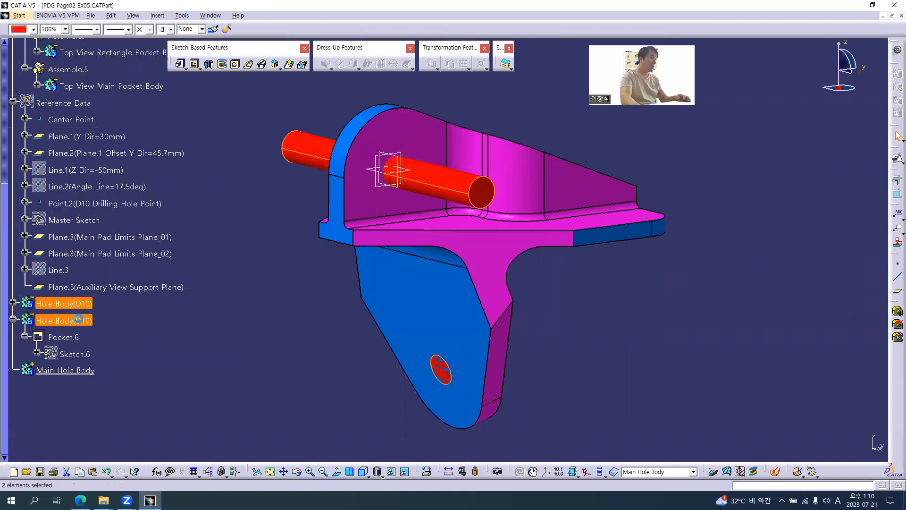
pyautogui.rightClick(79, 318)
pyautogui.moveTo(151, 316)
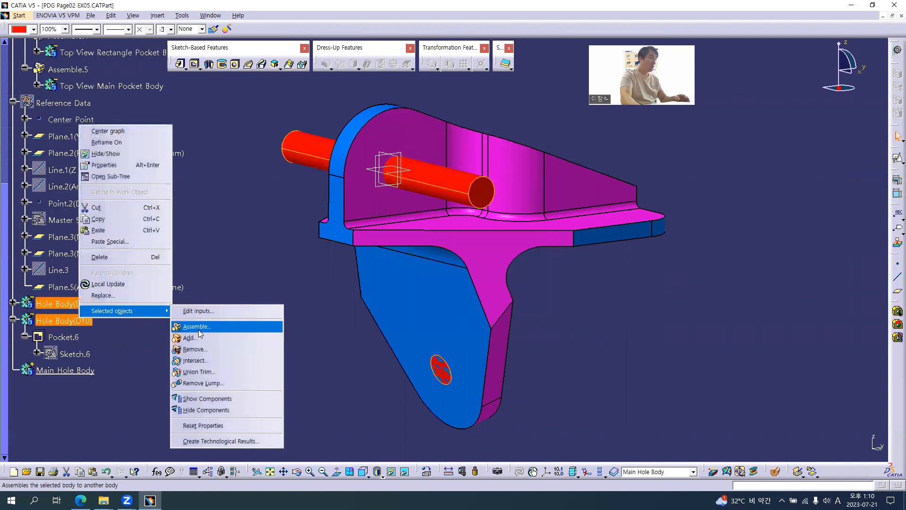
pyautogui.click(198, 325)
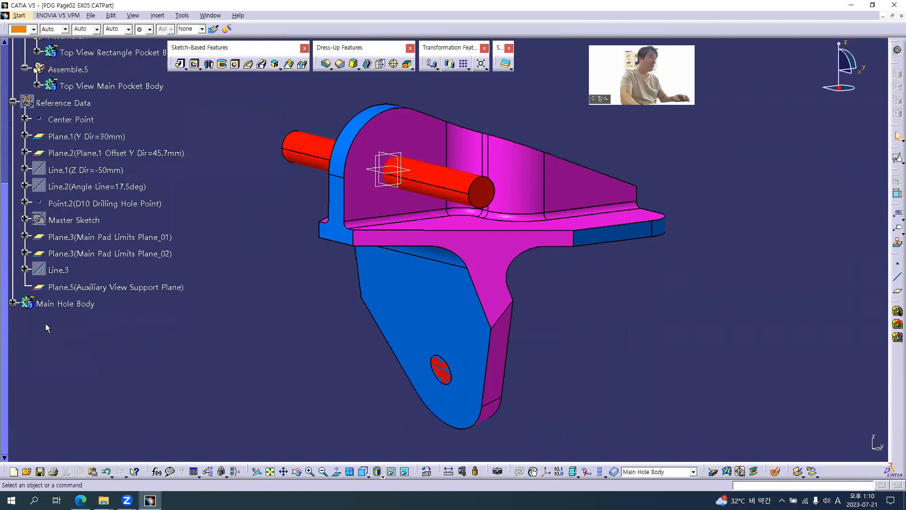
pyautogui.click(13, 102)
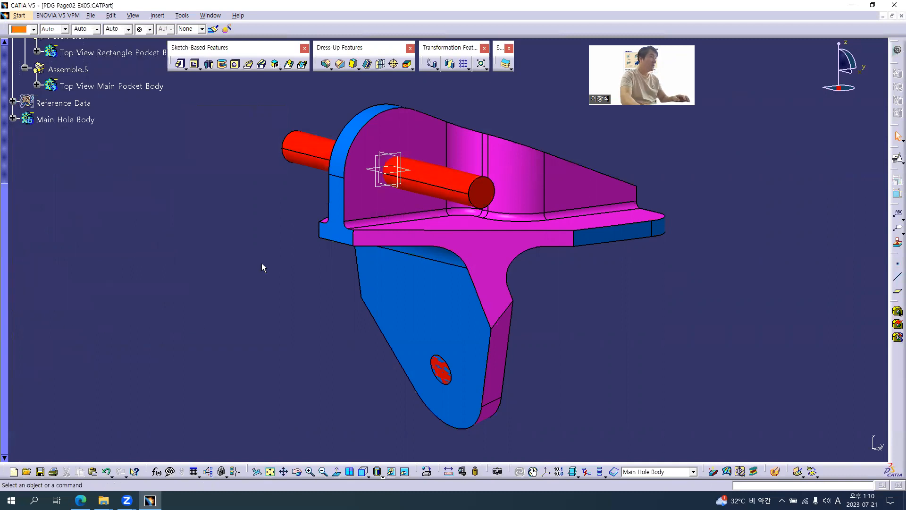
# Step: Assemble the Main Hole Body into the PartBody
pyautogui.rightClick(76, 289)
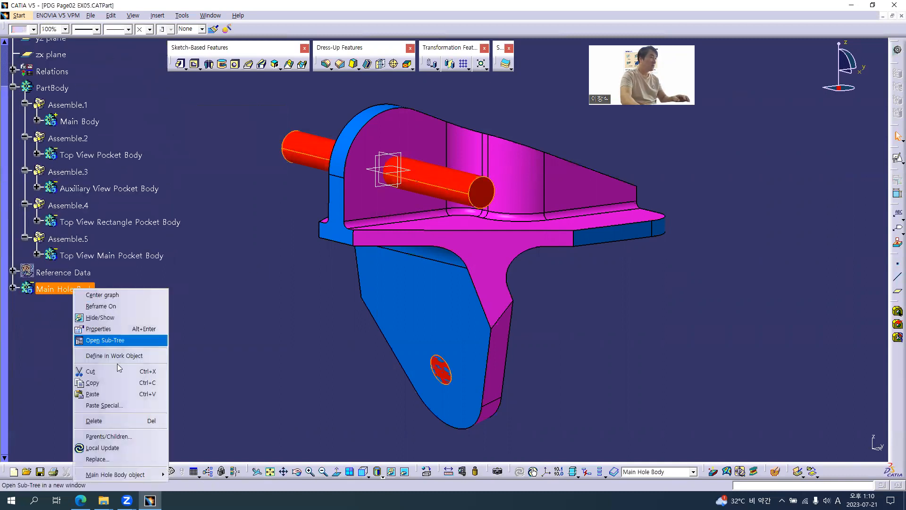
pyautogui.moveTo(131, 473)
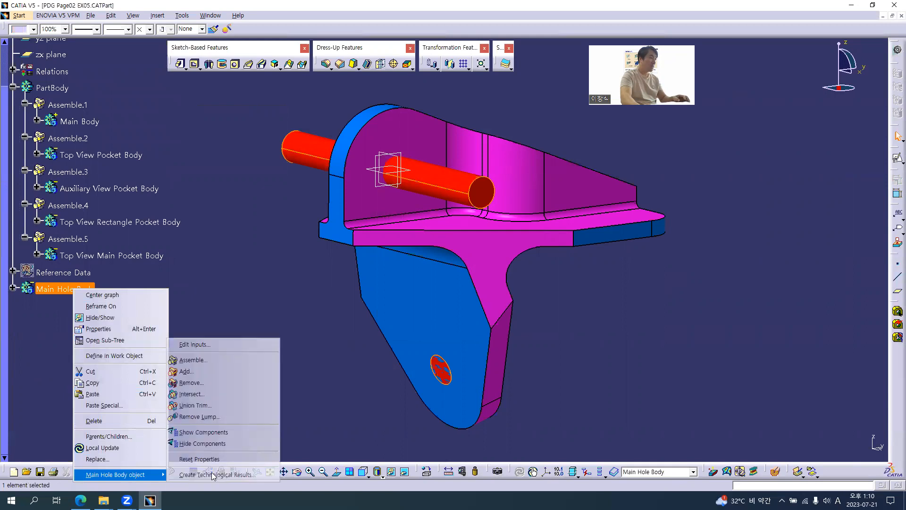
pyautogui.click(203, 360)
pyautogui.moveTo(399, 288); pyautogui.dragTo(425, 311, button='middle')
# Step: Hide the origin reference planes and save the part
pyautogui.moveTo(306, 103); pyautogui.dragTo(418, 221)
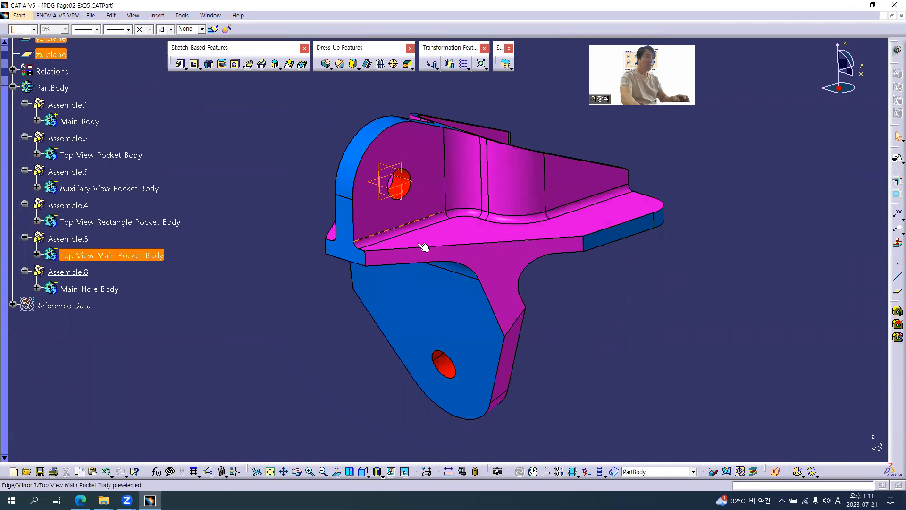
pyautogui.click(391, 471)
pyautogui.moveTo(589, 308); pyautogui.dragTo(418, 326, button='middle')
pyautogui.hotkey('ctrl', 's')
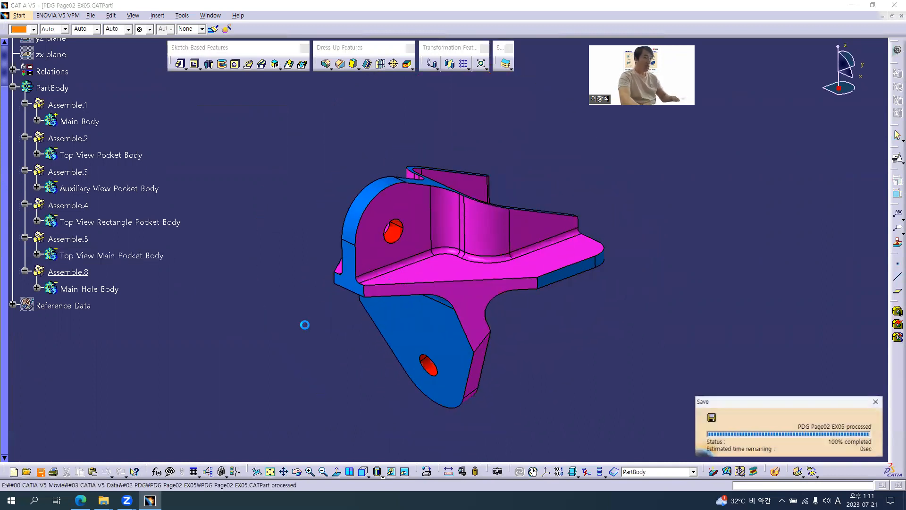
# Step: Compare the part's side view with Section View A-A in the PDF drawing
pyautogui.click(363, 473)
pyautogui.hotkey('alt', 'Tab')
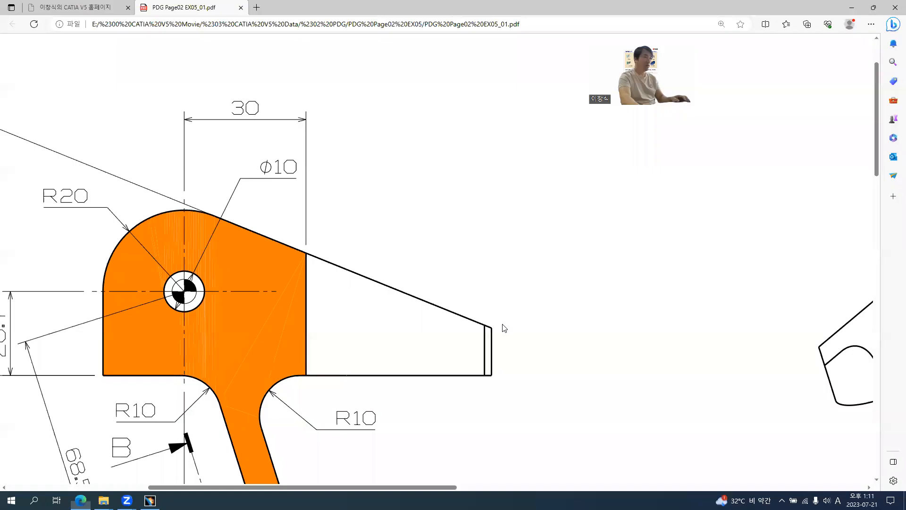
pyautogui.keyDown('ctrl'); pyautogui.scroll(-3, 279, 290); pyautogui.keyUp('ctrl')
pyautogui.scroll(-1, 277, 290)
pyautogui.scroll(-1, 203, 304)
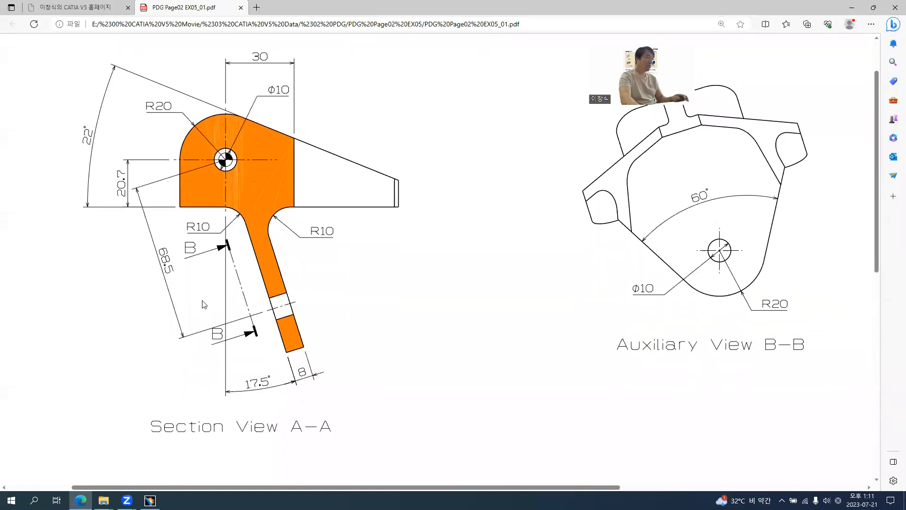
pyautogui.keyDown('ctrl'); pyautogui.scroll(2, 186, 227); pyautogui.keyUp('ctrl')
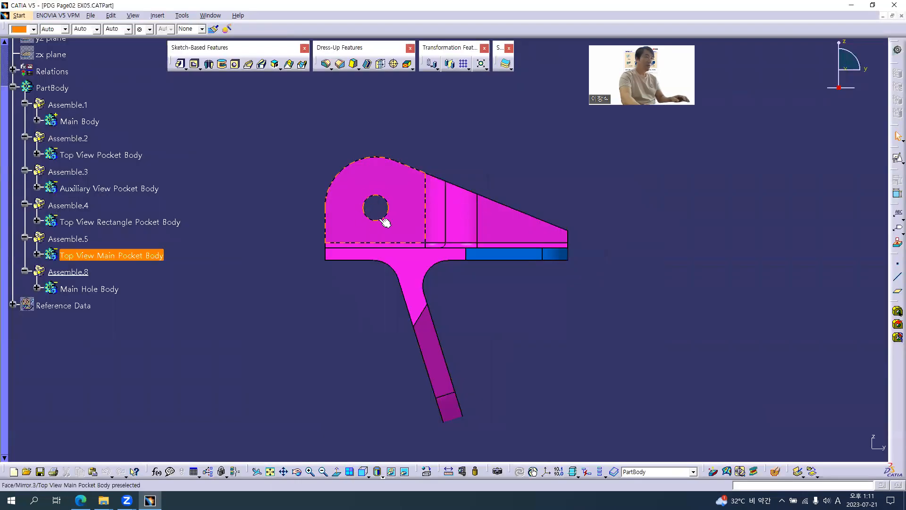
pyautogui.hotkey('alt', 'Tab')
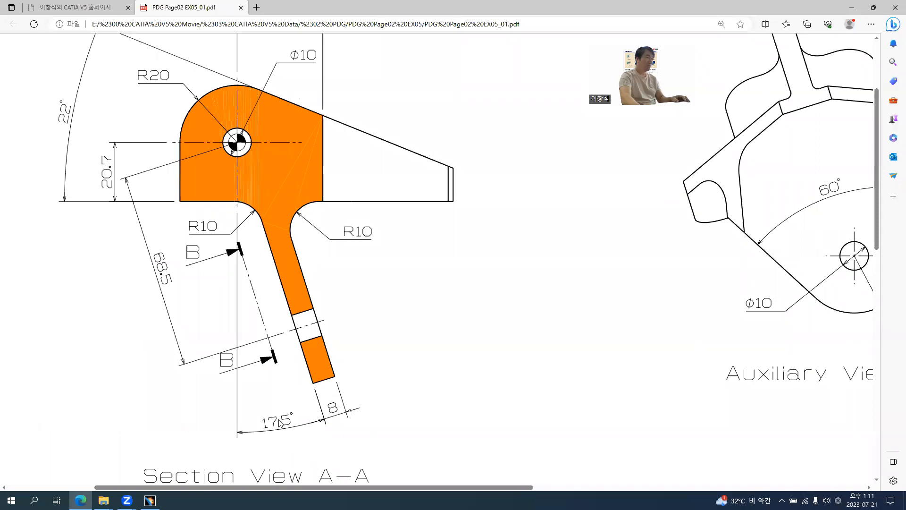
pyautogui.hotkey('alt', 'Tab')
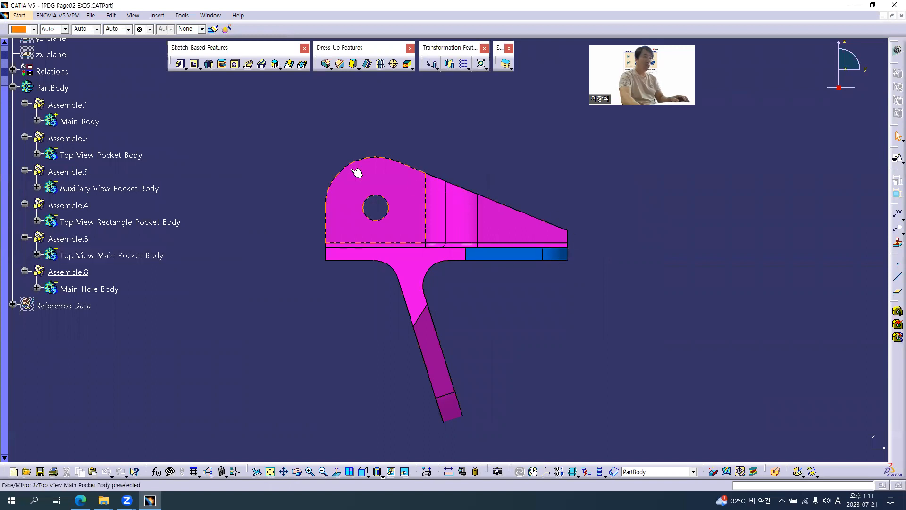
# Step: Check the part's top view against the dimensioned top view in the PDF drawing
pyautogui.click(368, 476)
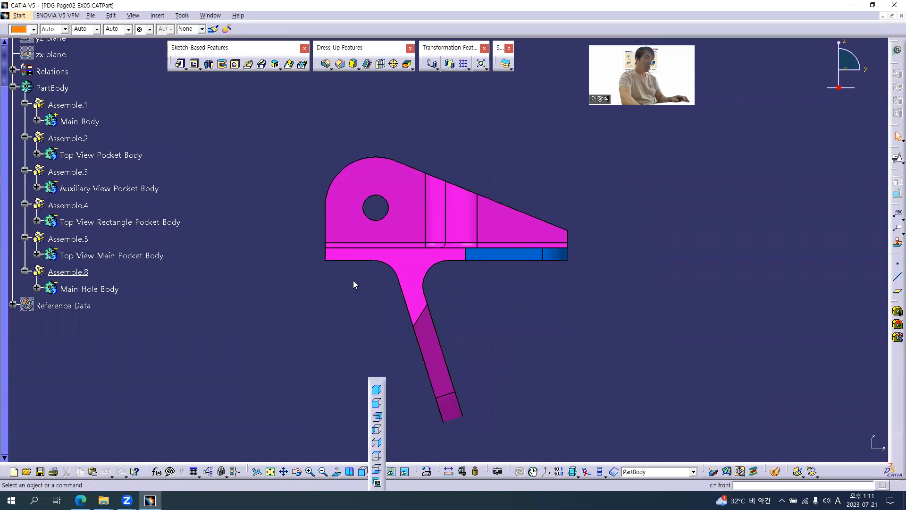
pyautogui.click(377, 416)
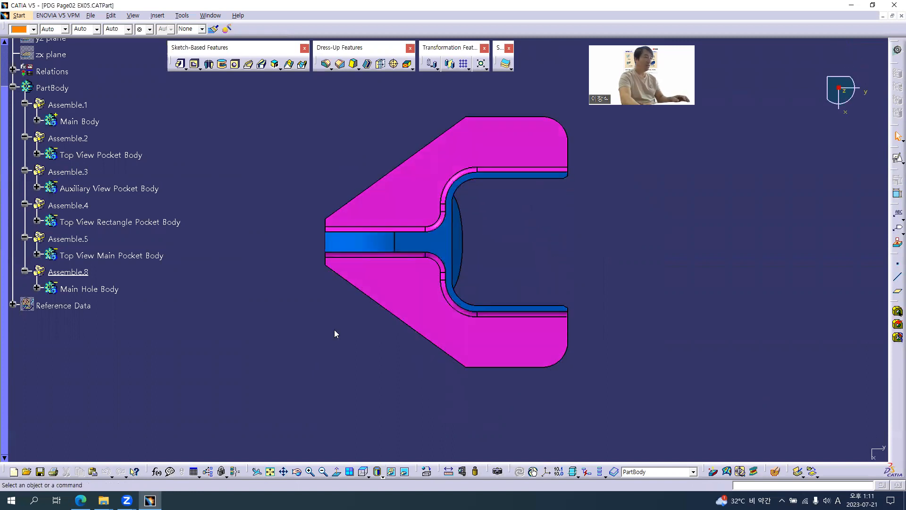
pyautogui.hotkey('alt', 'Tab')
pyautogui.scroll(-3, 328, 312)
pyautogui.scroll(2, 327, 306)
pyautogui.scroll(-1, 326, 306)
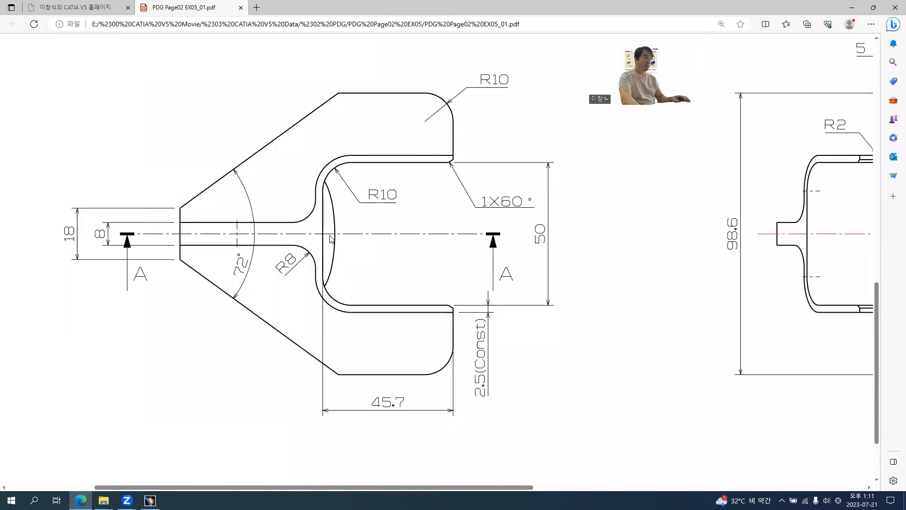
pyautogui.hotkey('alt', 'Tab')
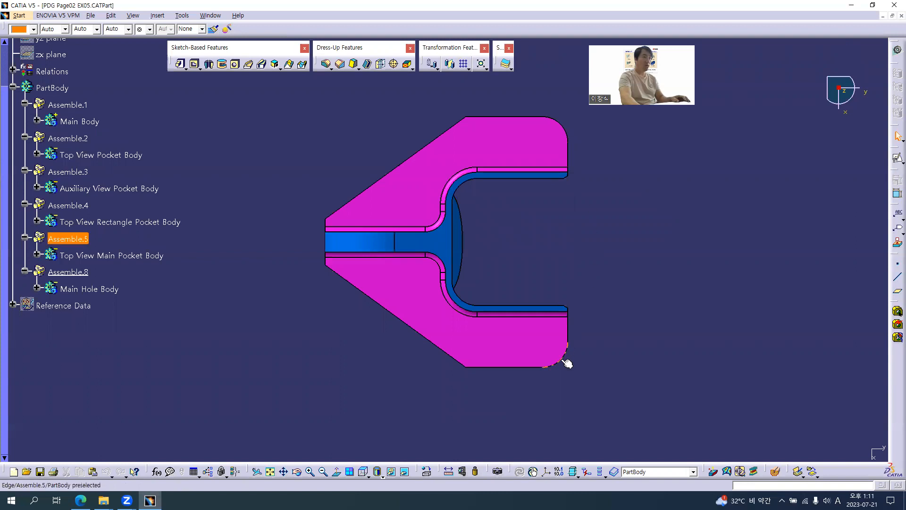
pyautogui.hotkey('alt', 'Tab')
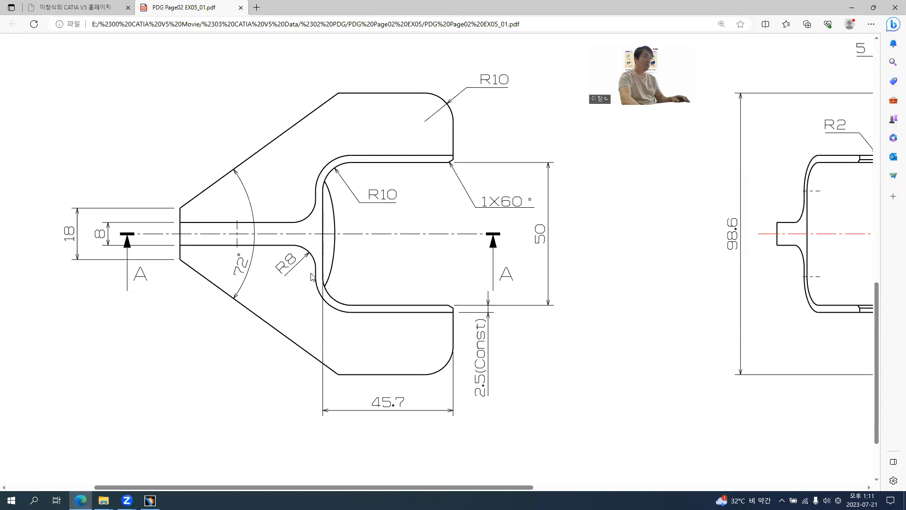
pyautogui.hotkey('alt', 'Tab')
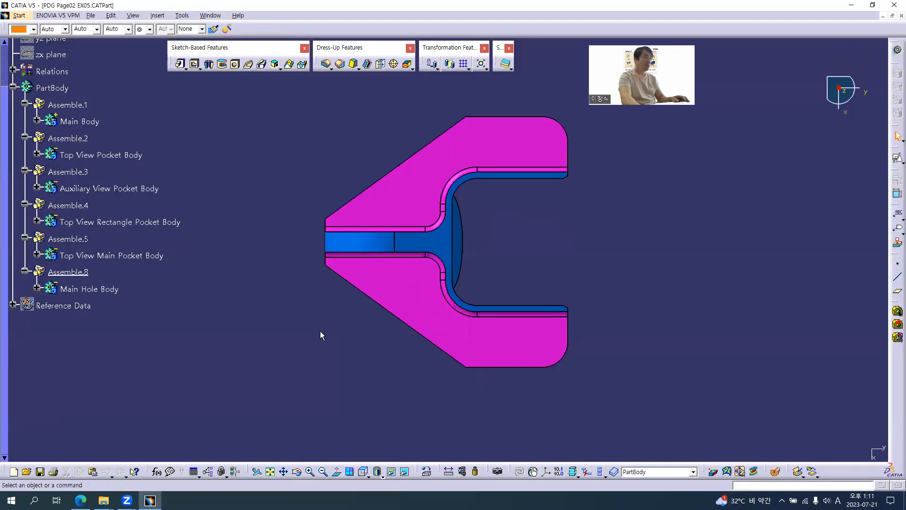
# Step: View the part square to the angled plate's face and compare it with Auxiliary View B-B in the PDF drawing
pyautogui.moveTo(405, 363); pyautogui.dragTo(566, 145, button='middle')
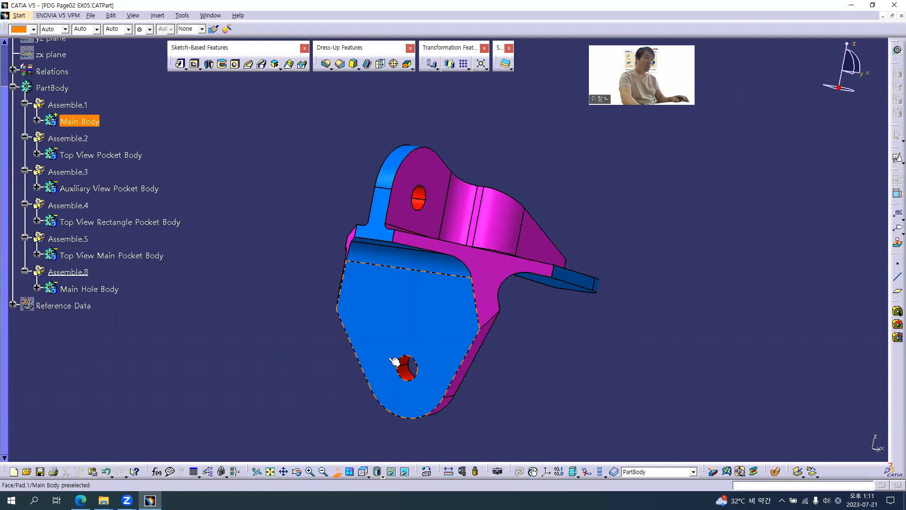
pyautogui.click(410, 325)
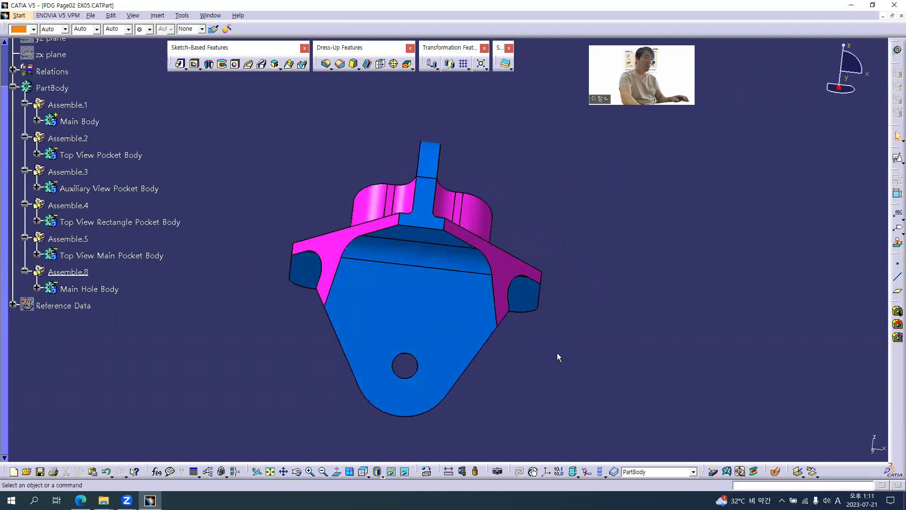
pyautogui.moveTo(839, 333); pyautogui.dragTo(815, 216, button='middle')
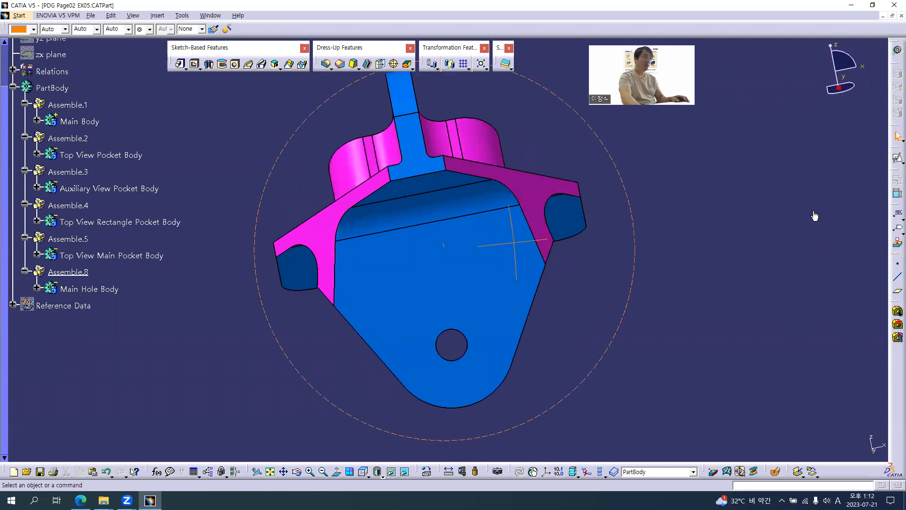
pyautogui.hotkey('alt', 'Tab')
pyautogui.keyDown('ctrl'); pyautogui.scroll(-3, 476, 250); pyautogui.keyUp('ctrl')
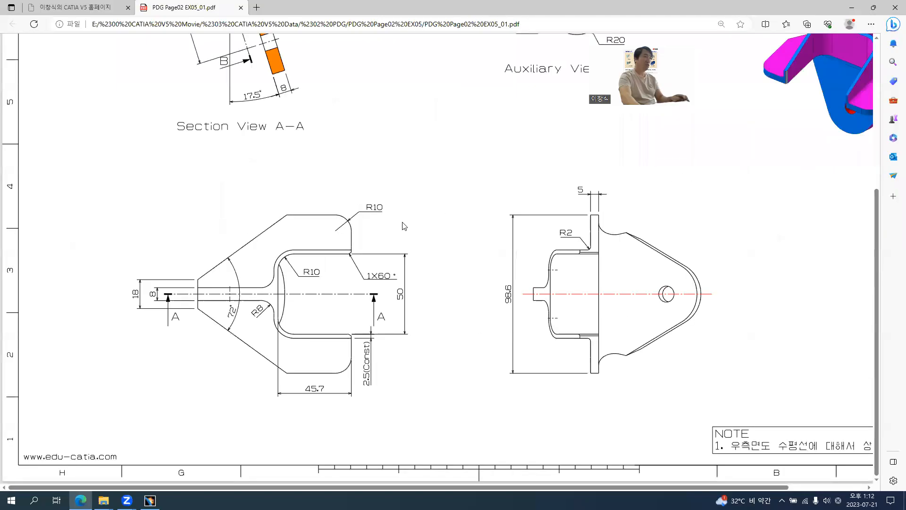
pyautogui.keyDown('ctrl'); pyautogui.scroll(1, 405, 225); pyautogui.keyUp('ctrl')
pyautogui.scroll(1, 642, 264)
pyautogui.keyDown('ctrl'); pyautogui.scroll(3, 517, 354); pyautogui.keyUp('ctrl')
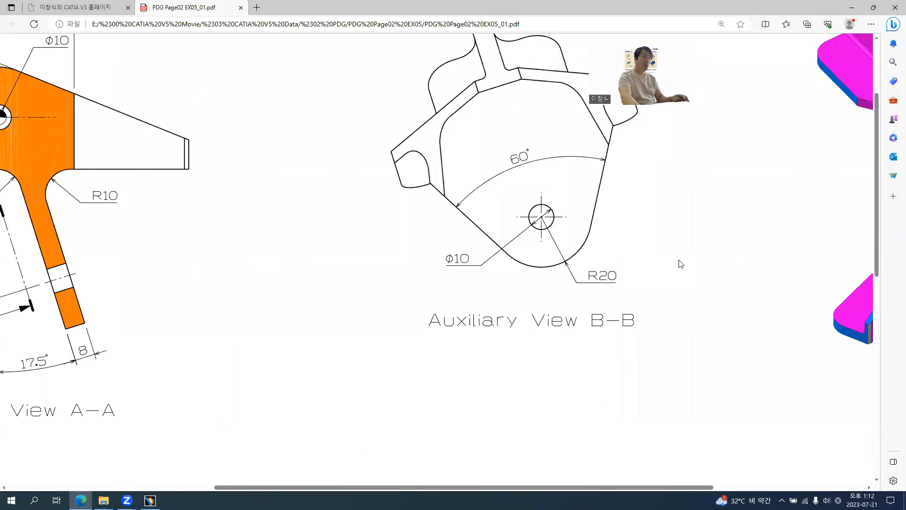
# Step: Check the angled plate's outline, 10 mm hole and R20 end against an enlarged Auxiliary View B-B in the PDF drawing
pyautogui.keyDown('ctrl'); pyautogui.scroll(1, 729, 256); pyautogui.keyUp('ctrl')
pyautogui.scroll(3, 689, 250)
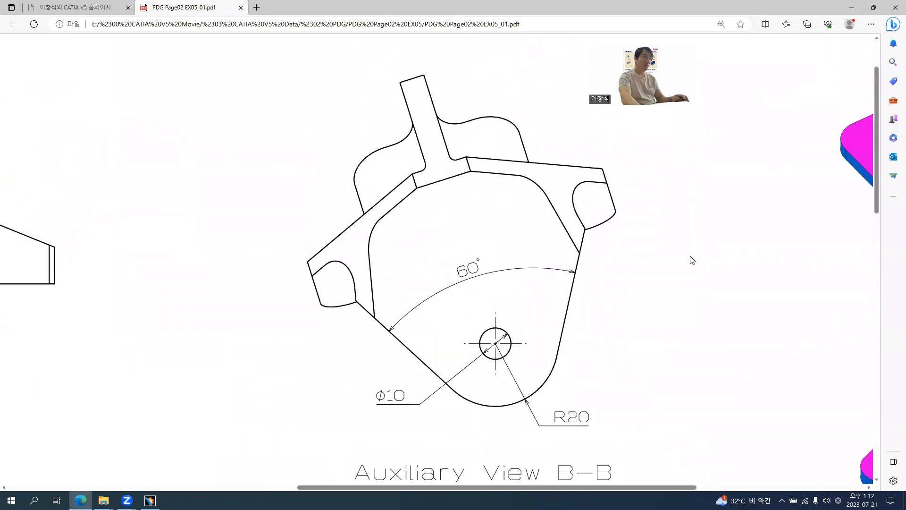
pyautogui.hotkey('alt', 'Tab')
pyautogui.moveTo(780, 293); pyautogui.dragTo(770, 248, button='middle')
pyautogui.hotkey('alt', 'Tab')
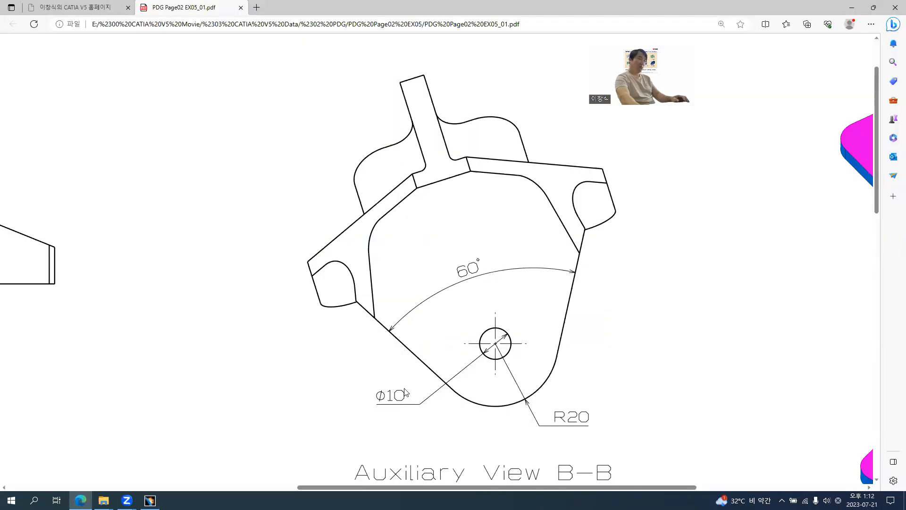
pyautogui.hotkey('alt', 'Tab')
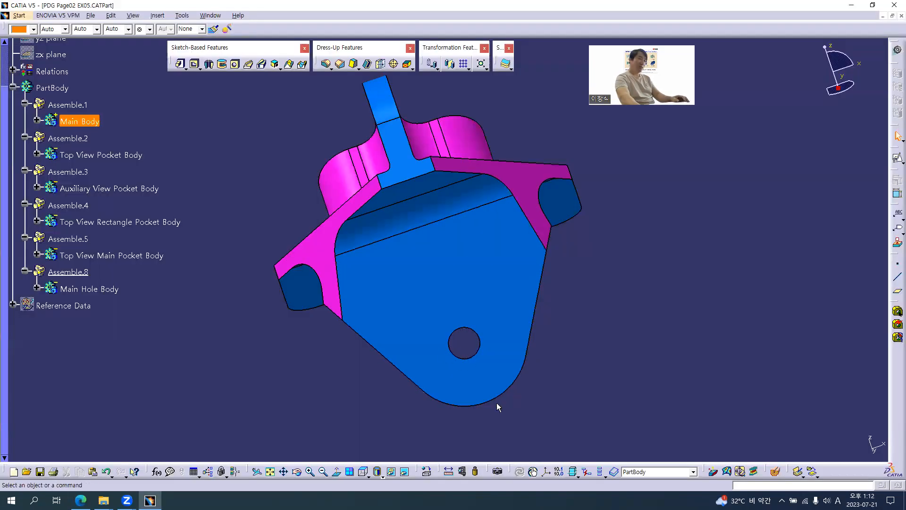
pyautogui.hotkey('alt', 'Tab')
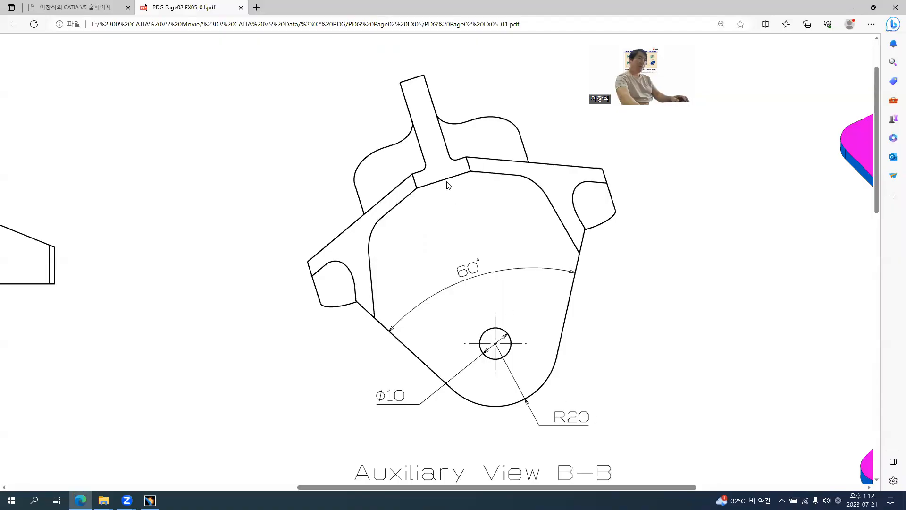
# Step: Turn the part to its right side view and compare it with the 98.6 mm wide side view in the PDF drawing
pyautogui.hotkey('alt', 'Tab')
pyautogui.moveTo(858, 193); pyautogui.dragTo(829, 315, button='middle')
pyautogui.hotkey('alt', 'Tab')
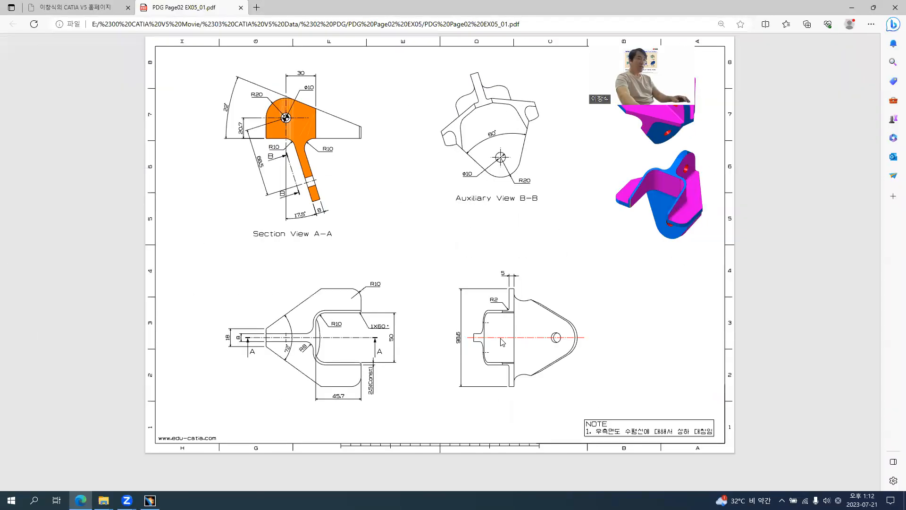
pyautogui.hotkey('alt', 'Tab')
pyautogui.moveTo(486, 286)
pyautogui.mouseDown(button='middle')
pyautogui.moveTo(398, 418)
pyautogui.moveTo(389, 253)
pyautogui.moveTo(523, 264)
pyautogui.mouseUp(button='middle')
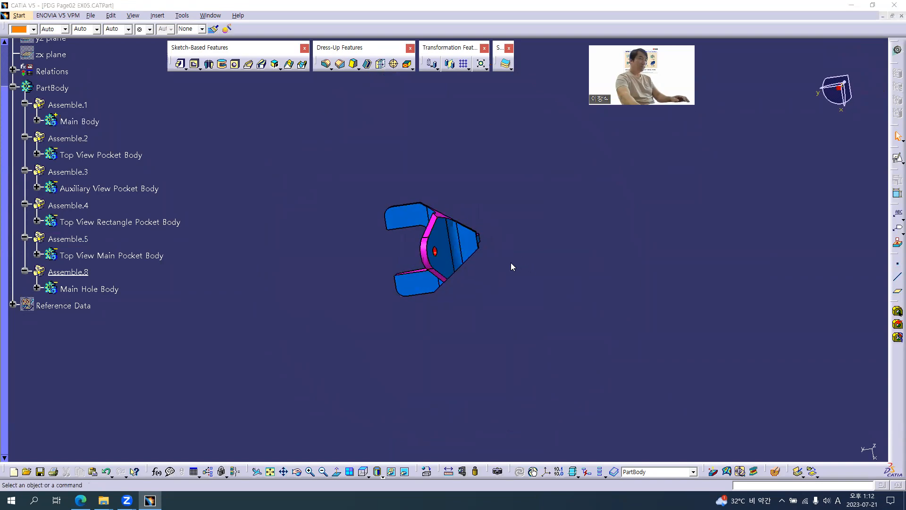
pyautogui.hotkey('alt', 'Tab')
pyautogui.hotkey('alt', 'Tab')
pyautogui.moveTo(324, 248)
pyautogui.mouseDown(button='middle')
pyautogui.moveTo(485, 258)
pyautogui.moveTo(566, 215)
pyautogui.moveTo(566, 158)
pyautogui.mouseUp(button='middle')
pyautogui.moveTo(439, 272); pyautogui.dragTo(473, 311, button='middle')
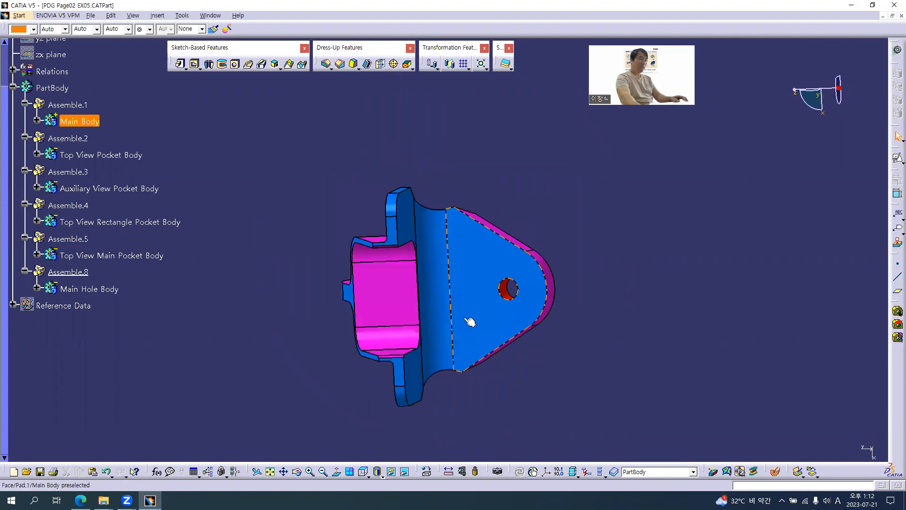
pyautogui.hotkey('alt', 'Tab')
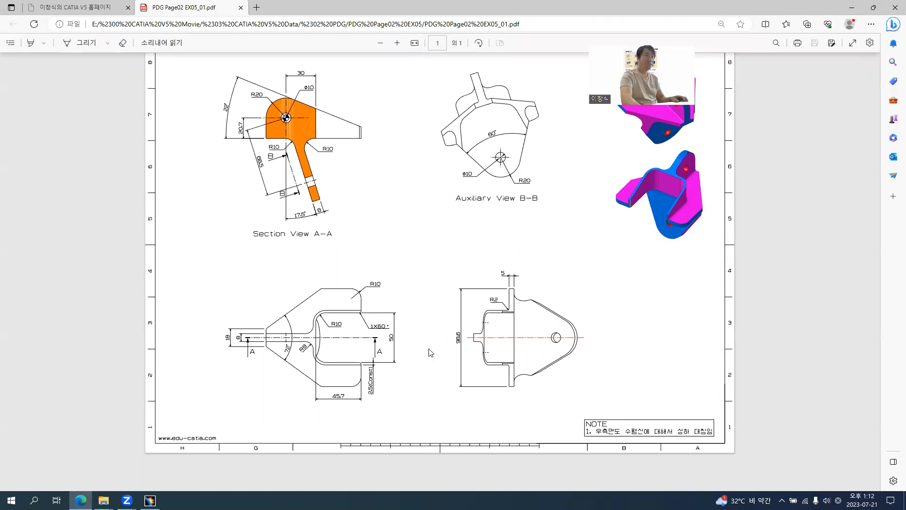
# Step: Return to the CATIA model and inspect the whole part at an oblique angle with both holes in view
pyautogui.hotkey('alt', 'Tab')
pyautogui.moveTo(430, 352); pyautogui.dragTo(225, 256, button='middle')
pyautogui.moveTo(637, 290); pyautogui.dragTo(516, 306, button='middle')
pyautogui.moveTo(561, 327); pyautogui.dragTo(554, 291, button='middle')
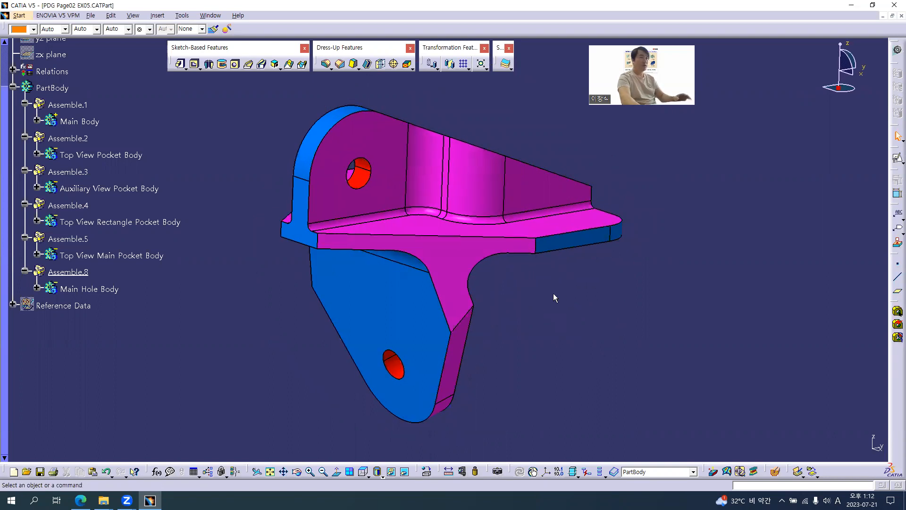